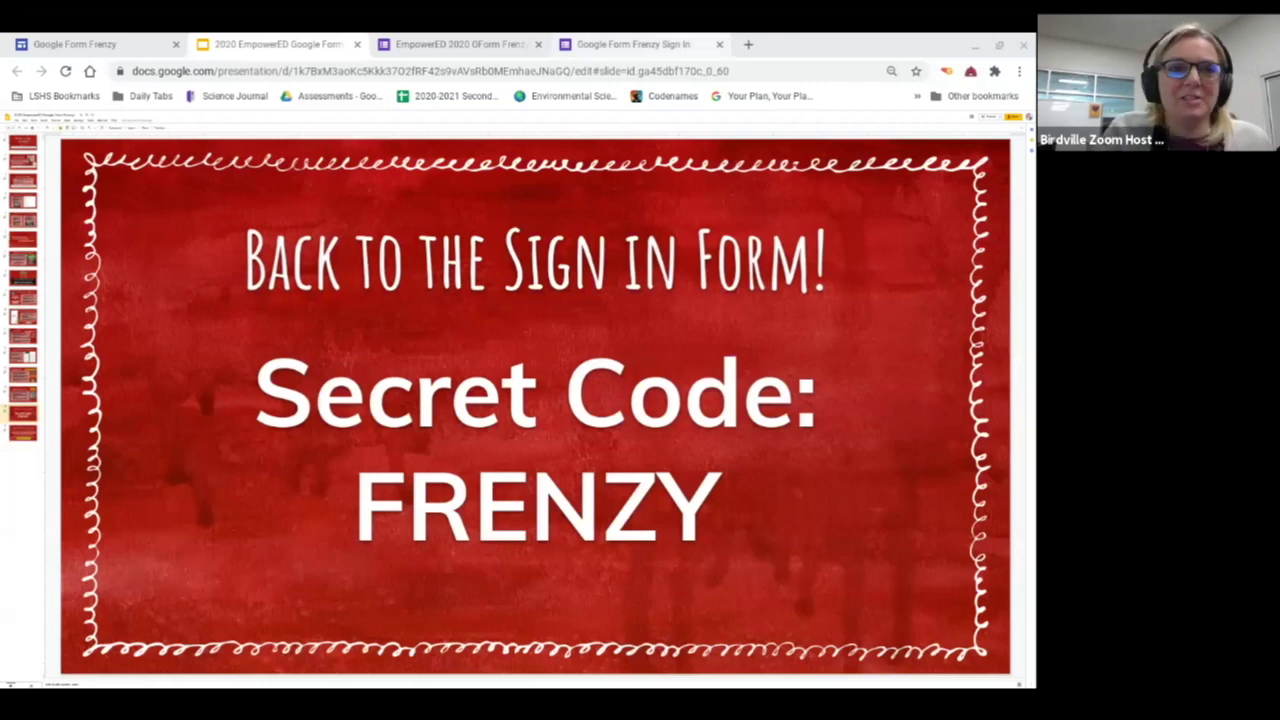
Step: Open forms.google.com in a new browser tab, reset the page zoom, and create a blank form
left_click(748, 44)
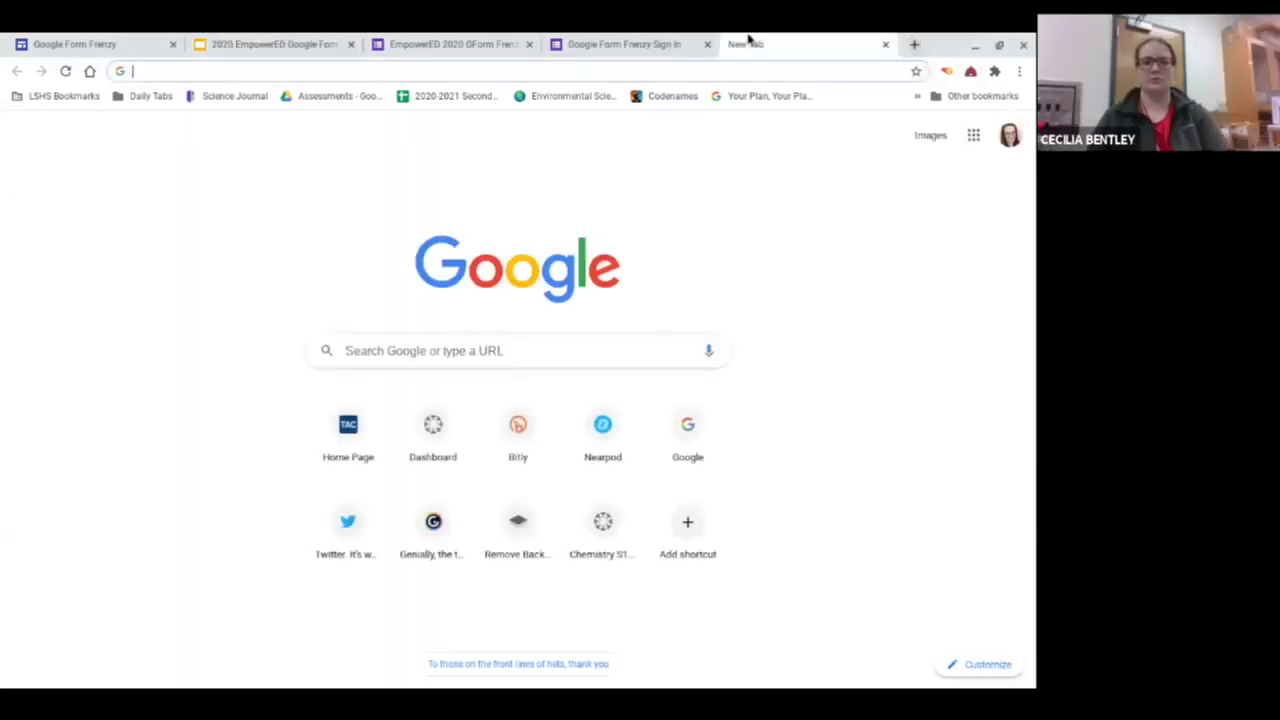
type("forms.google.com")
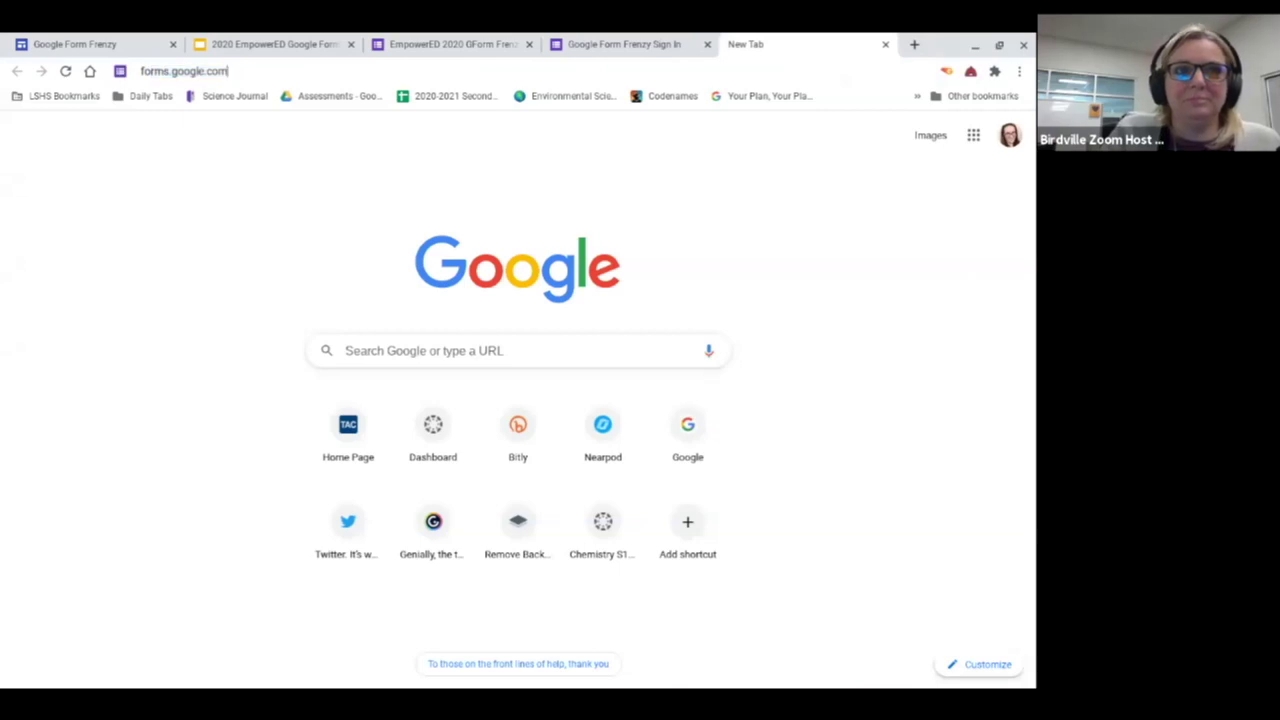
key("Return")
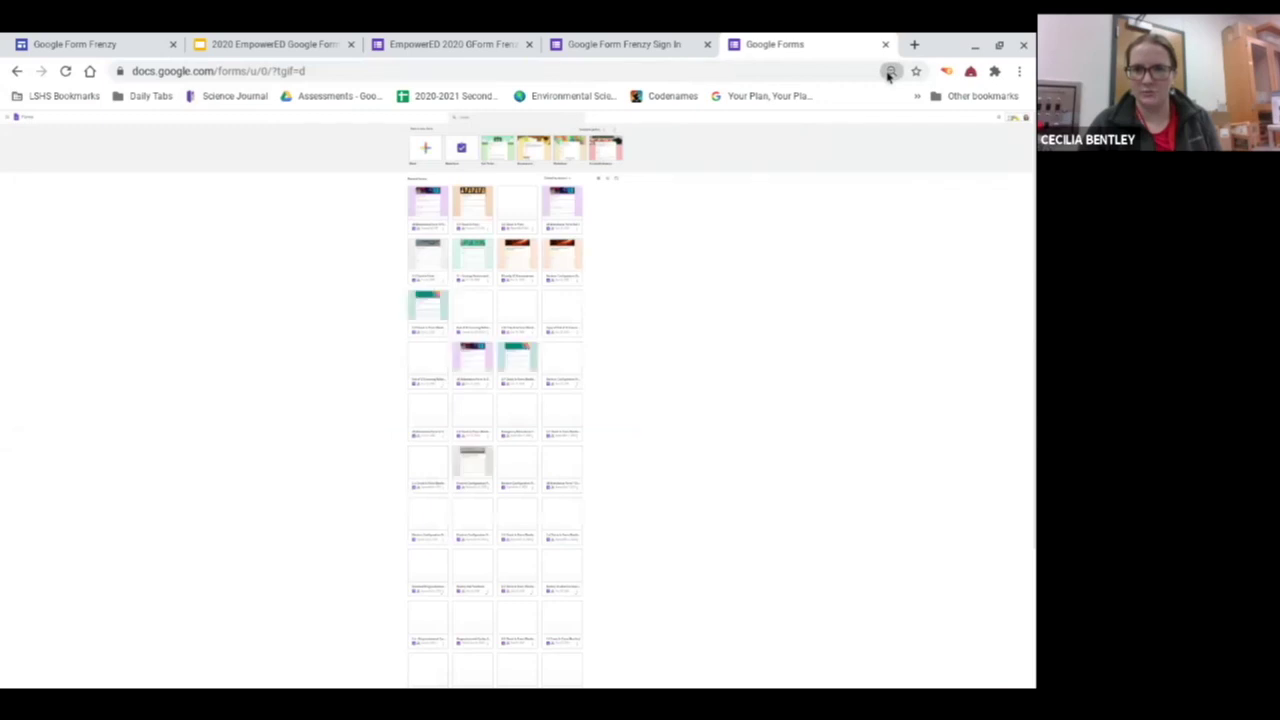
key("ctrl+0")
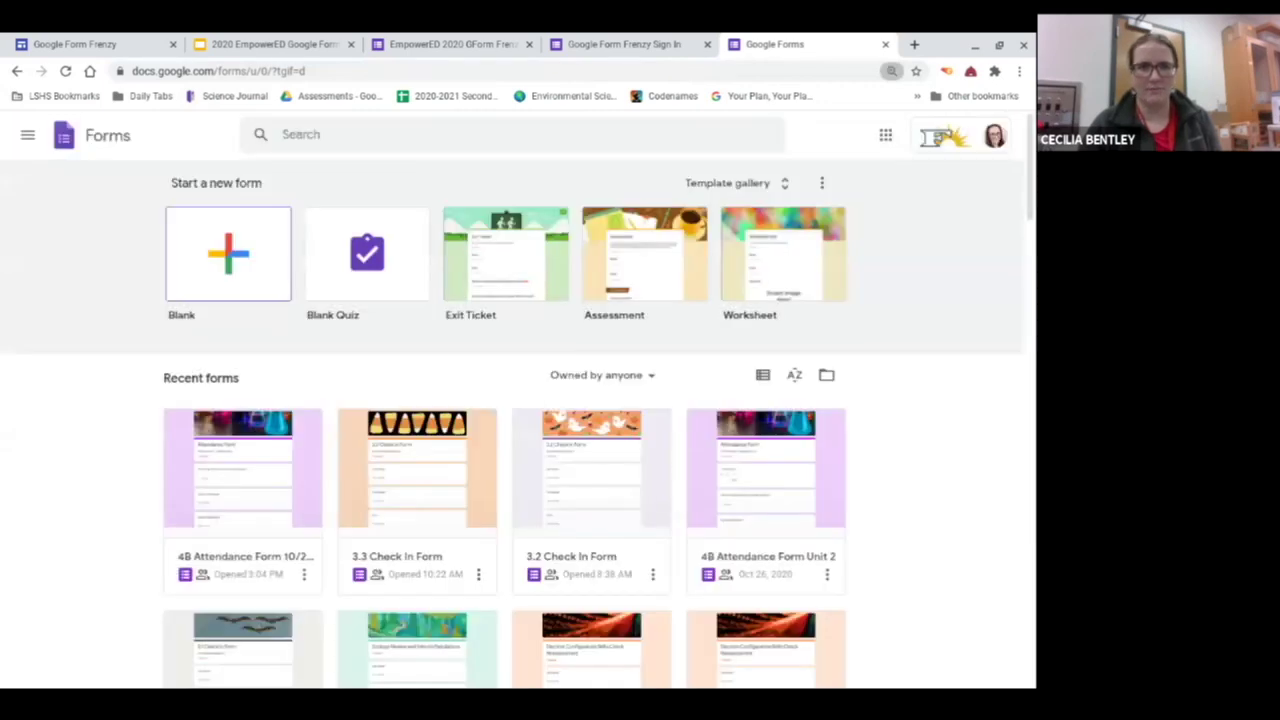
left_click(227, 256)
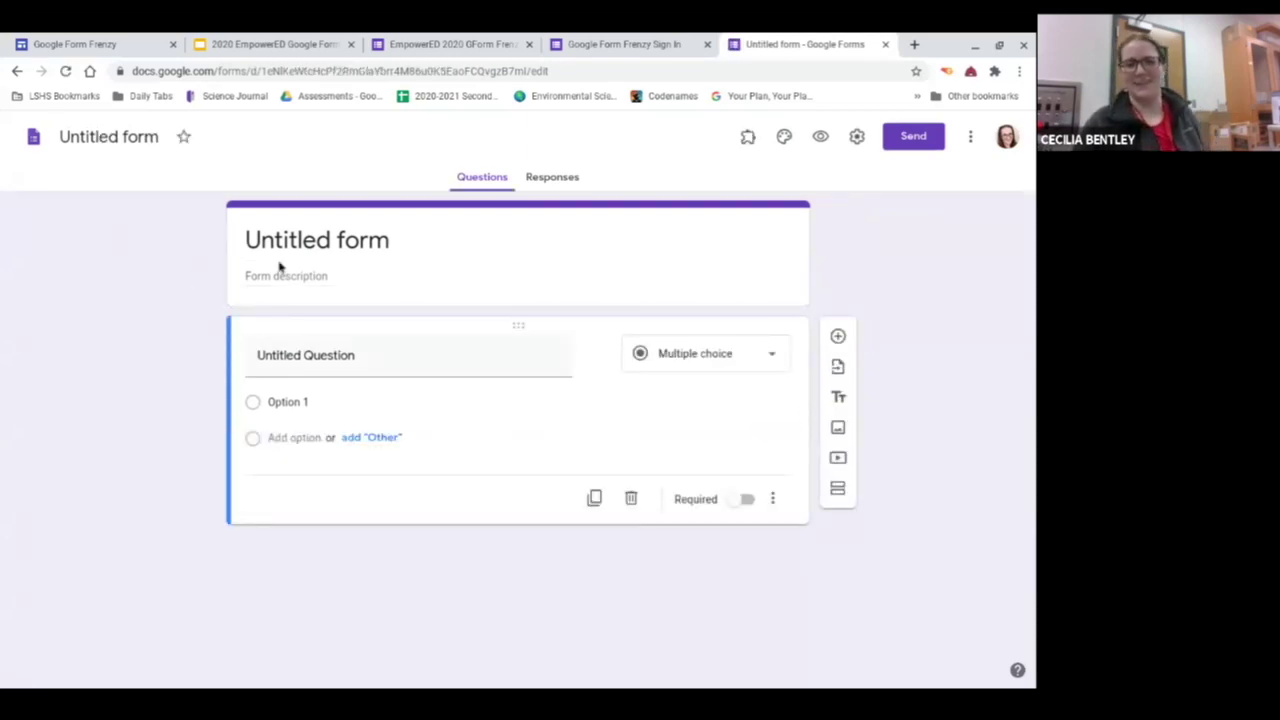
Step: Set the form's header image to the dark spider and cobweb picture from the Illustrations themes
left_click(785, 143)
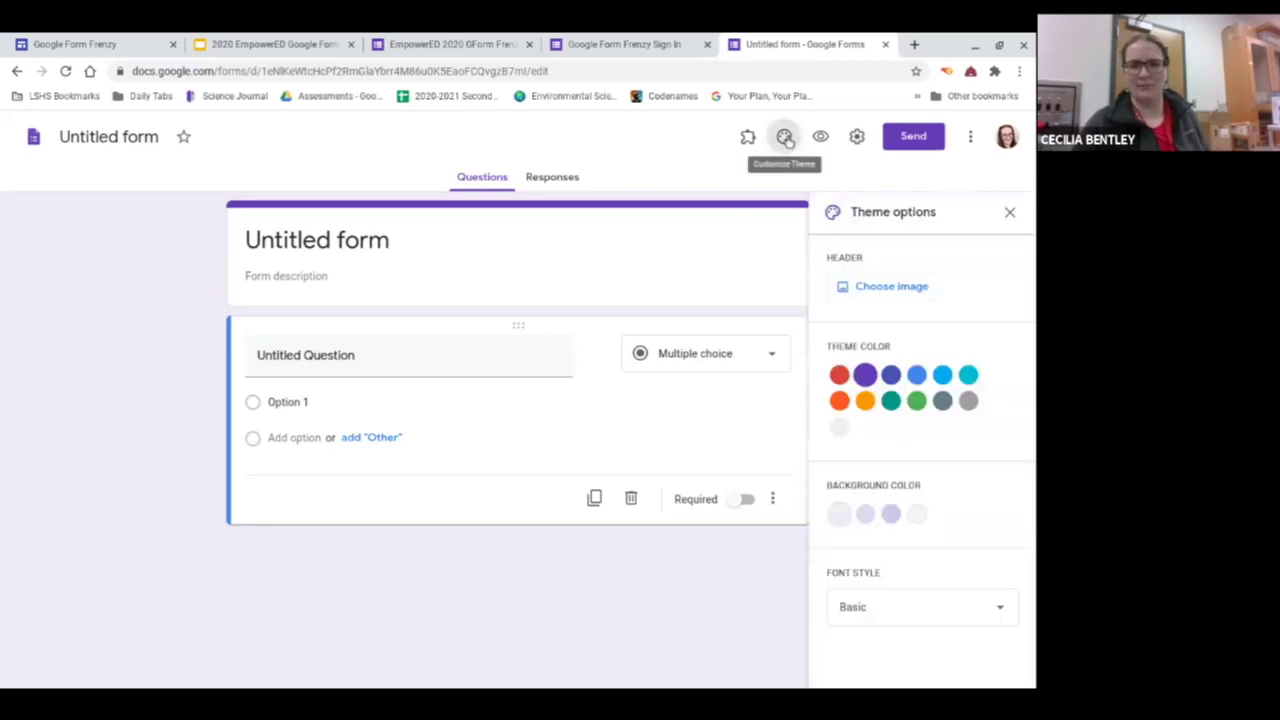
left_click(887, 292)
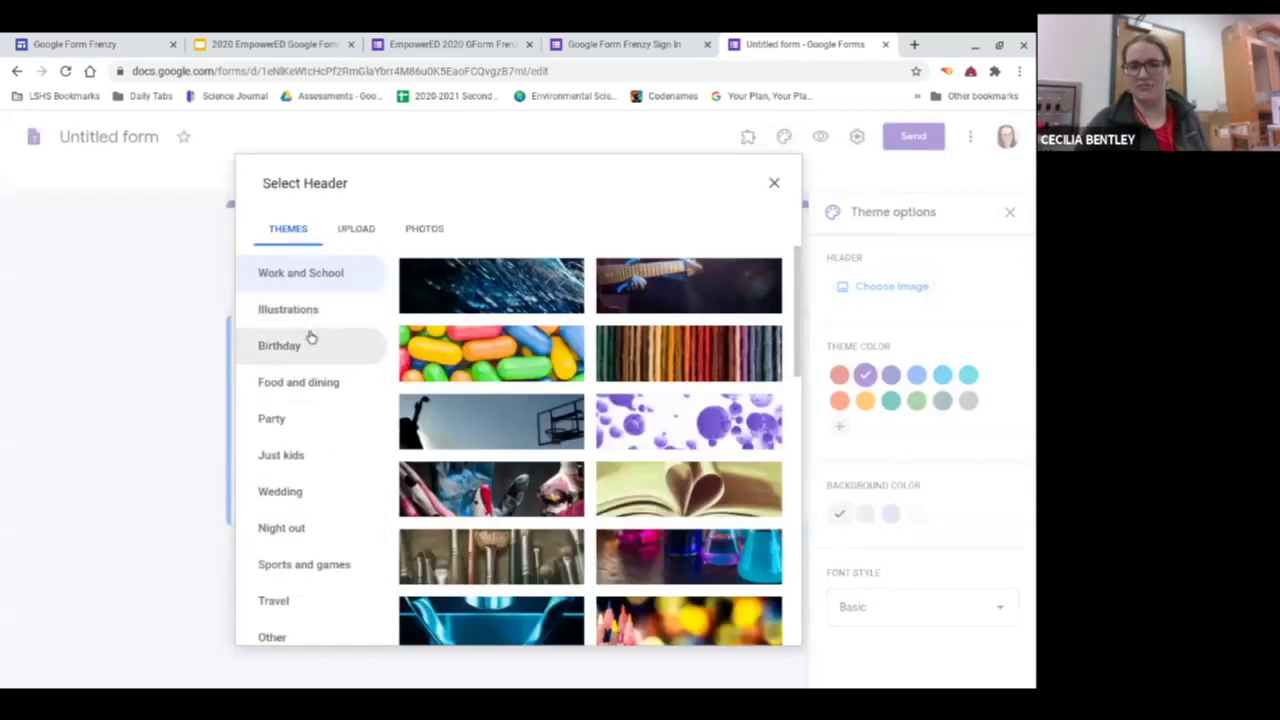
left_click(340, 234)
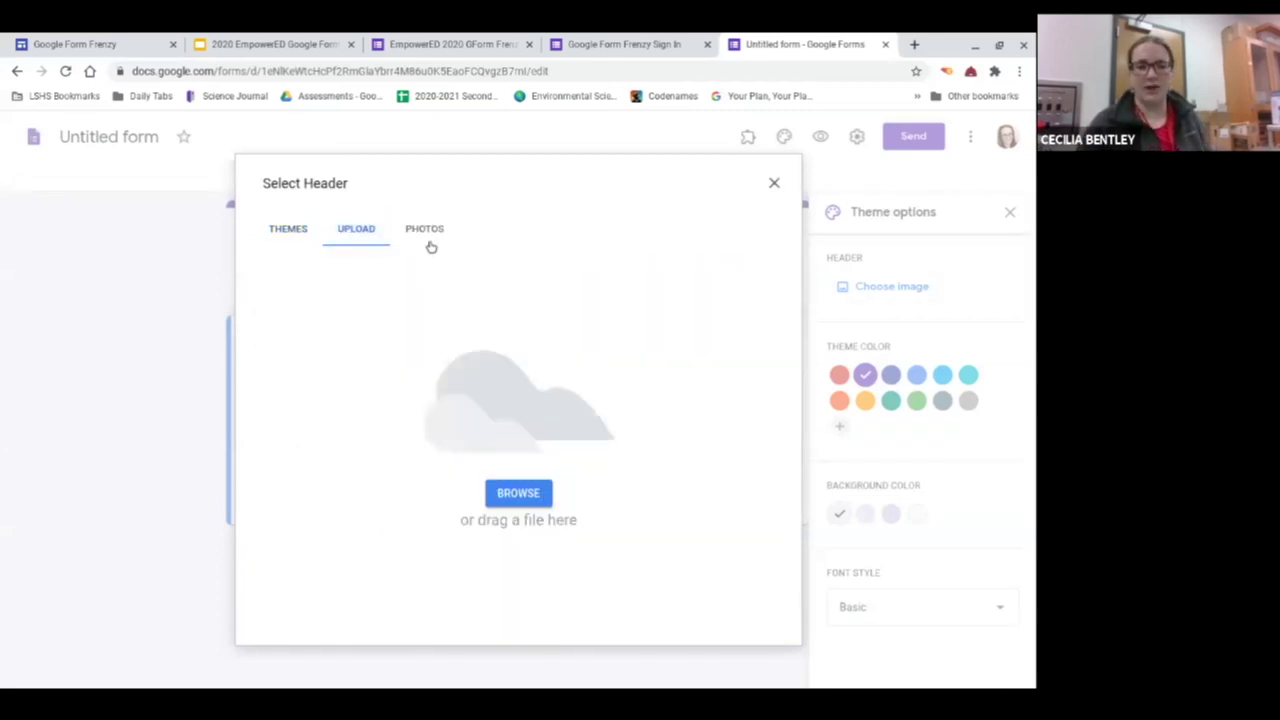
left_click(300, 237)
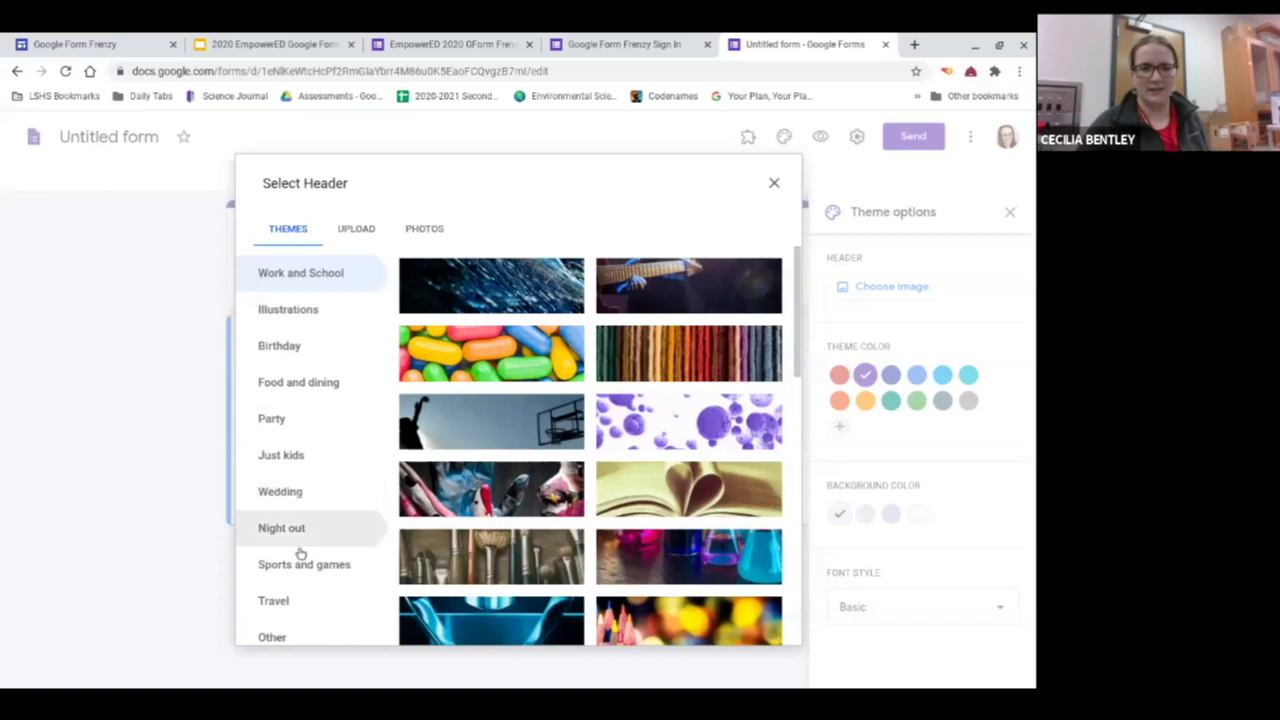
left_click(308, 326)
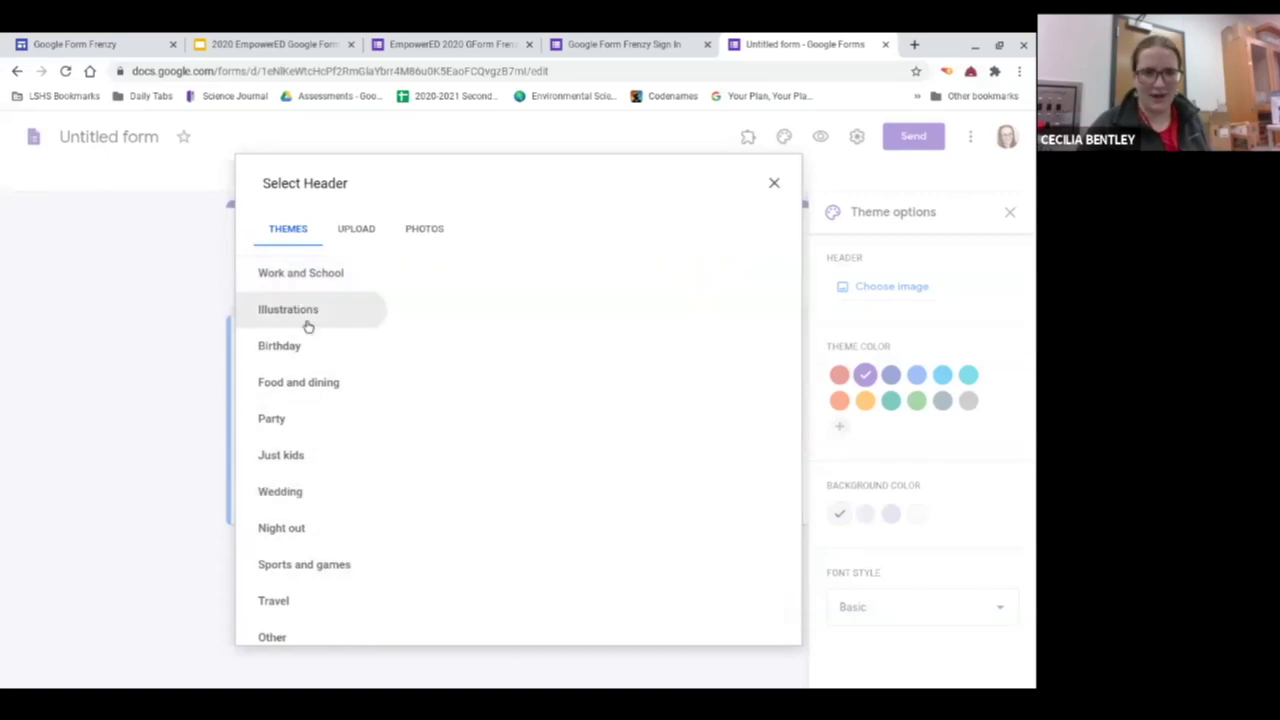
scroll(632, 440, "down", 10)
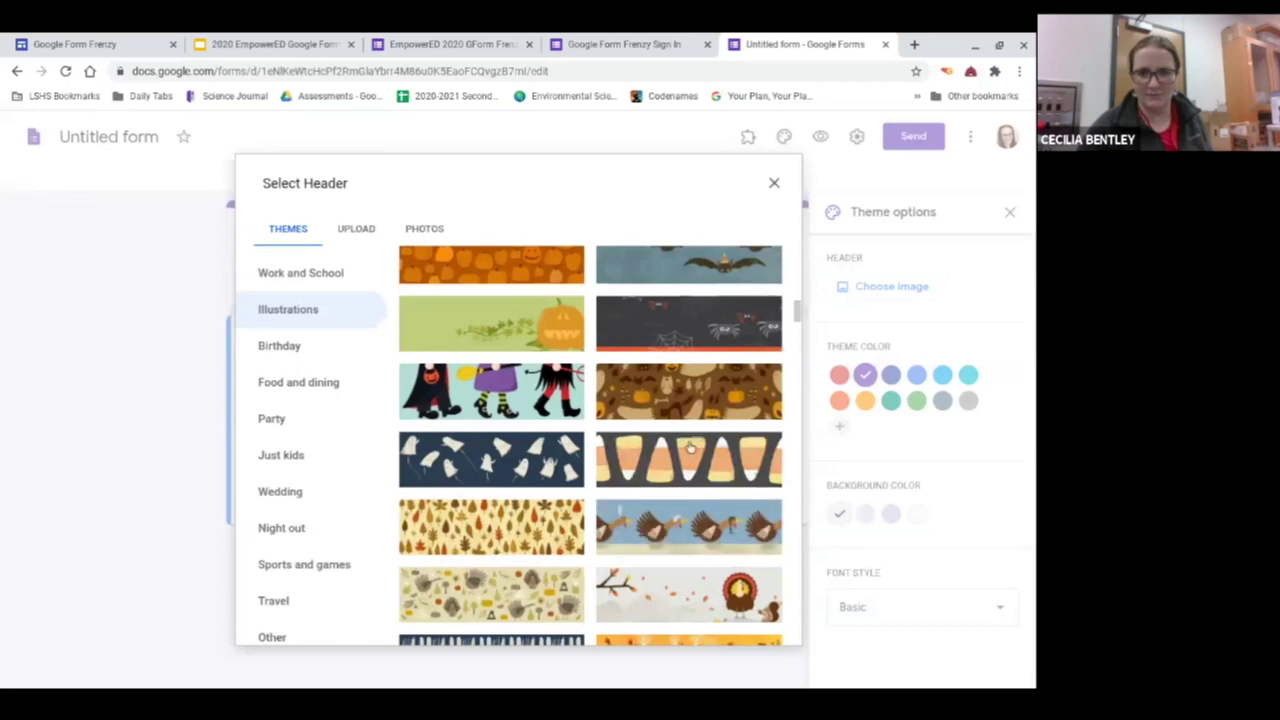
left_click(697, 340)
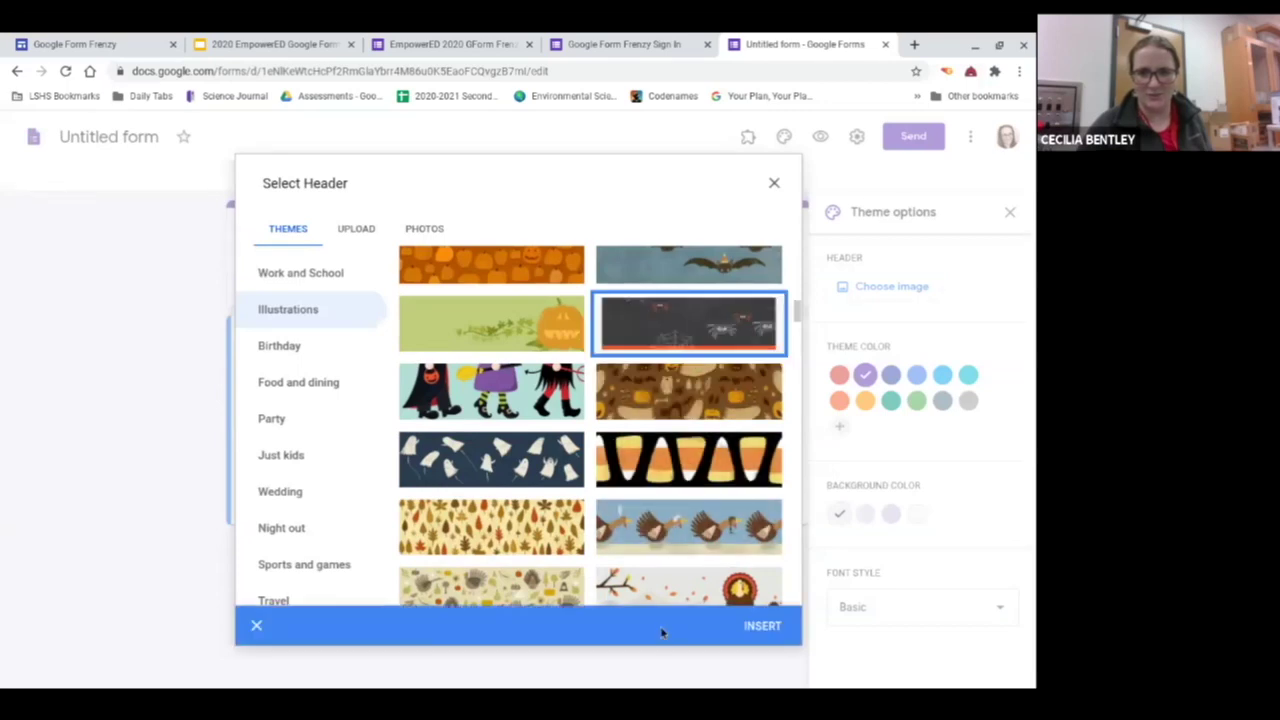
left_click(760, 627)
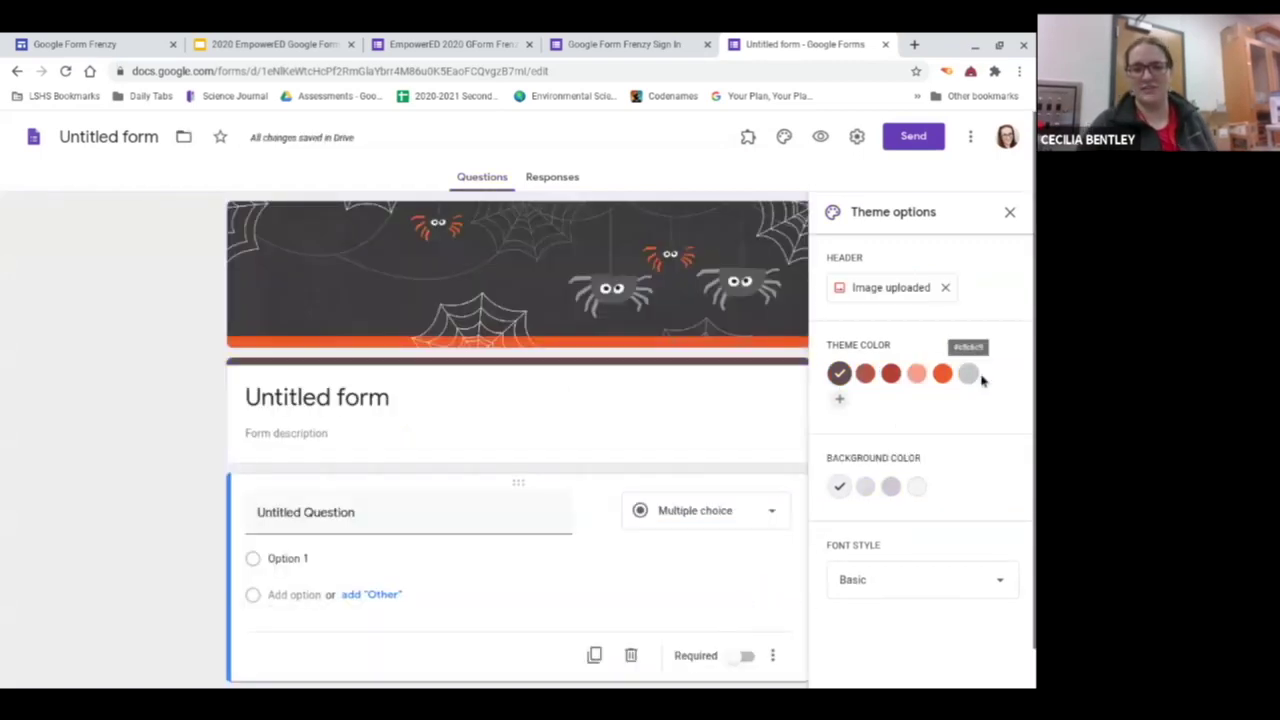
Step: Set the form's theme color to bright orange and its background color to light gray
left_click(841, 403)
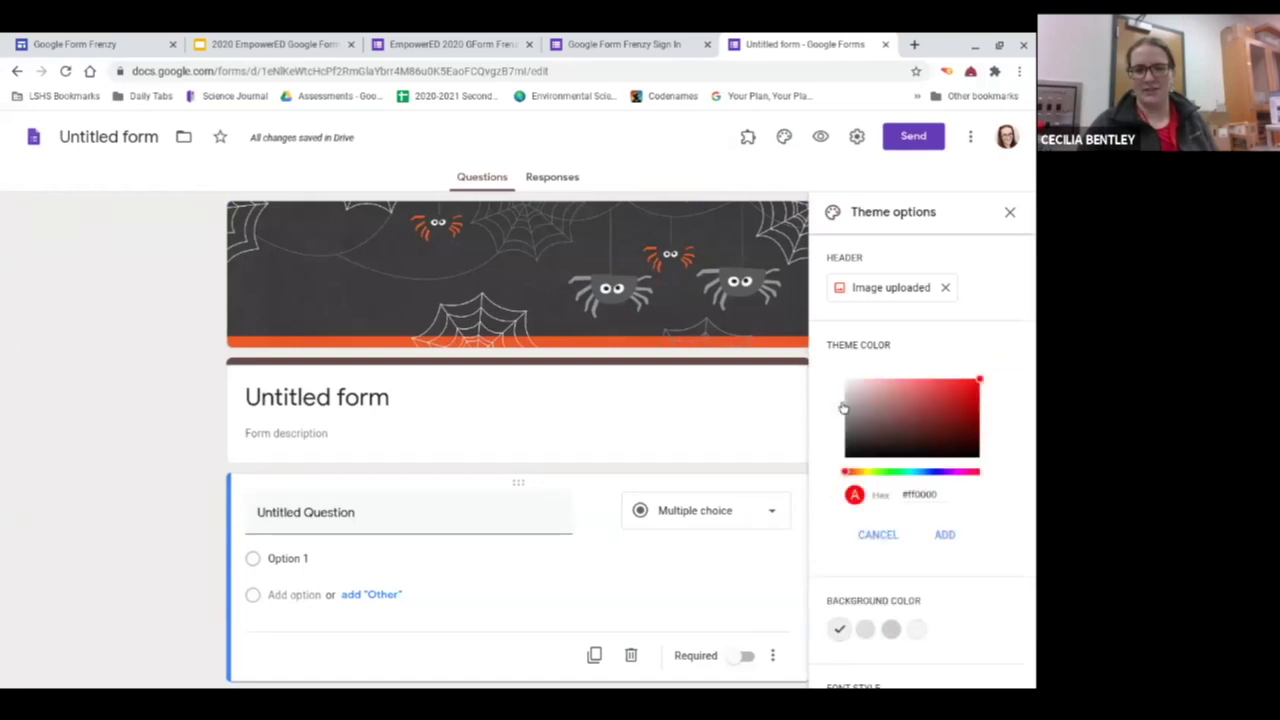
left_click(872, 534)
left_click(941, 380)
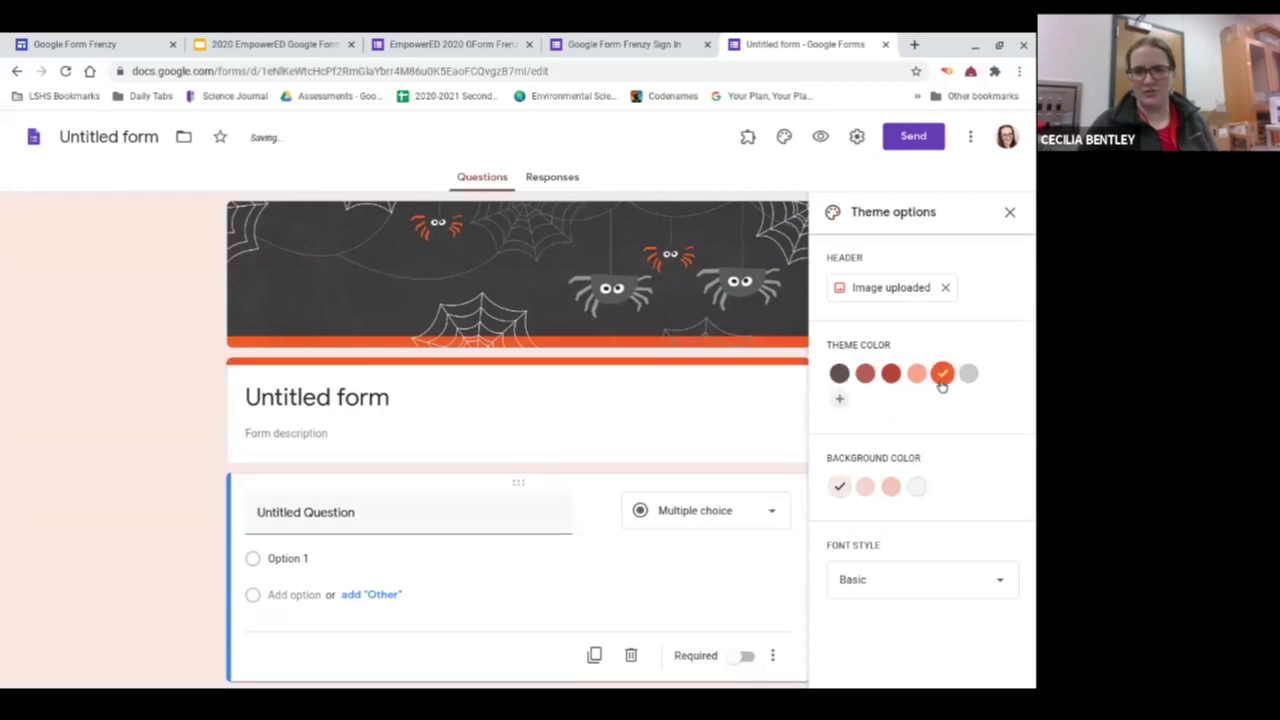
left_click(865, 486)
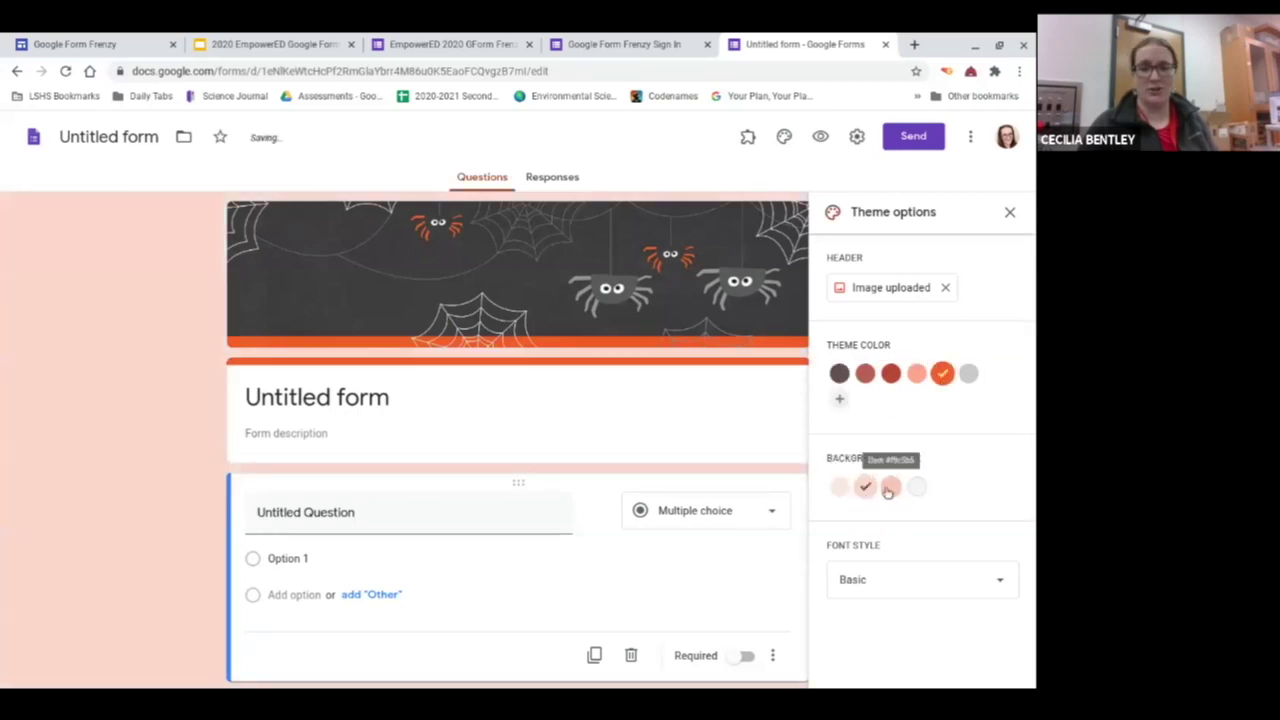
left_click(890, 486)
left_click(917, 488)
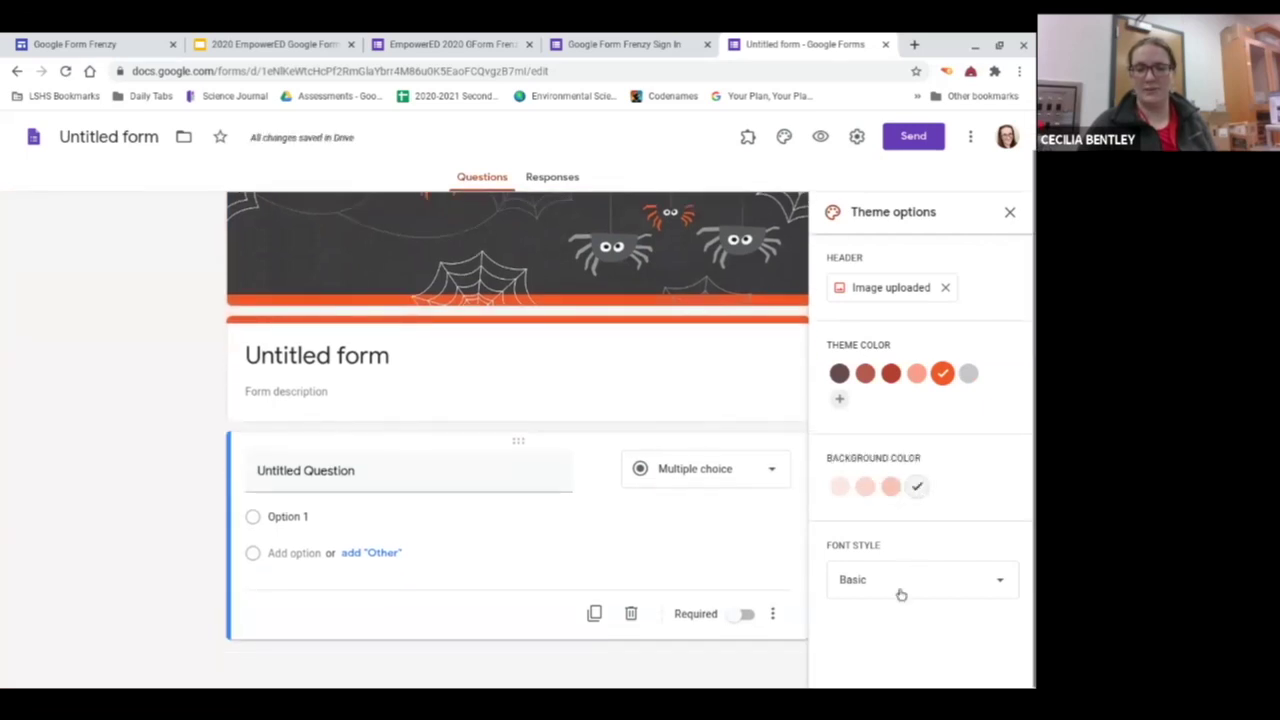
Step: Try the Decorative and Formal font styles on the form
left_click(899, 592)
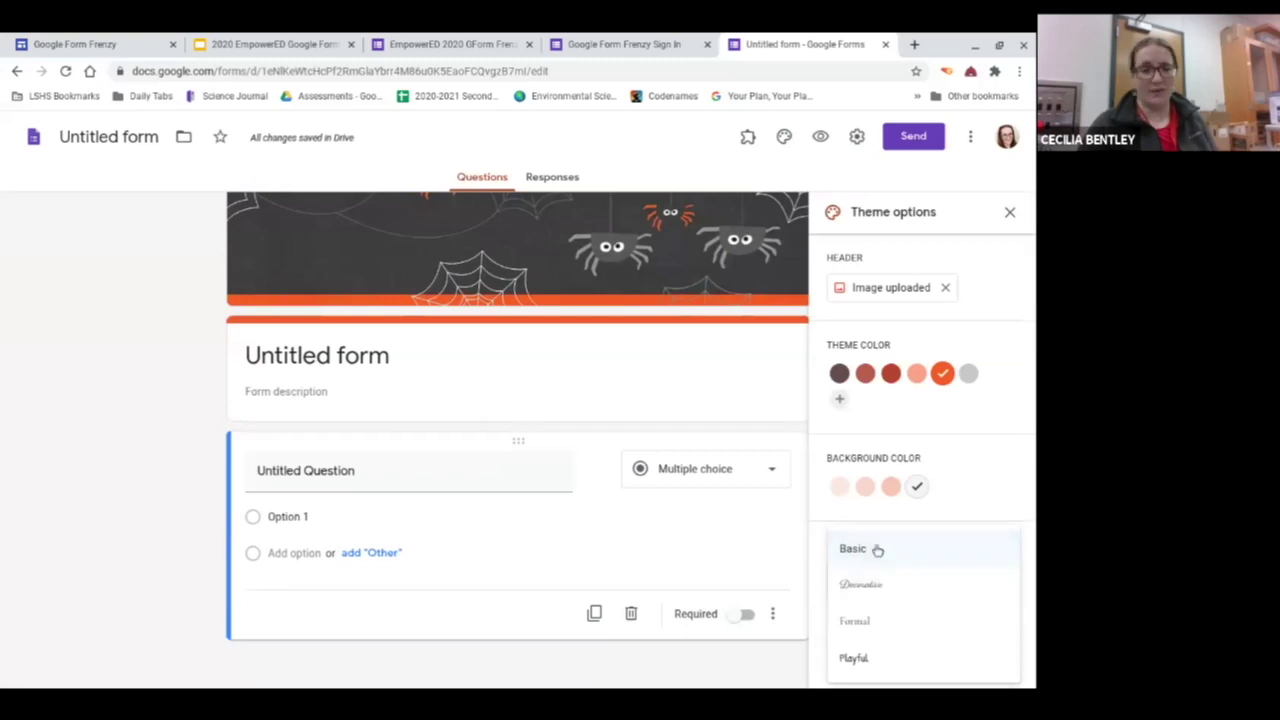
left_click(869, 593)
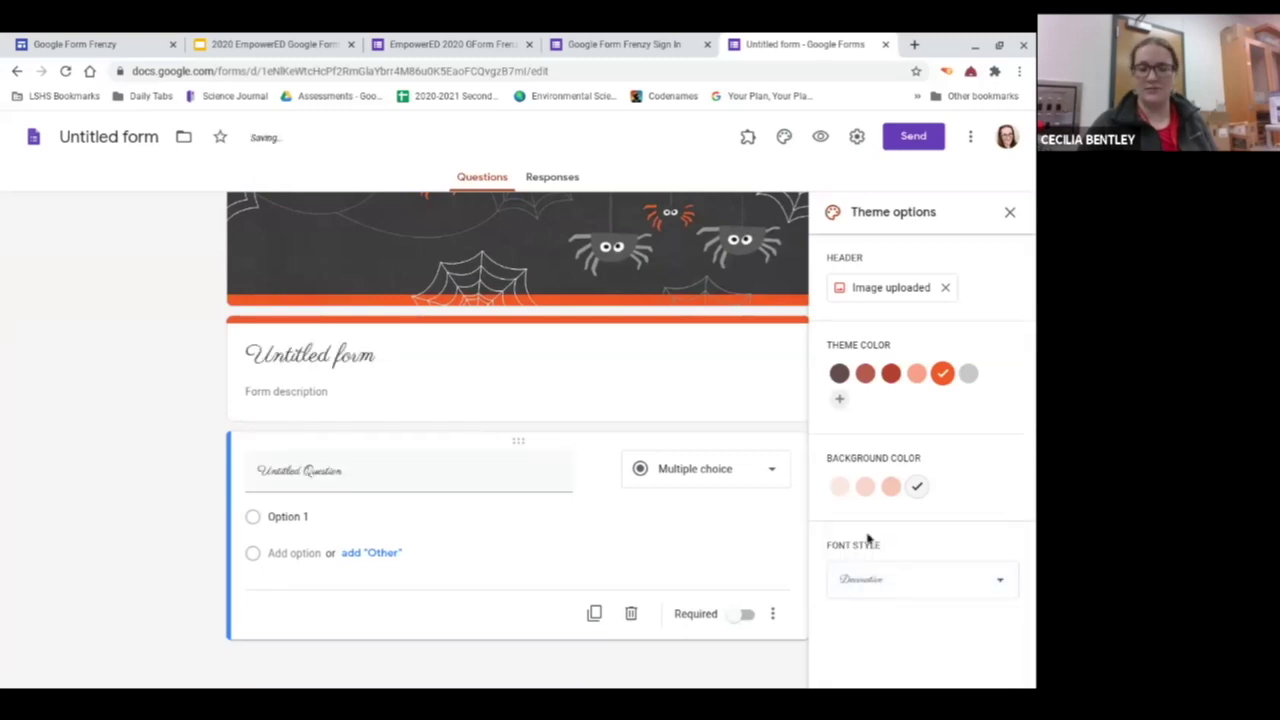
left_click(868, 580)
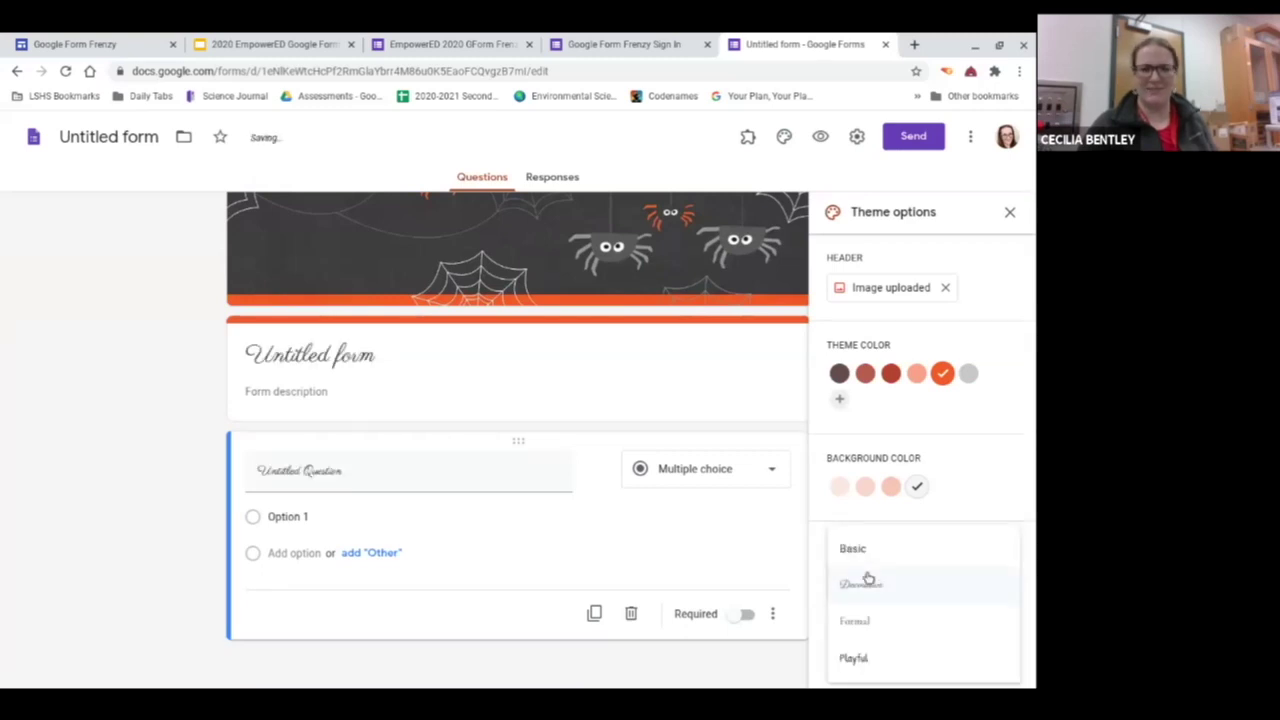
left_click(871, 632)
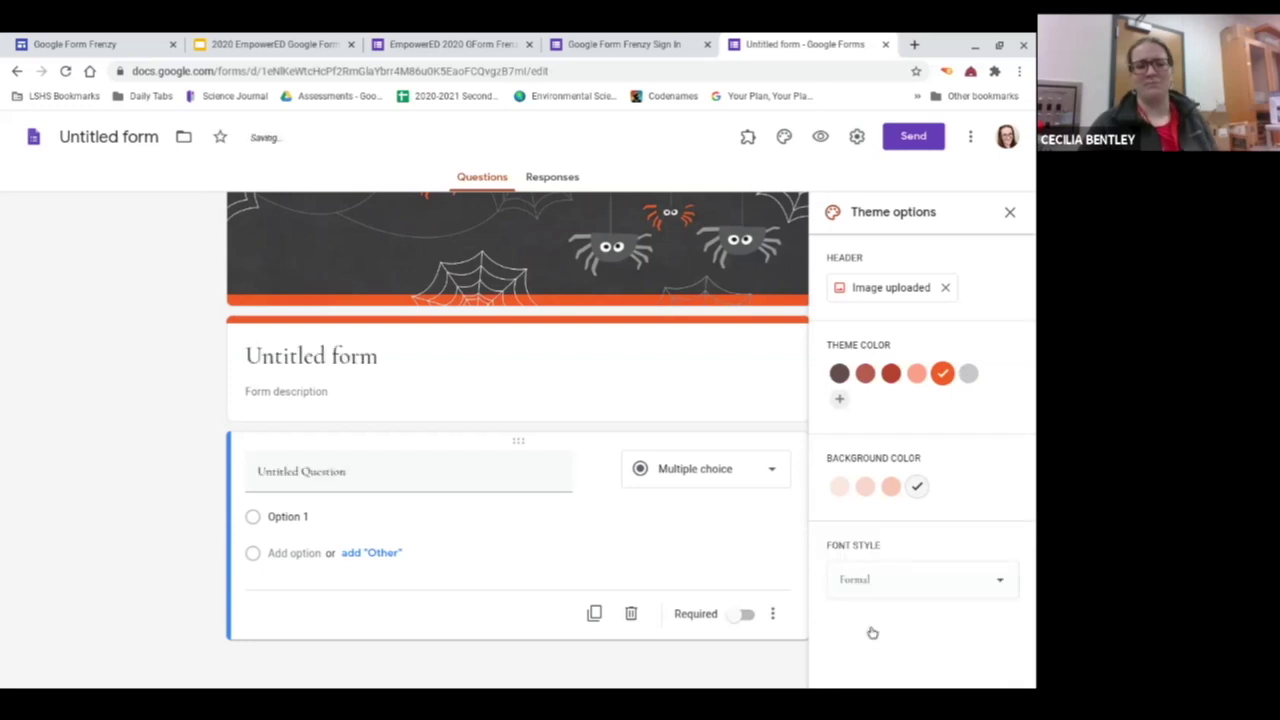
Step: Set the form's font style to Playful and close the theme options
left_click(855, 580)
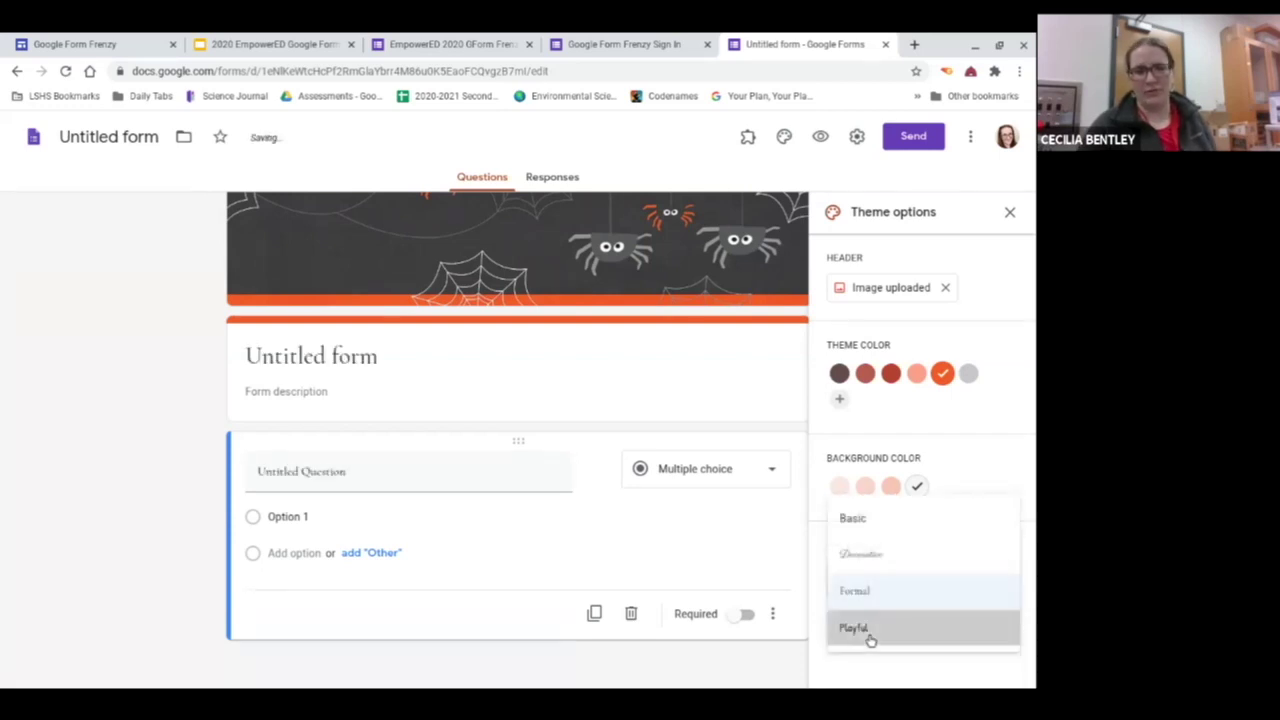
left_click(869, 637)
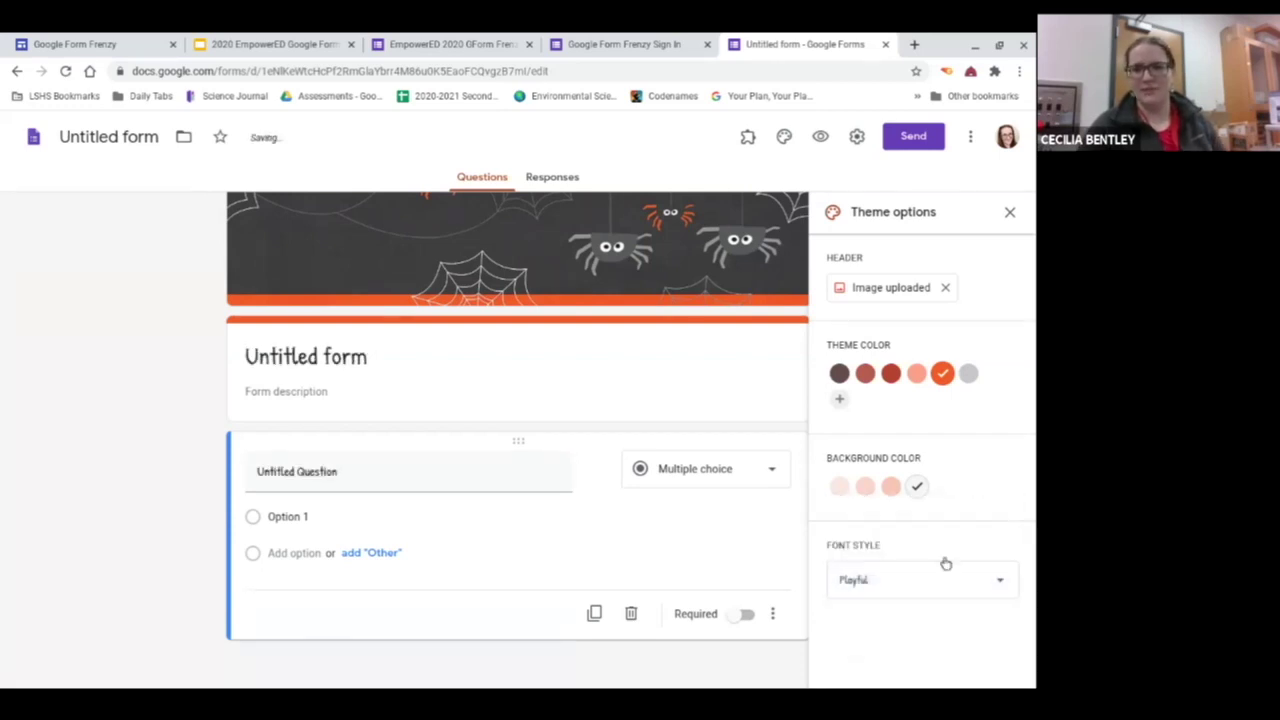
left_click(1011, 213)
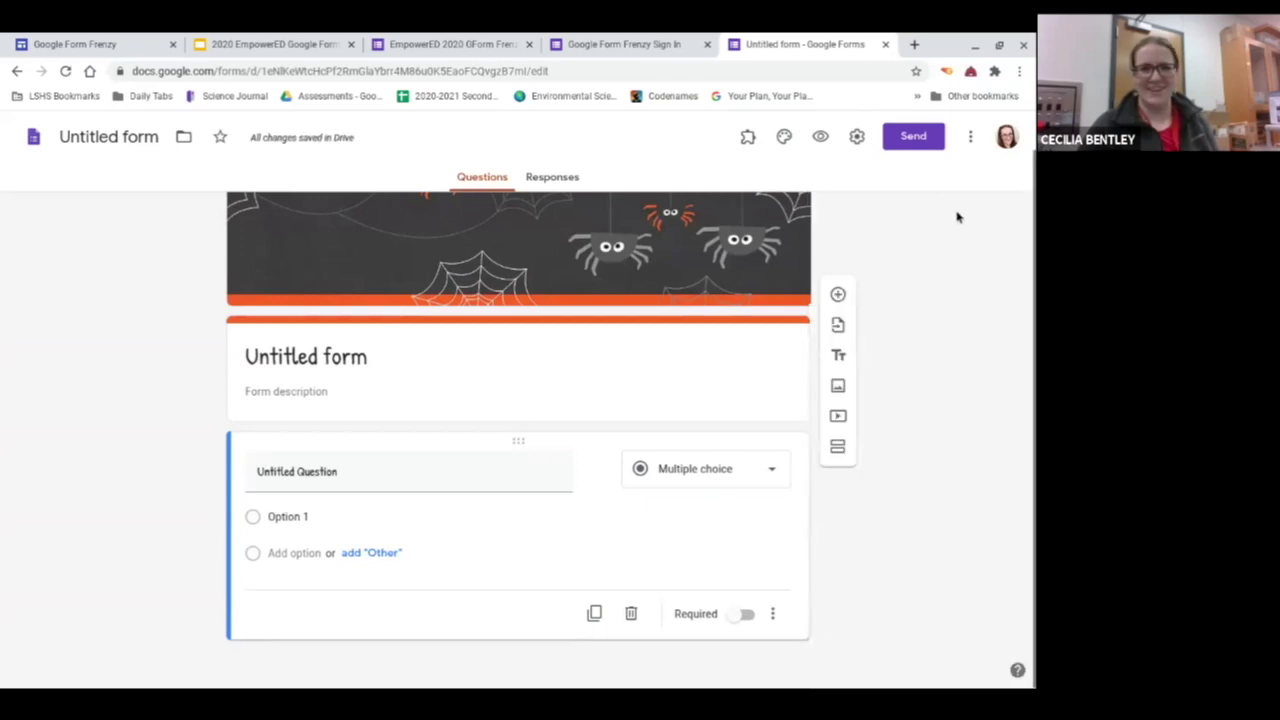
Step: Replace the title in the form's header card with "Sign Up Form"
left_click(330, 357)
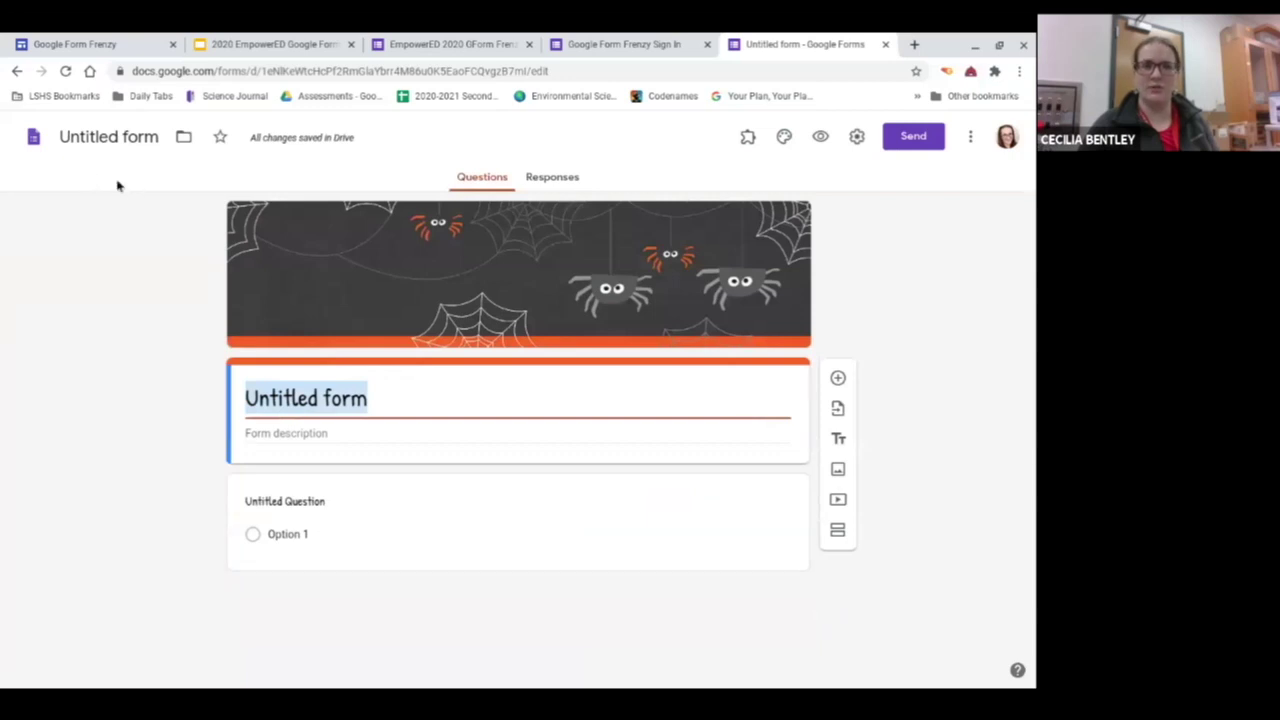
left_click(111, 138)
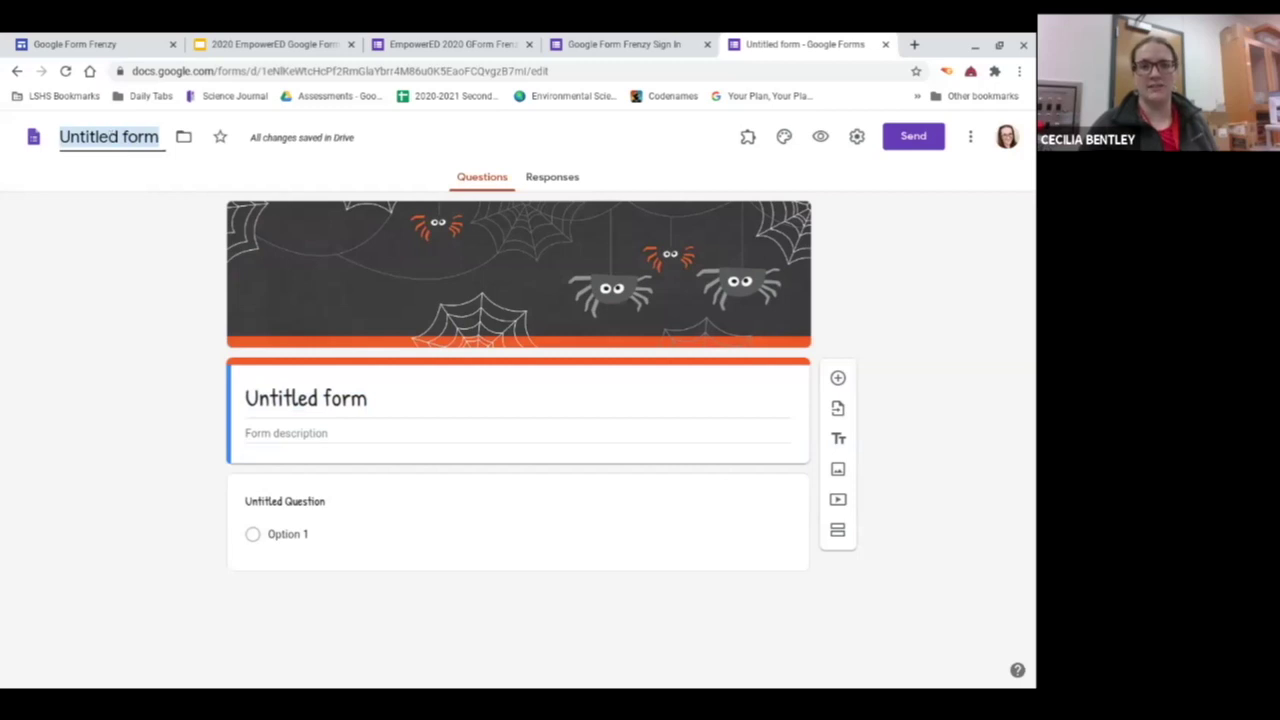
left_click(300, 395)
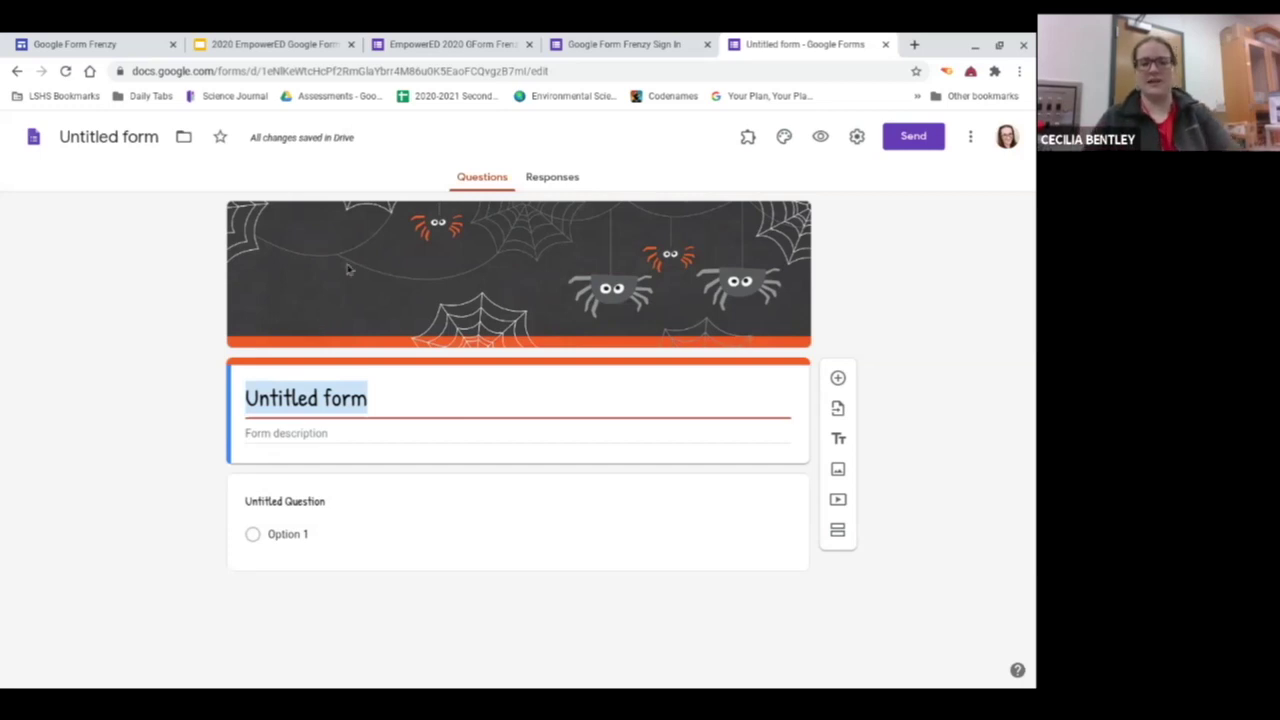
type("Sin")
key("BackSpace")
type("gn Up Form")
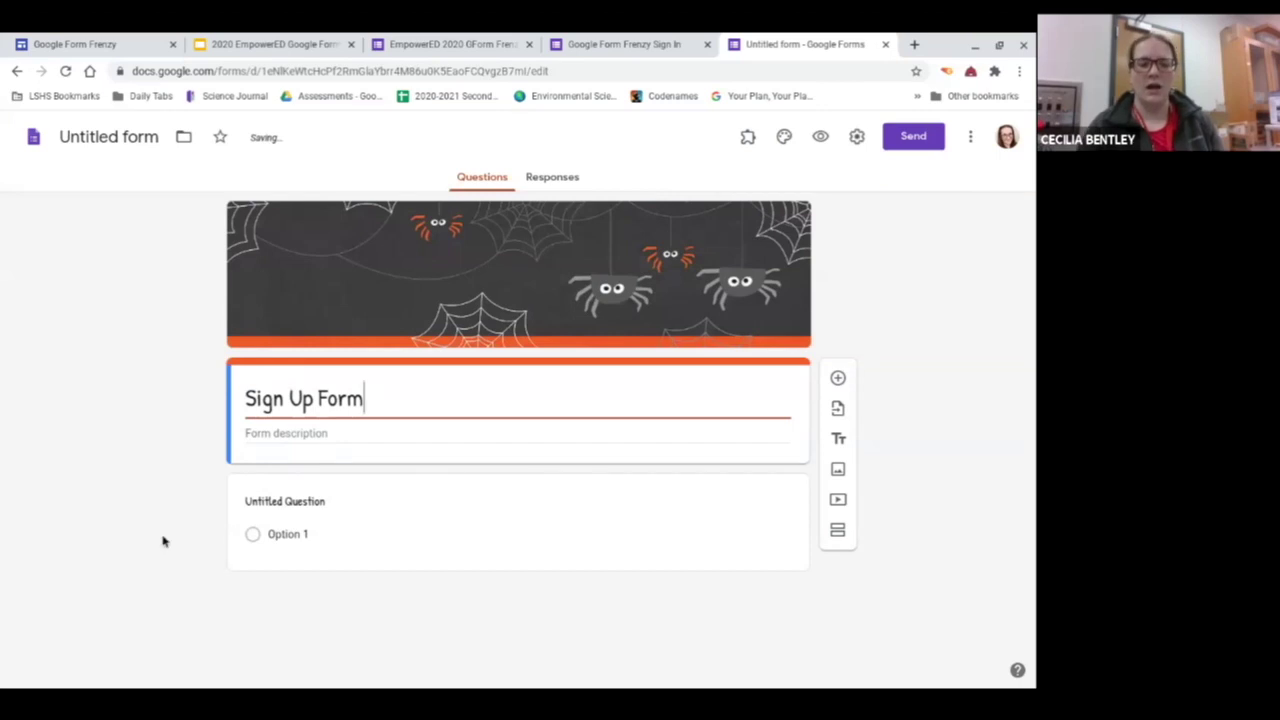
left_click(222, 463)
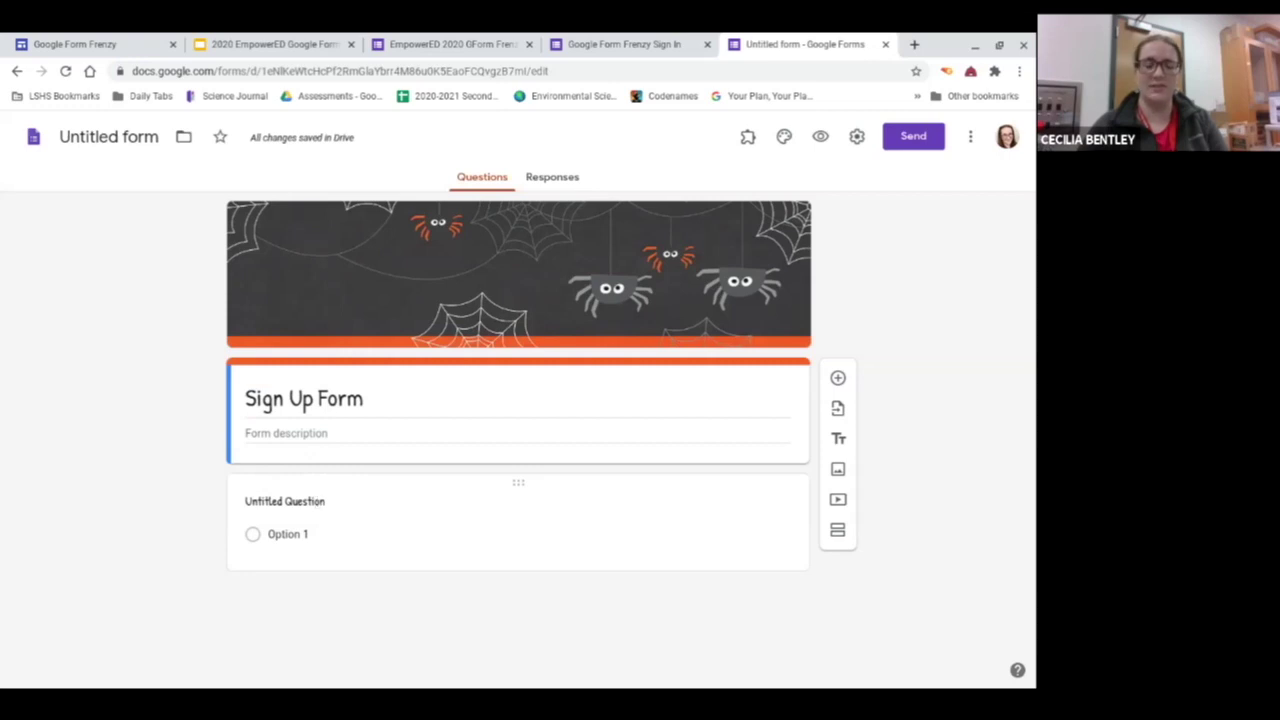
Step: Replace the first question's placeholder text with "ID #"
left_click(319, 502)
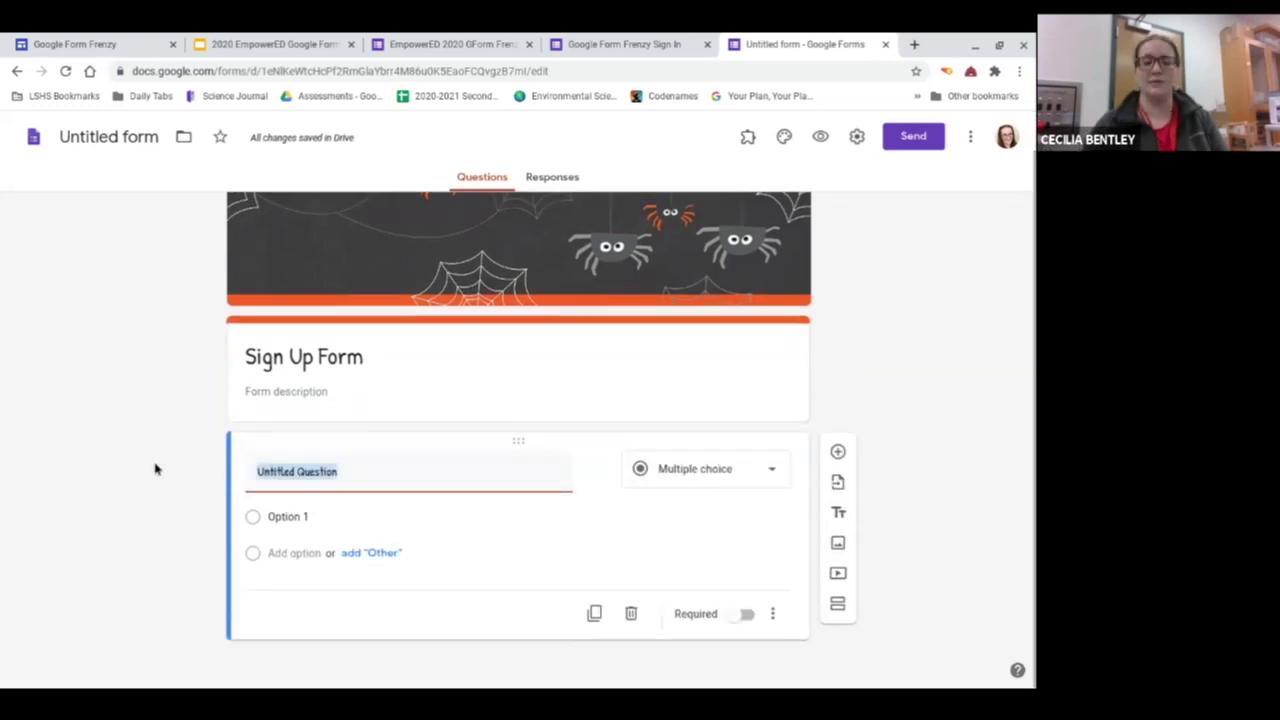
key("BackSpace")
type("ID")
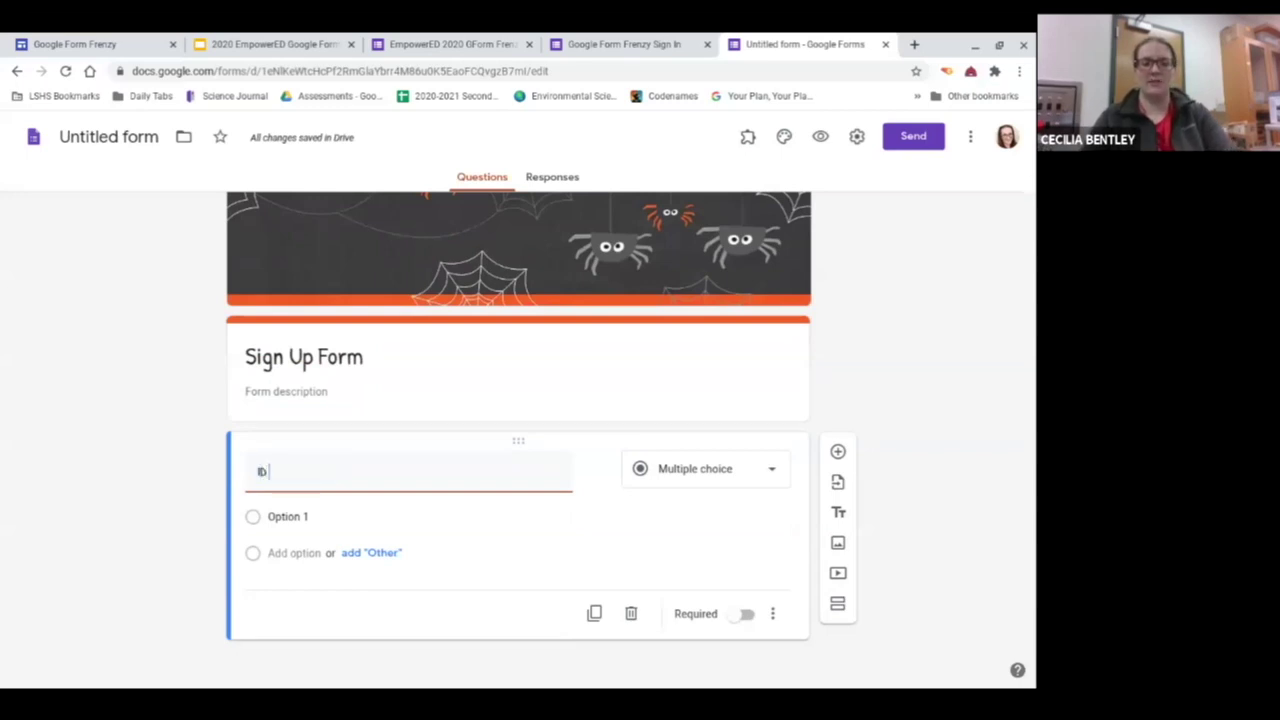
type(" #")
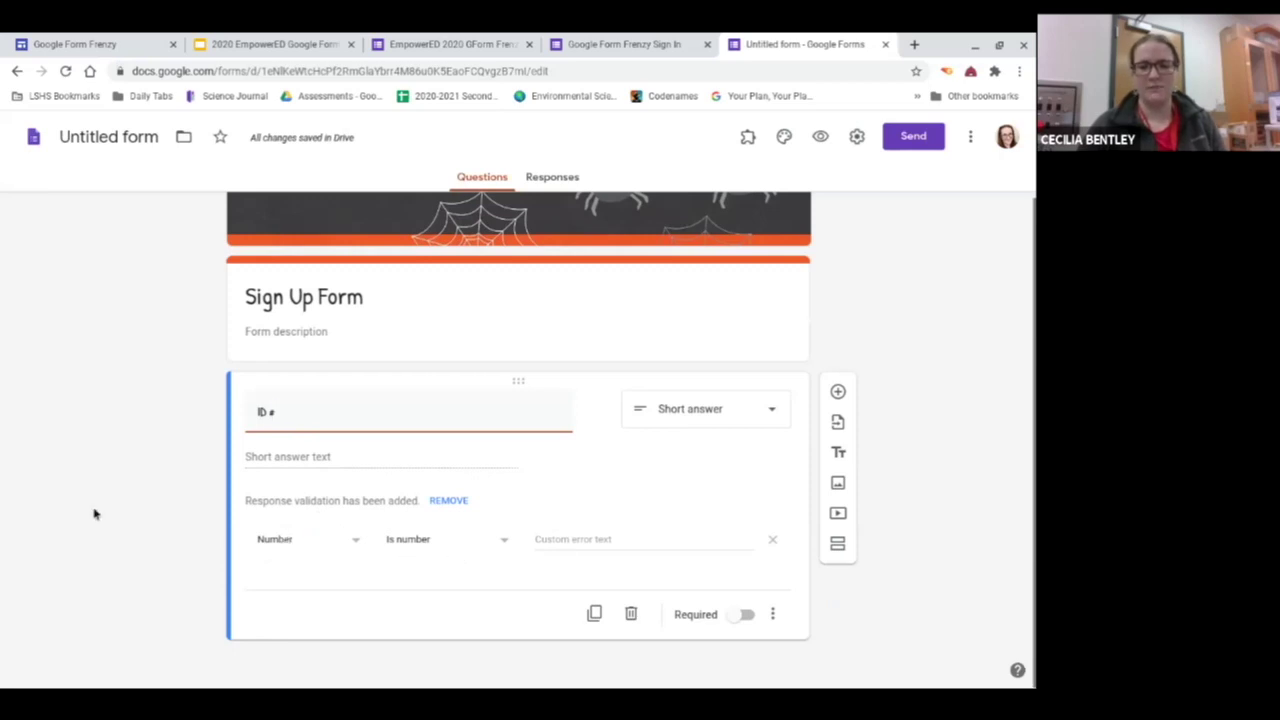
Step: Add a second question titled "Email Address" below the ID # question
left_click(842, 398)
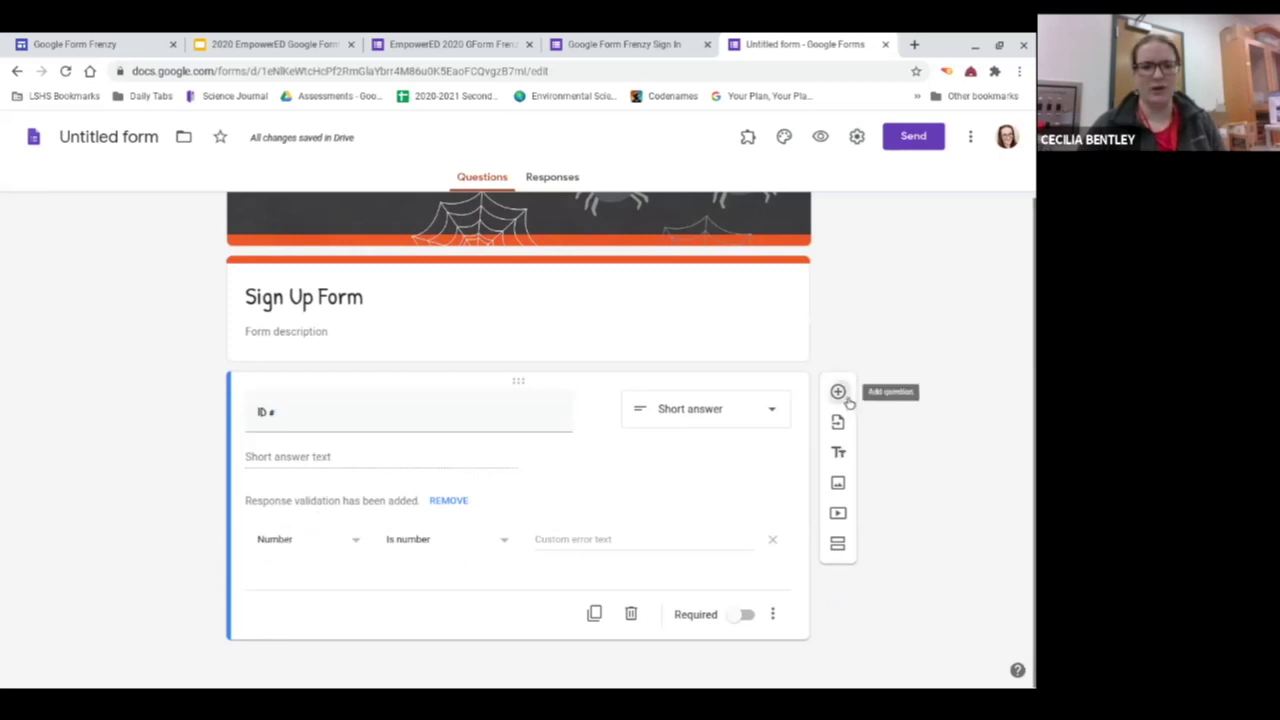
type("E")
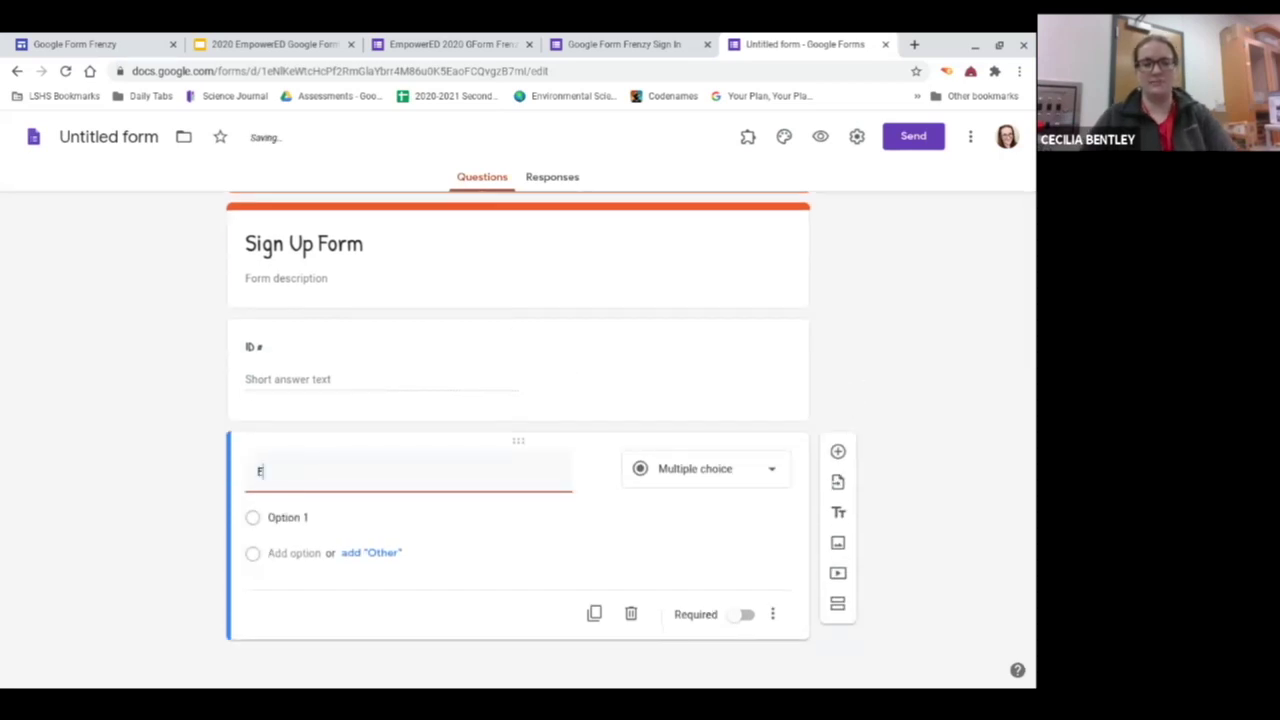
type("mail Address")
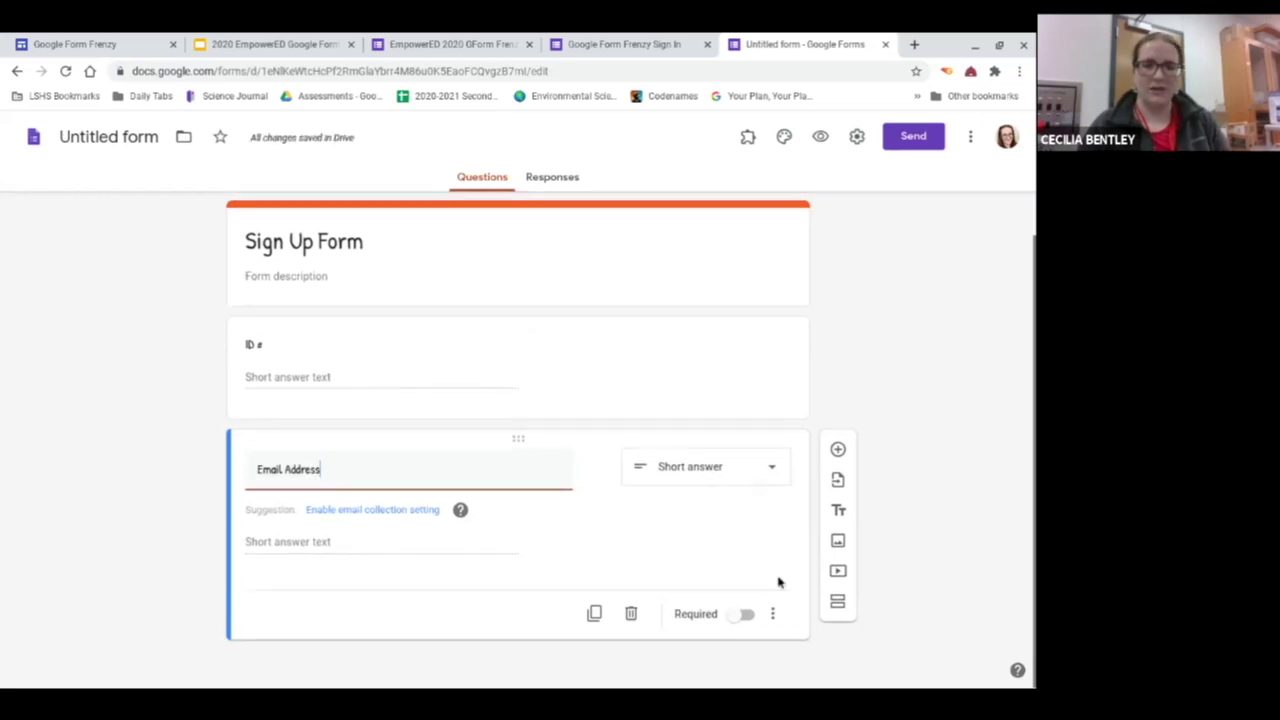
Step: Add response validation to the Email Address question that requires the text to be an email address
left_click(774, 615)
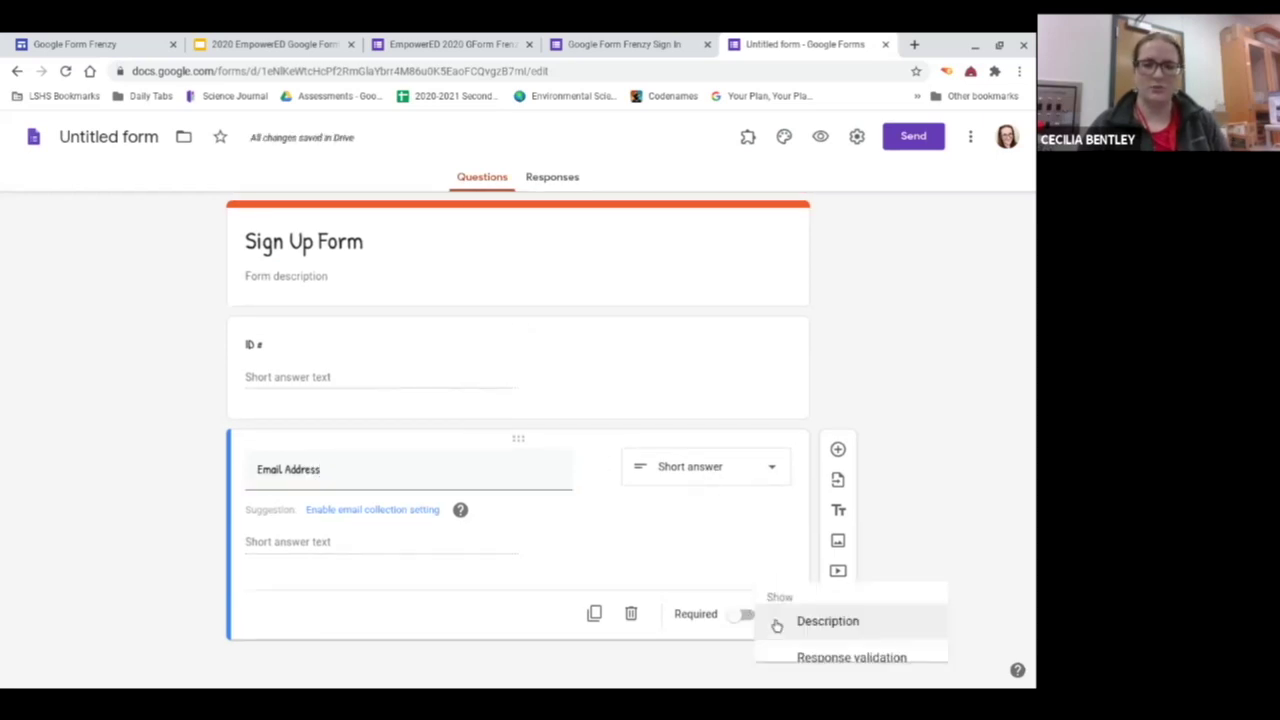
left_click(806, 650)
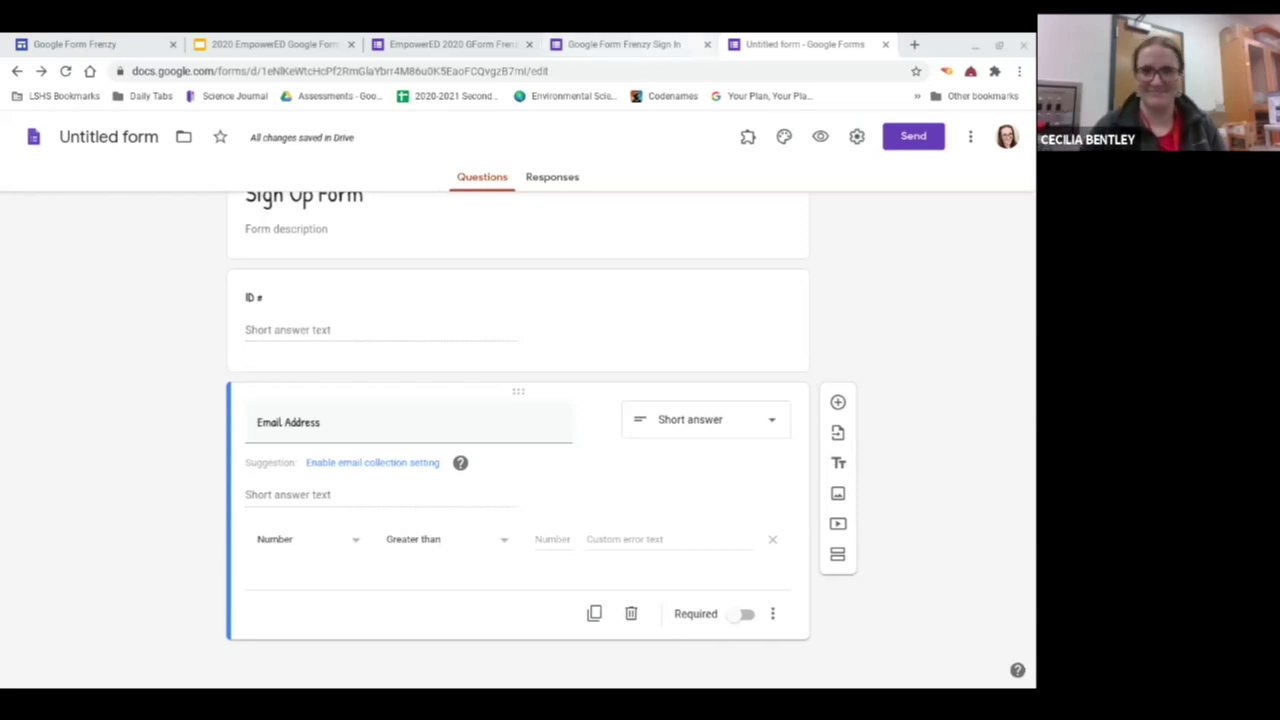
left_click(789, 39)
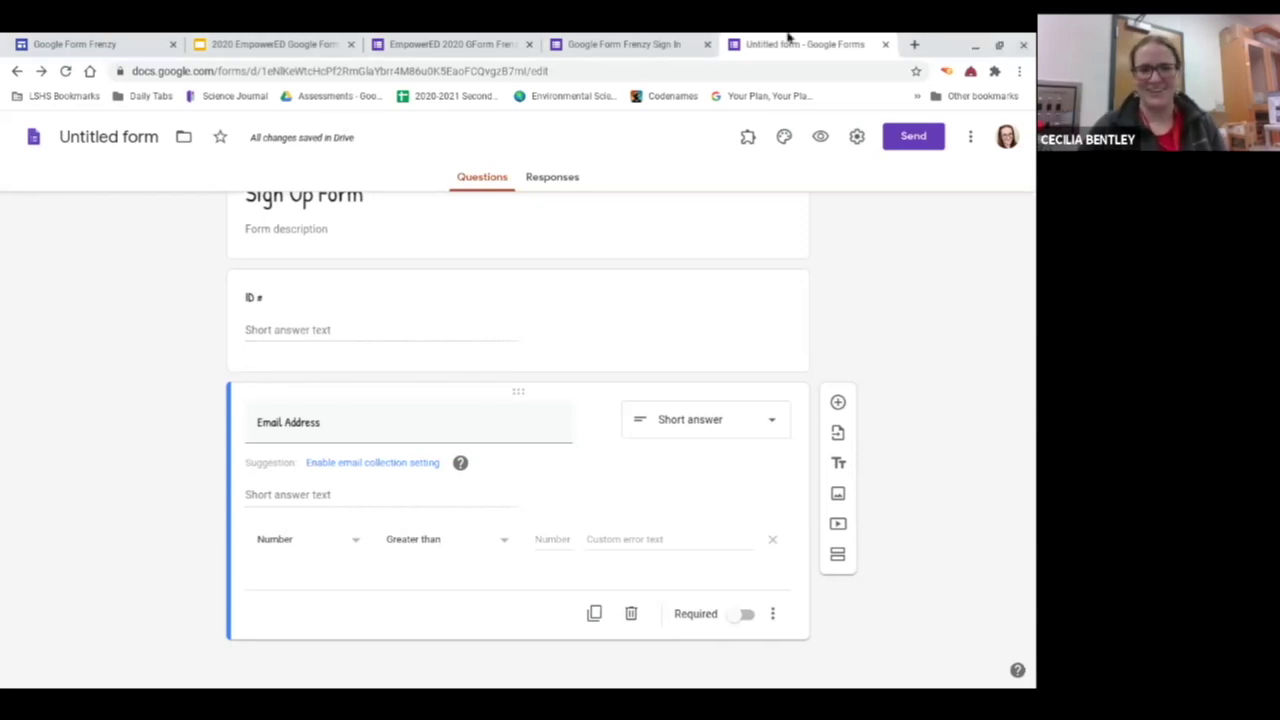
left_click(336, 548)
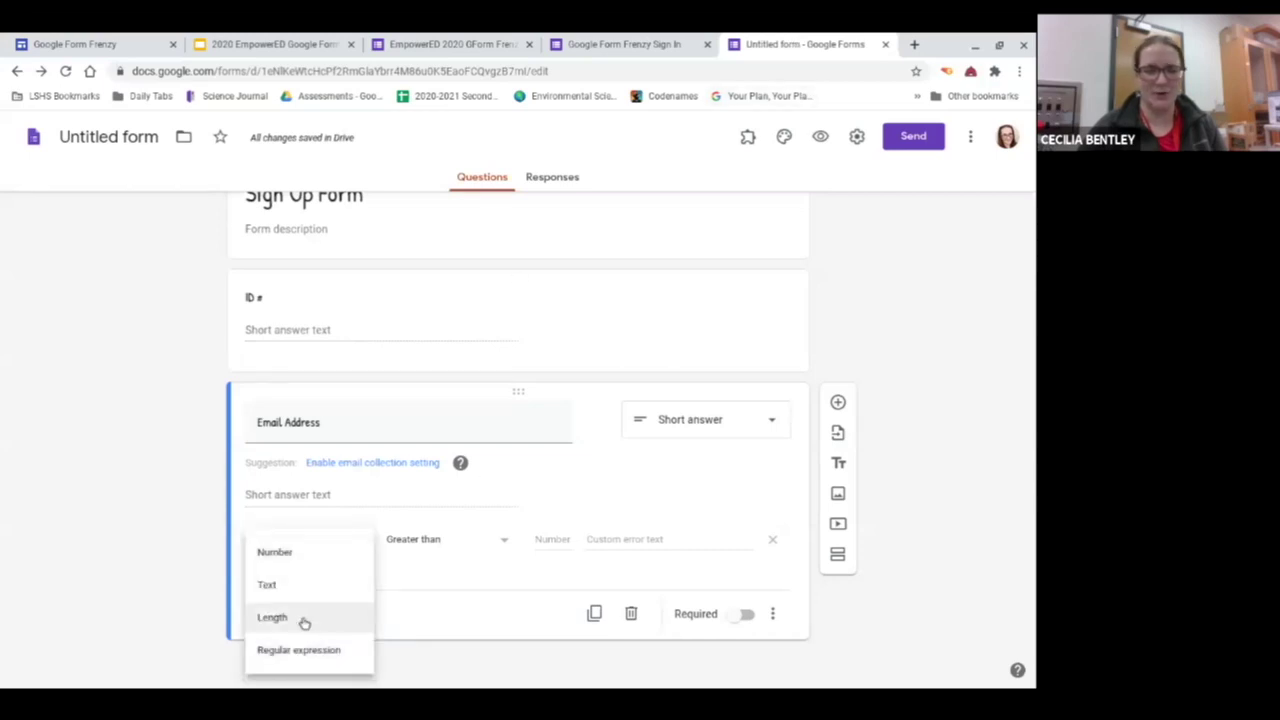
left_click(322, 590)
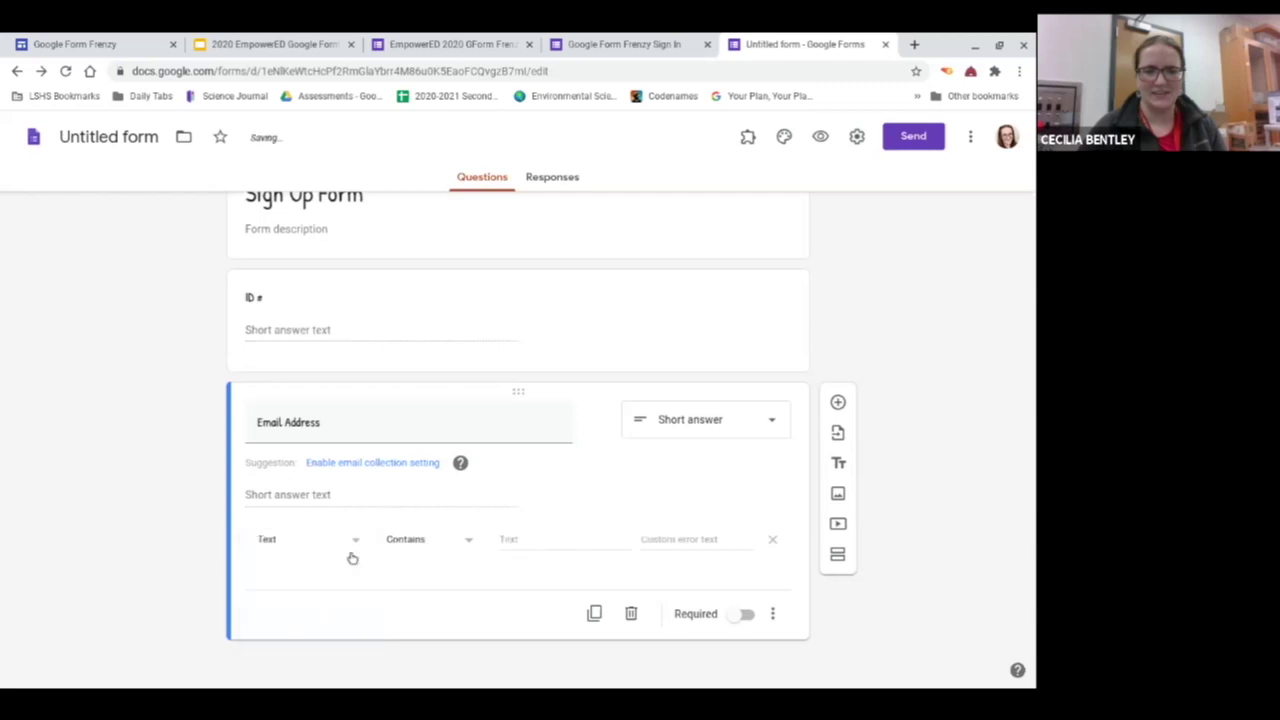
left_click(413, 540)
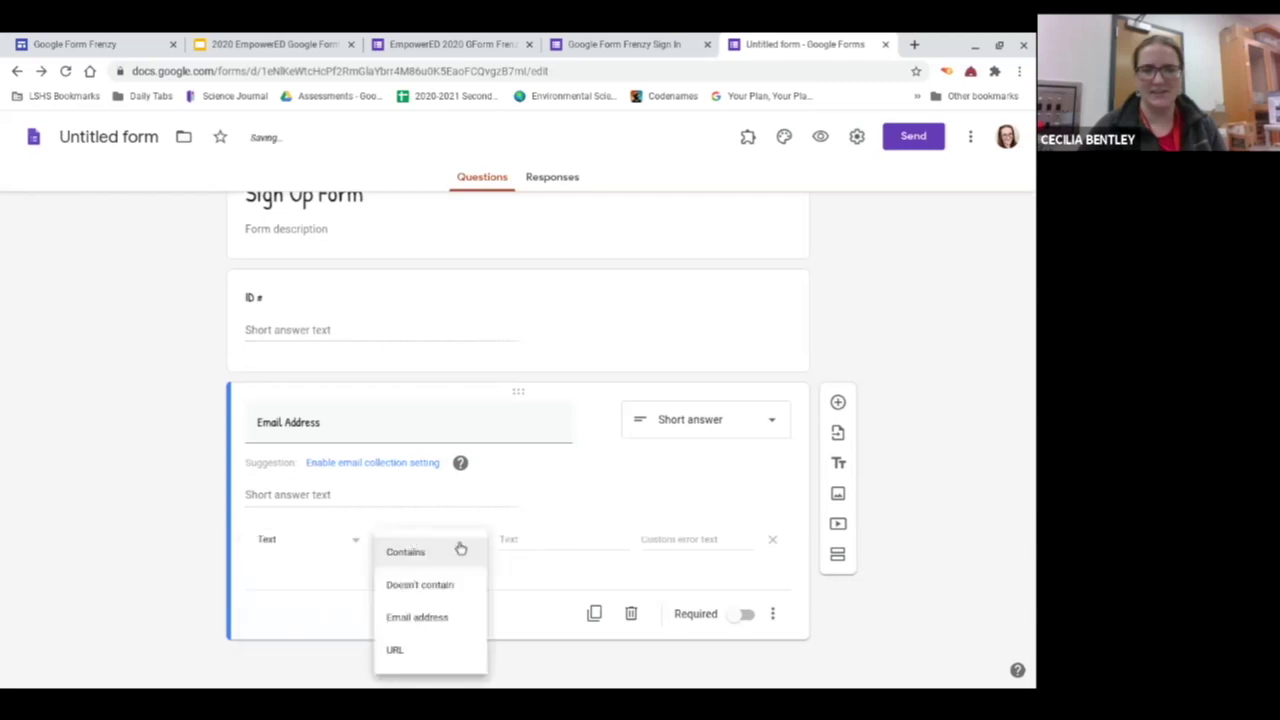
left_click(420, 619)
Step: Set the validation's custom error text to "Must be an email address" and make the Email Address question required
left_click(508, 540)
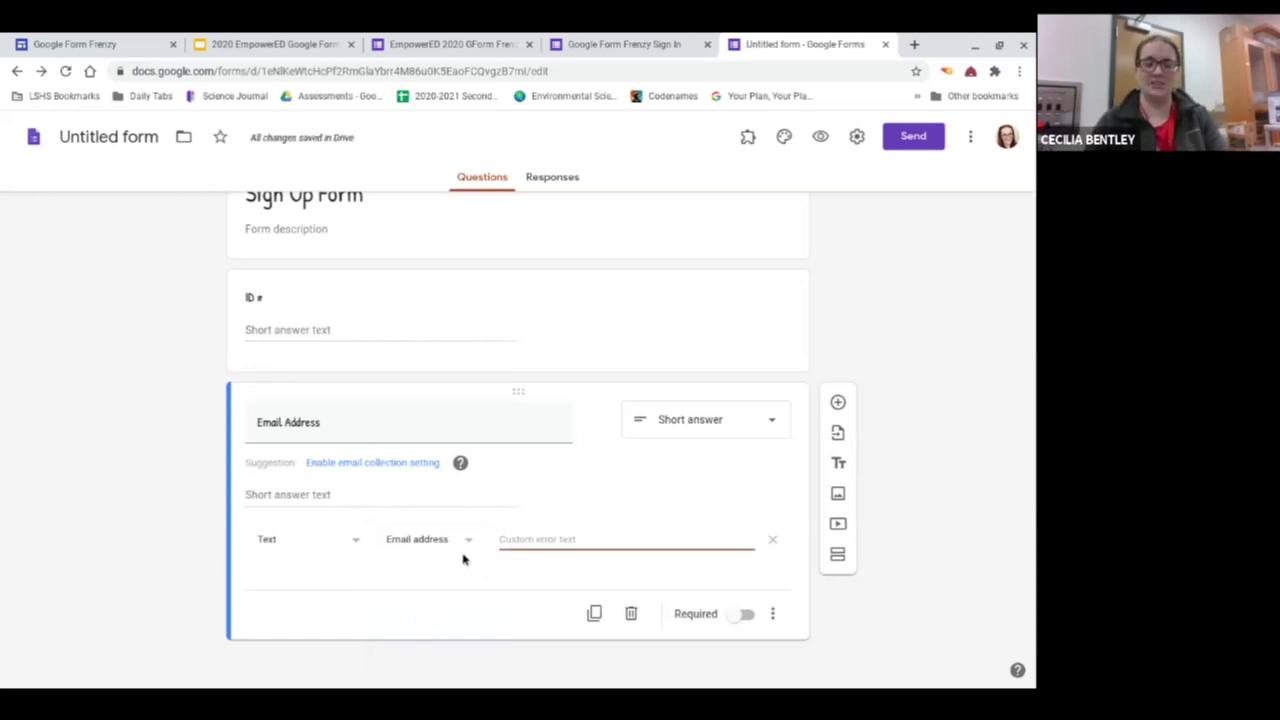
type("Must ")
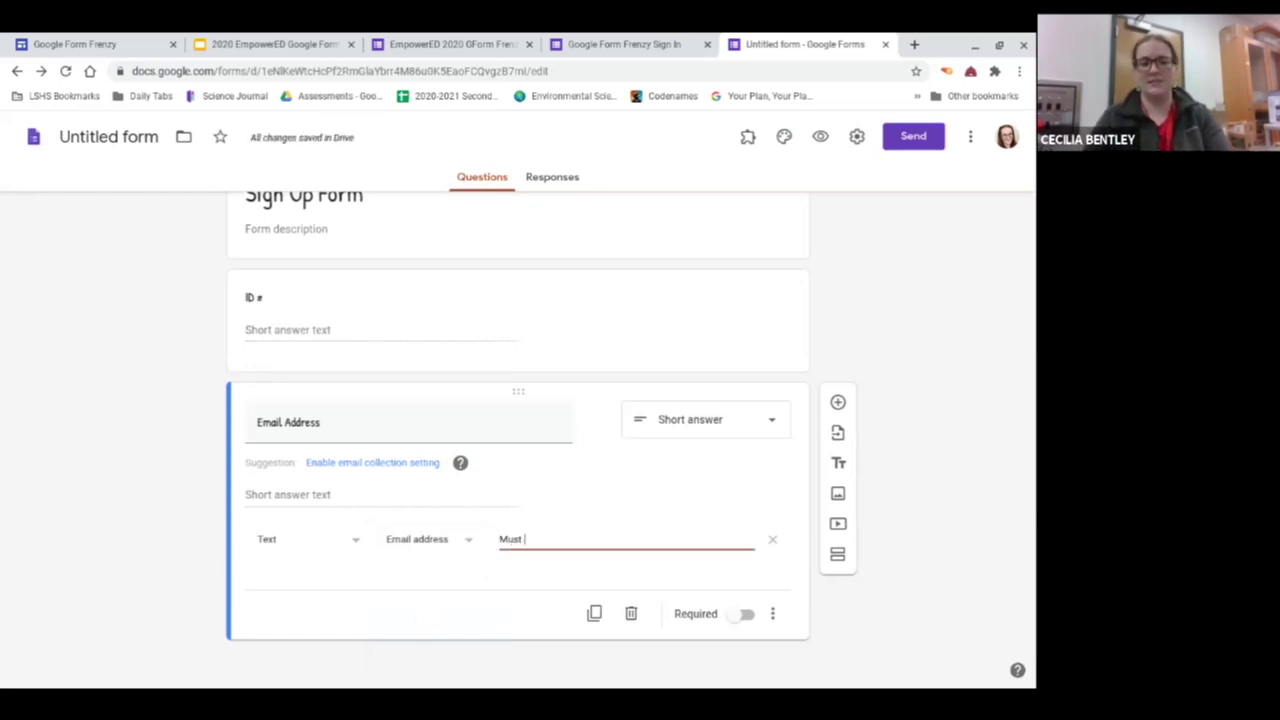
type("be an email address")
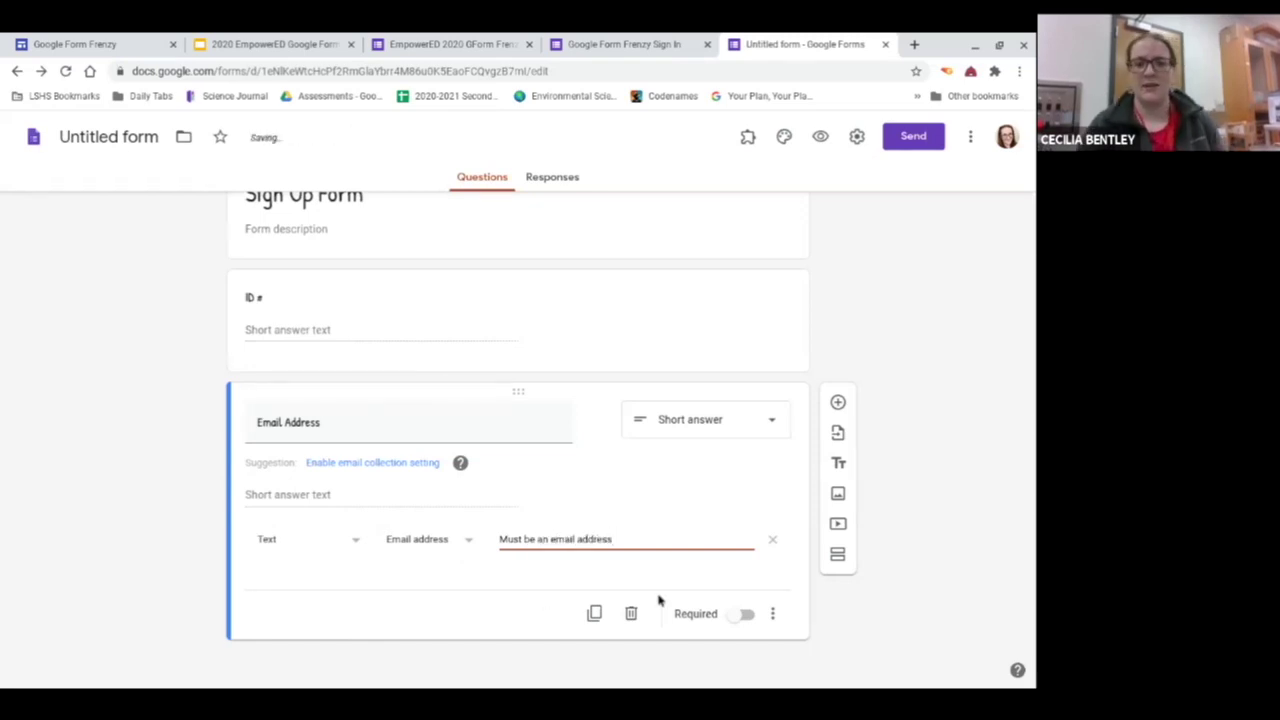
left_click(846, 617)
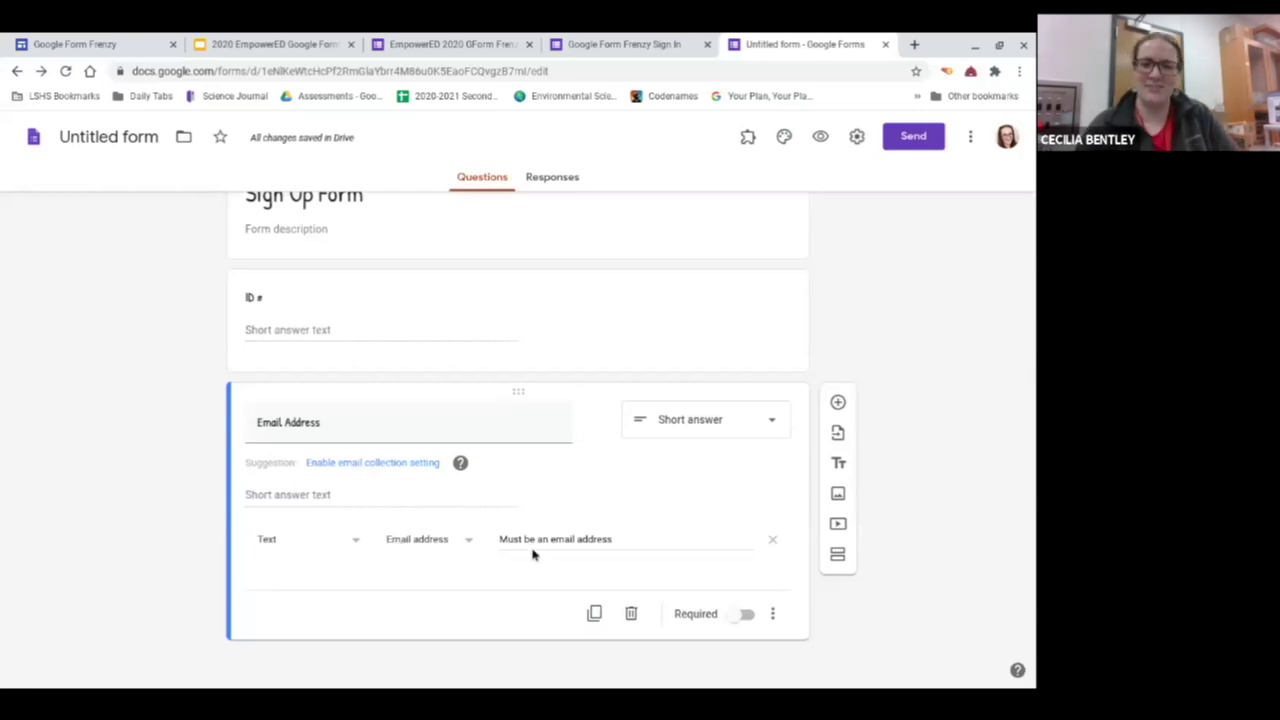
left_click(740, 617)
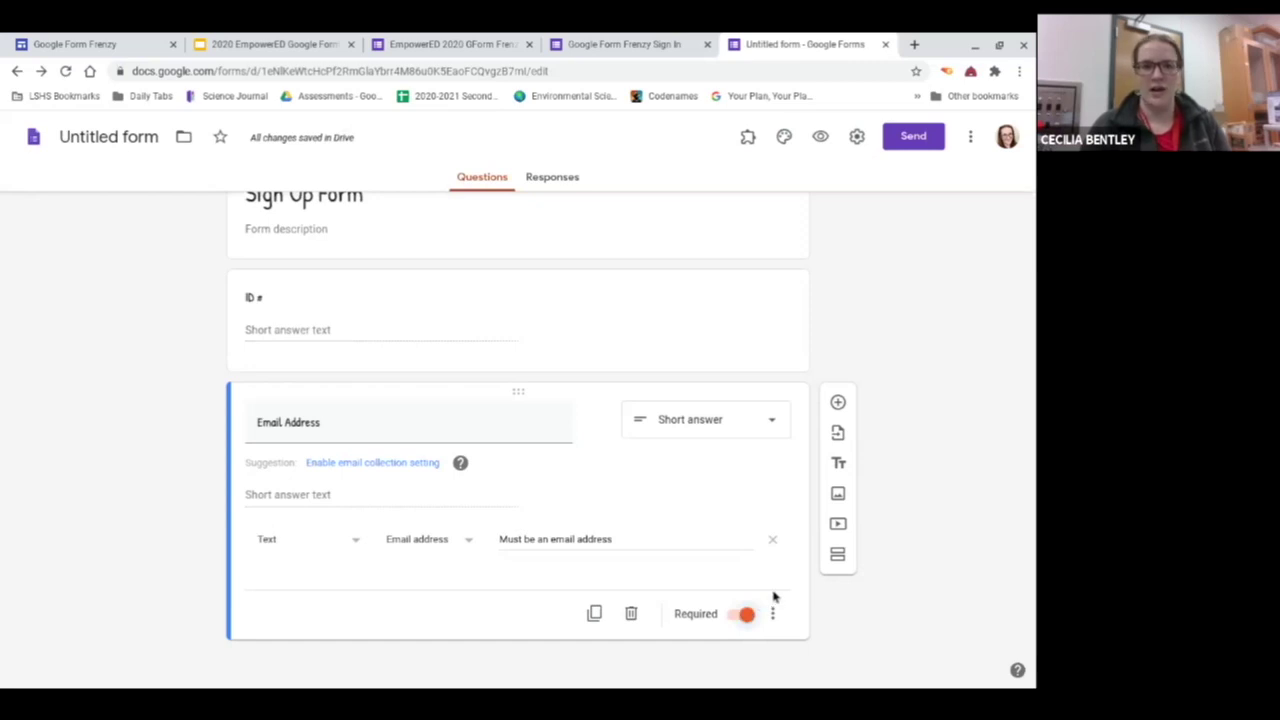
Step: Add a required short-answer question titled "Last Name" below the Email Address question
left_click(838, 402)
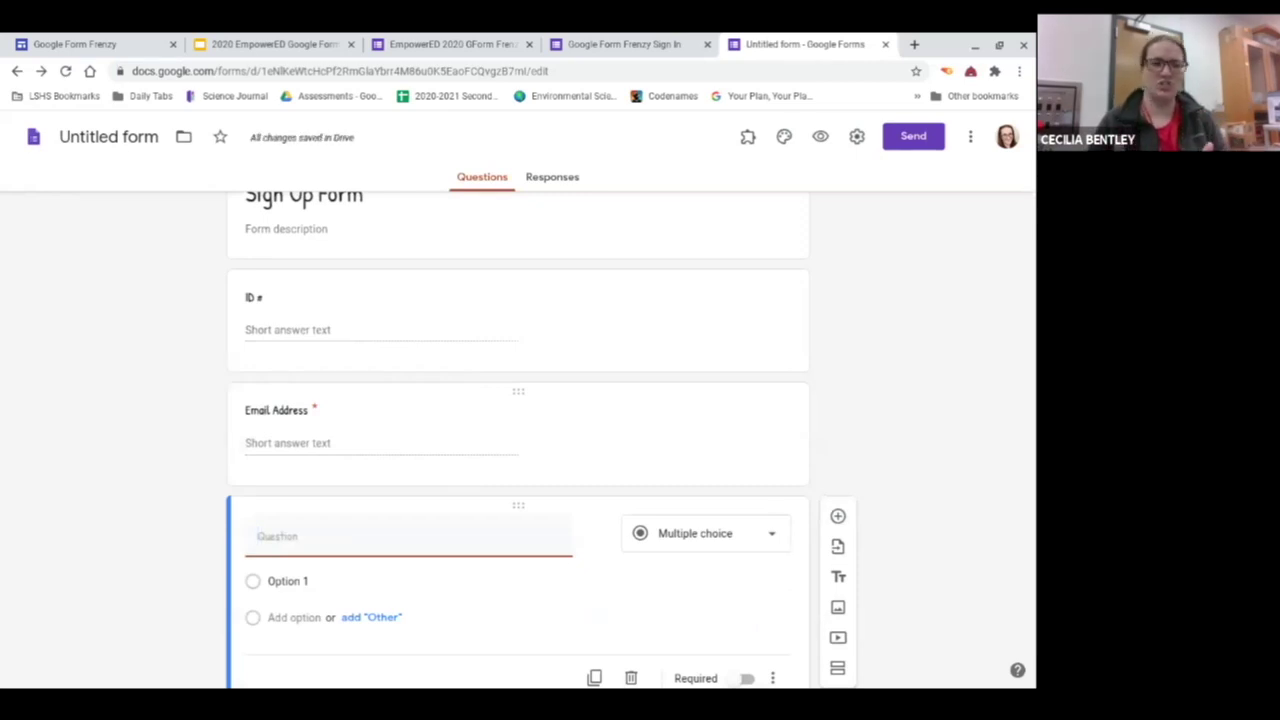
type("Lo")
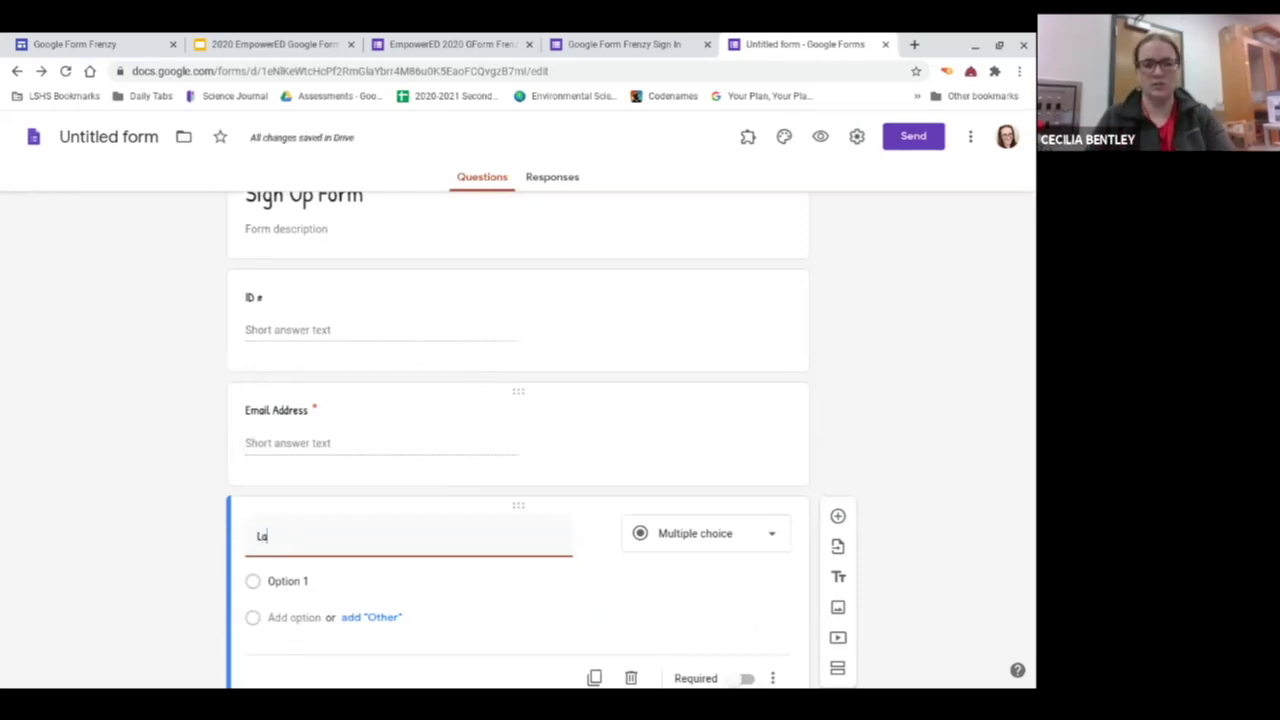
type("st Name")
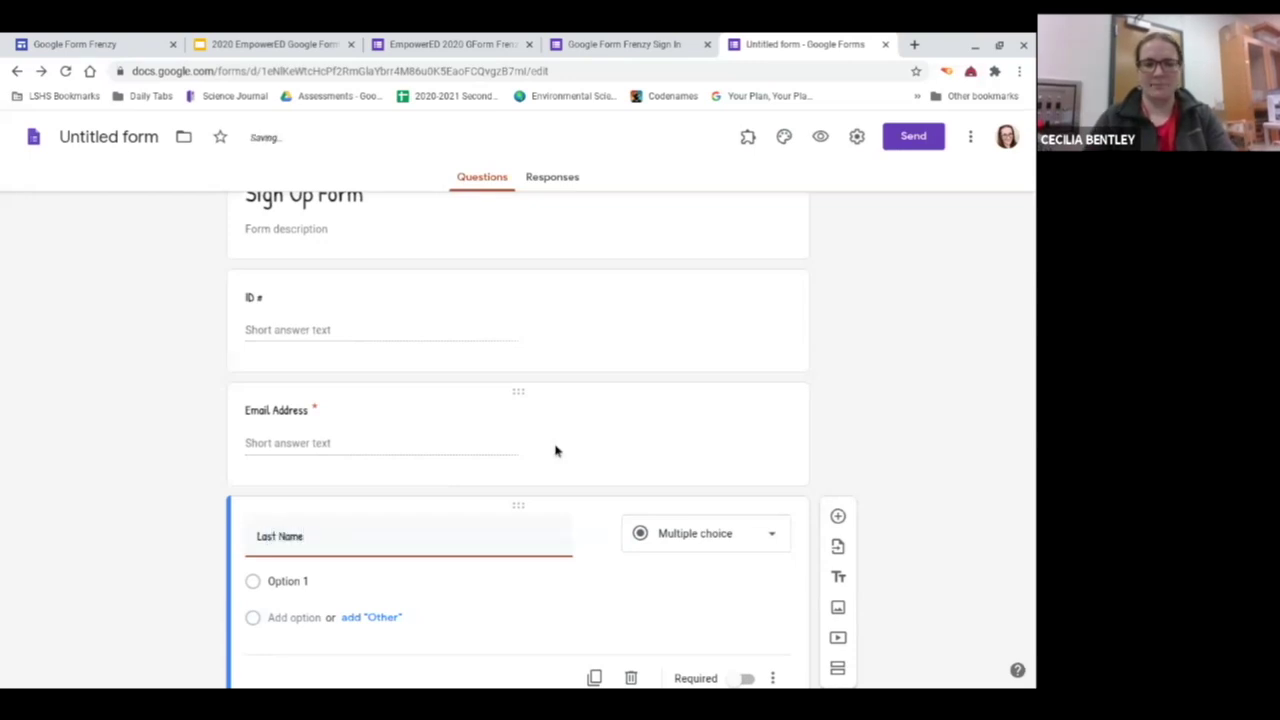
left_click(747, 616)
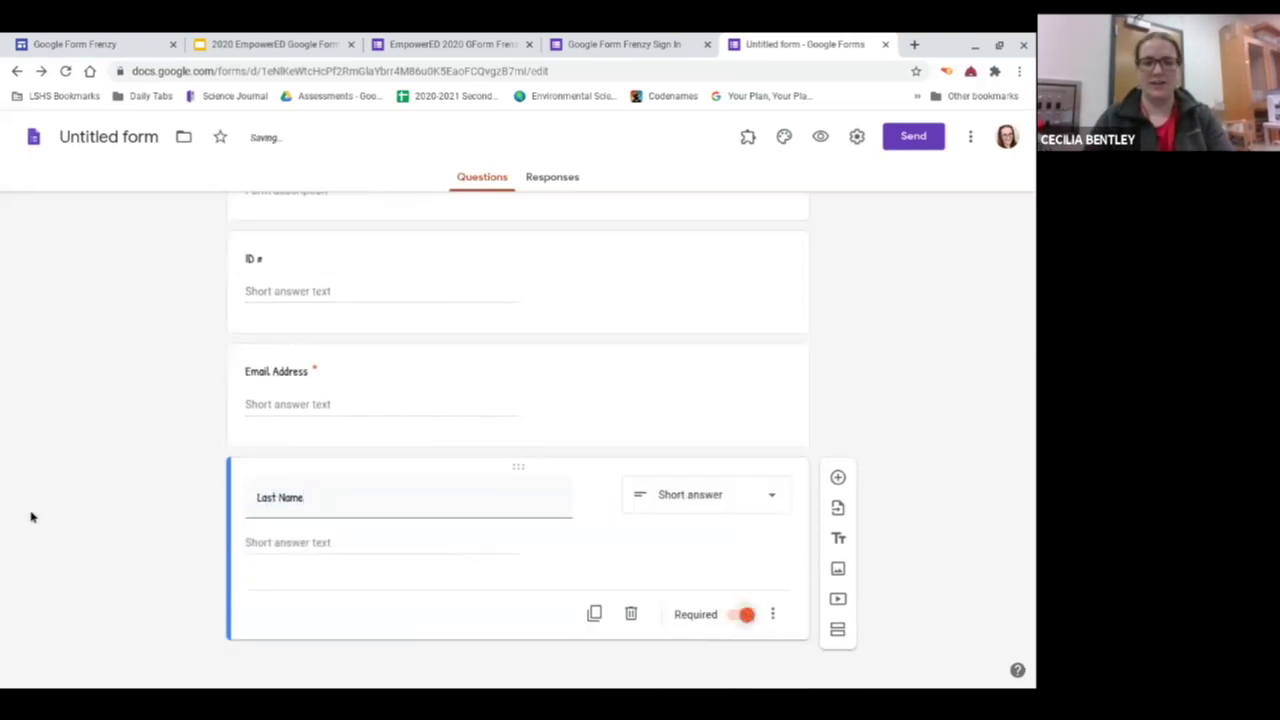
Step: Duplicate the Last Name question and retitle the copy "First Name"
left_click(594, 613)
left_click(276, 496)
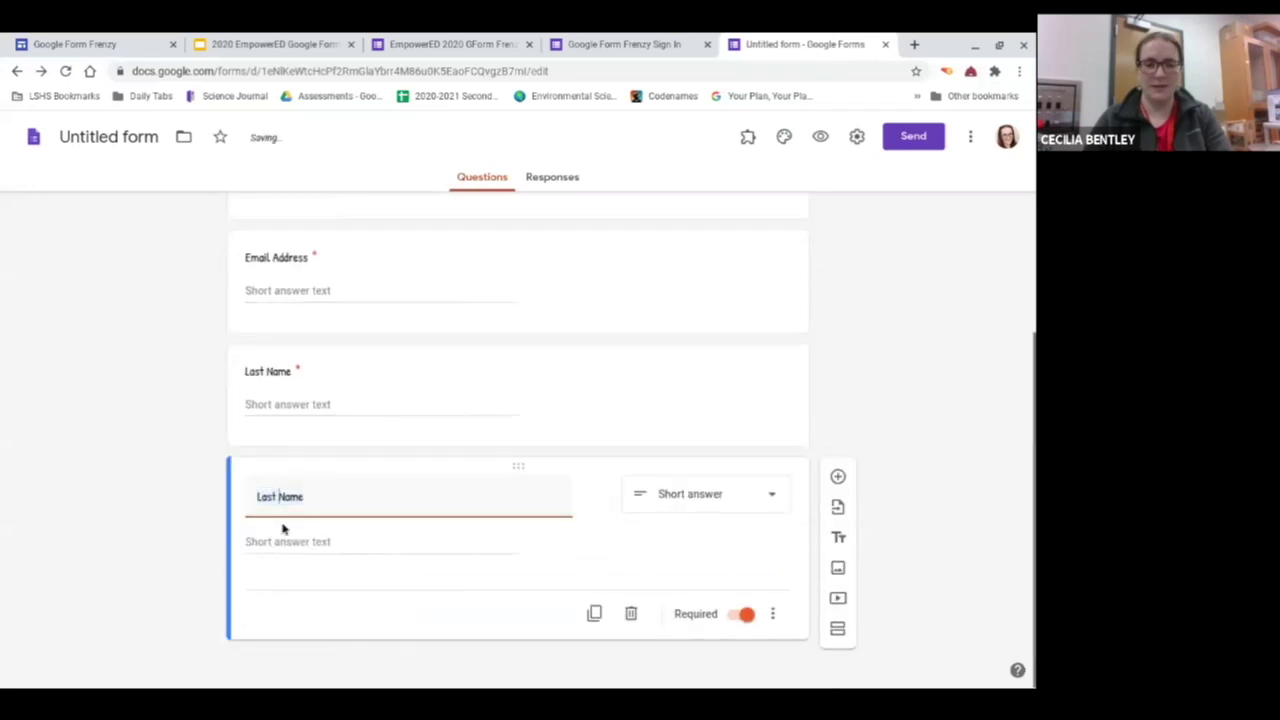
key("BackSpace")
key("BackSpace")
key("BackSpace")
key("BackSpace")
type("First")
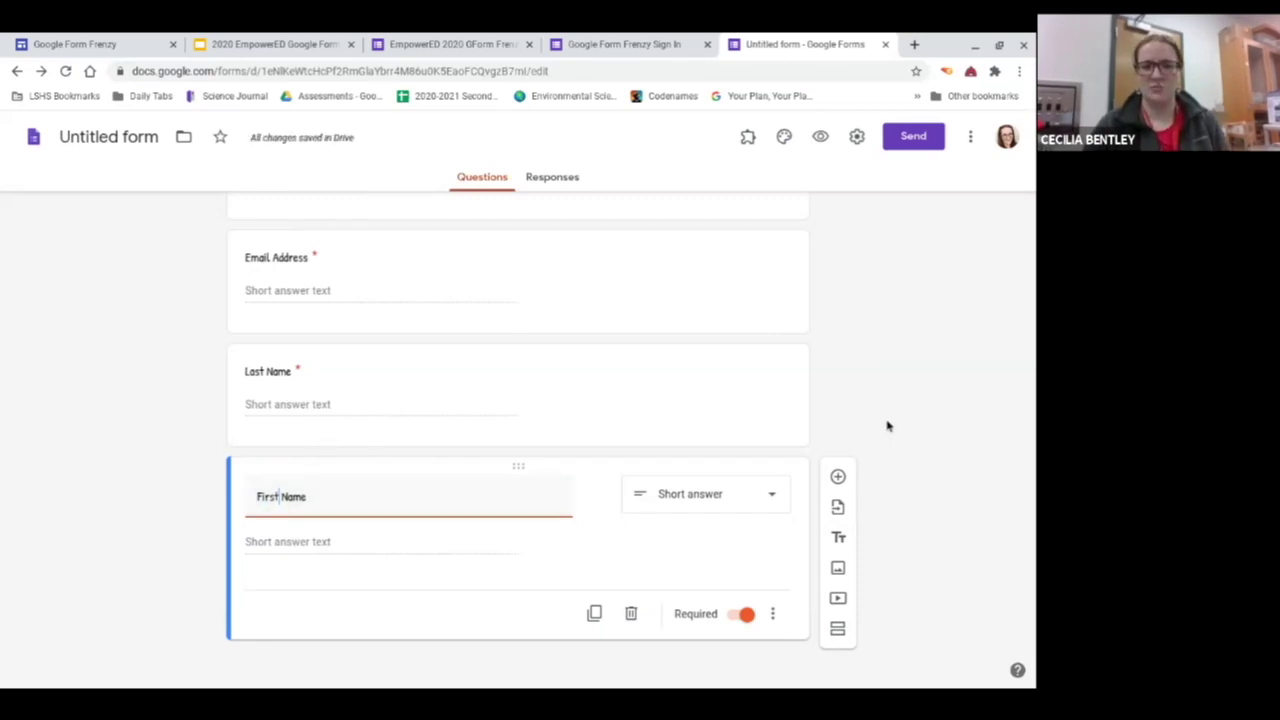
Step: Add a multiple-choice question titled "Class Period" with the options 1, 2, 3, 4 and 5
left_click(840, 477)
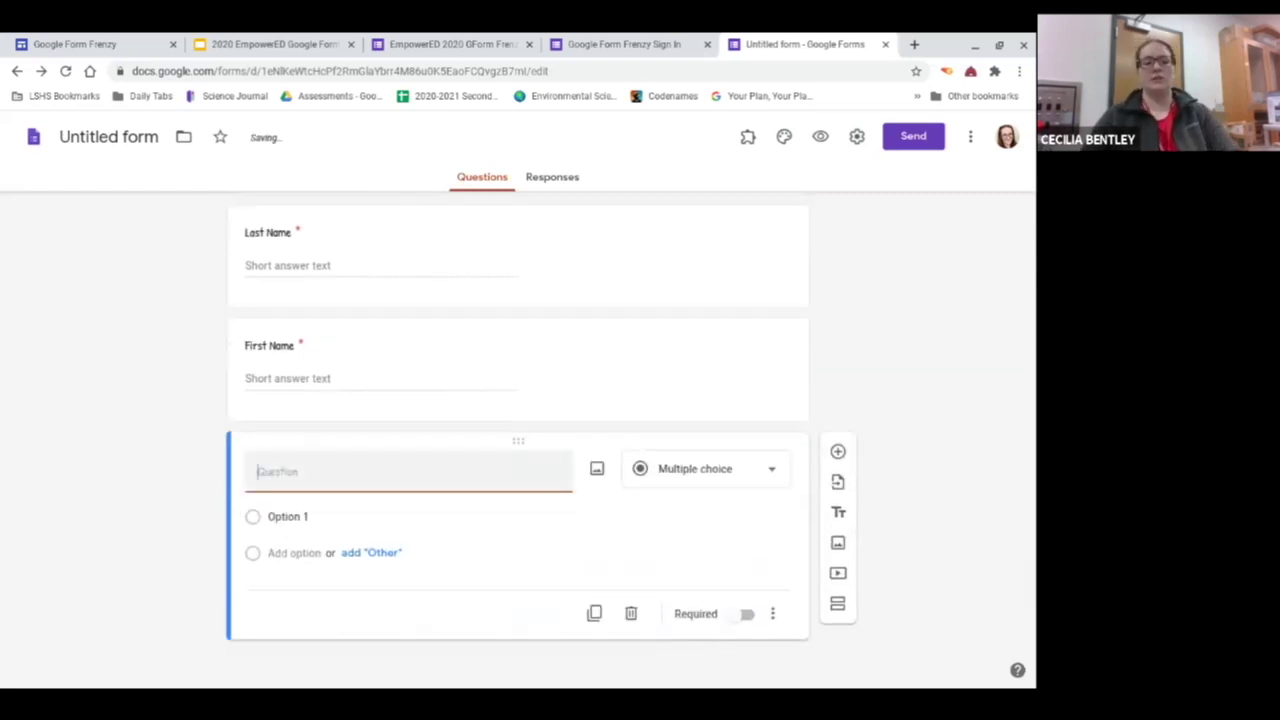
type("Class Period")
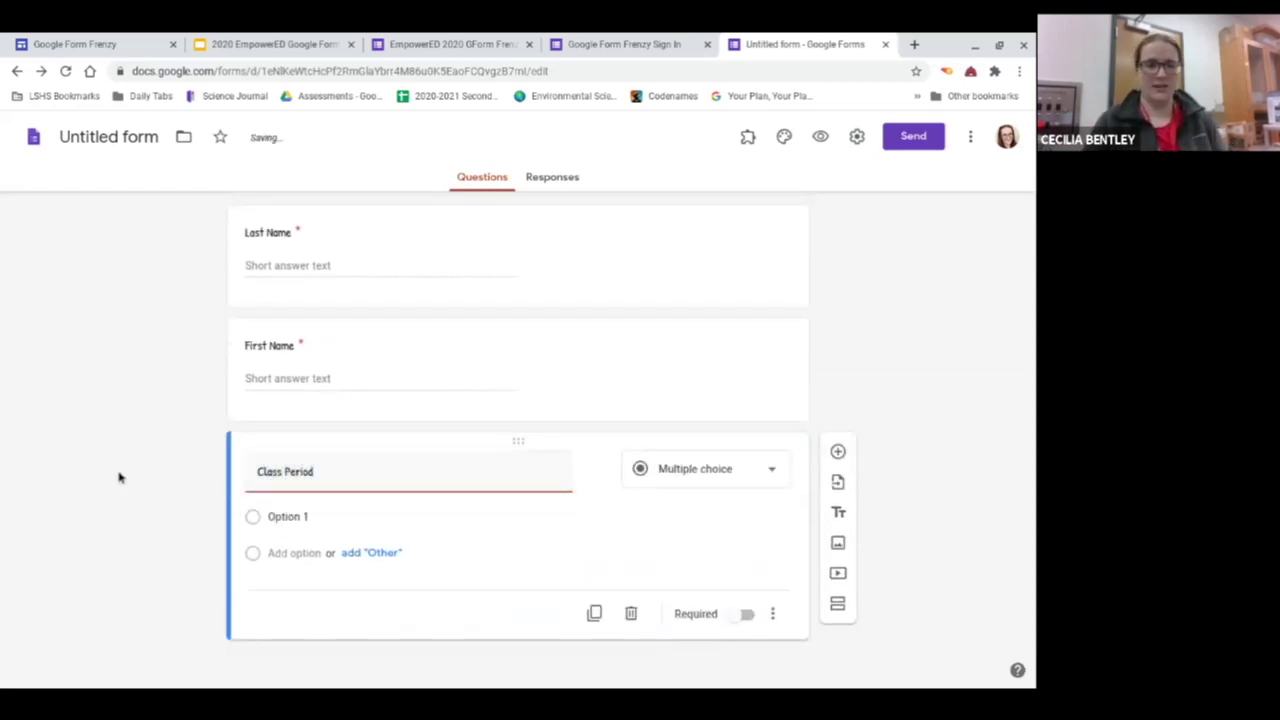
left_click(306, 517)
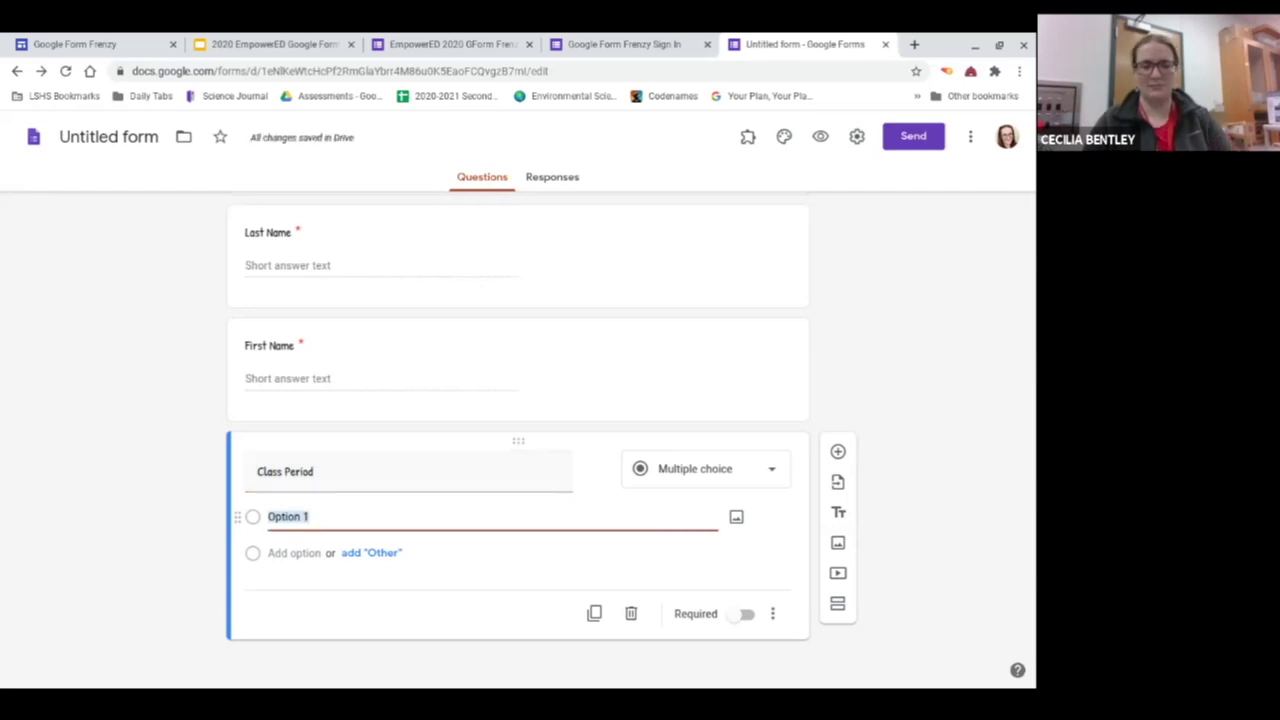
type("1")
key("Return")
type("2")
key("Return")
type("3")
key("Return")
type("4")
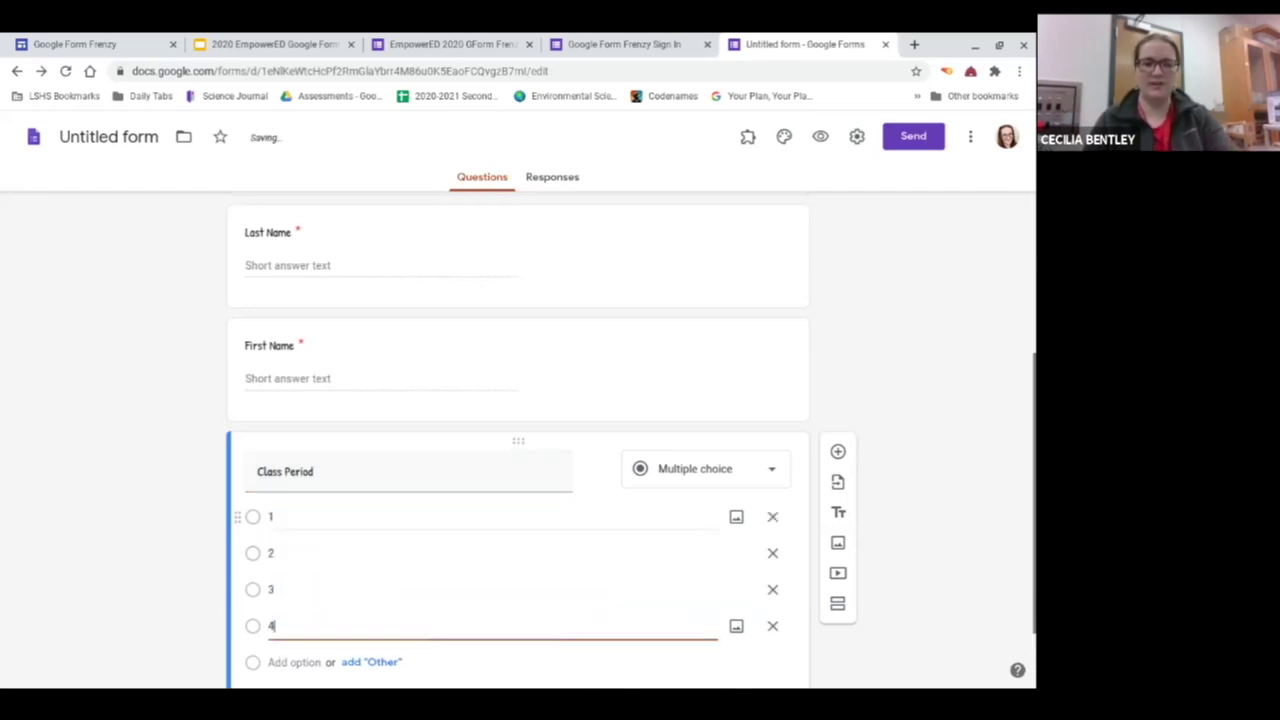
key("Return")
type("5")
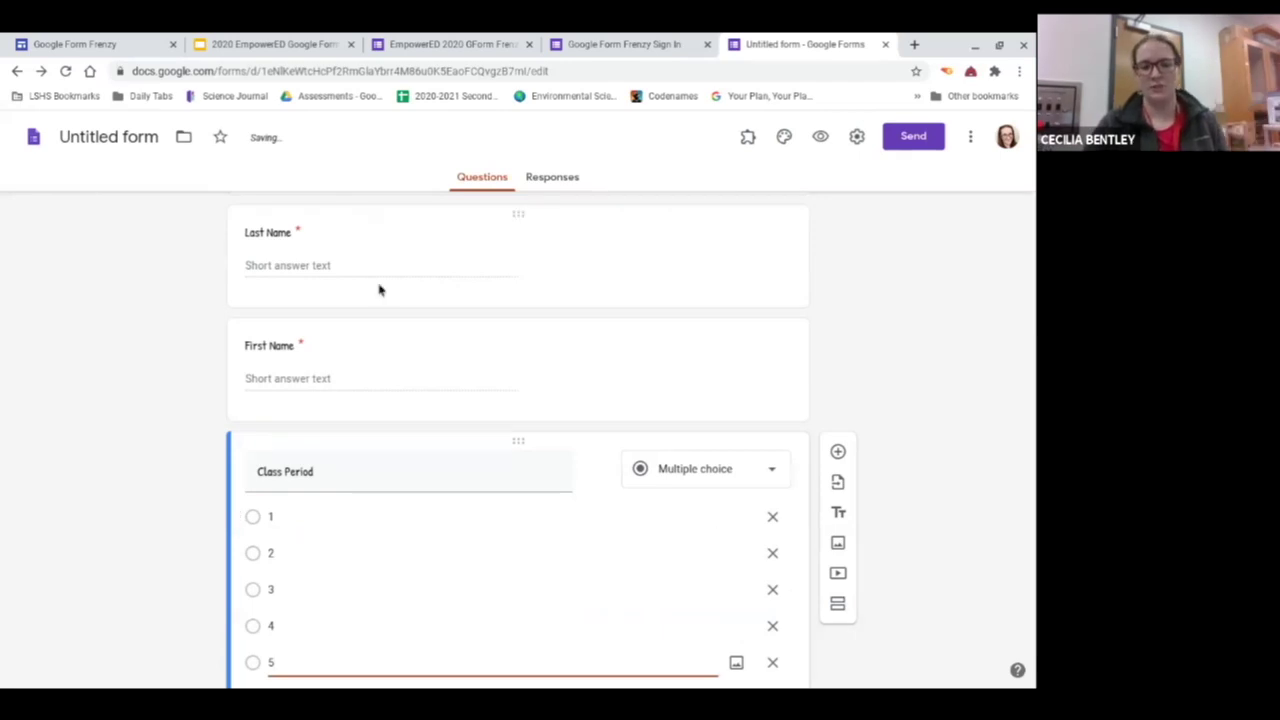
Step: Duplicate the Class Period question, retitle the copy "What is you home campus" and make it required
scroll(380, 290, "down", 2)
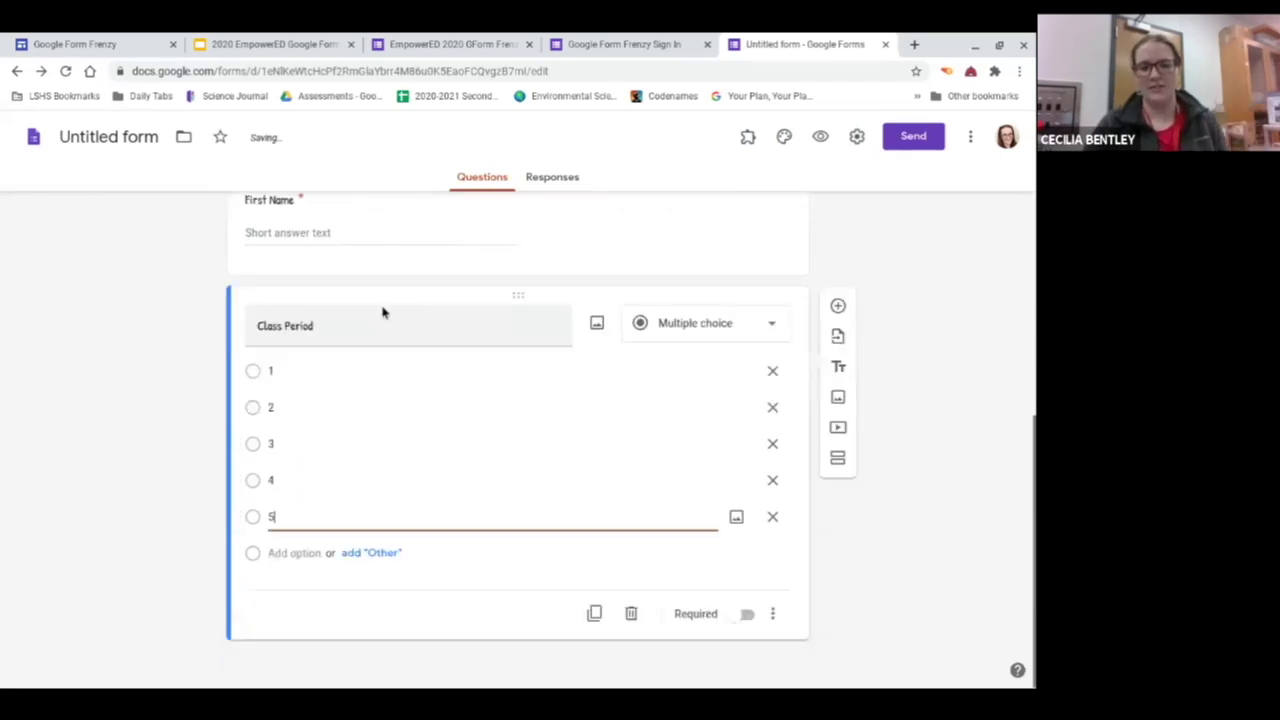
left_click(598, 613)
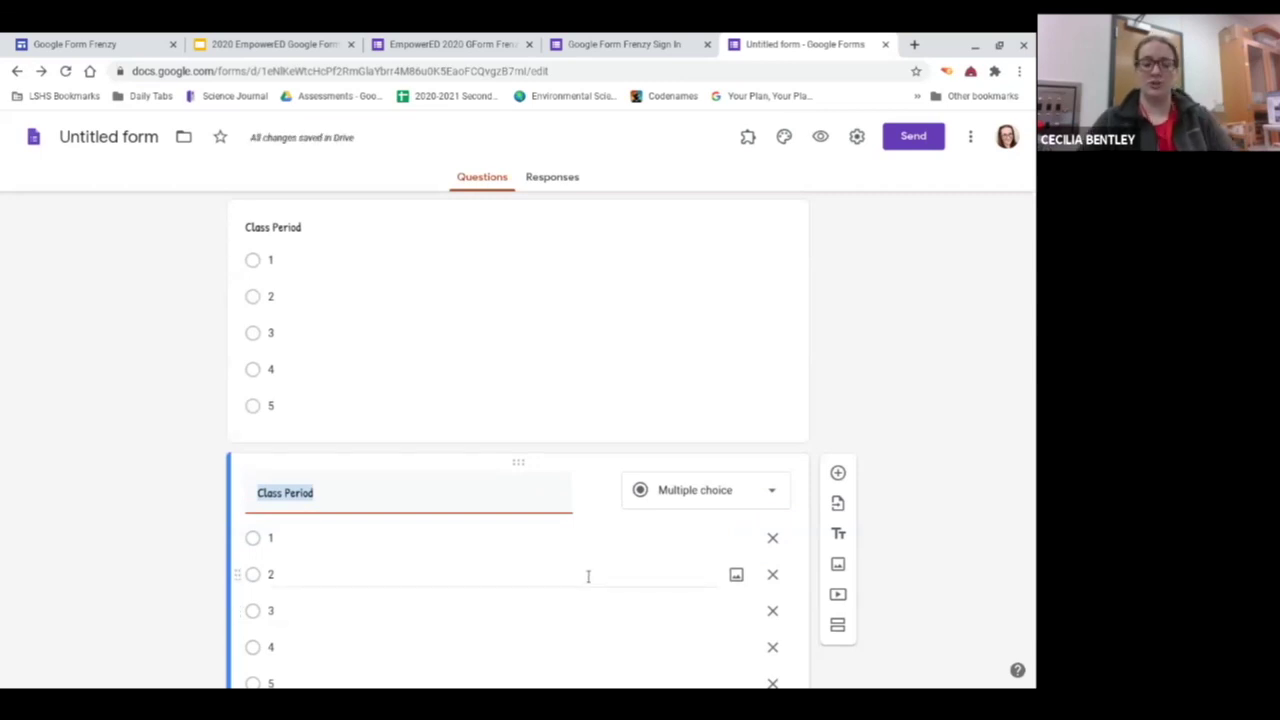
type("What is you ho")
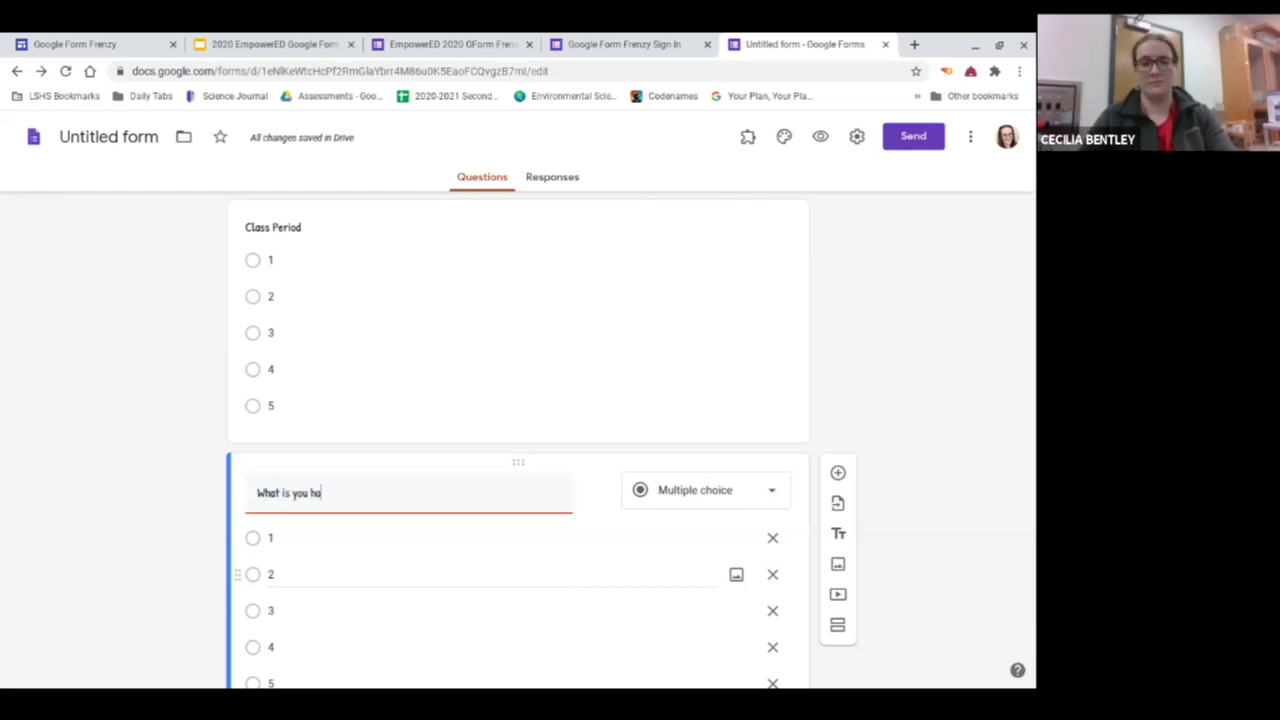
type("me campus")
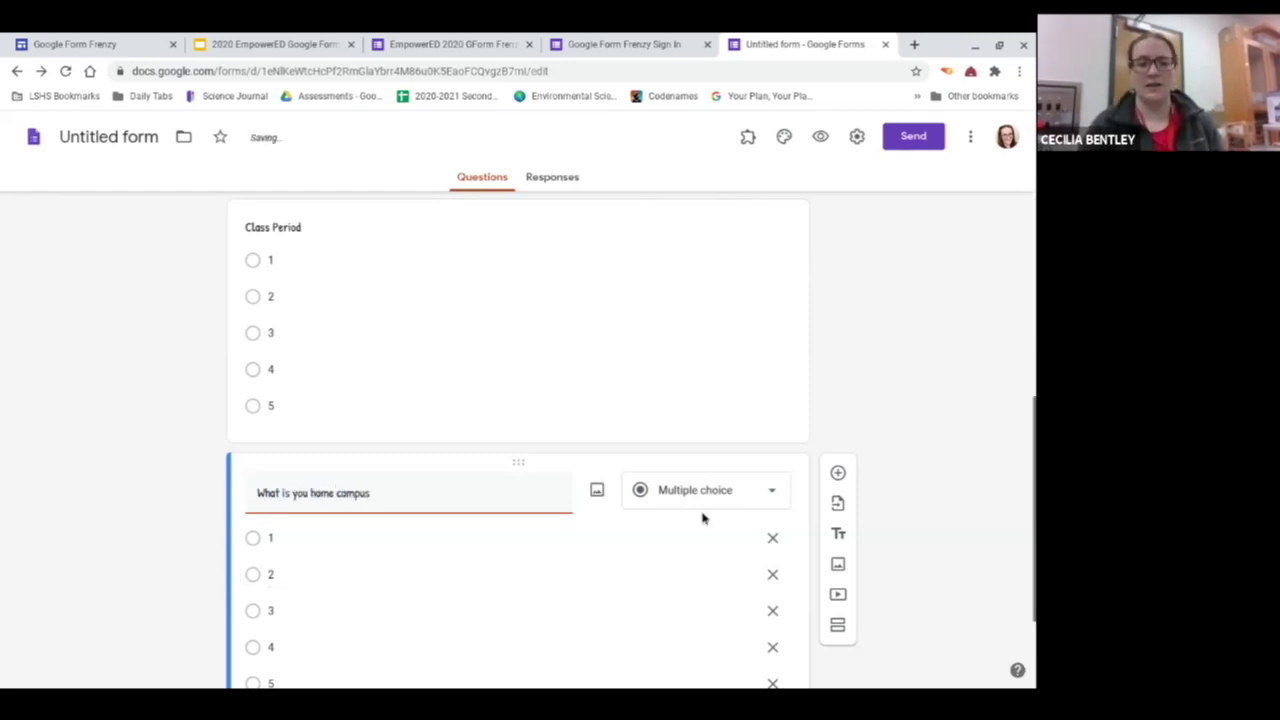
scroll(590, 480, "down", 2)
left_click(413, 370)
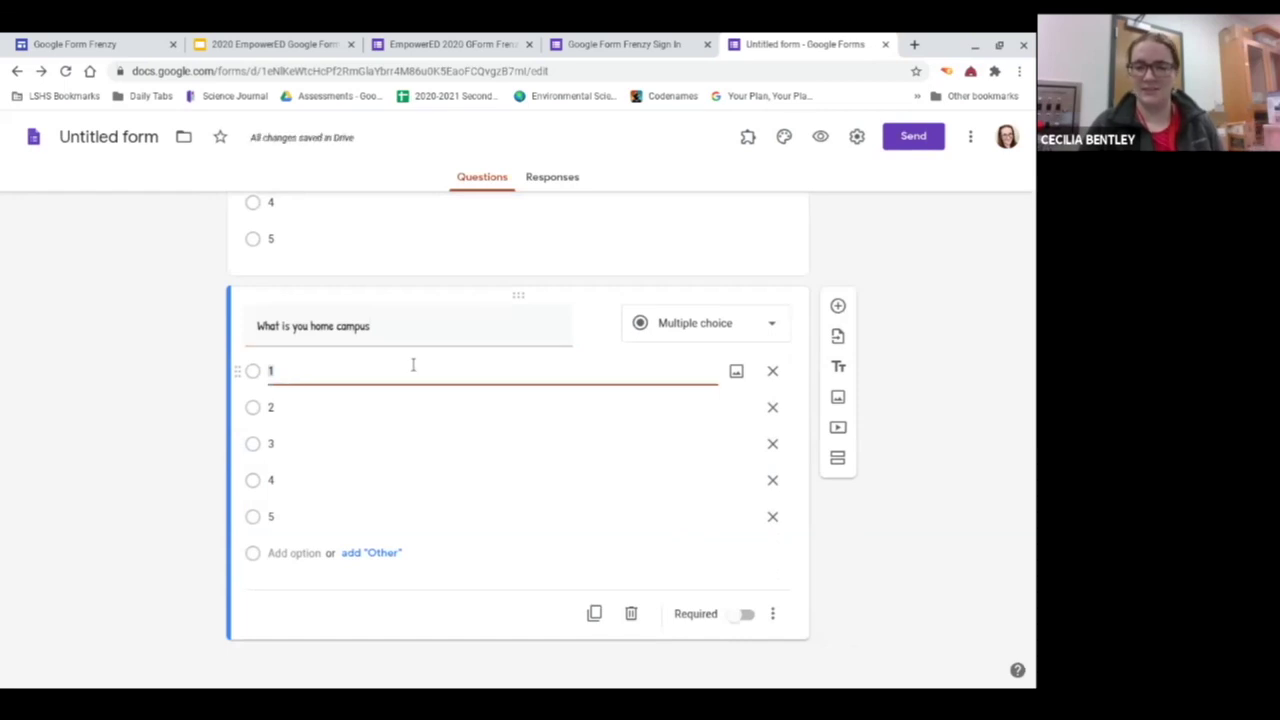
left_click(743, 613)
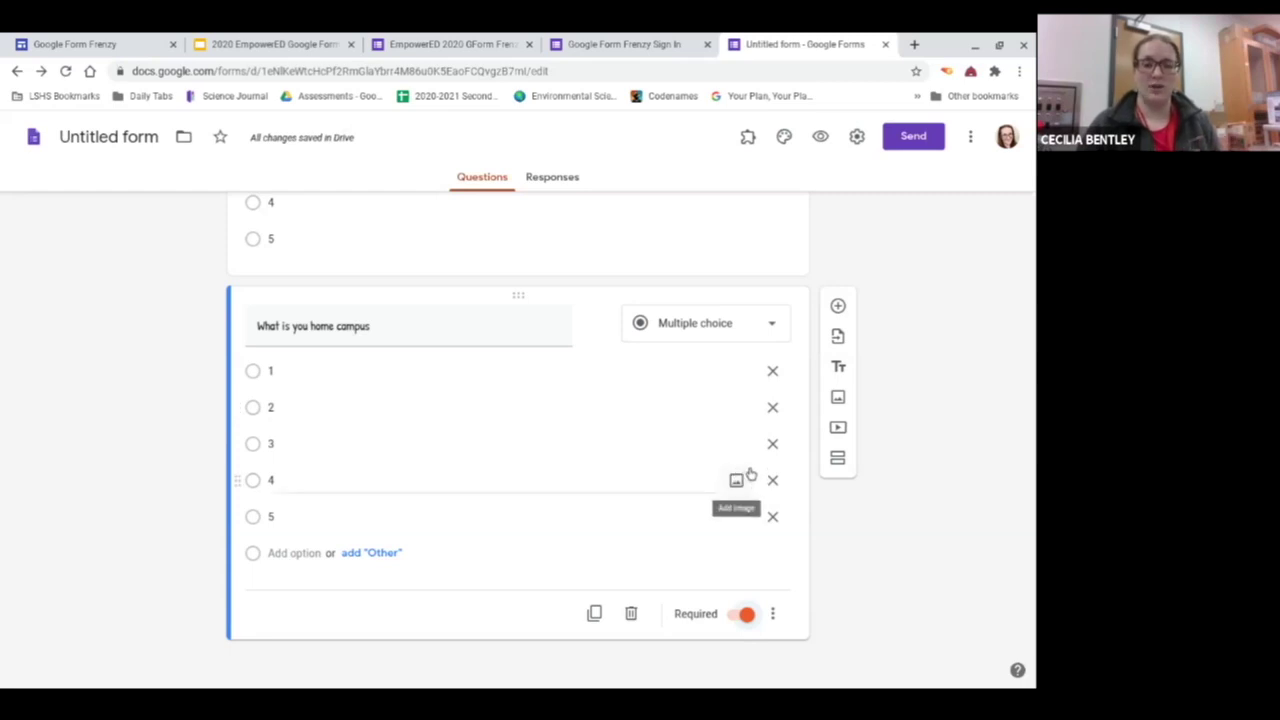
Step: Add a new section after the home campus question and select its header card
left_click(840, 459)
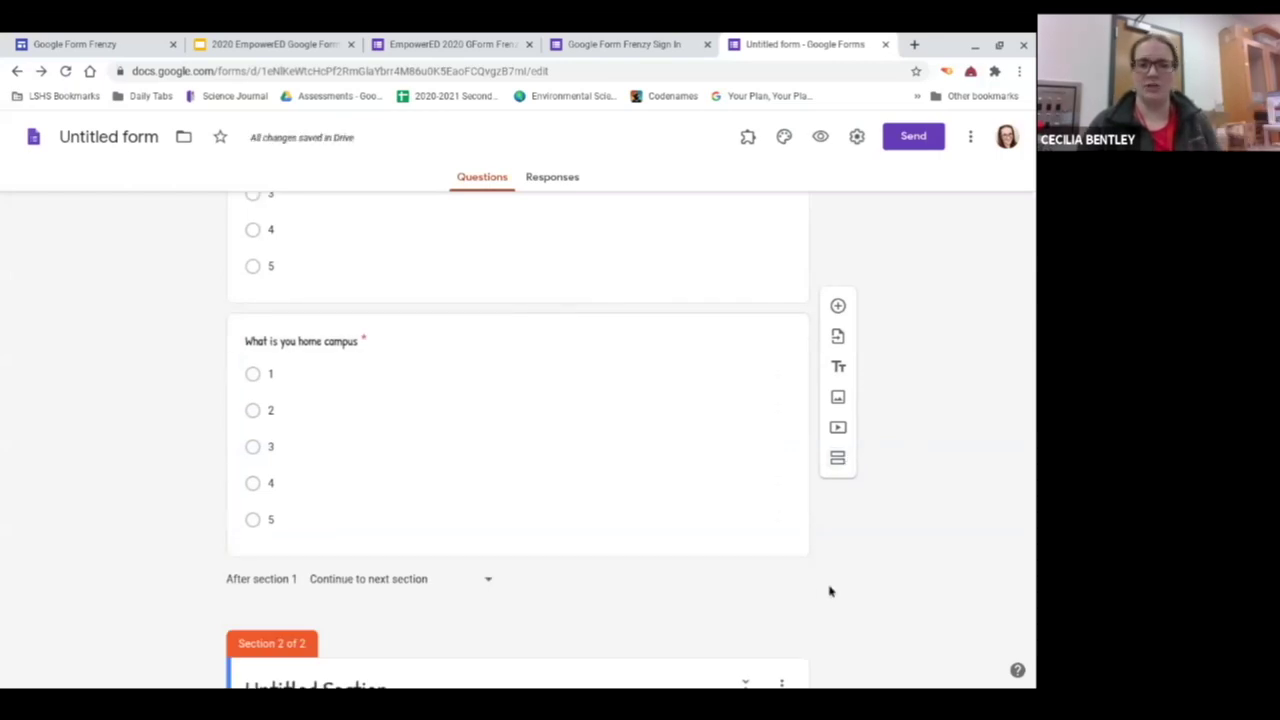
scroll(829, 591, "down", 2)
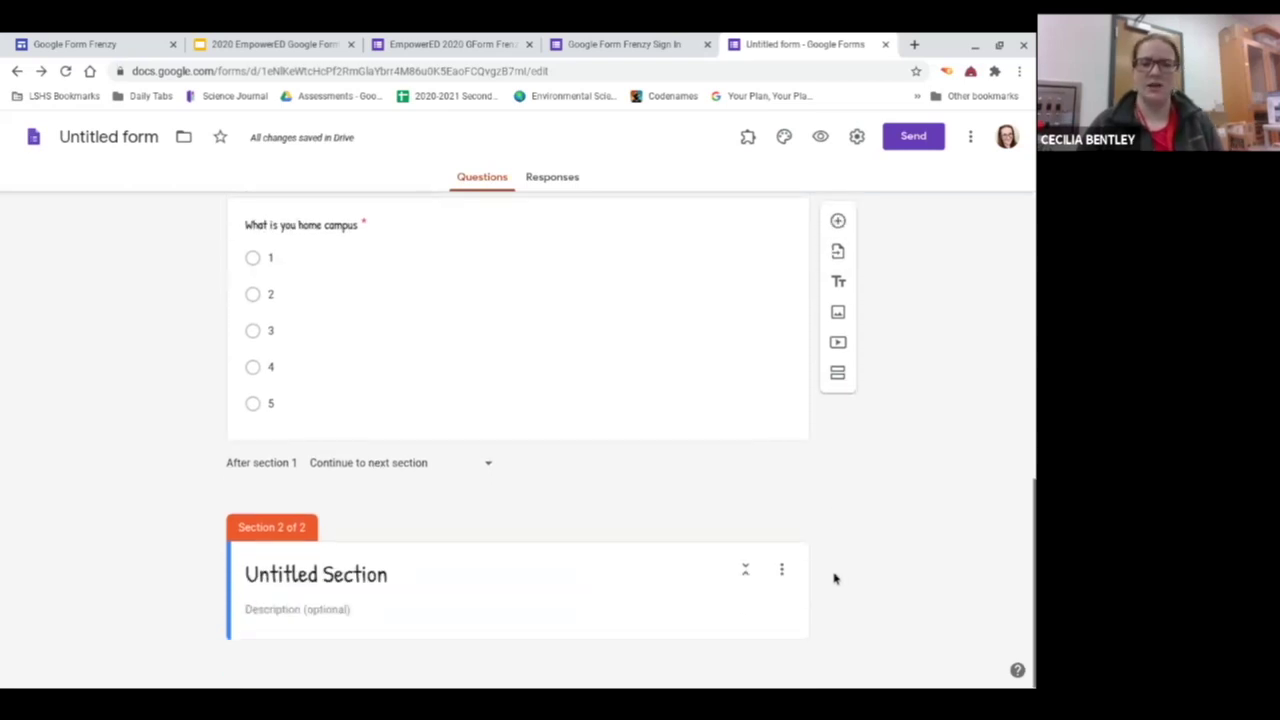
left_click(755, 605)
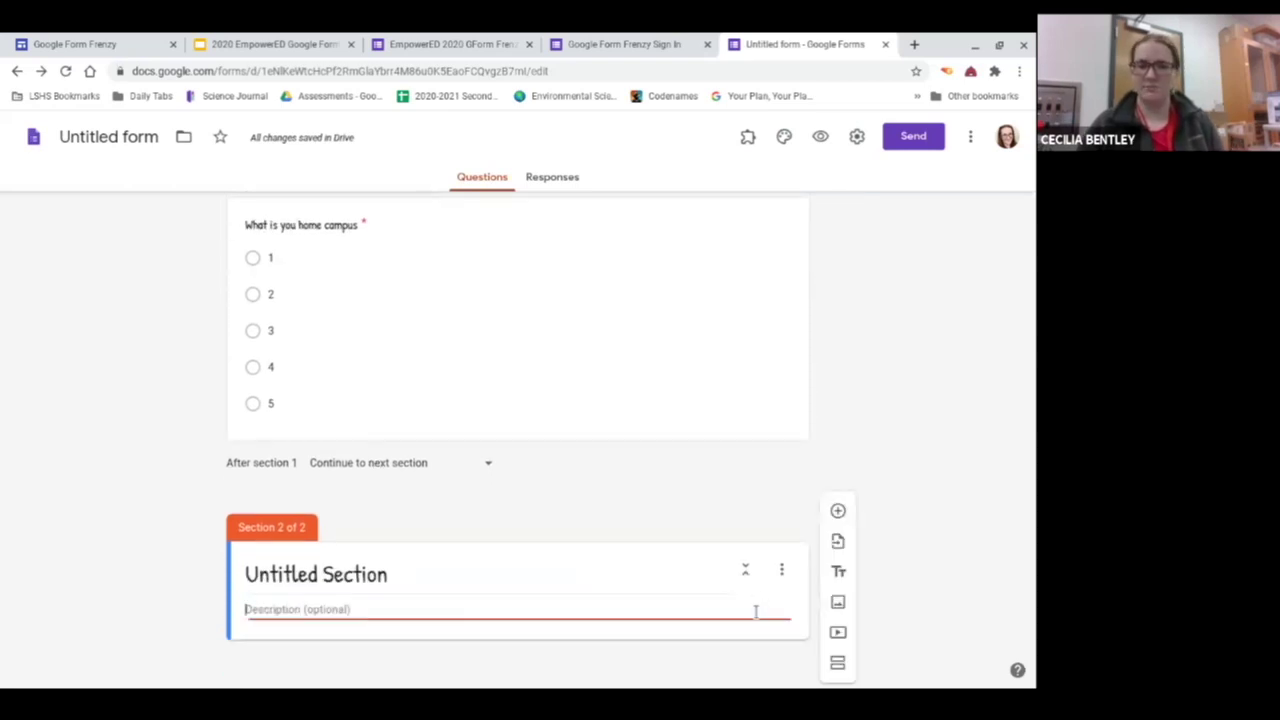
Step: Add a multiple-choice question titled "Did you understand the material" to the second section
left_click(838, 517)
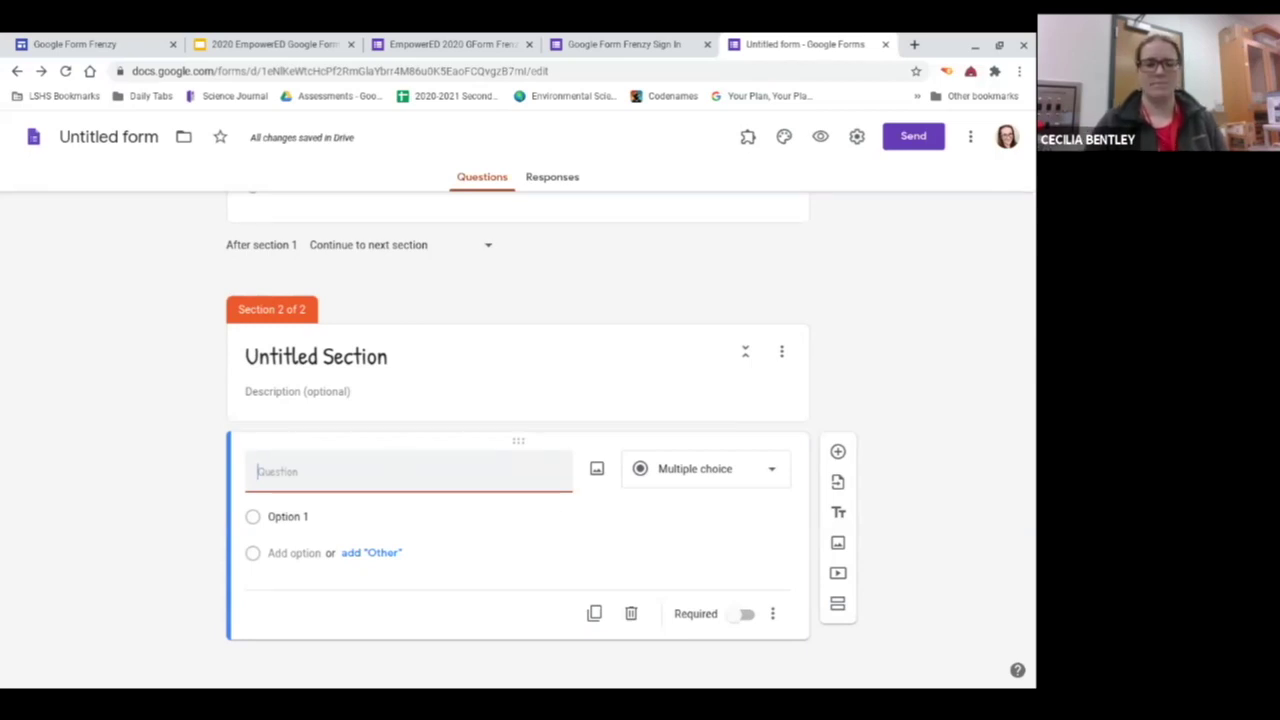
type("Did you u")
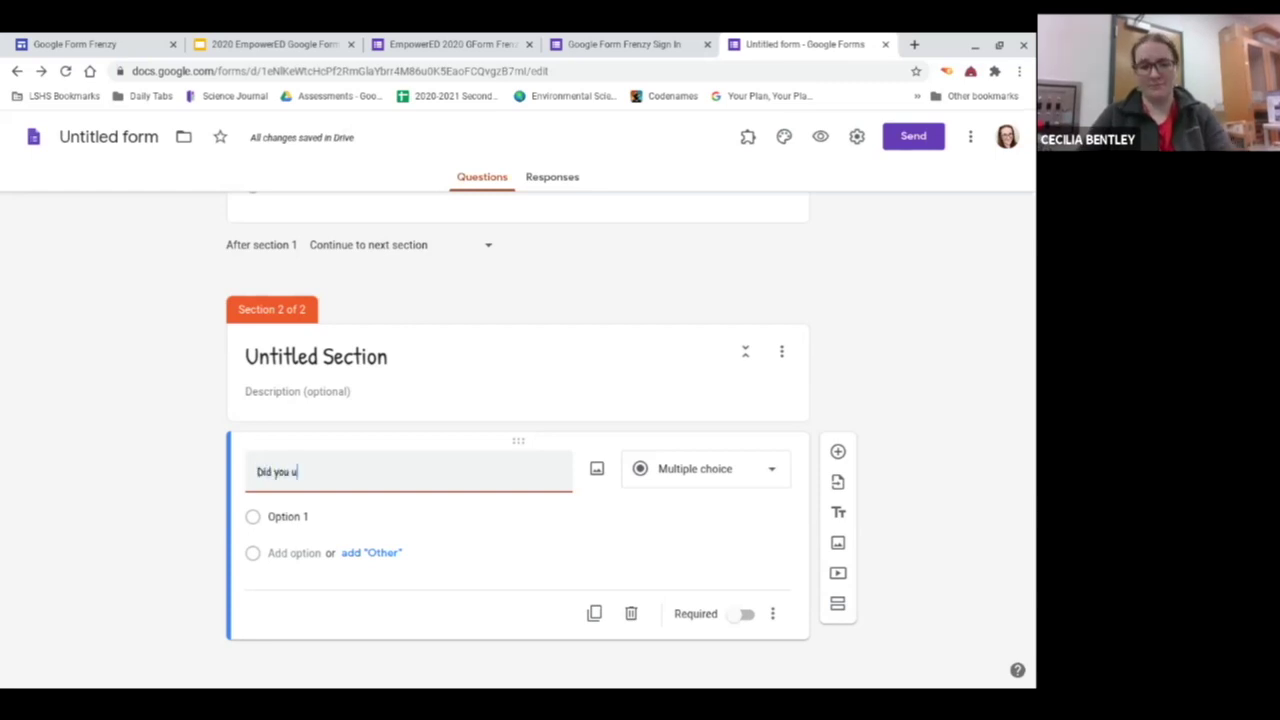
type("nderstand")
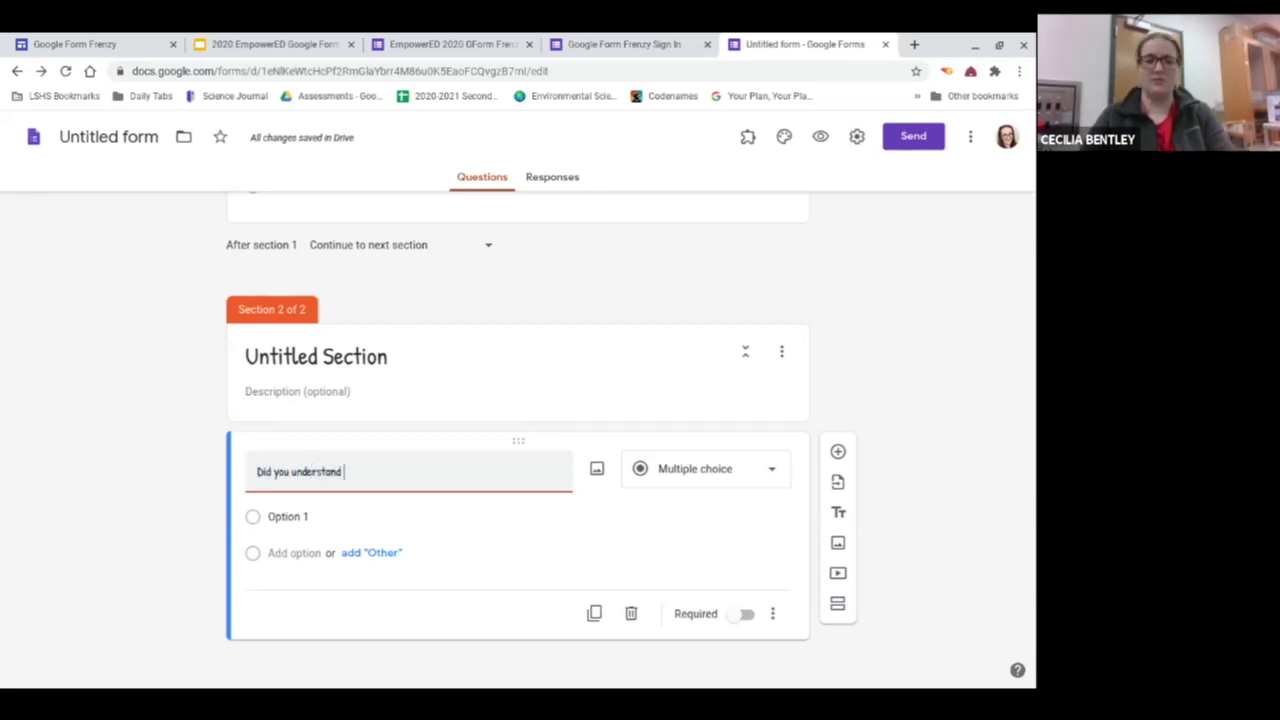
type(" the material")
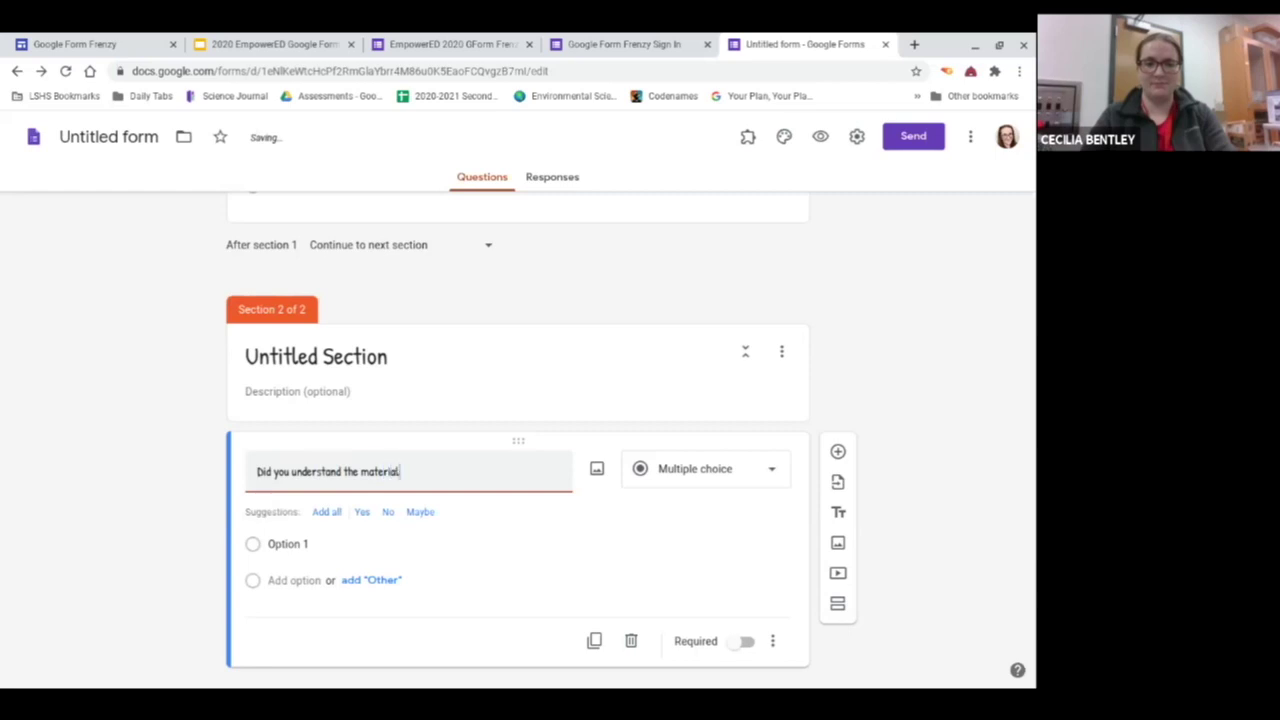
Step: Complete the question as "Did you understand the material from last class?", add the suggested options Yes, No and Maybe, and make it required
type(" from last class?")
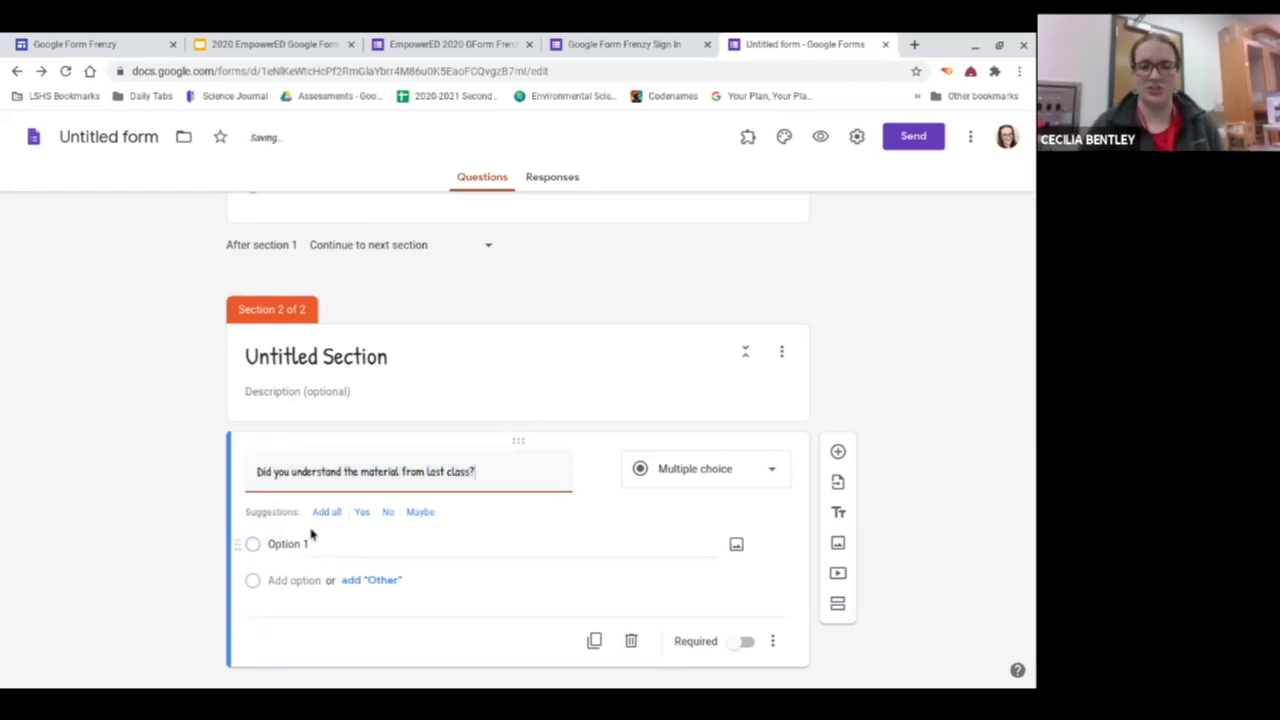
left_click(325, 512)
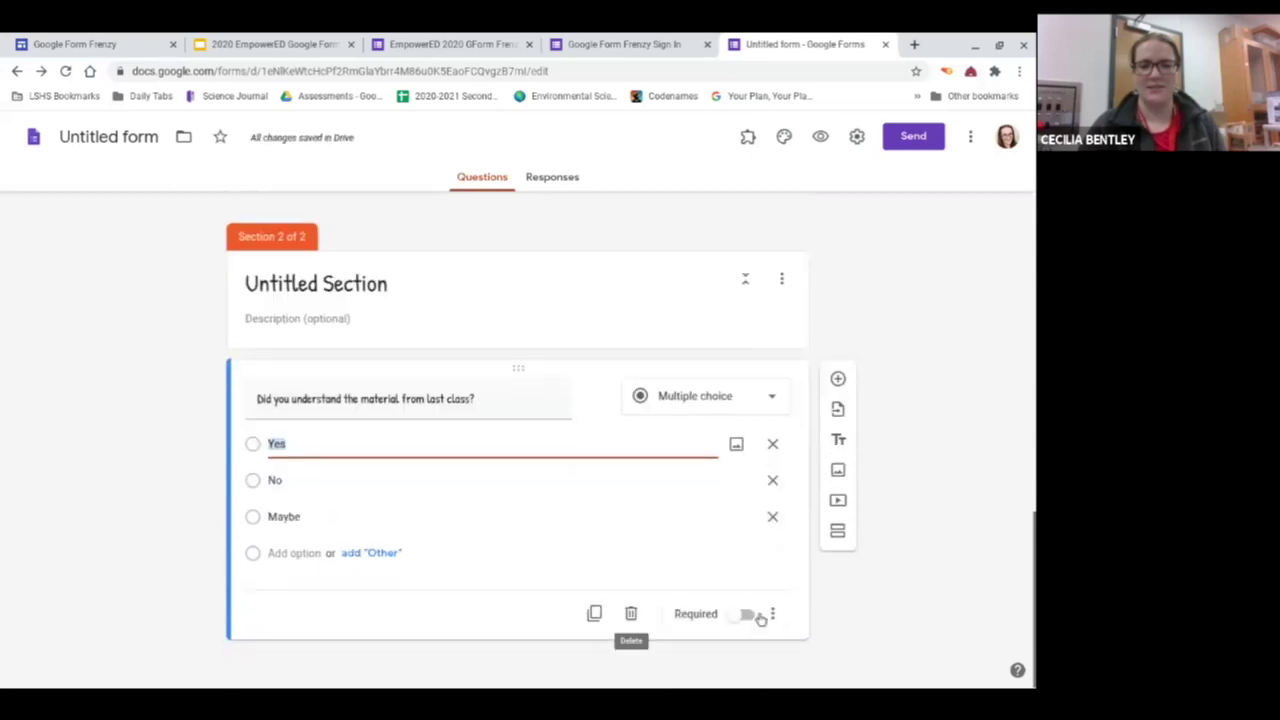
left_click(742, 616)
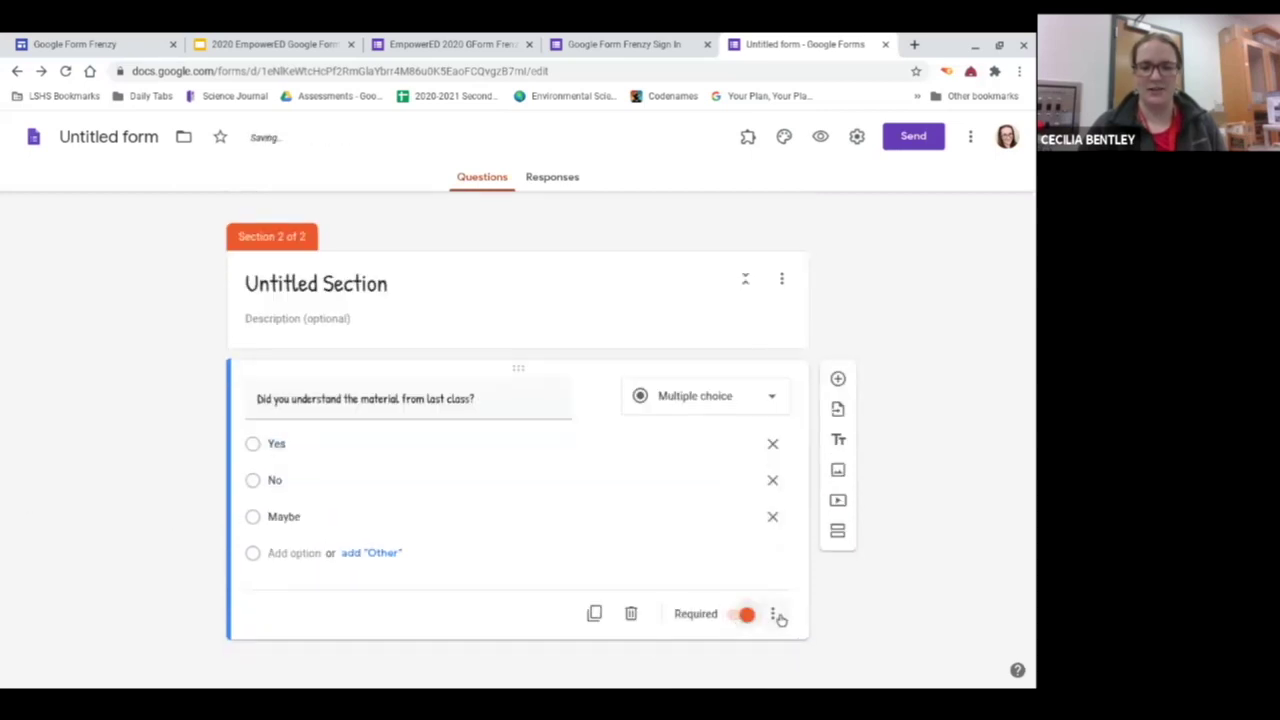
Step: Enable going to a section based on the answer for this question and add two new sections after it
left_click(773, 614)
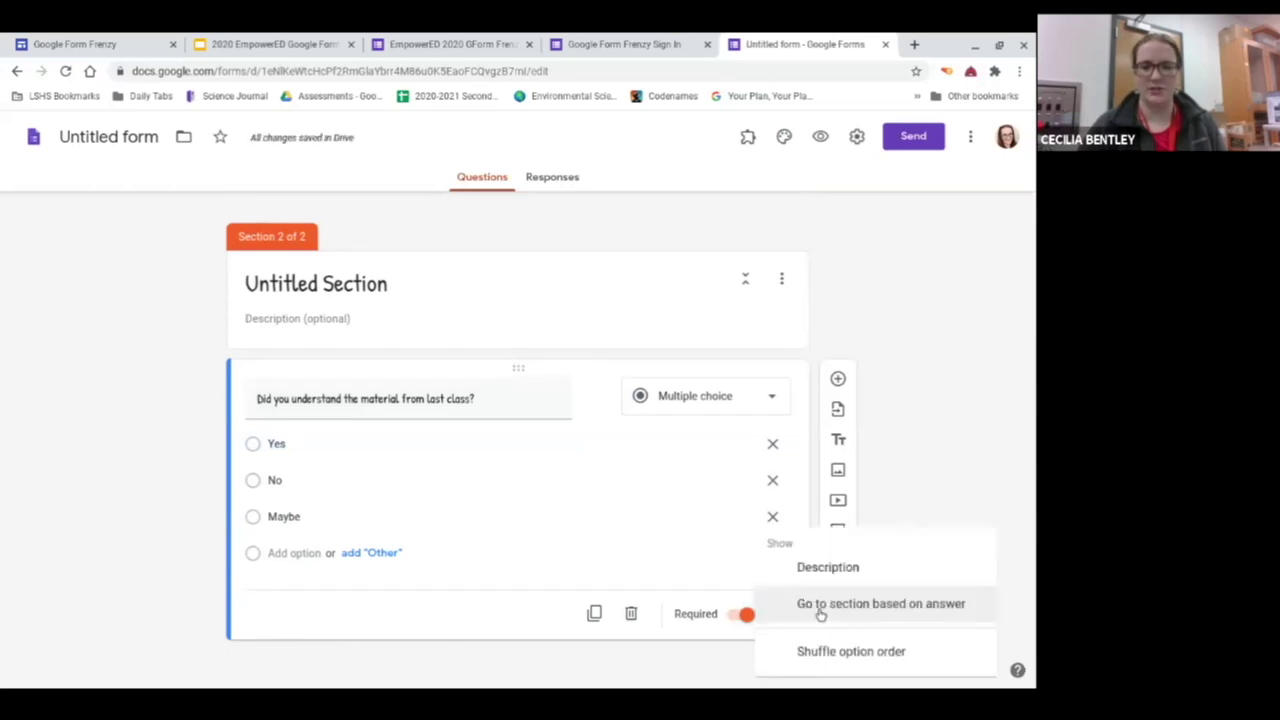
left_click(820, 606)
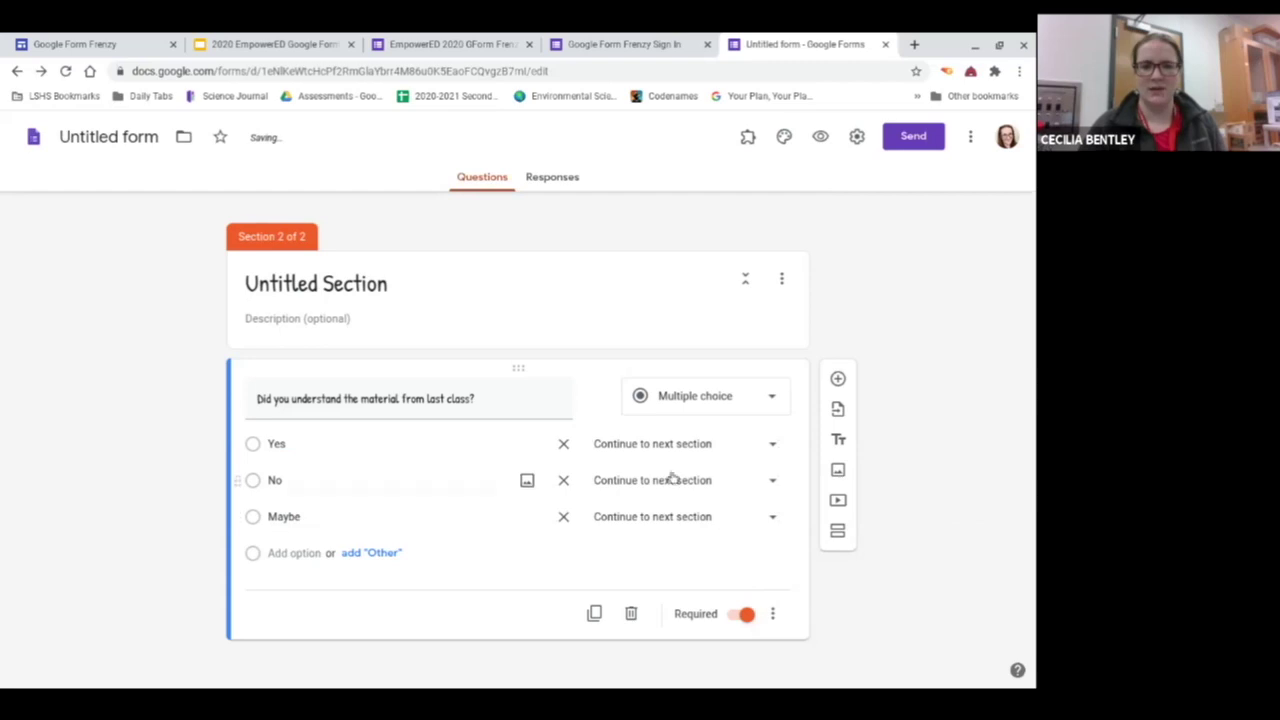
left_click(838, 530)
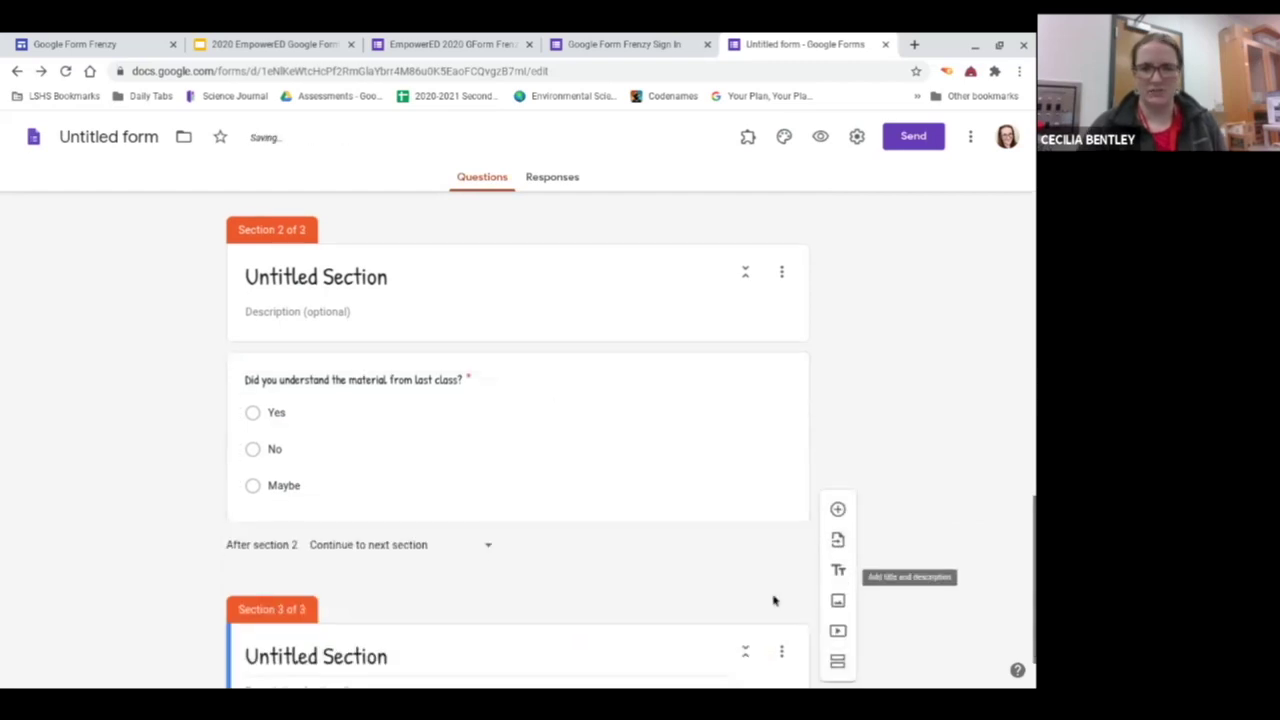
left_click(838, 670)
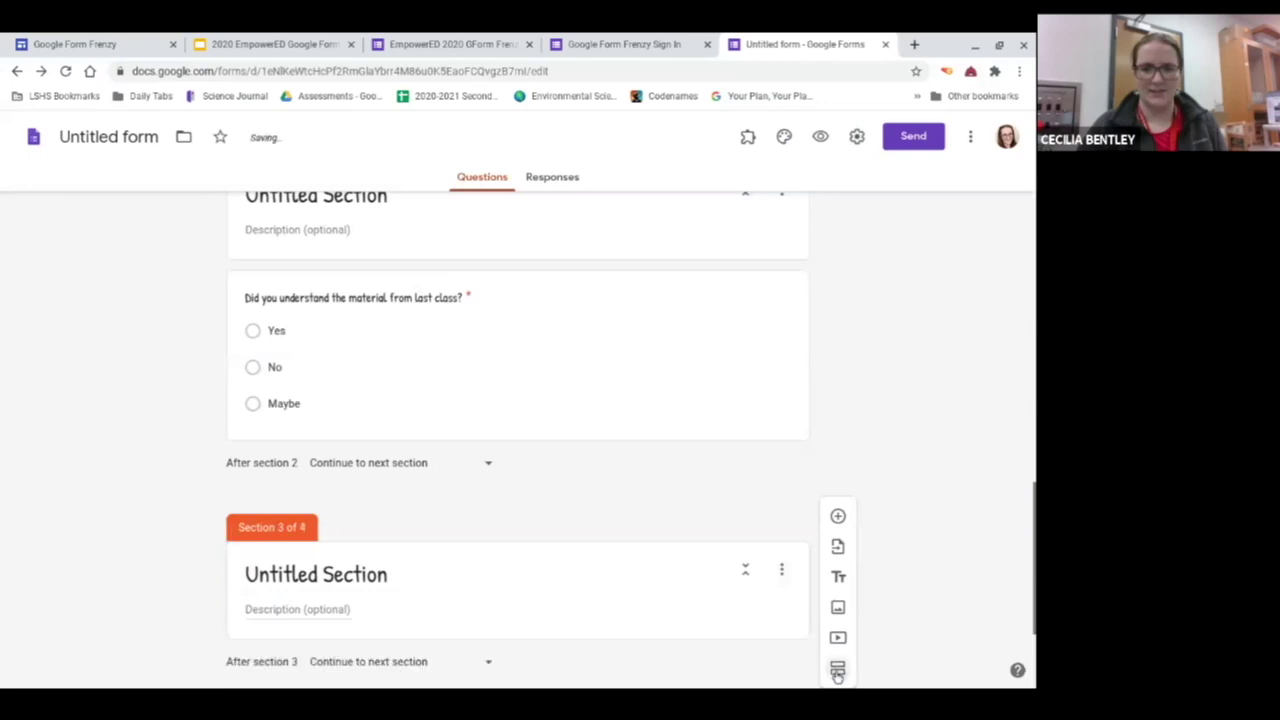
Step: Title the third section "Review Section" and the fourth section "Continue Section"
left_click_drag(245, 574, 388, 574)
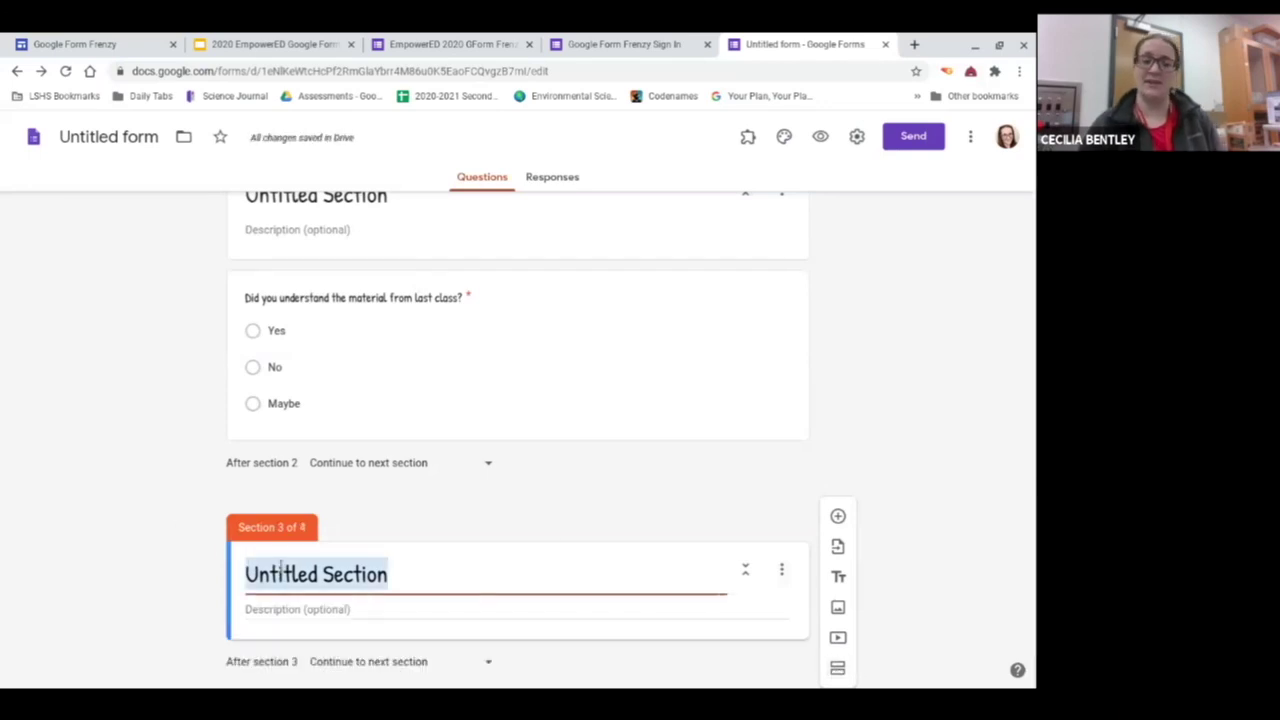
type("Re")
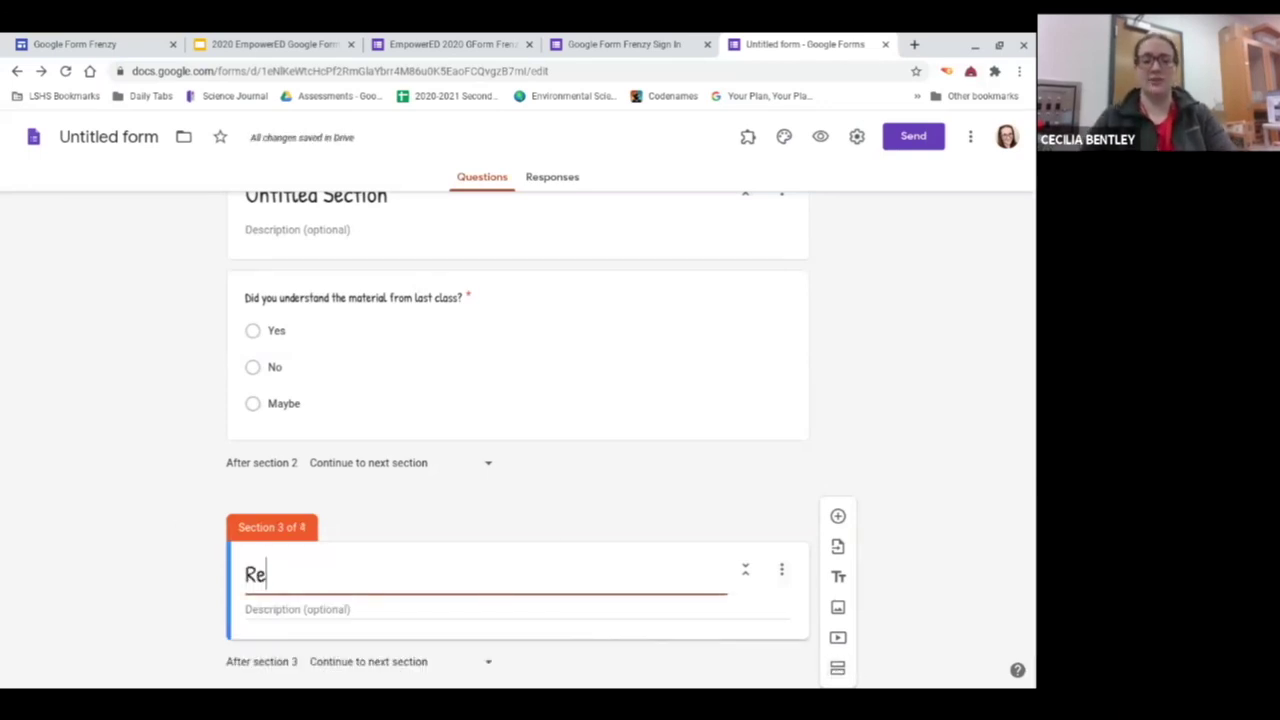
type("view Section")
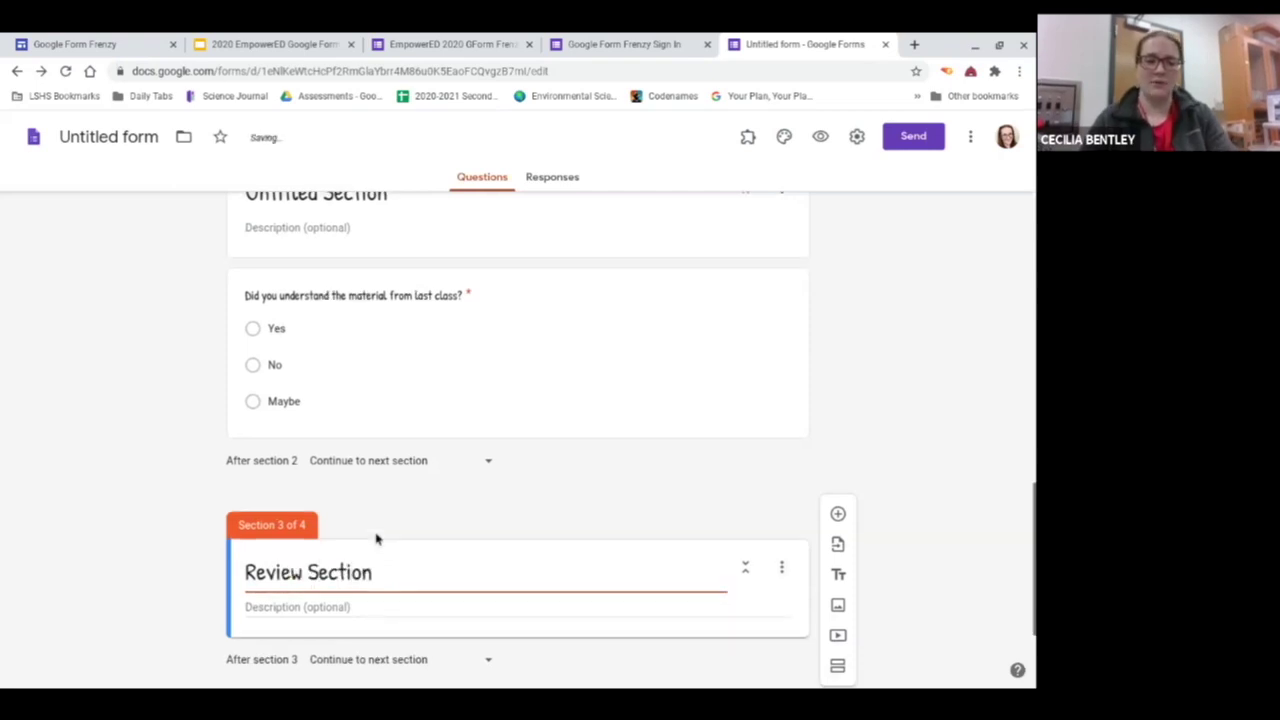
left_click(838, 665)
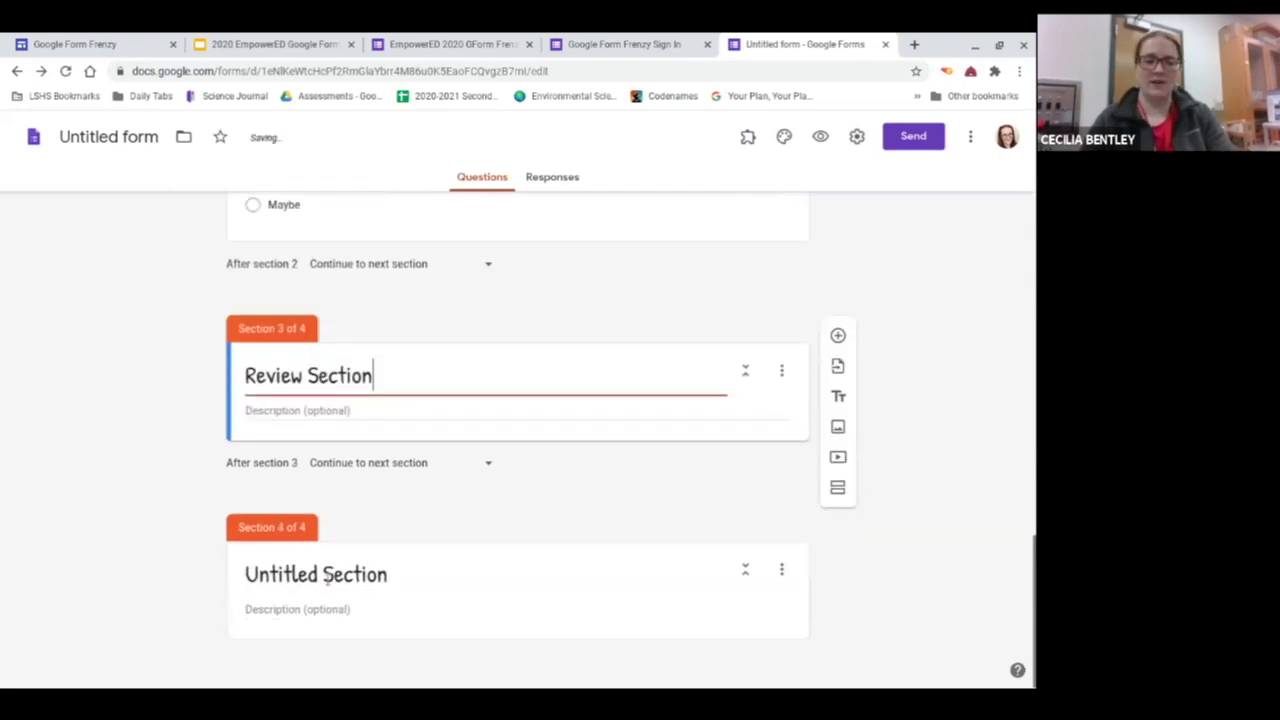
type("Cont")
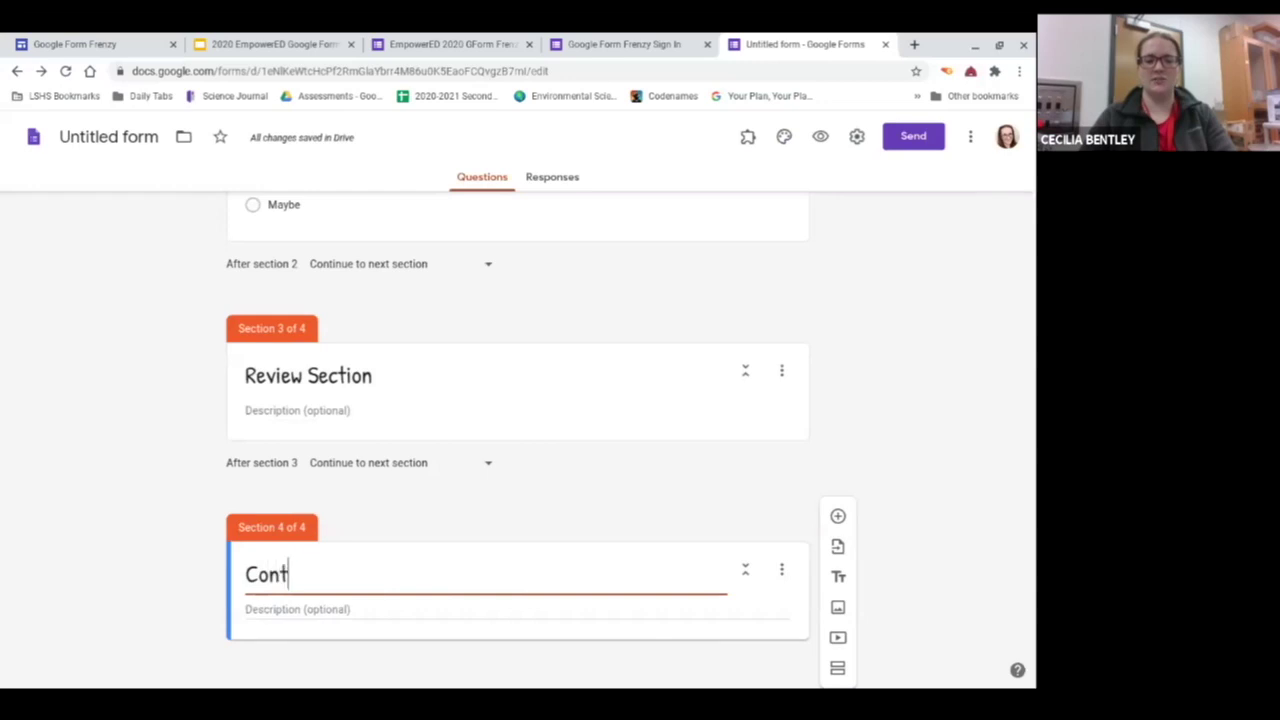
type("inue ")
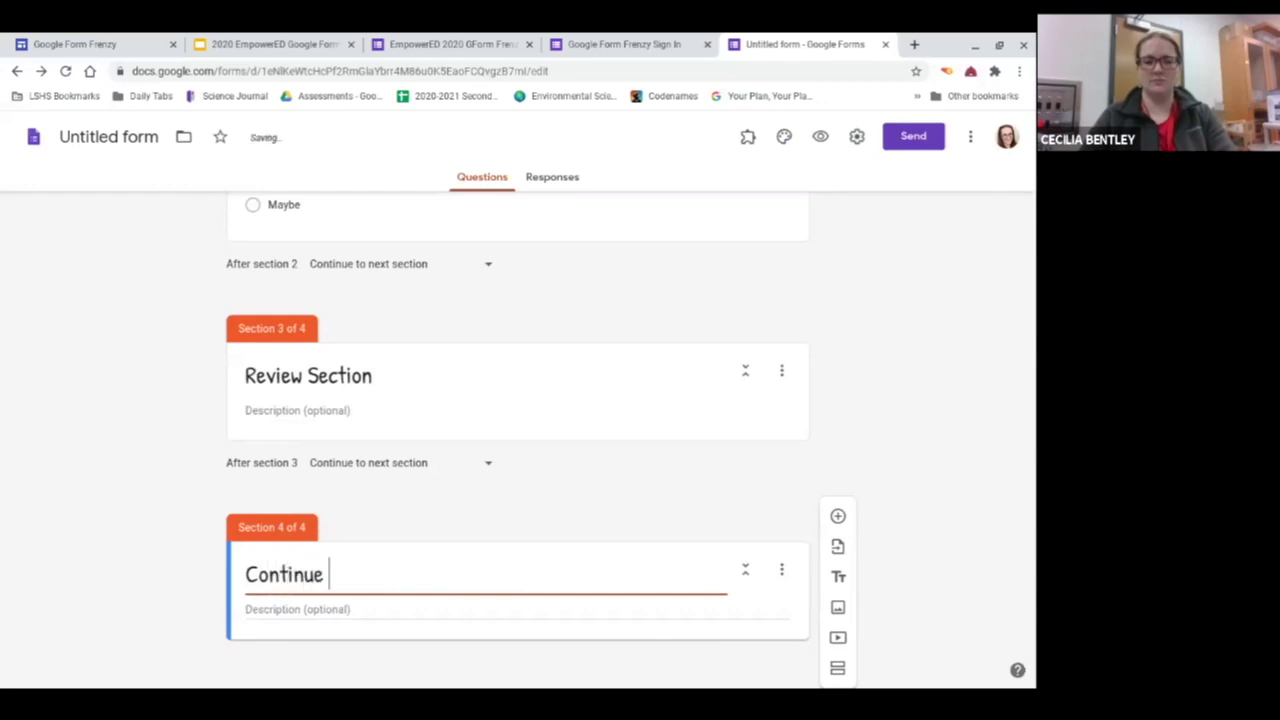
type("Section")
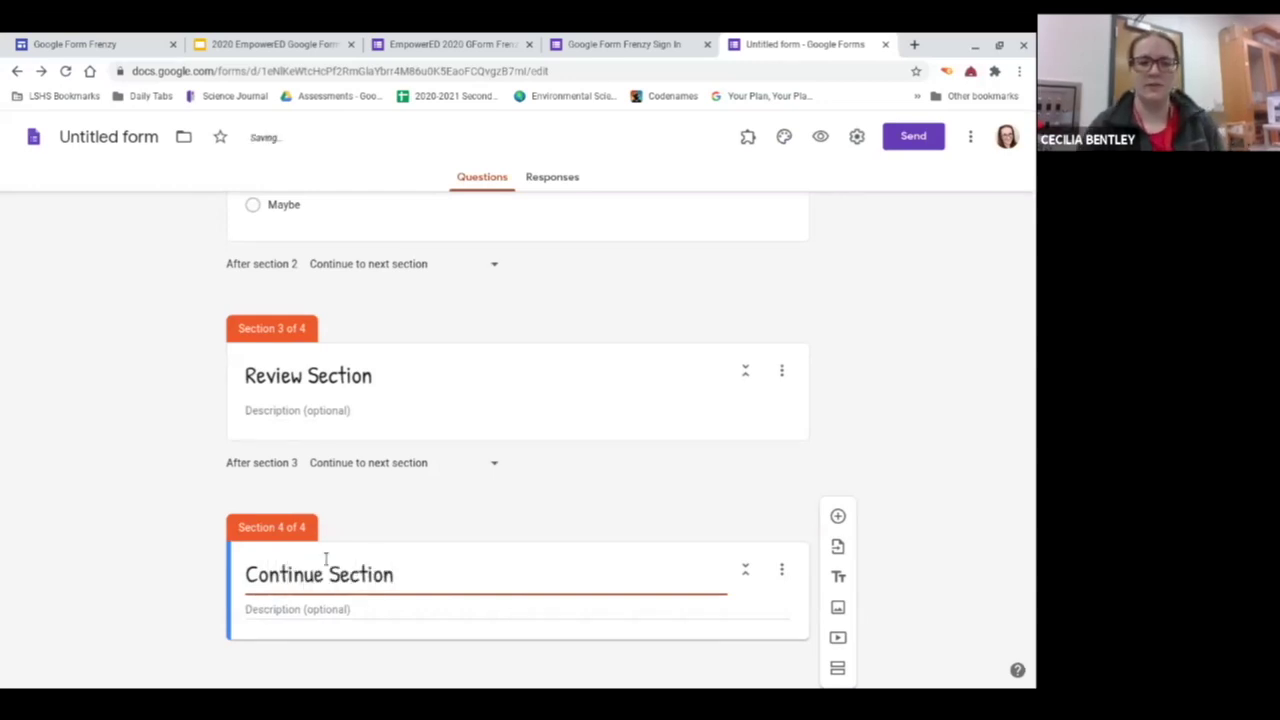
Step: Route the understanding question's Yes answer to section 4 (Continue Section) and its No and Maybe answers to section 3 (Review Section)
scroll(330, 570, "up", 2)
left_click(404, 425)
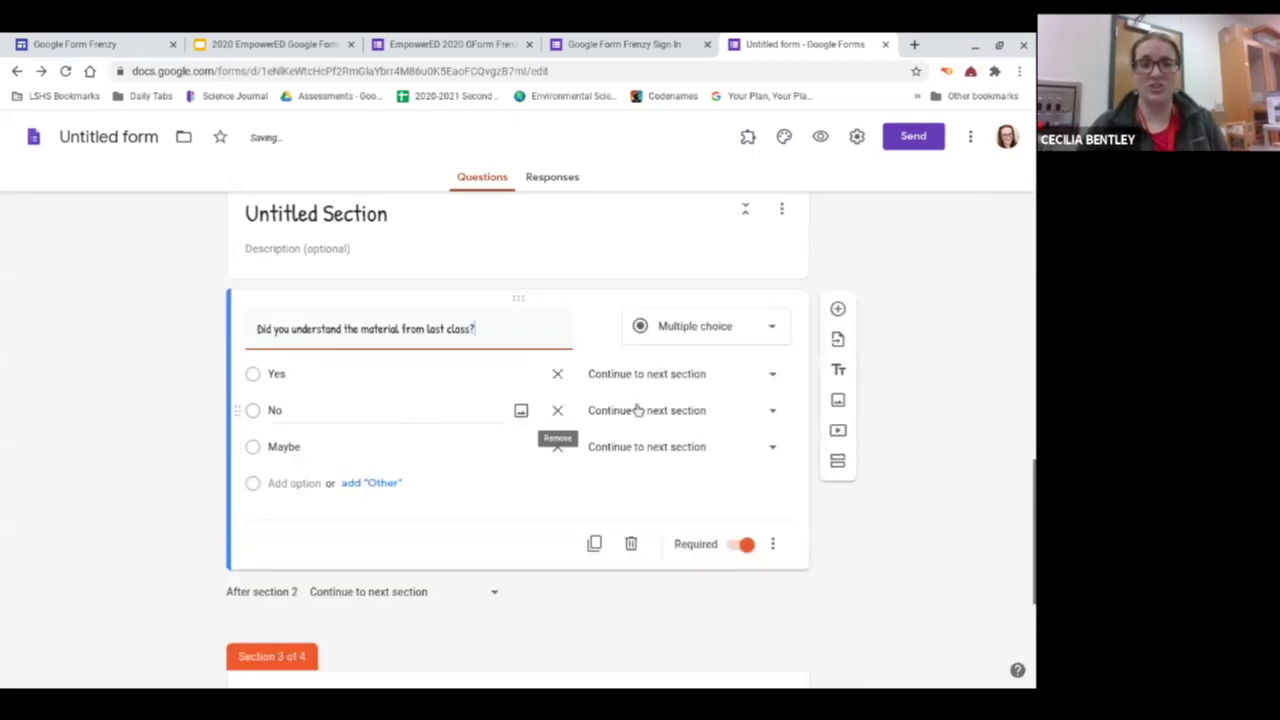
left_click(660, 375)
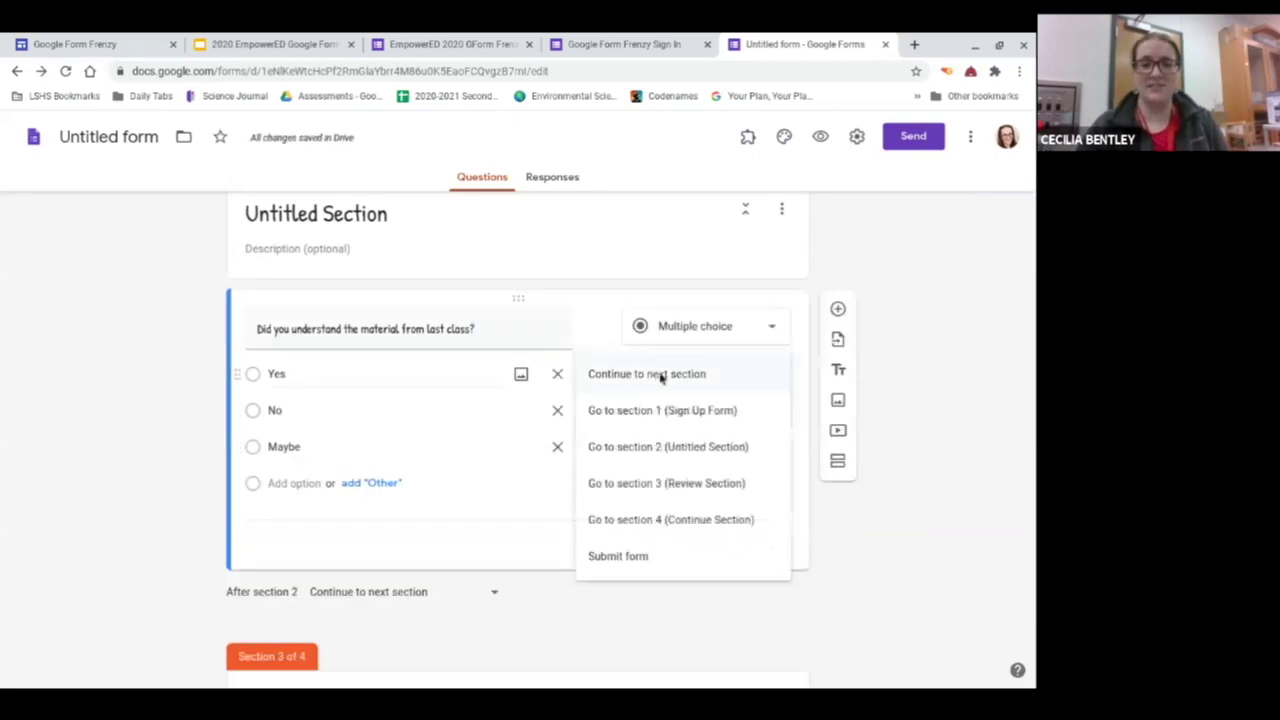
left_click(692, 522)
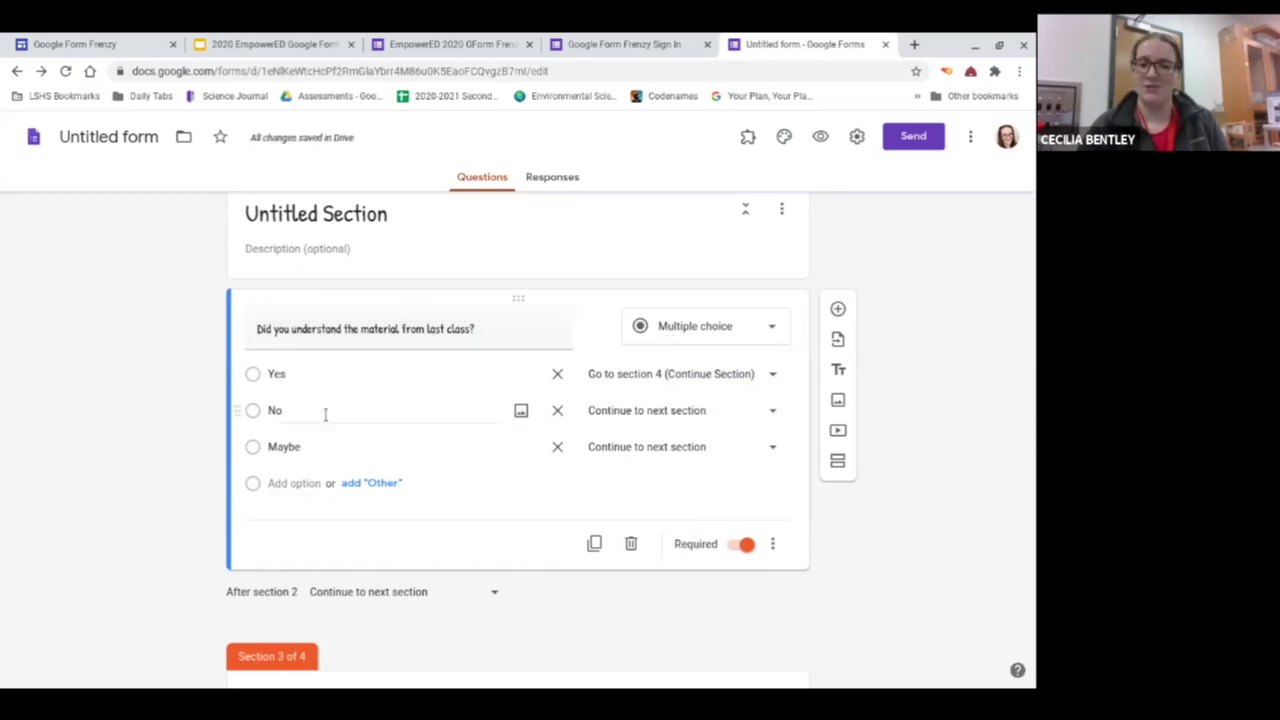
left_click(629, 412)
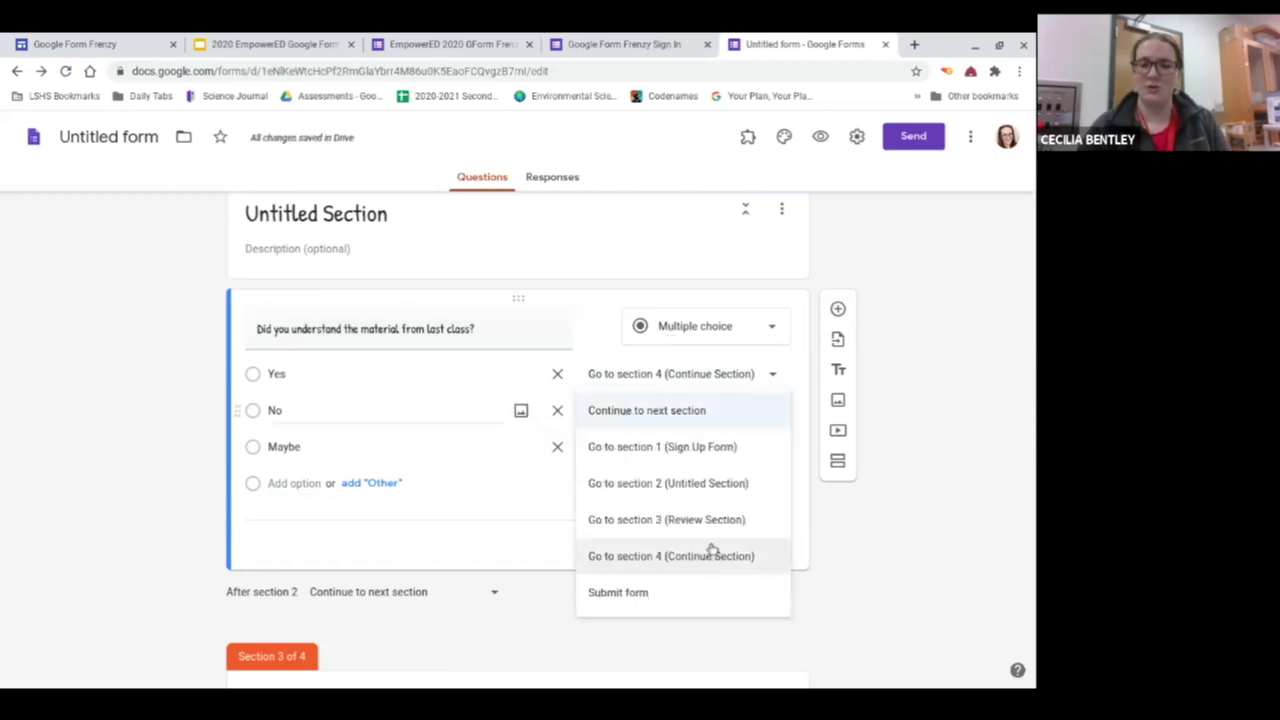
left_click(712, 520)
left_click(700, 449)
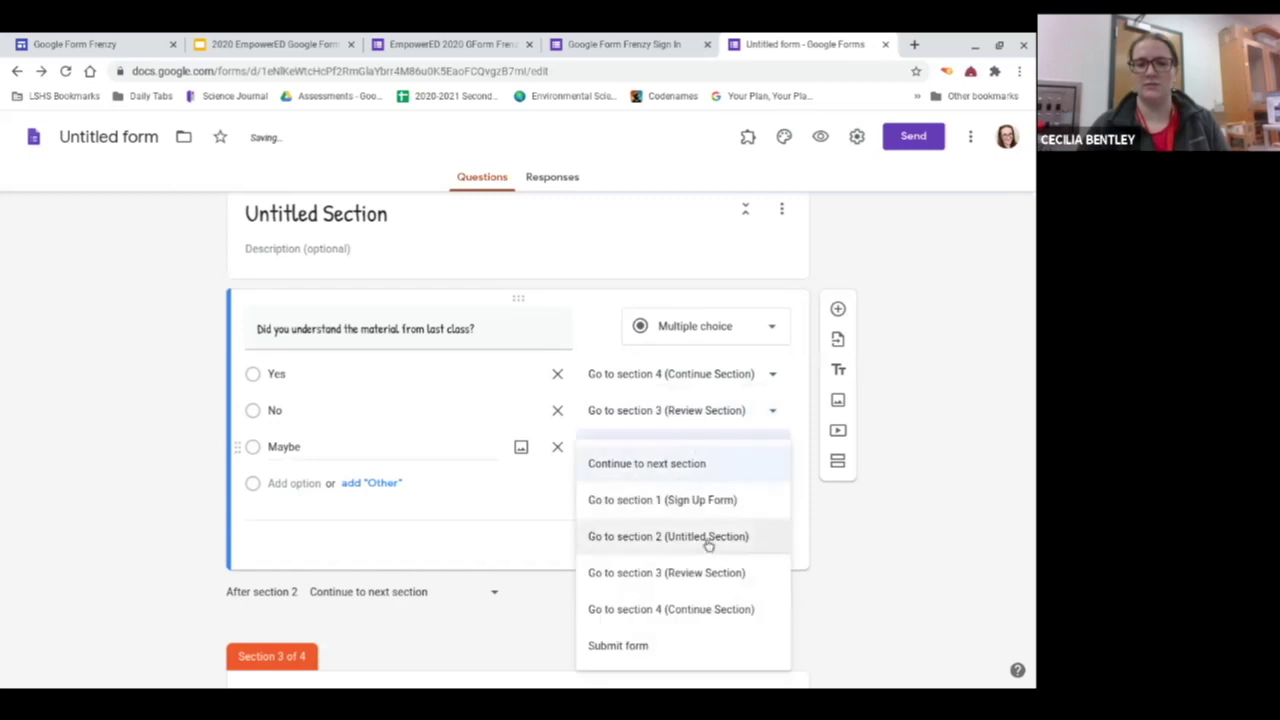
left_click(700, 572)
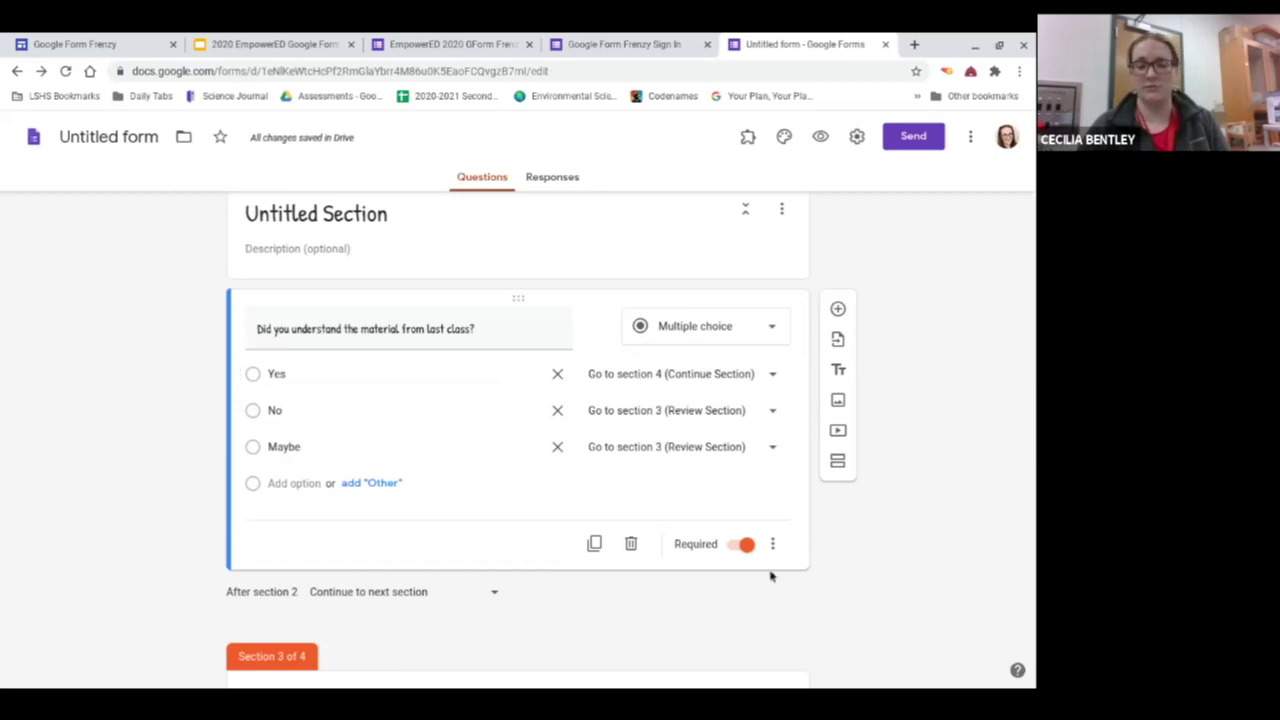
Step: Add a title and description block to the Review Section with the title "Last class we covered this...."
scroll(770, 572, "down", 3)
scroll(770, 569, "down", 1)
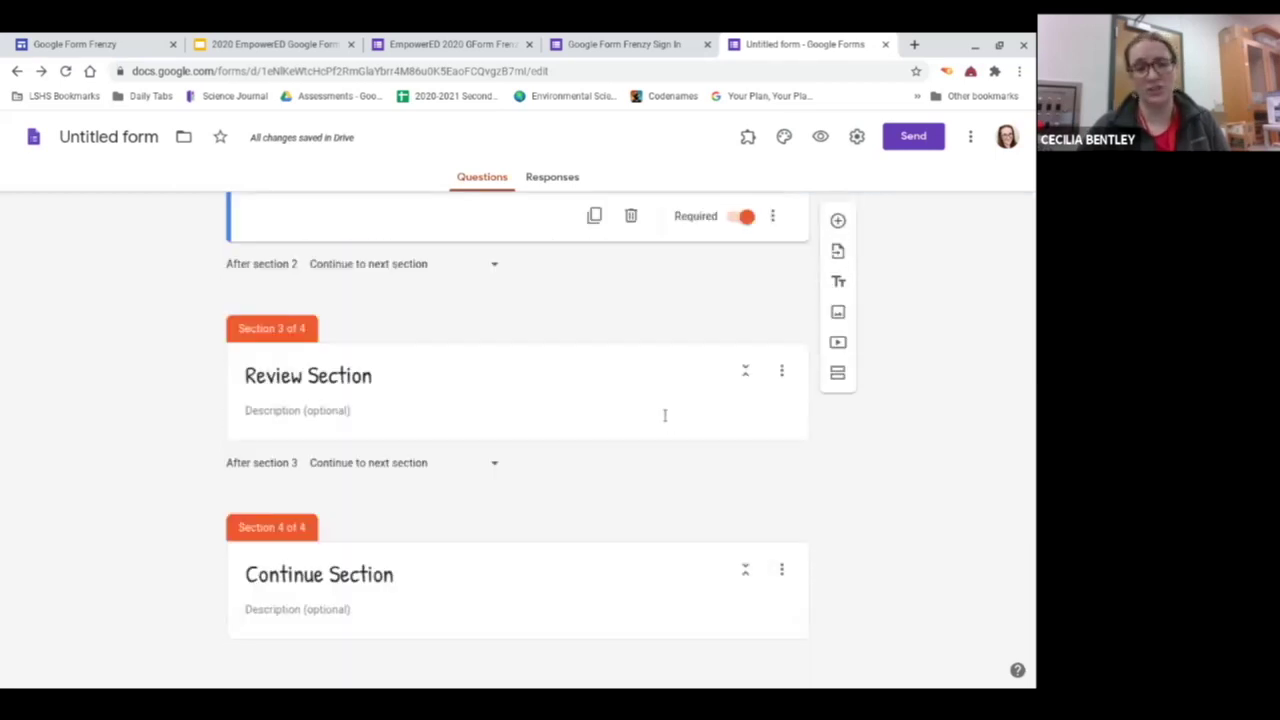
left_click(675, 436)
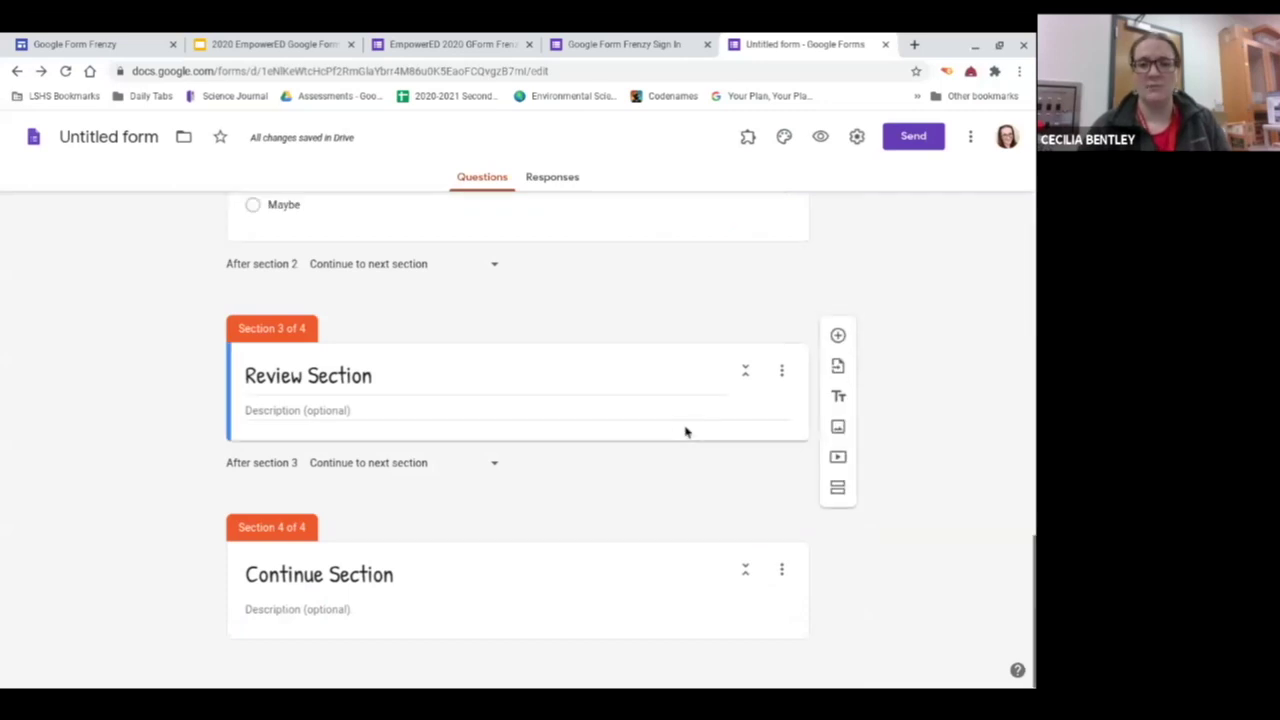
left_click(836, 398)
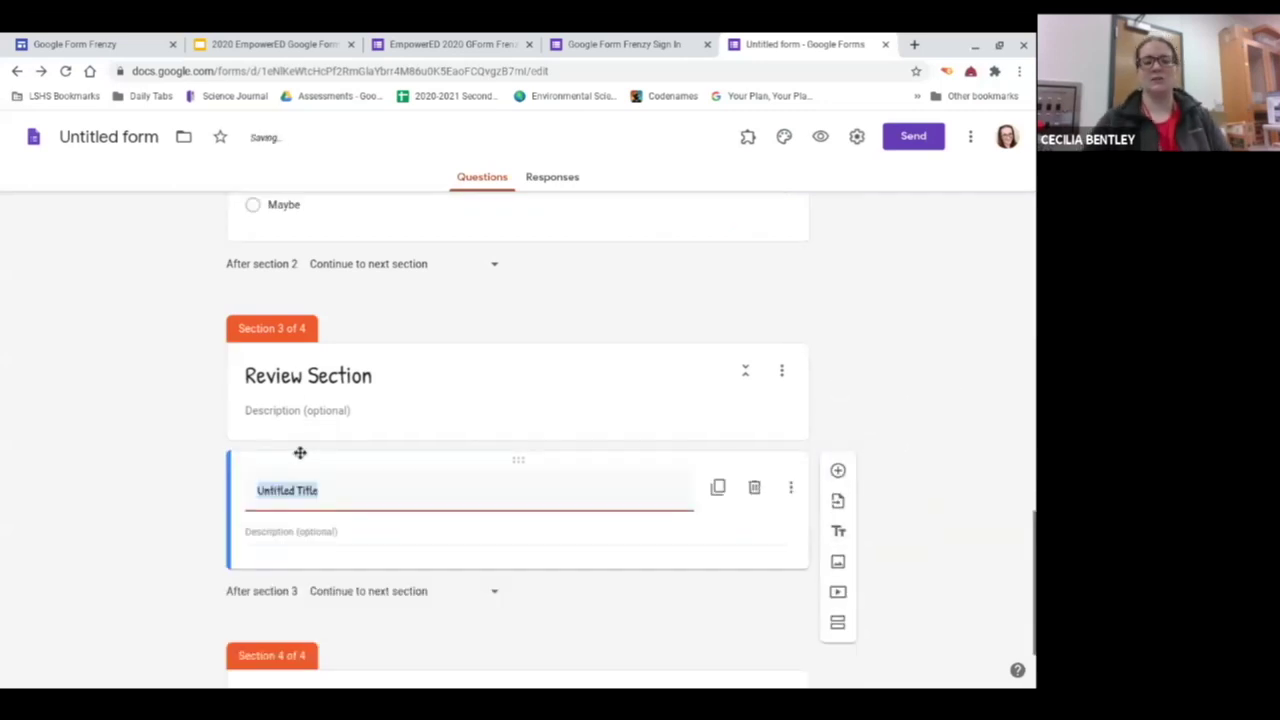
type("Last we")
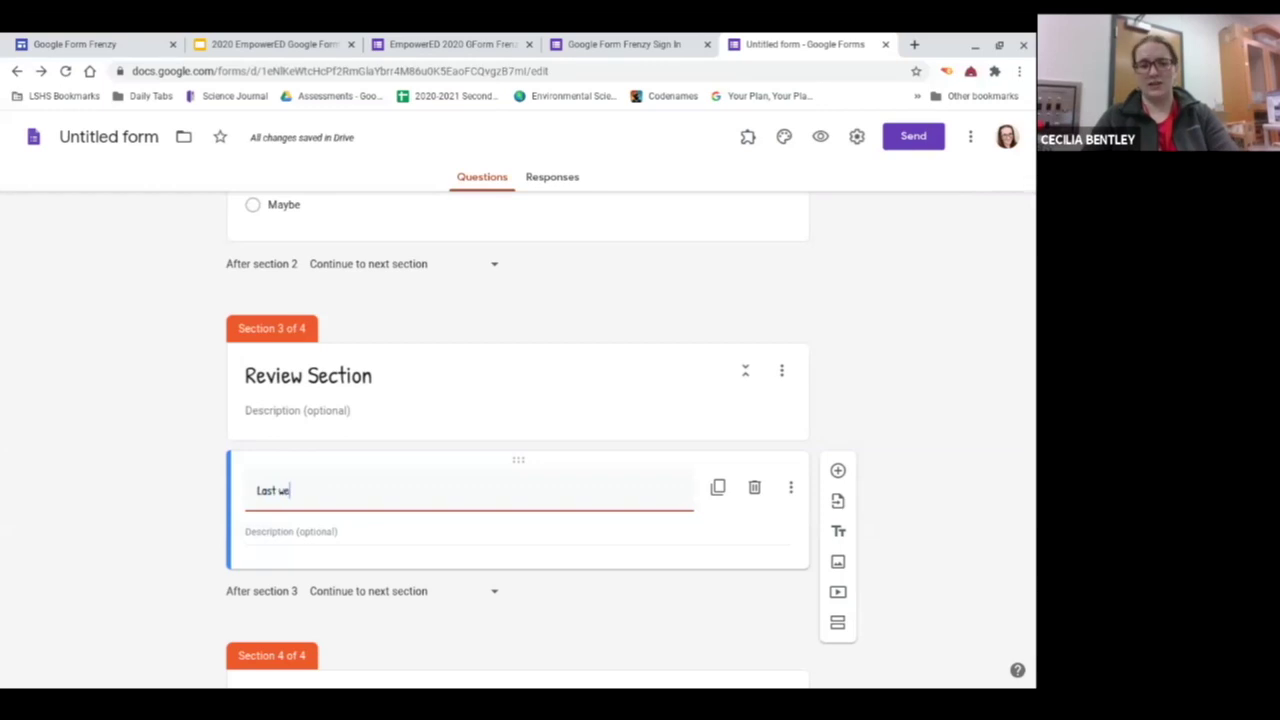
key("BackSpace")
key("BackSpace")
type("clas cla")
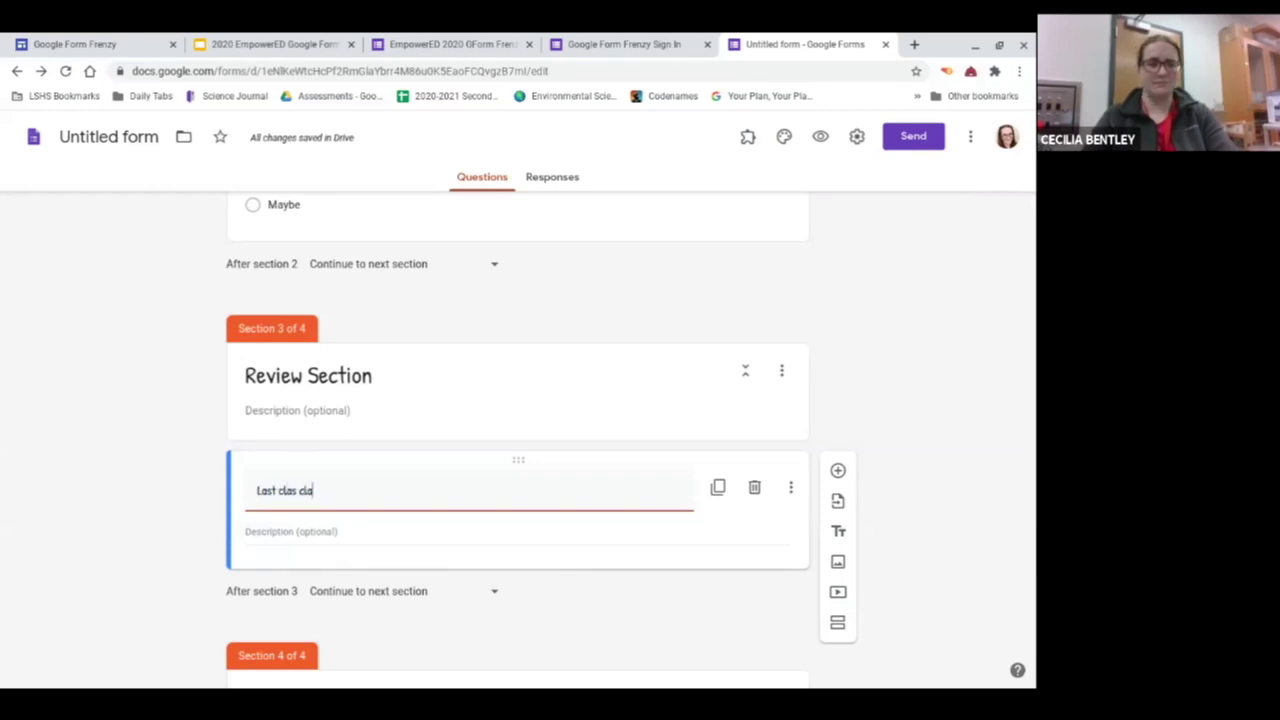
type("swe covere")
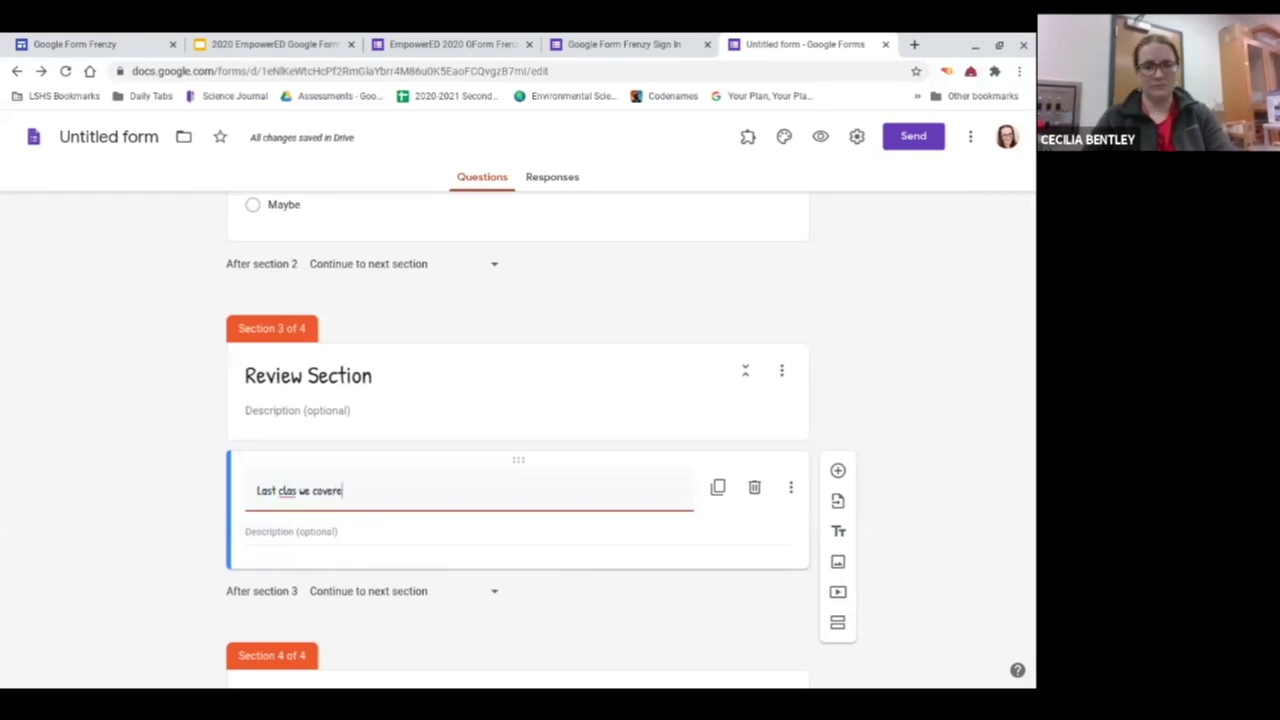
type("d this...")
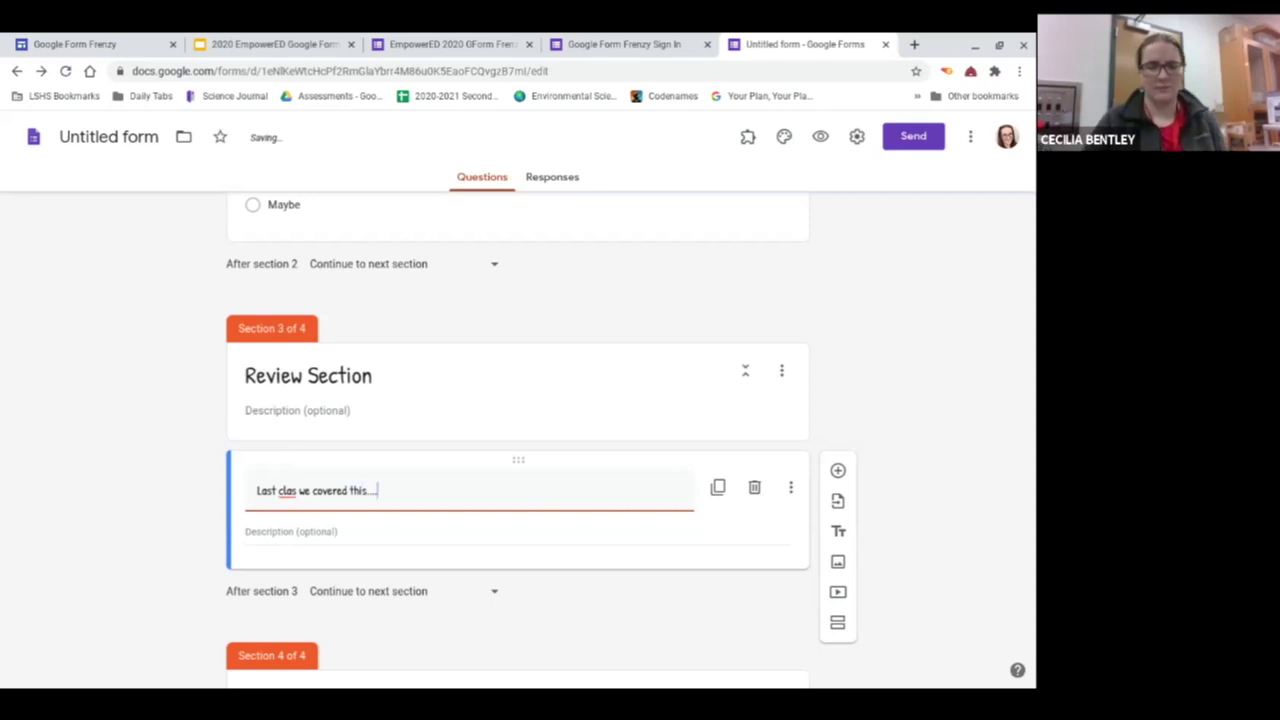
left_click(296, 490)
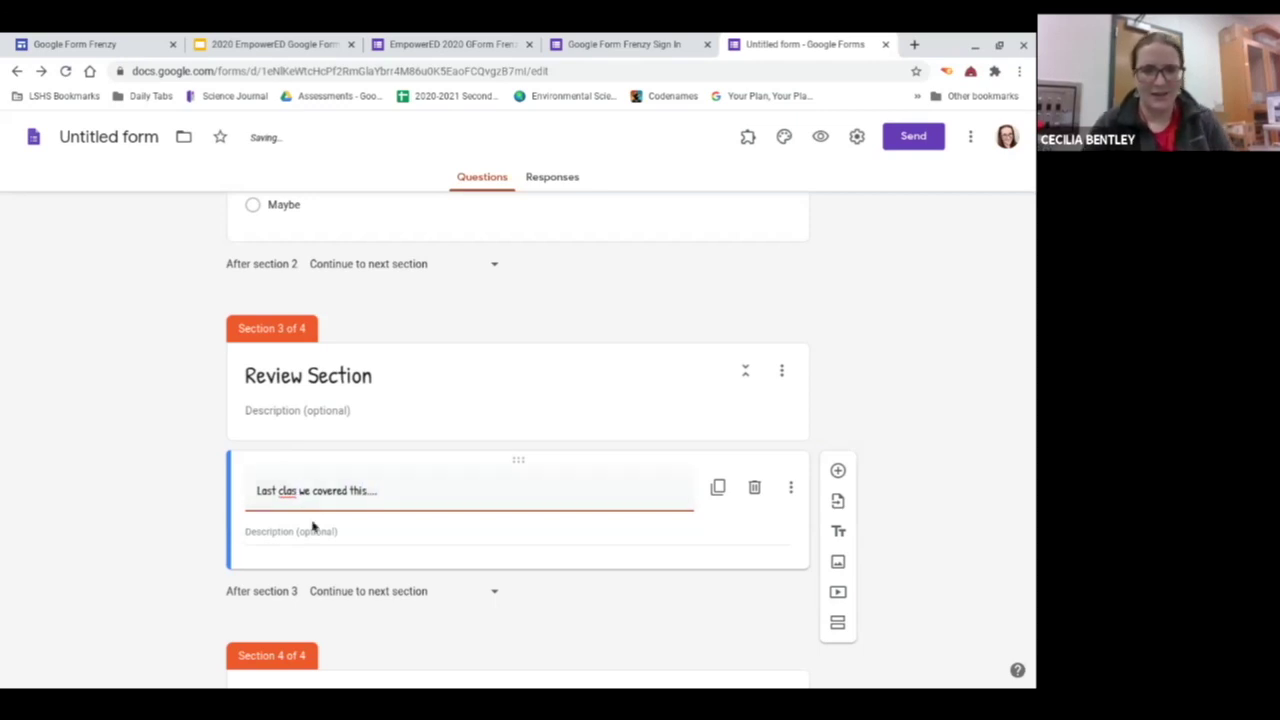
type("s")
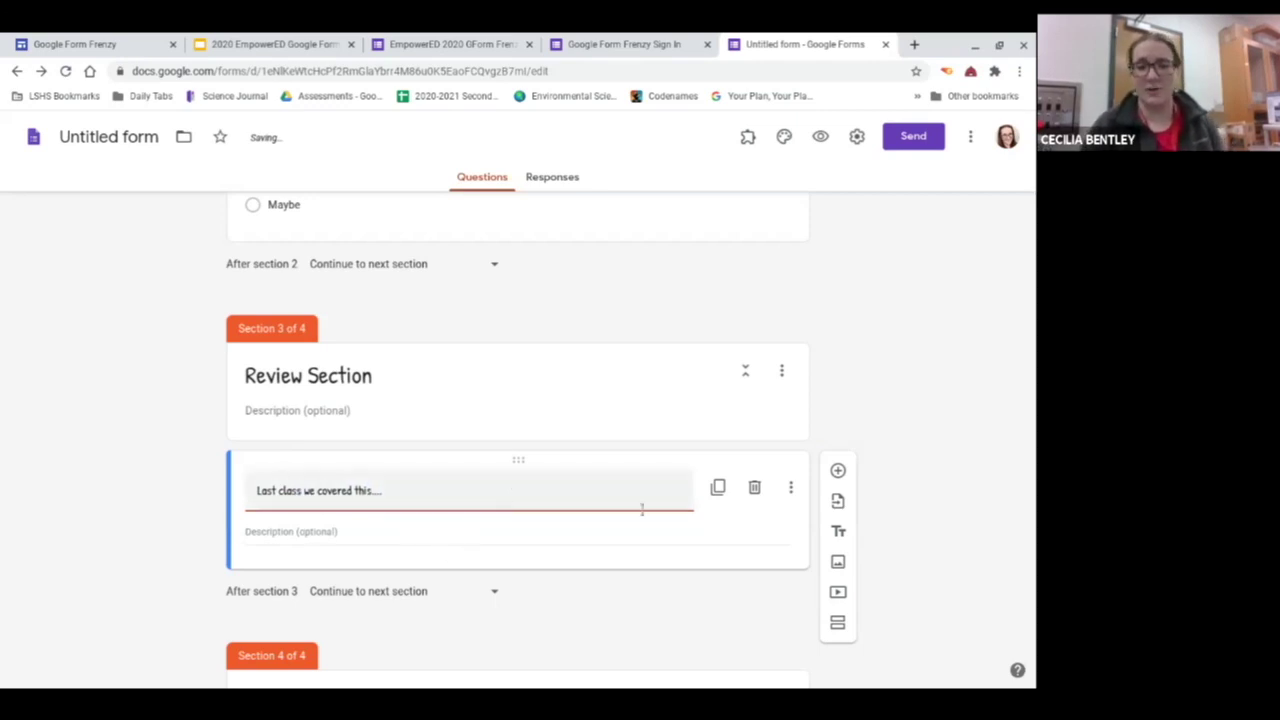
Step: Search Google images for "chart populations" to insert an image below the Review Section's text block
left_click(838, 561)
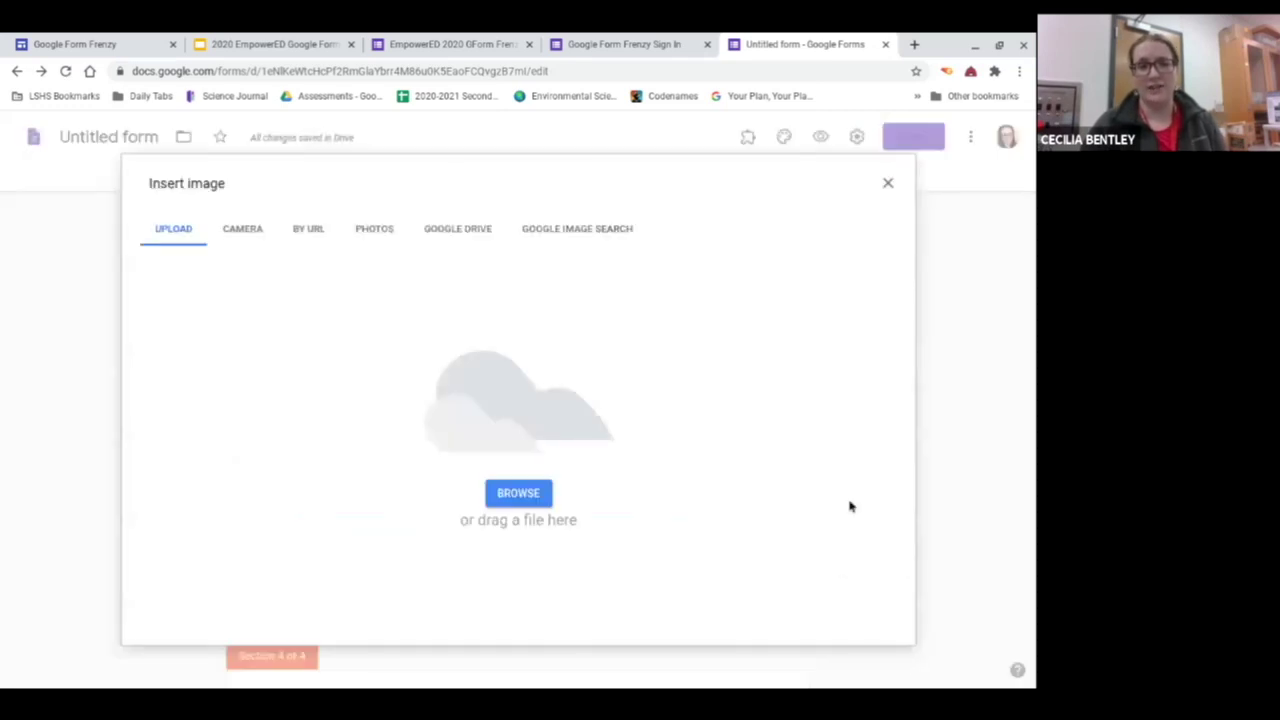
left_click(591, 237)
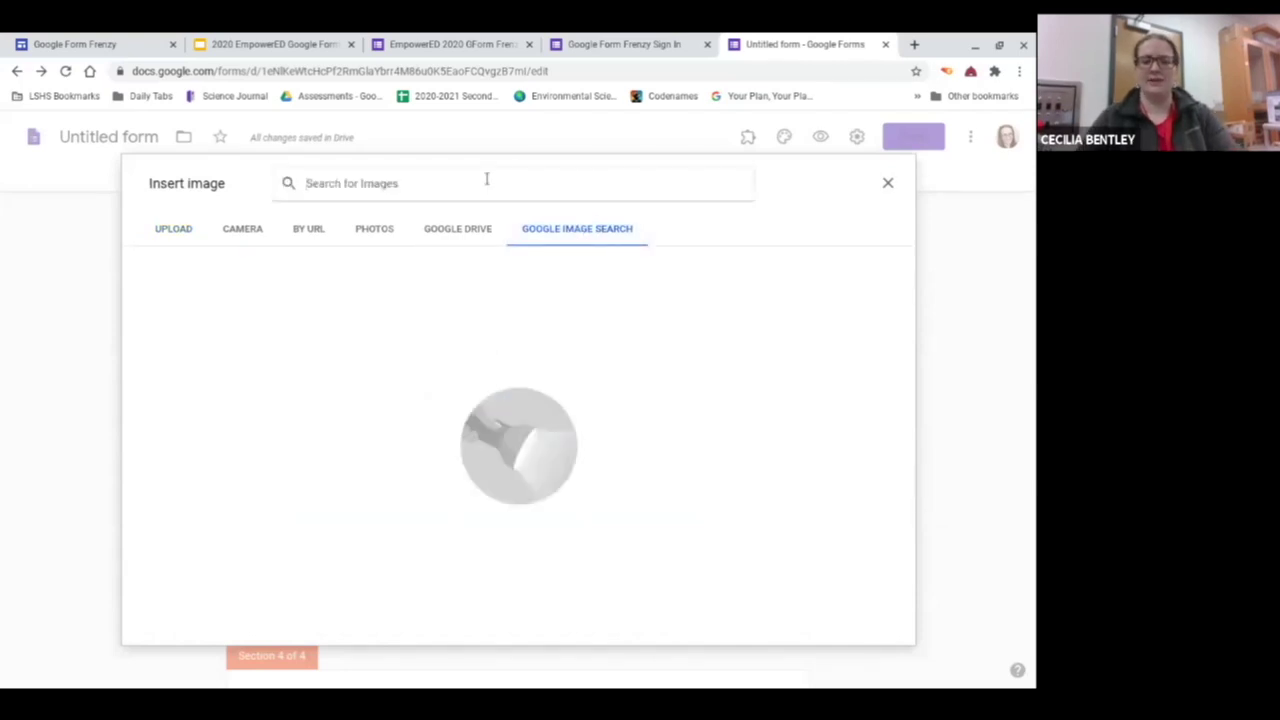
type("chae")
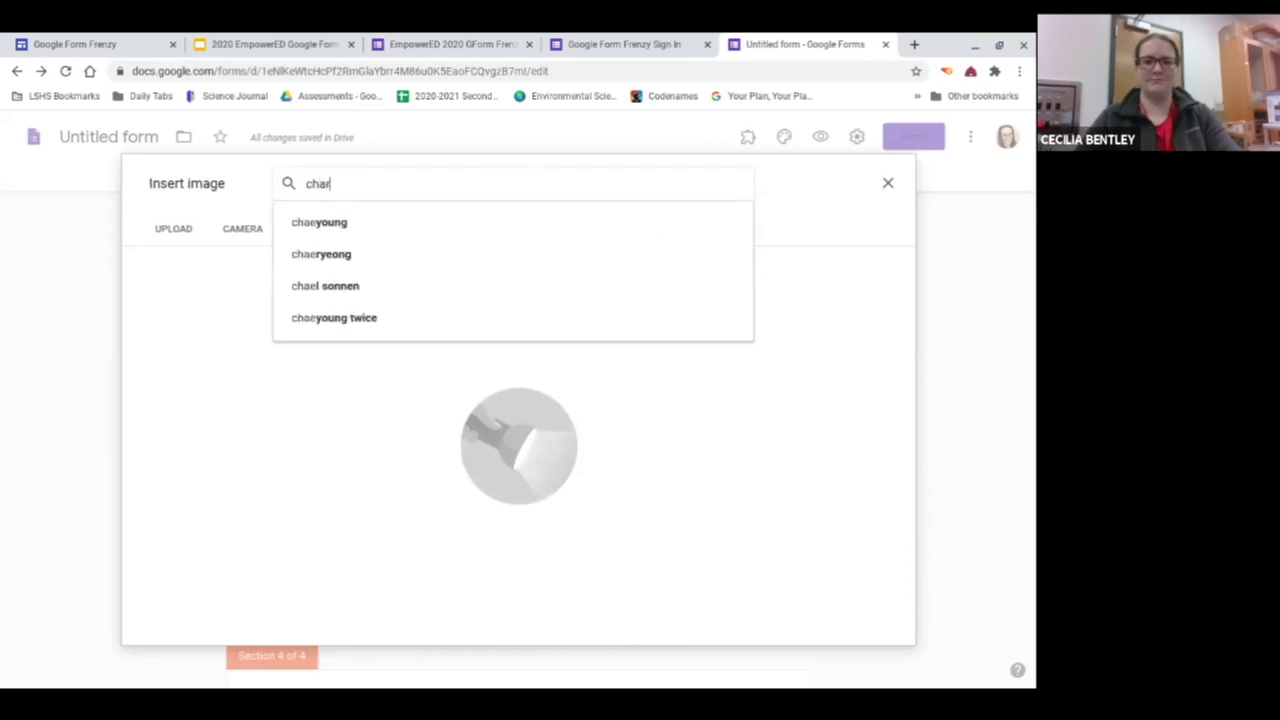
type("t populats")
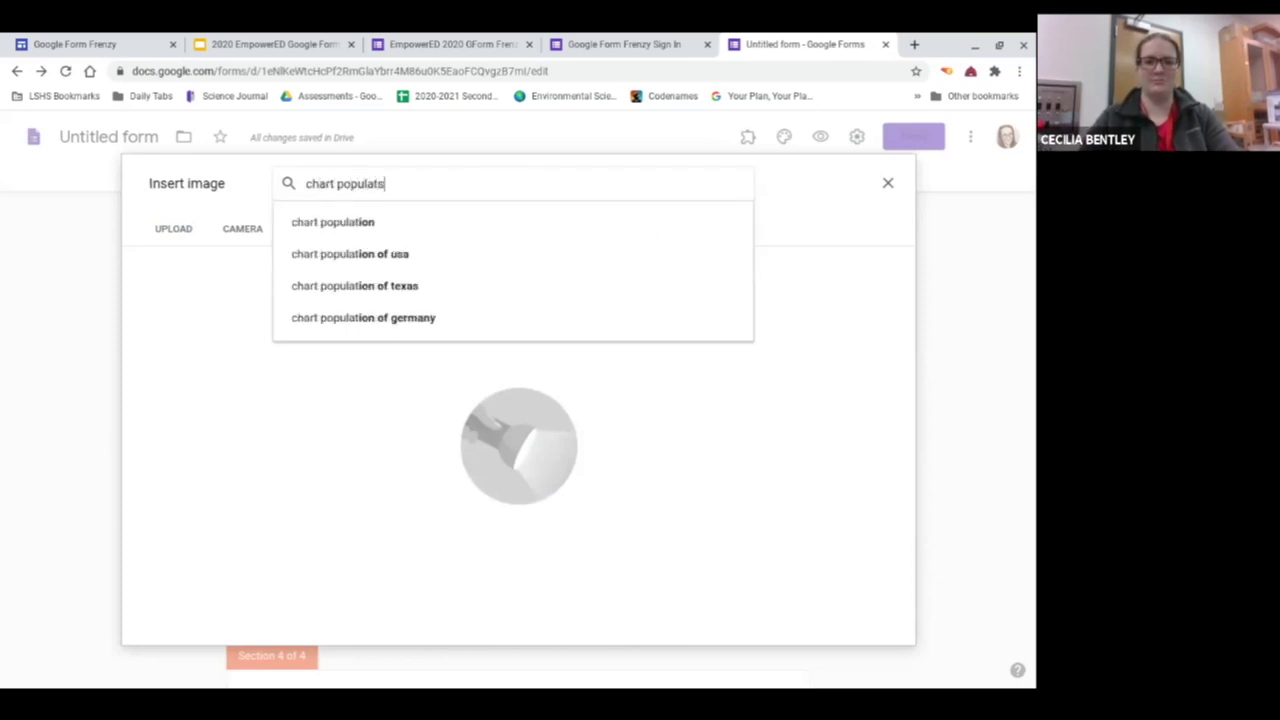
key("BackSpace")
type("nson")
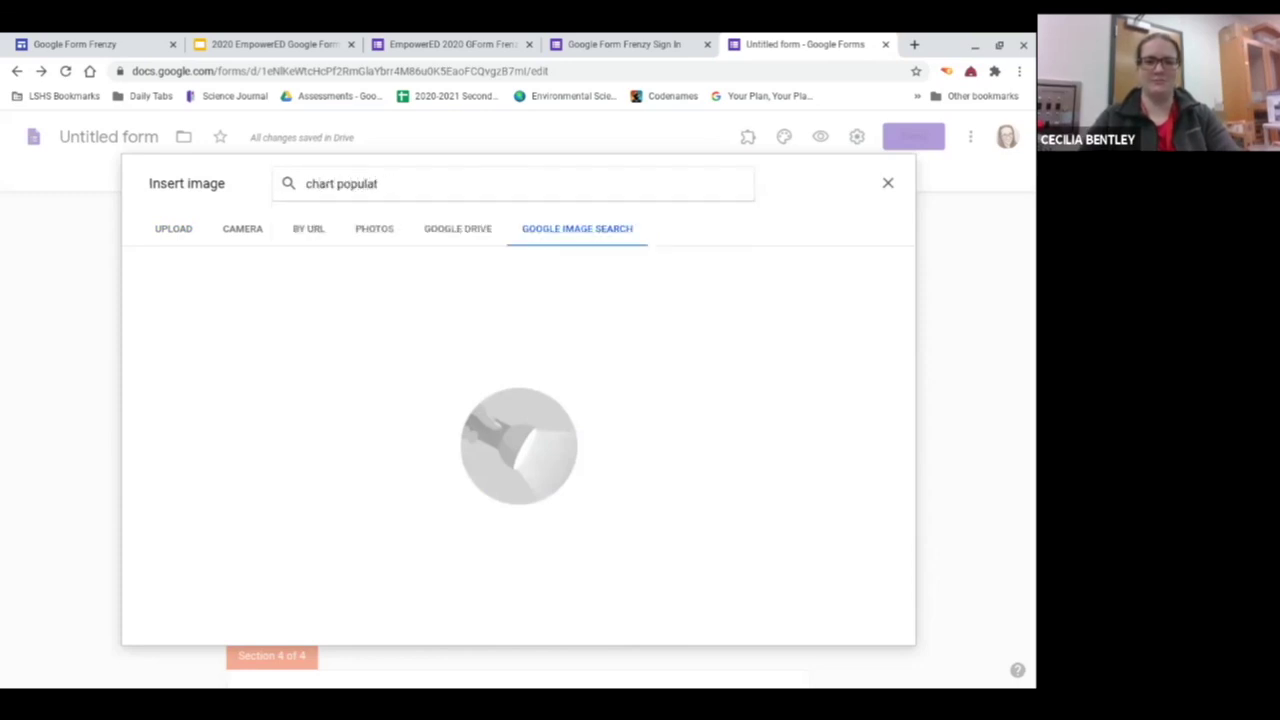
type("ions")
key("Return")
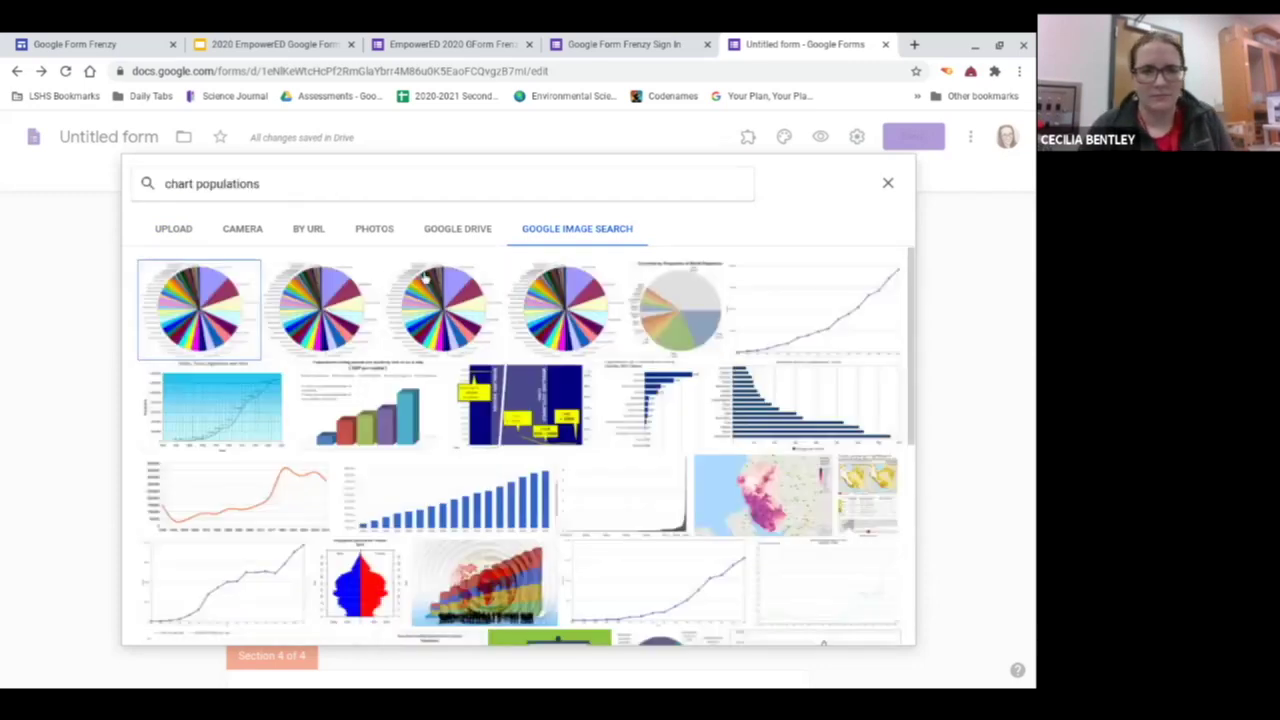
Step: Insert the horizontal bar chart of selected prison populations into the Review Section and give the image the title "Title"
left_click(806, 419)
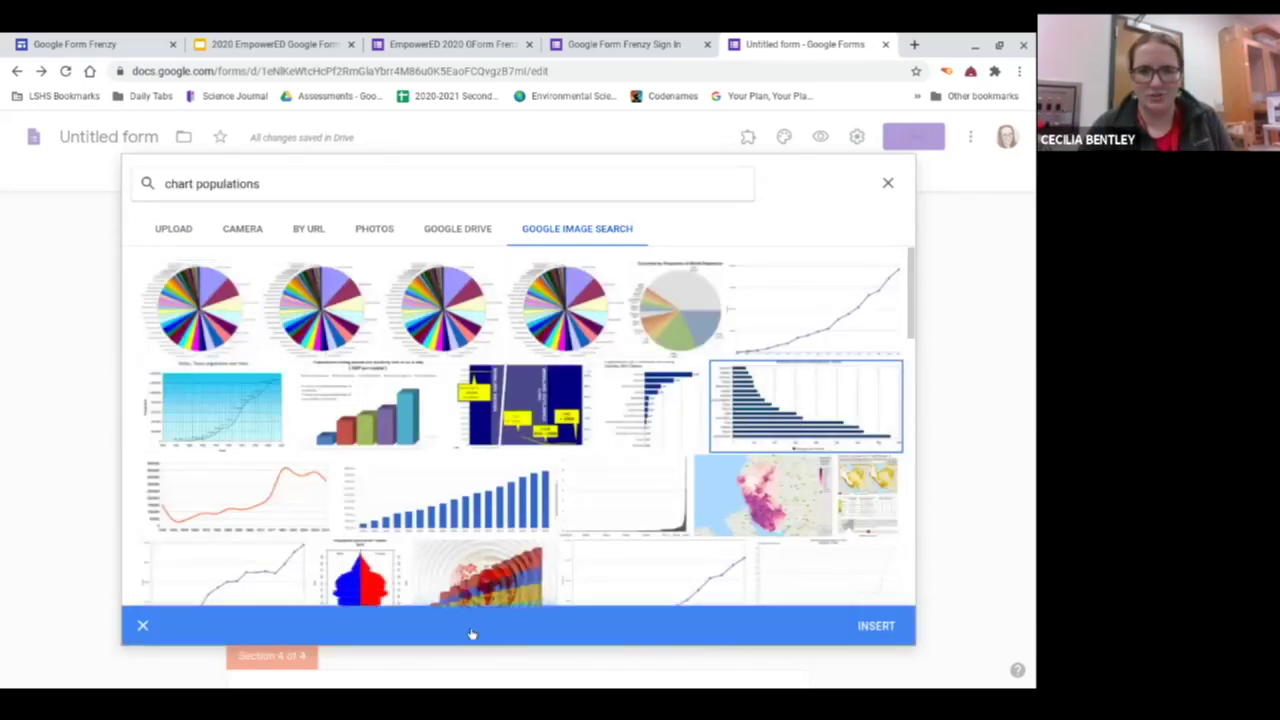
left_click(868, 637)
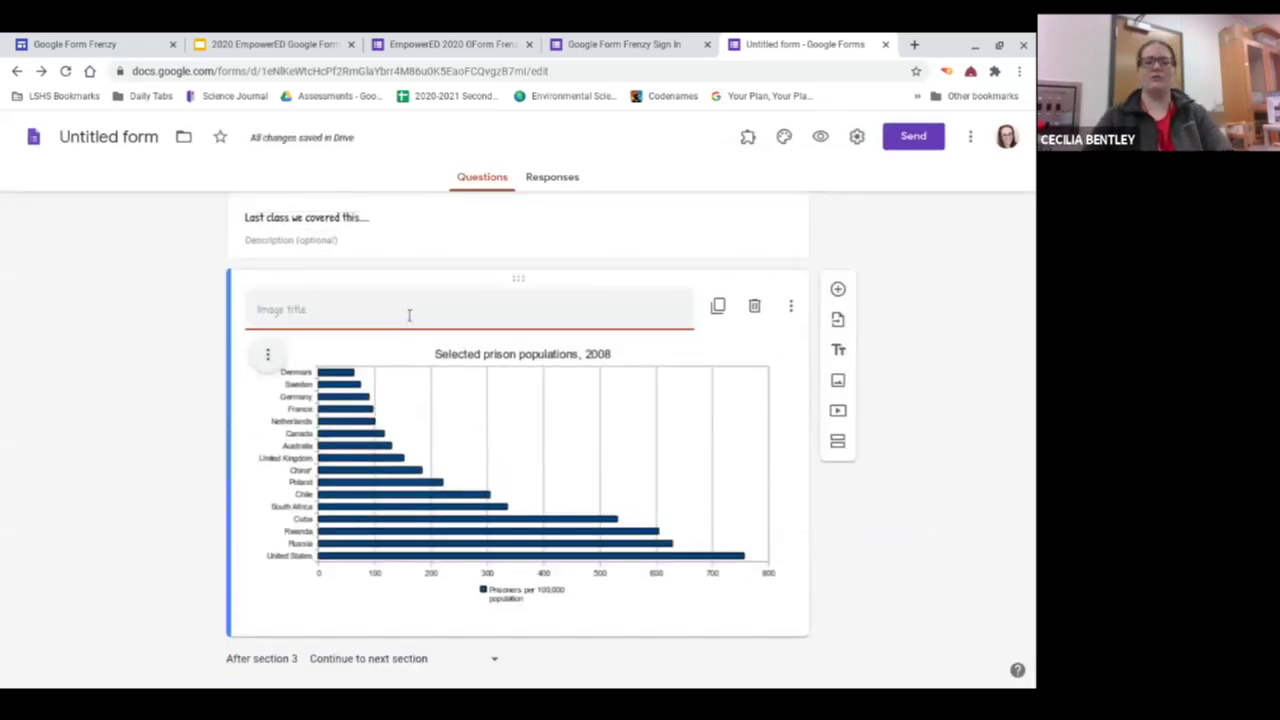
type("Title")
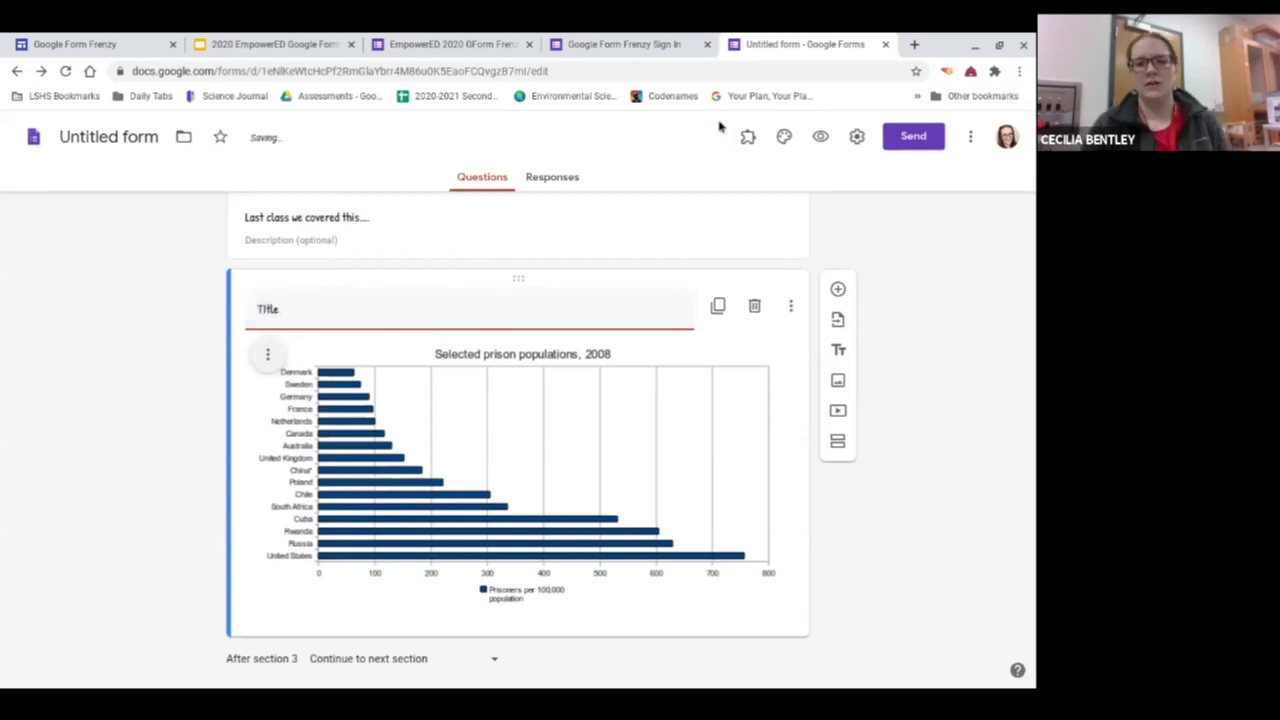
left_click(837, 413)
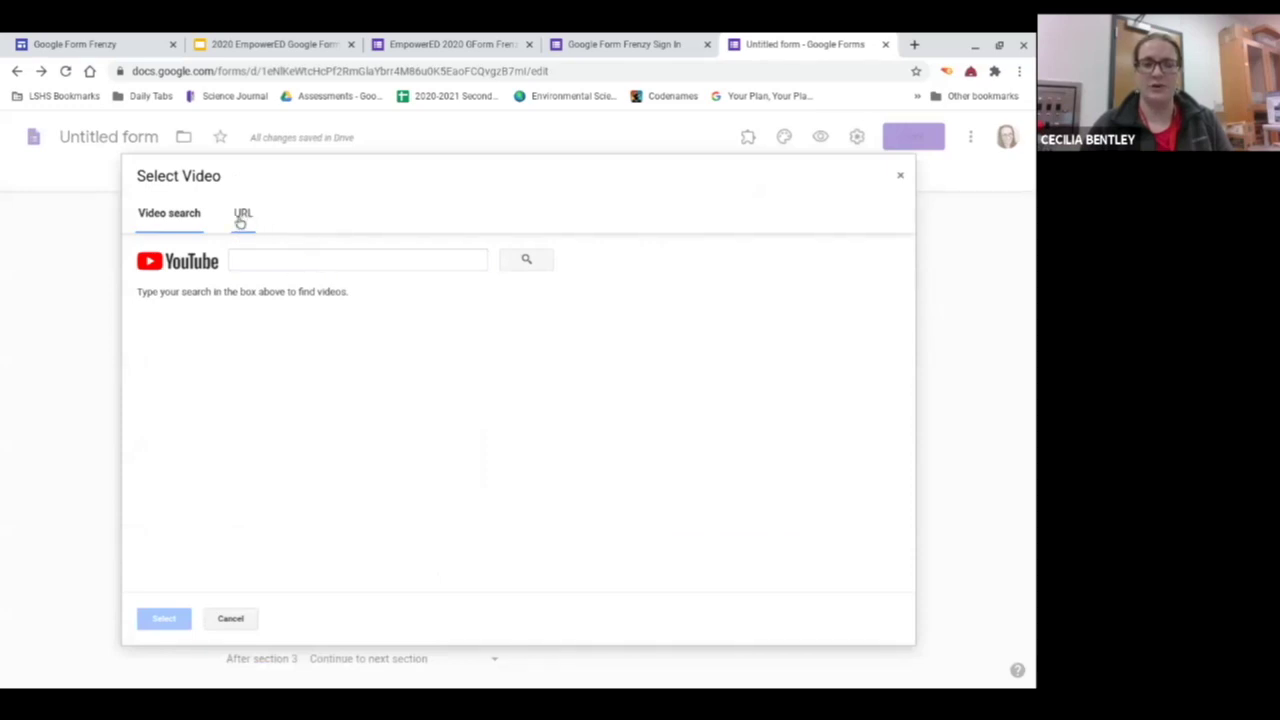
left_click(240, 216)
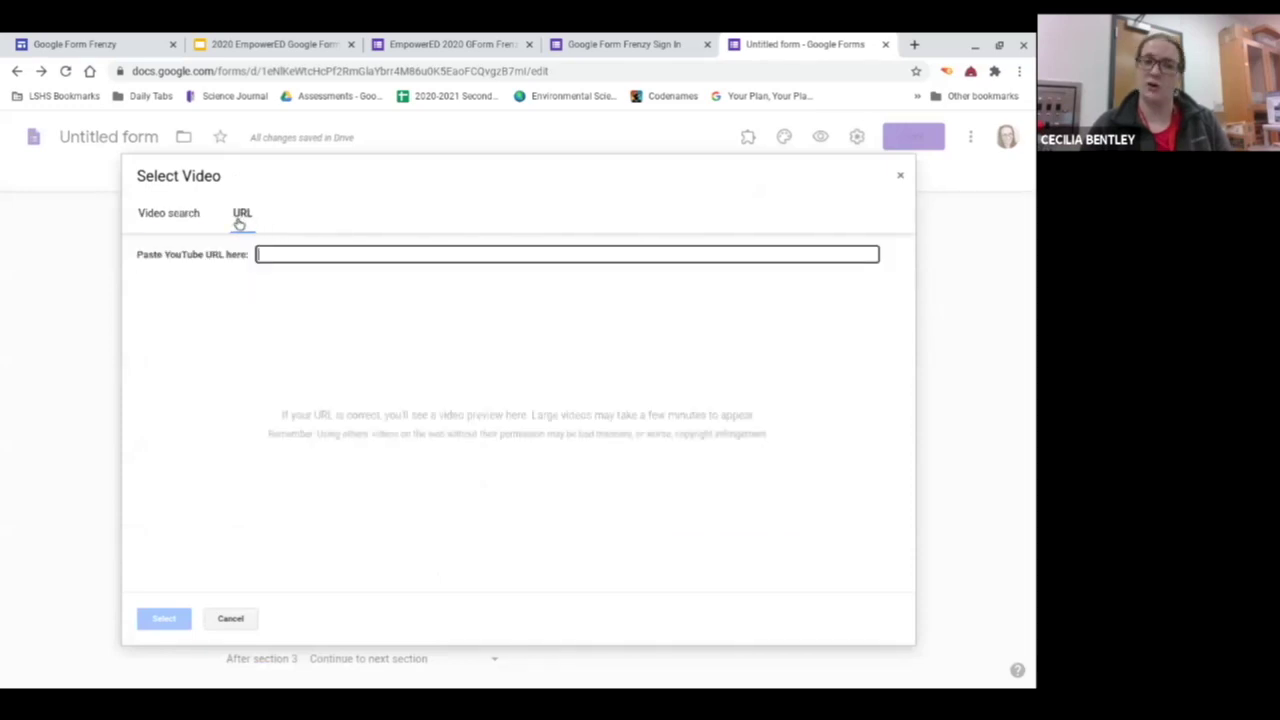
left_click(185, 225)
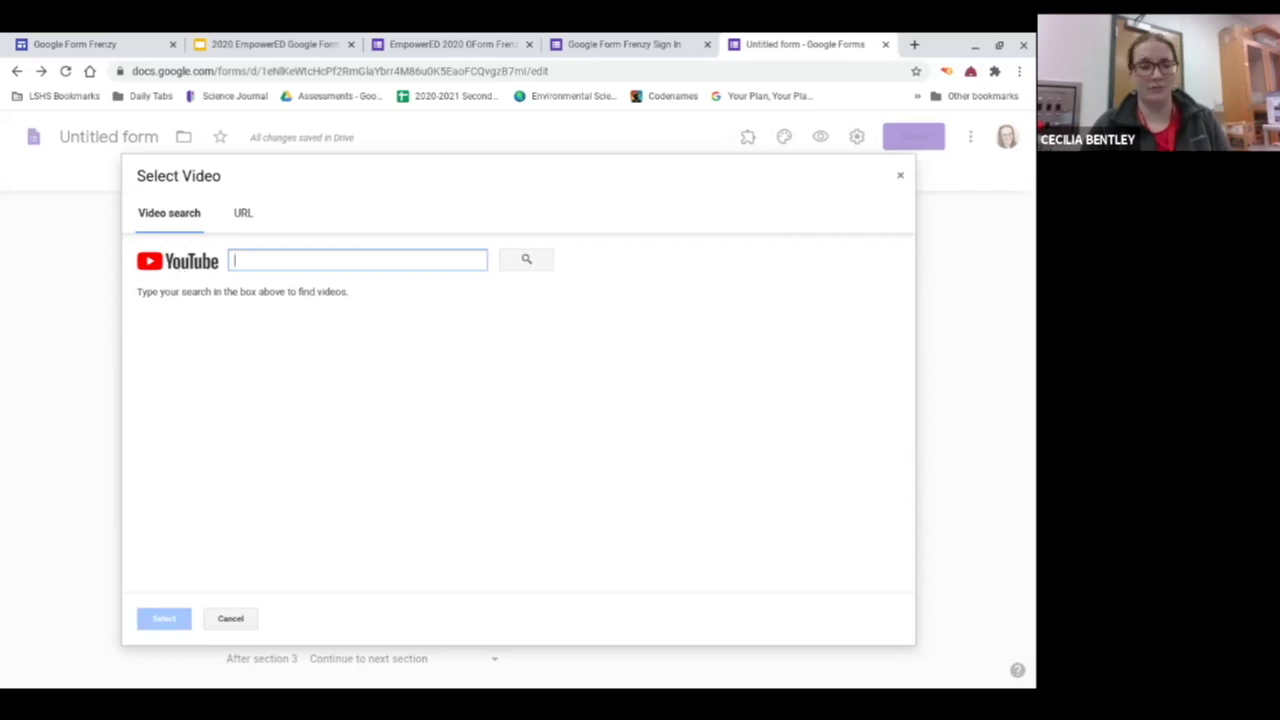
left_click(243, 214)
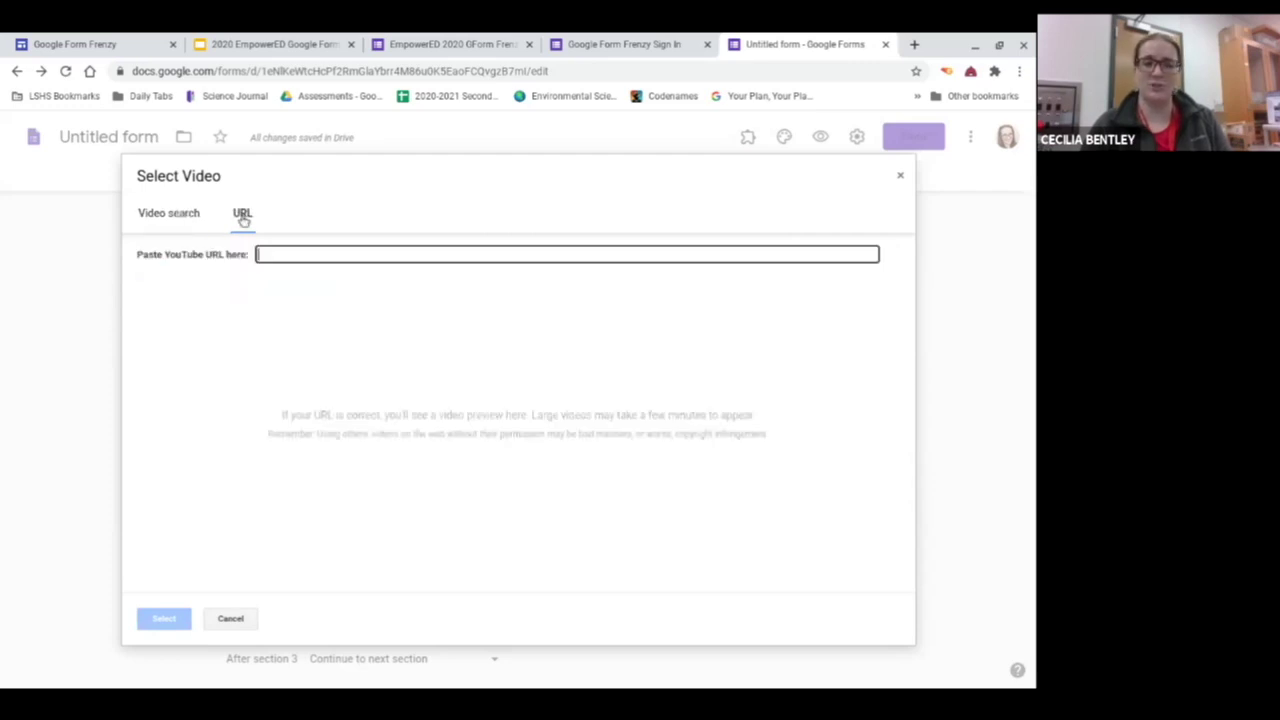
left_click(167, 210)
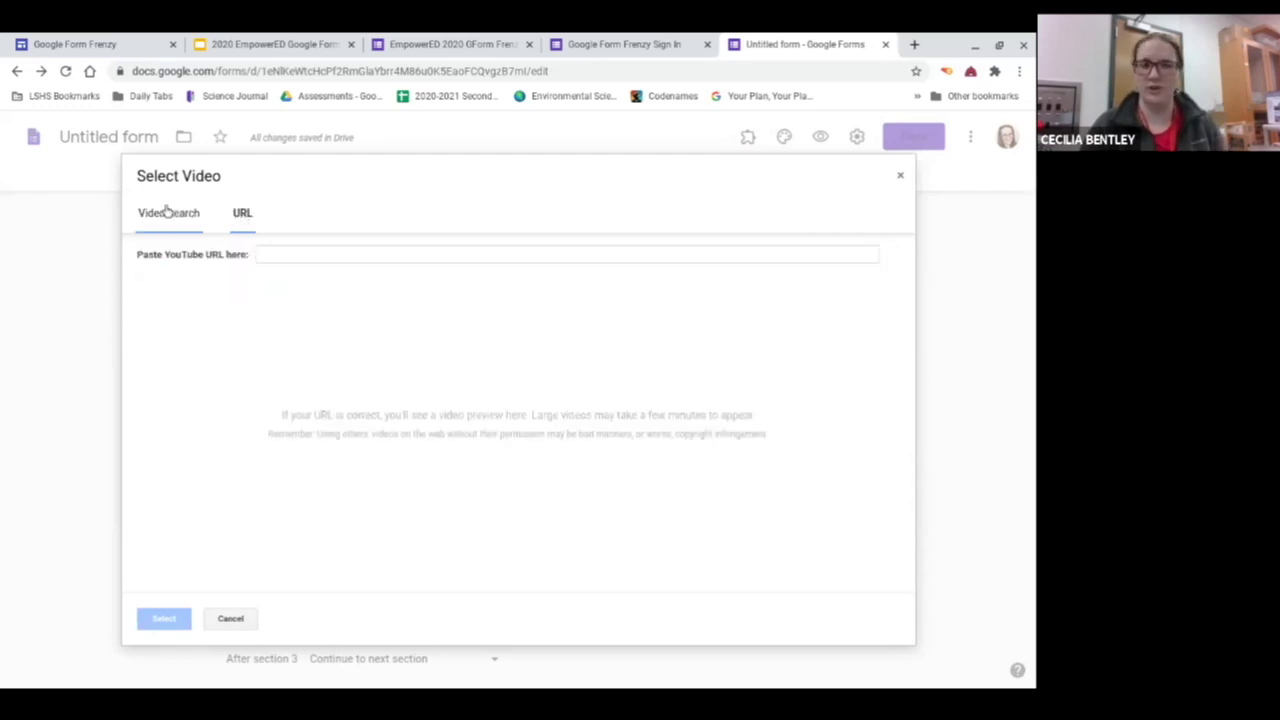
left_click(231, 619)
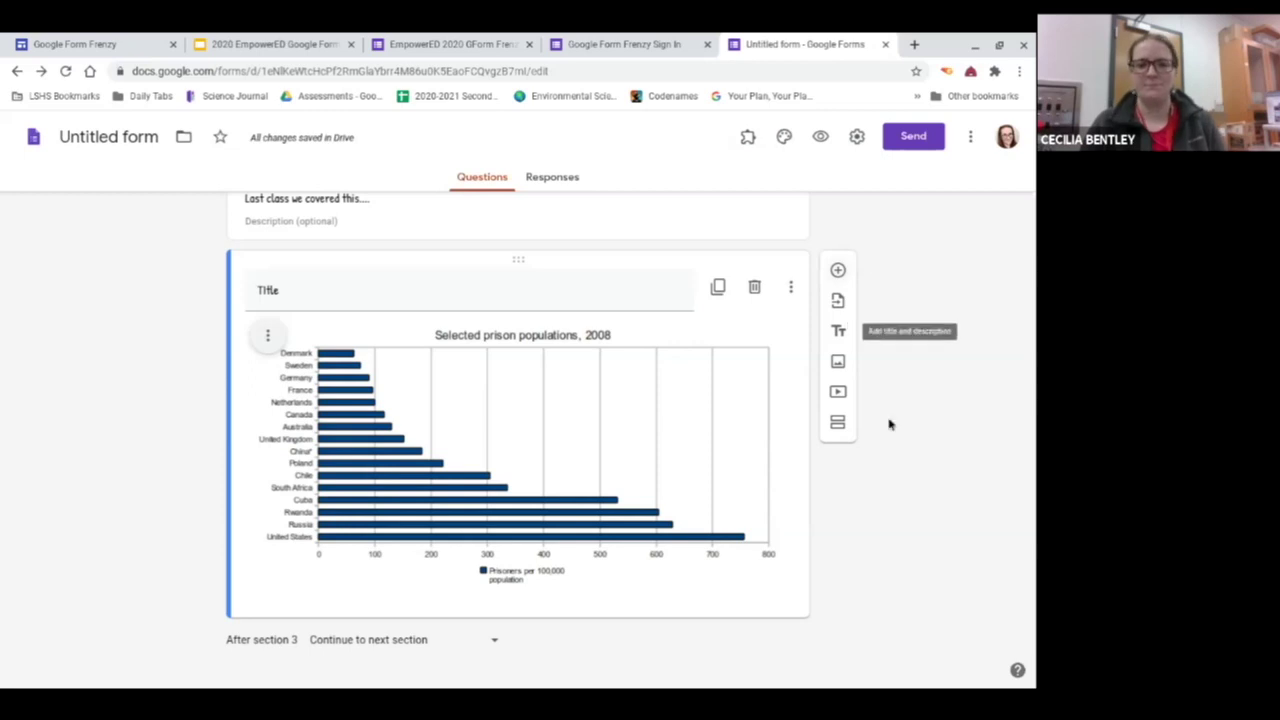
Step: Add a question to the Continue Section reading "Check In with your teacher and type in the code they give you"
scroll(889, 423, "down", 2)
scroll(880, 457, "up", 4)
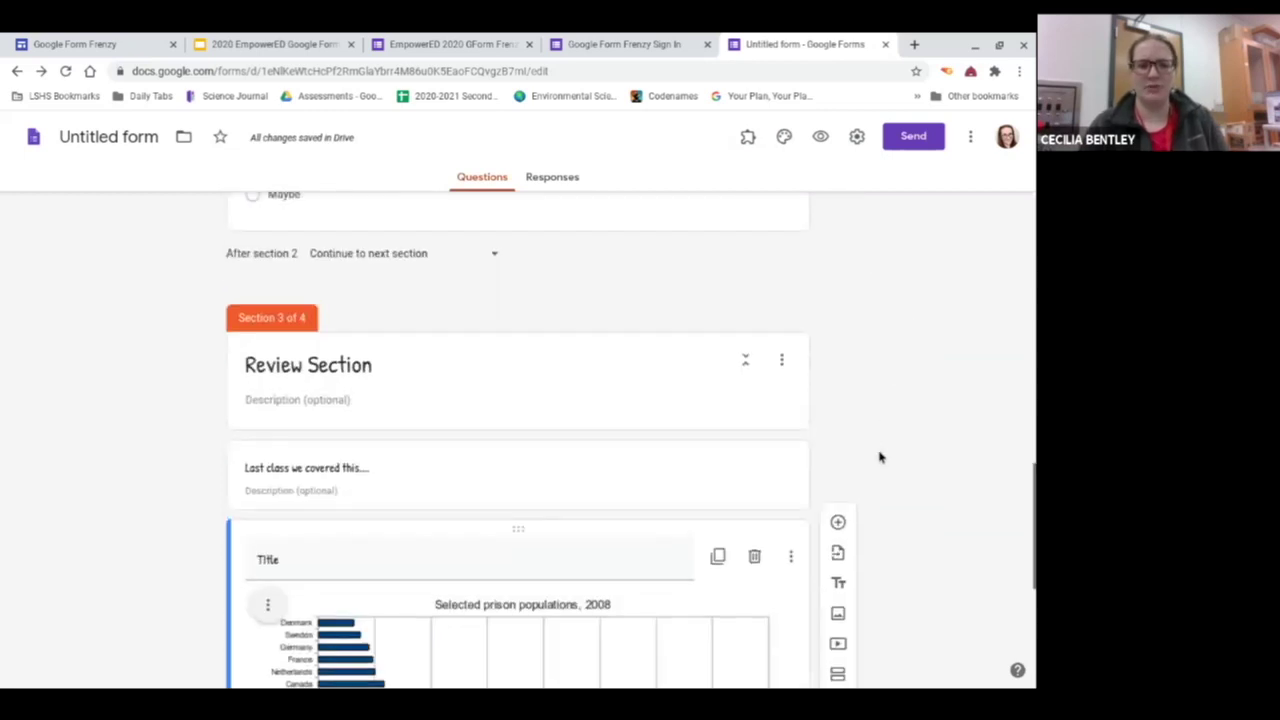
scroll(880, 457, "down", 5)
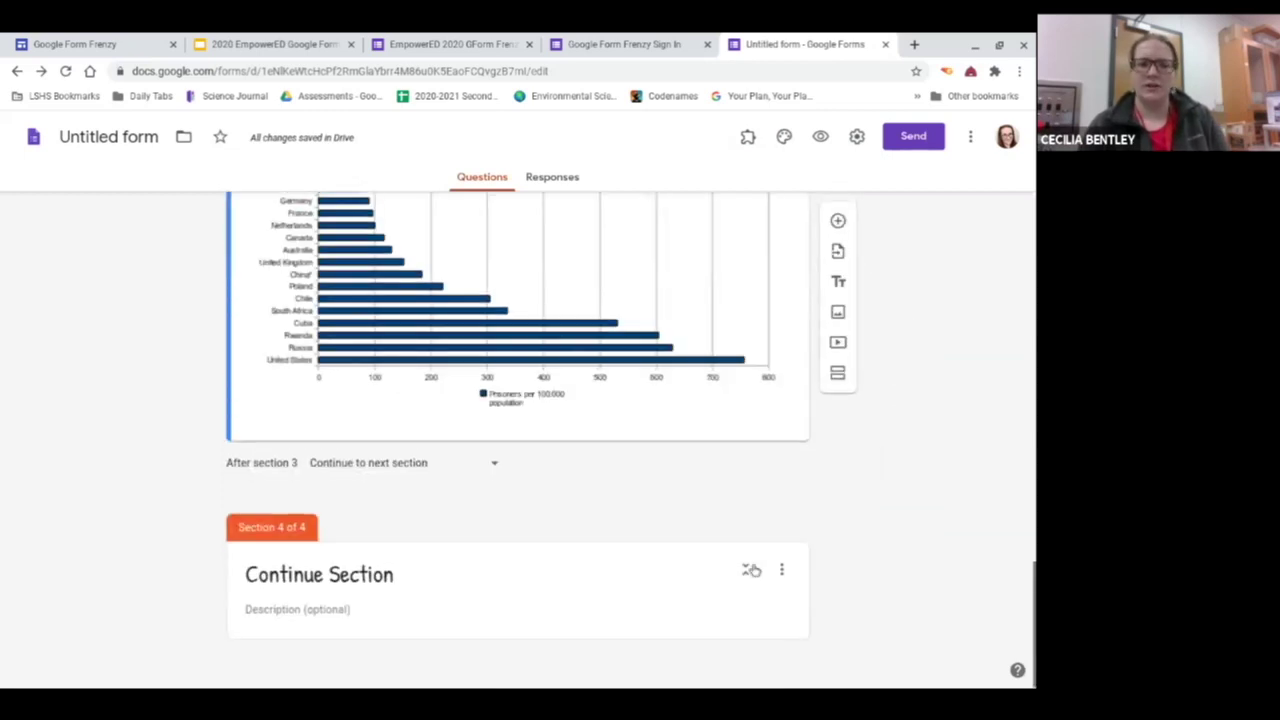
left_click(750, 572)
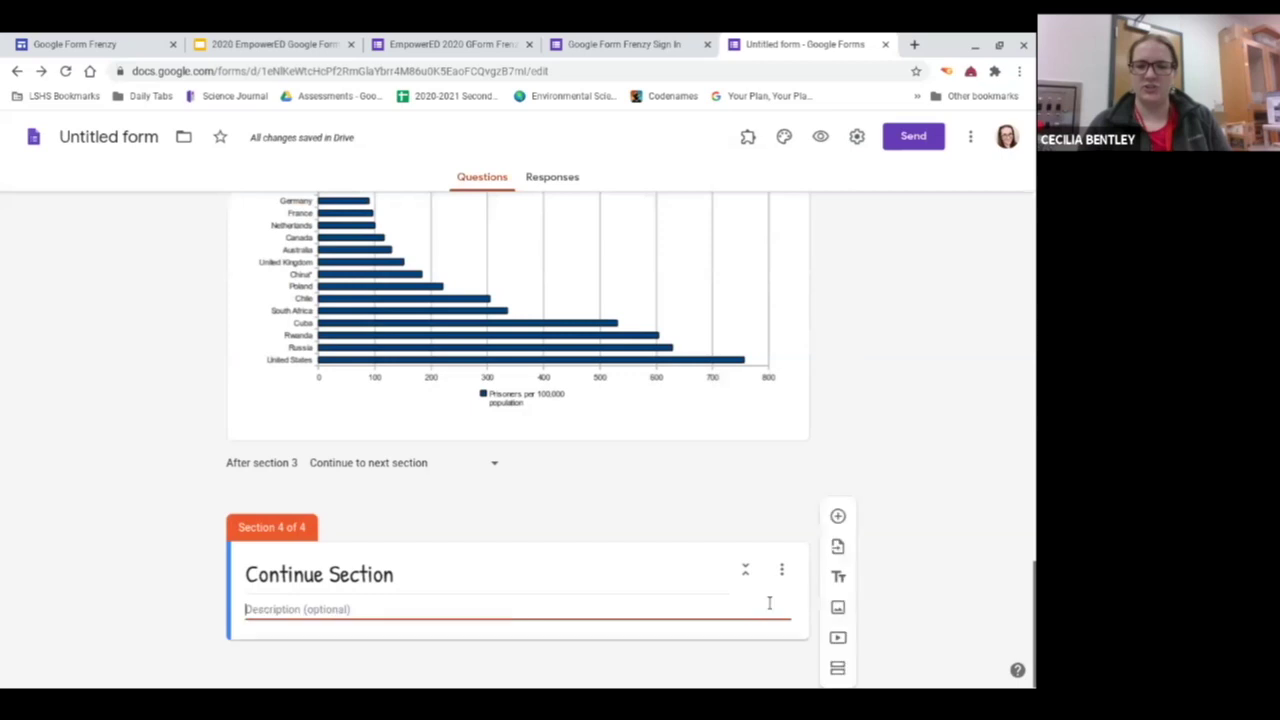
left_click(838, 516)
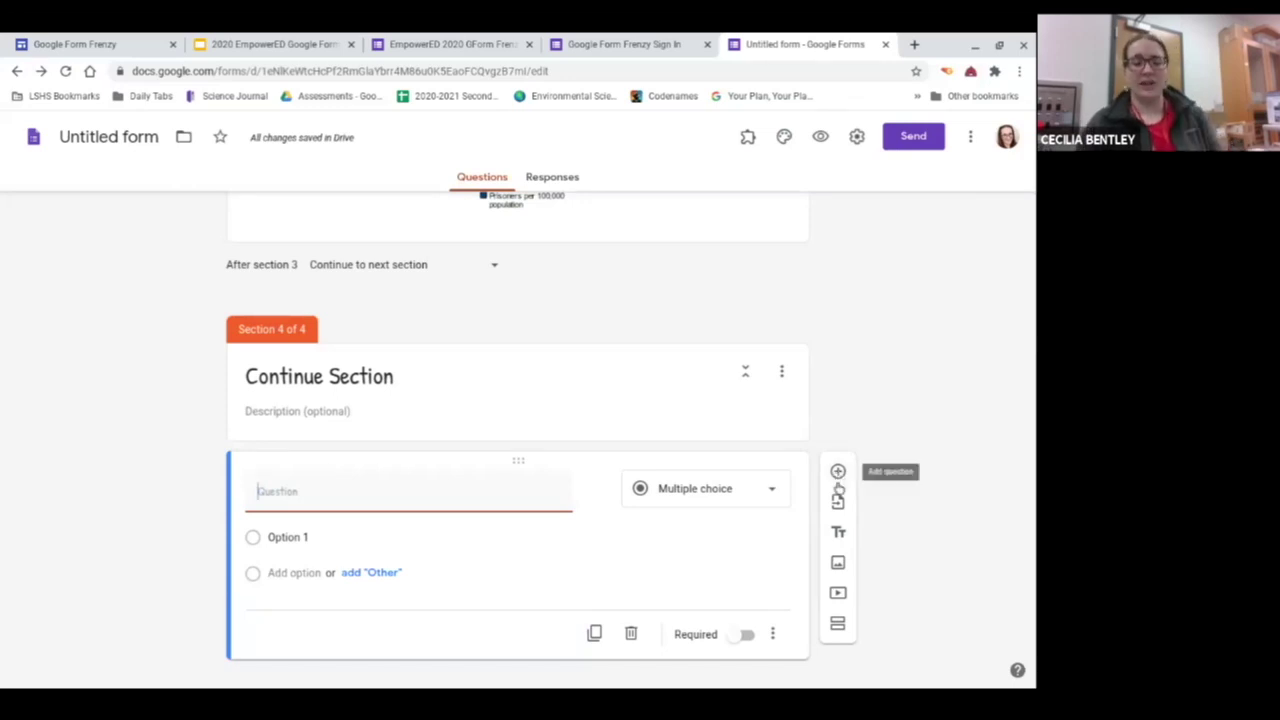
type("Chec")
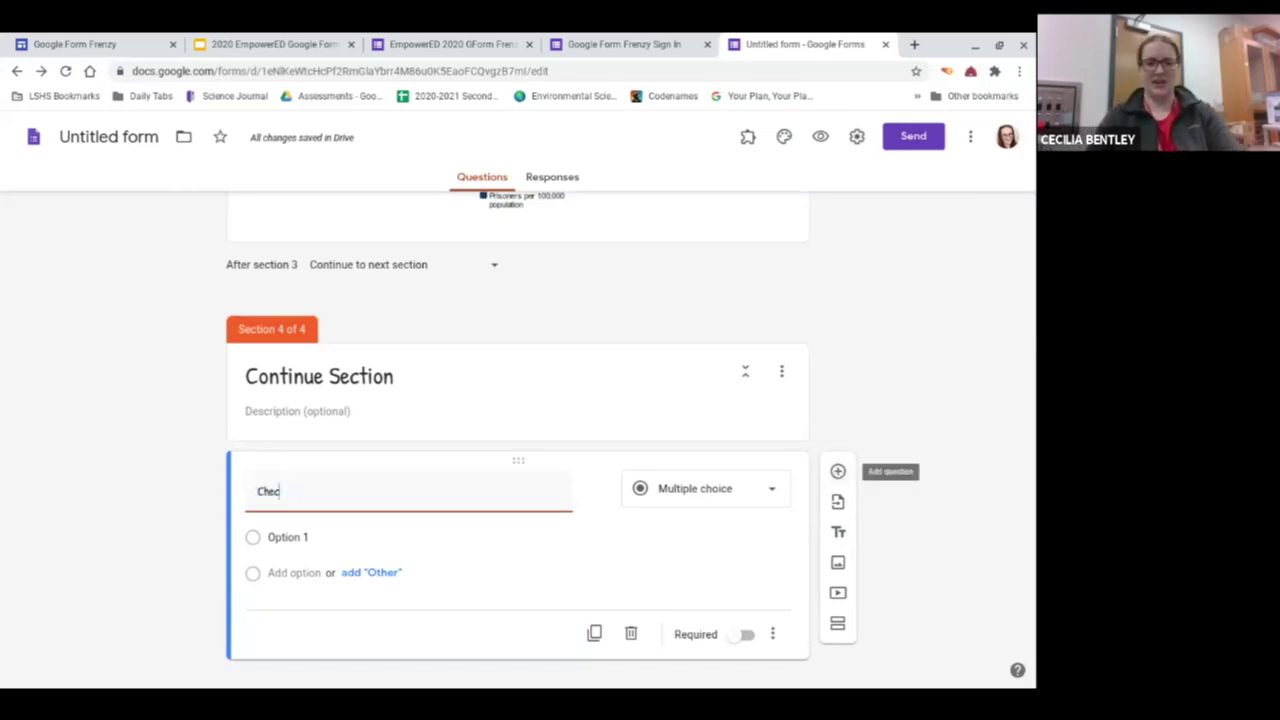
type("k In with y")
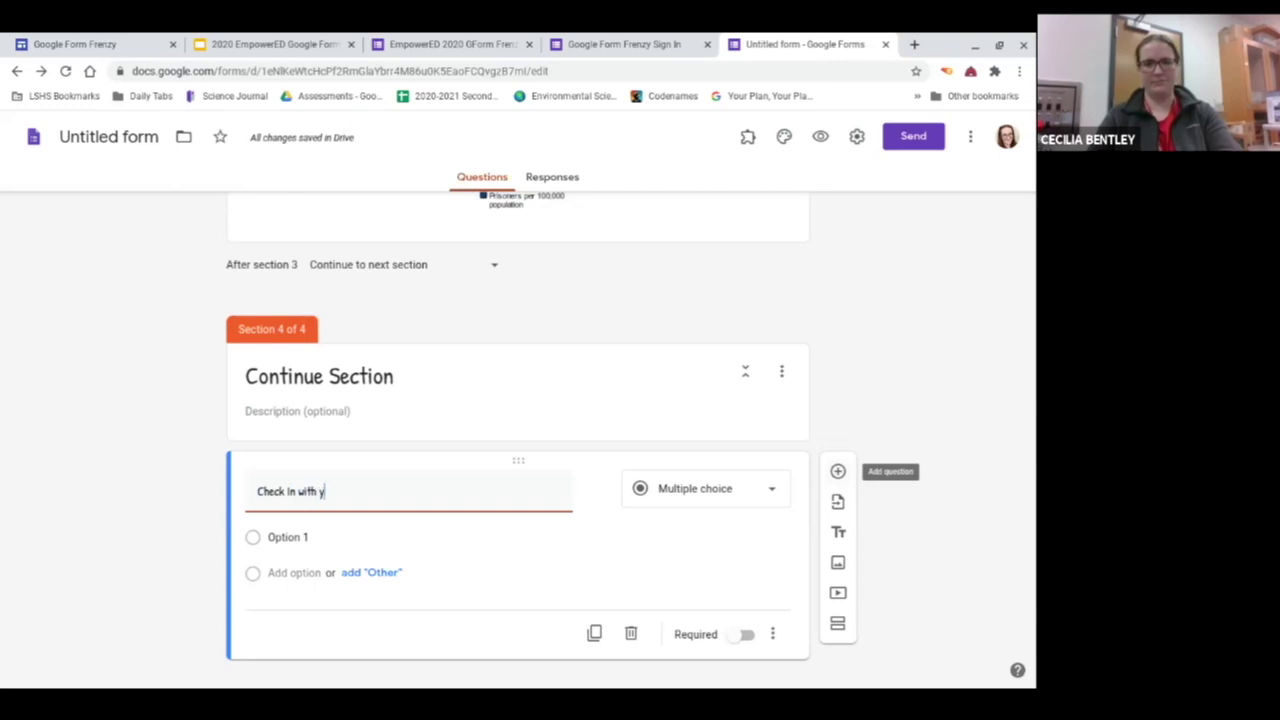
type("our teacher and ")
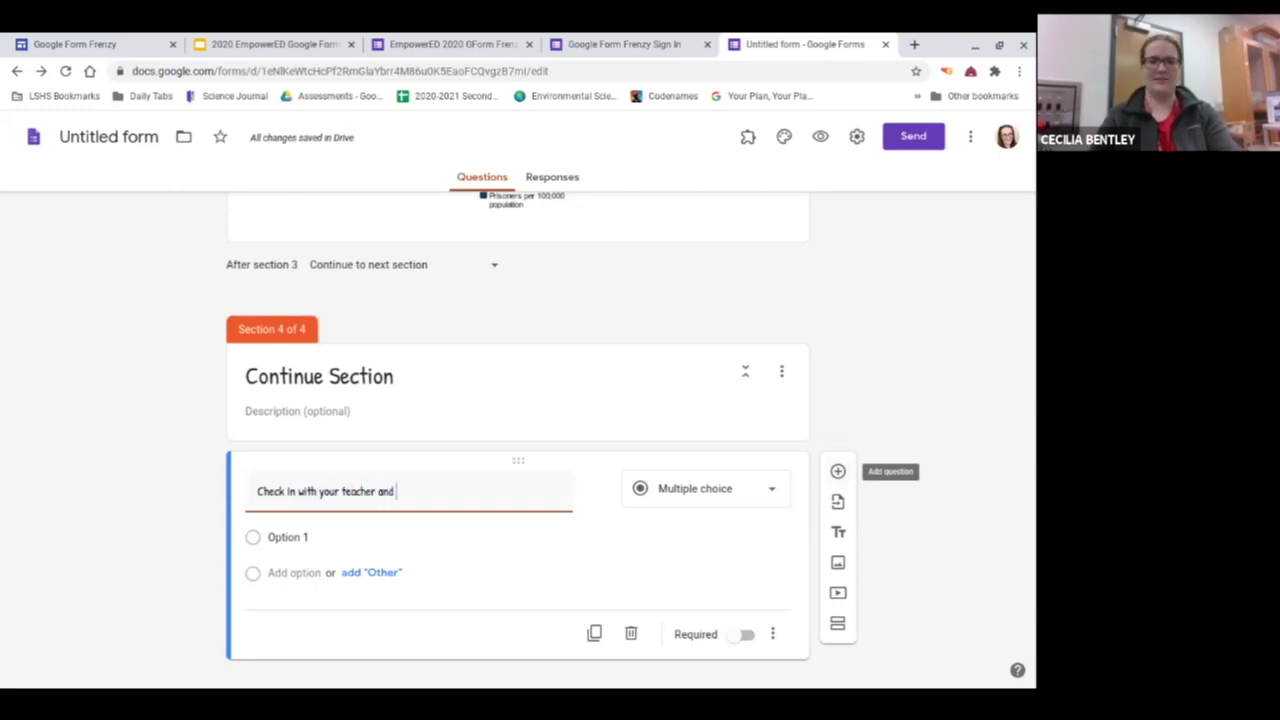
type("type in the")
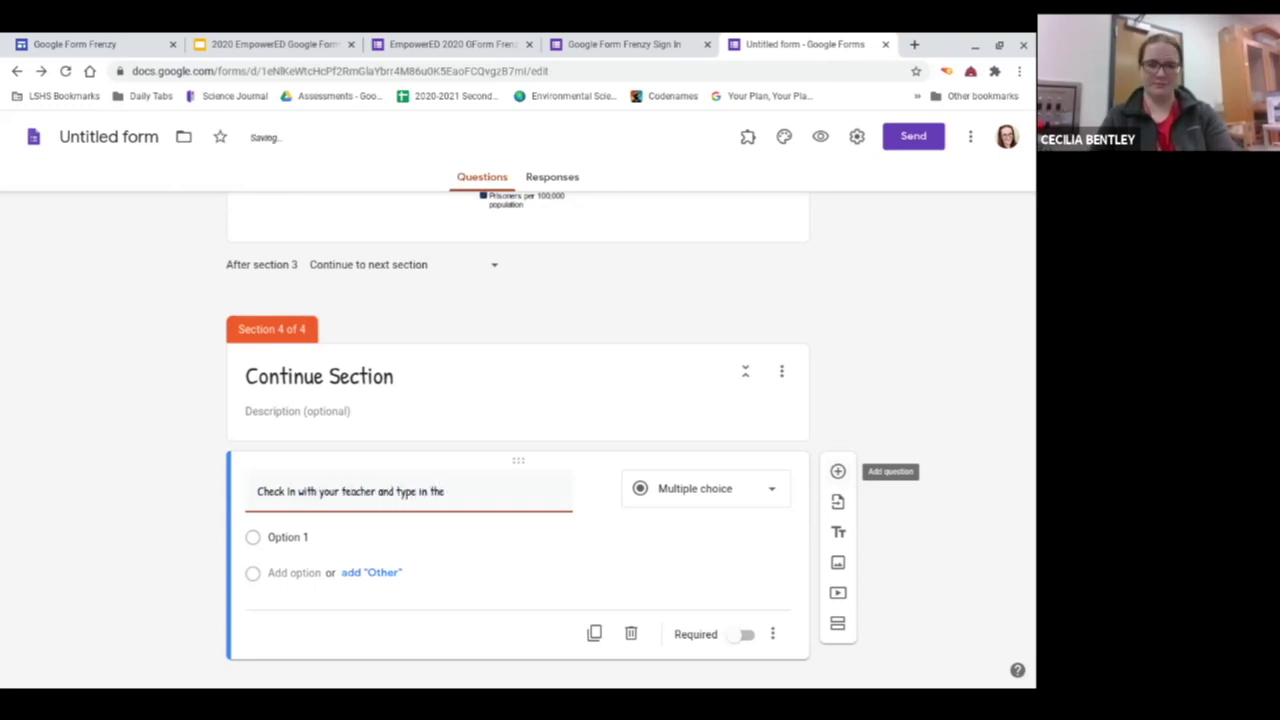
type(" code they give you")
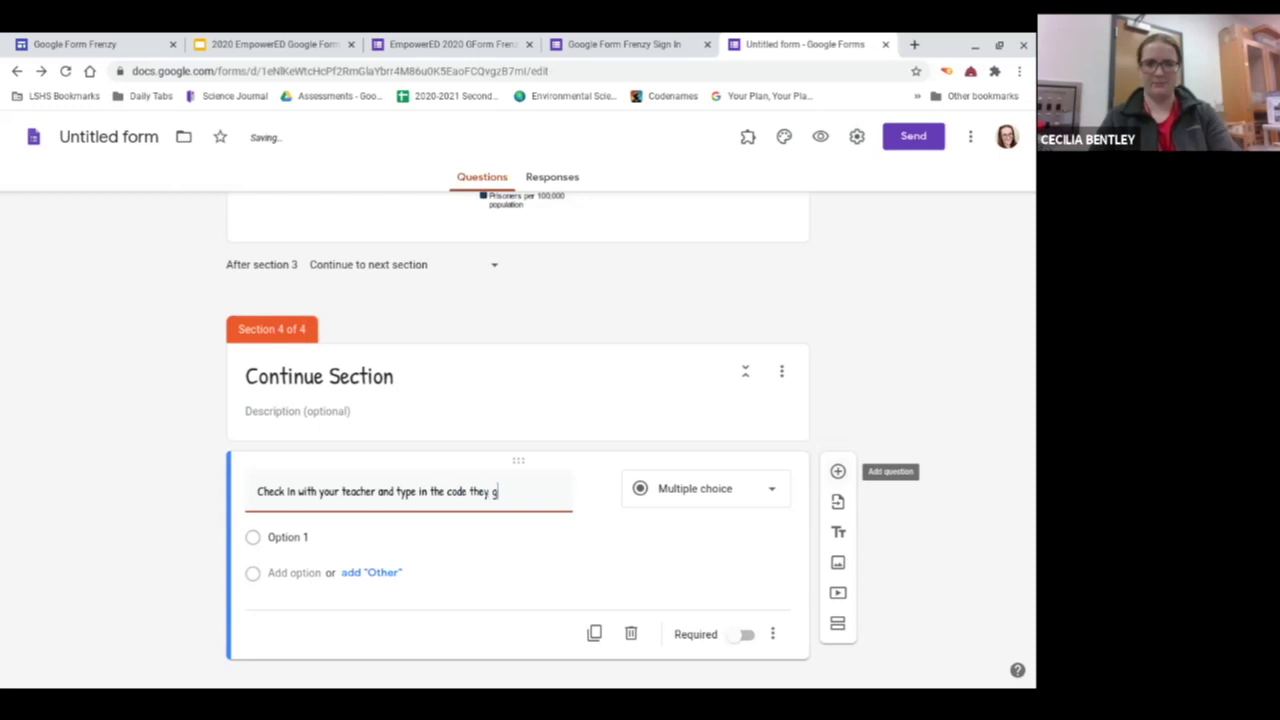
Step: Change the teacher check-in question to a short answer and make it required
left_click(673, 505)
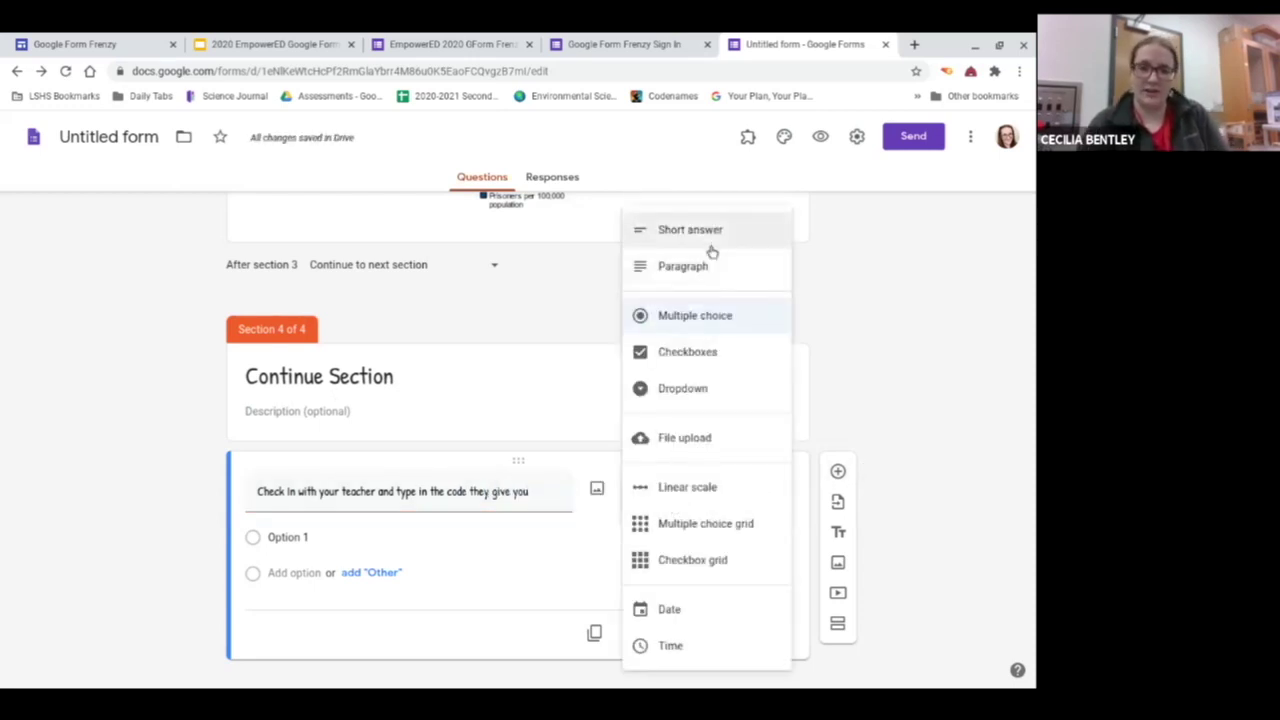
left_click(712, 249)
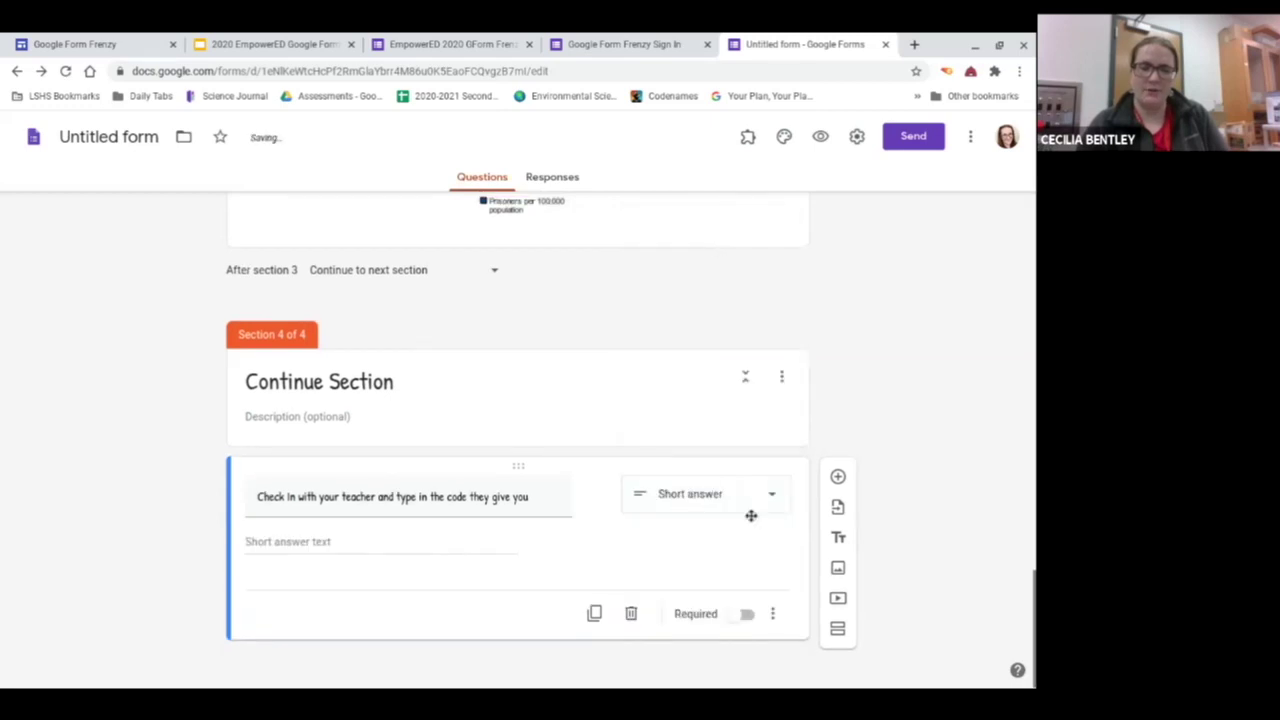
left_click(745, 614)
Step: Add response validation to the check-in question so that the answer must be text that contains "PUMPKIN"
left_click(771, 613)
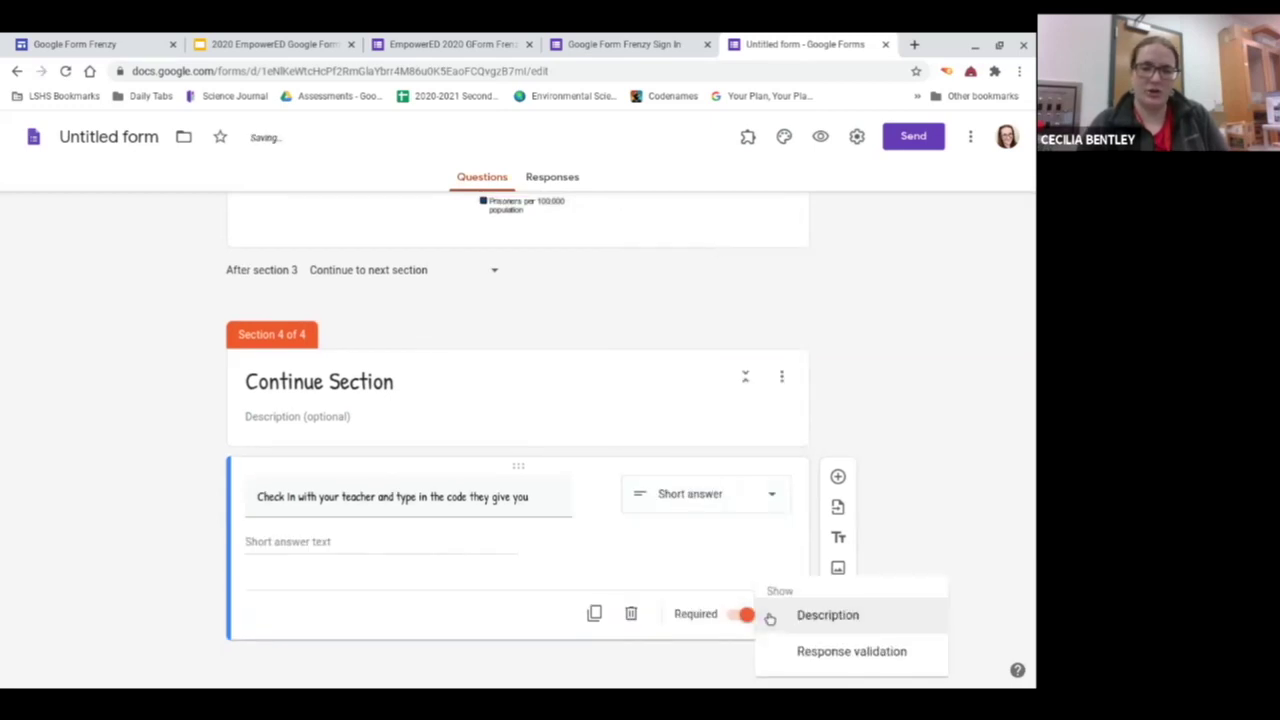
left_click(799, 651)
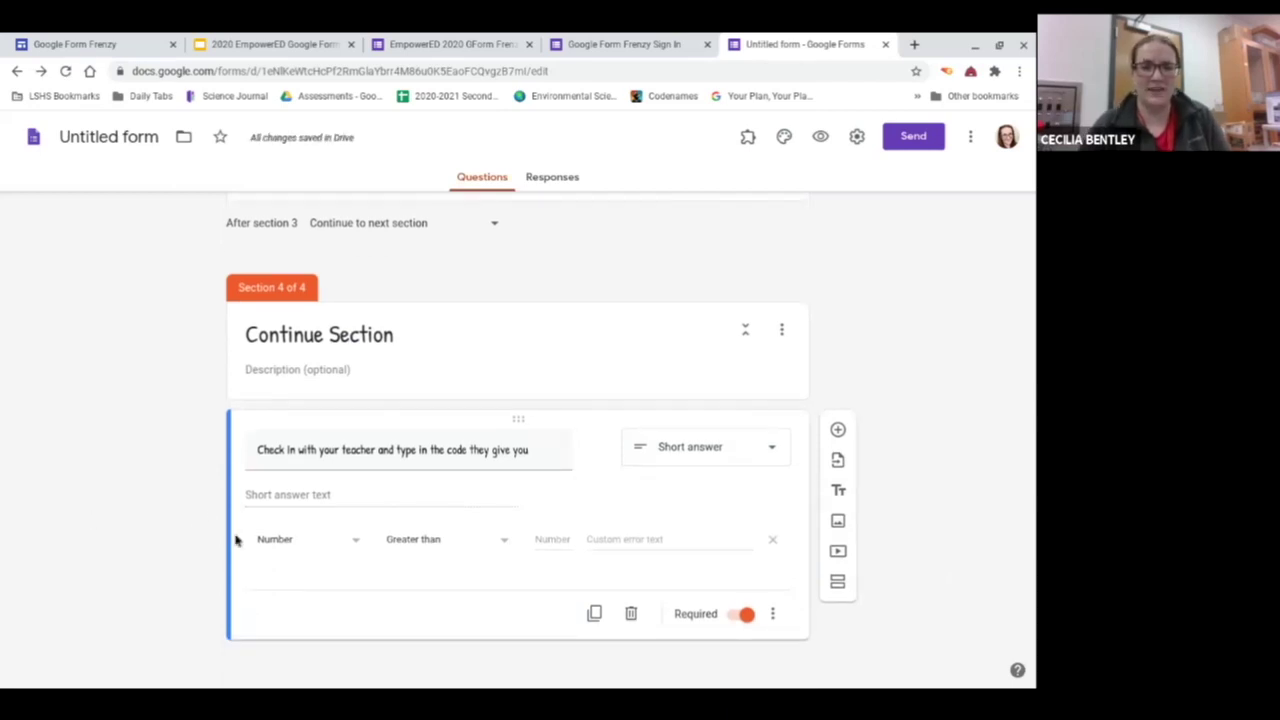
left_click(275, 543)
left_click(294, 598)
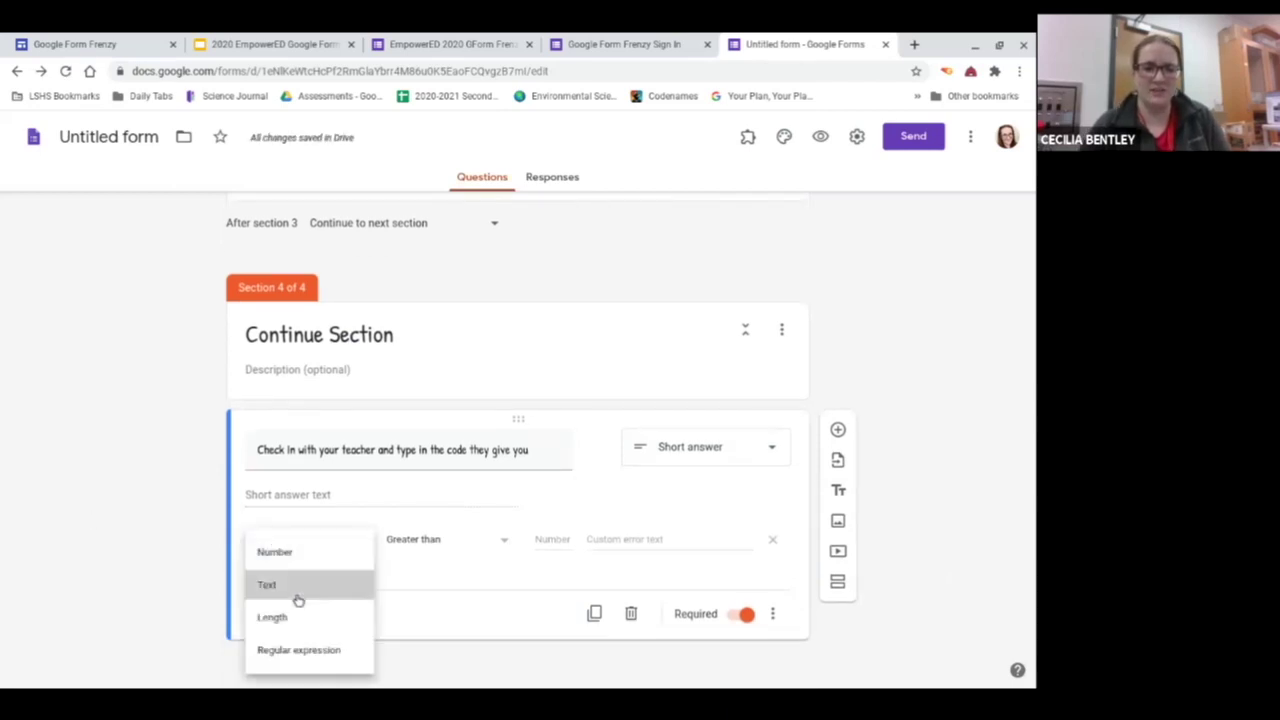
left_click(446, 544)
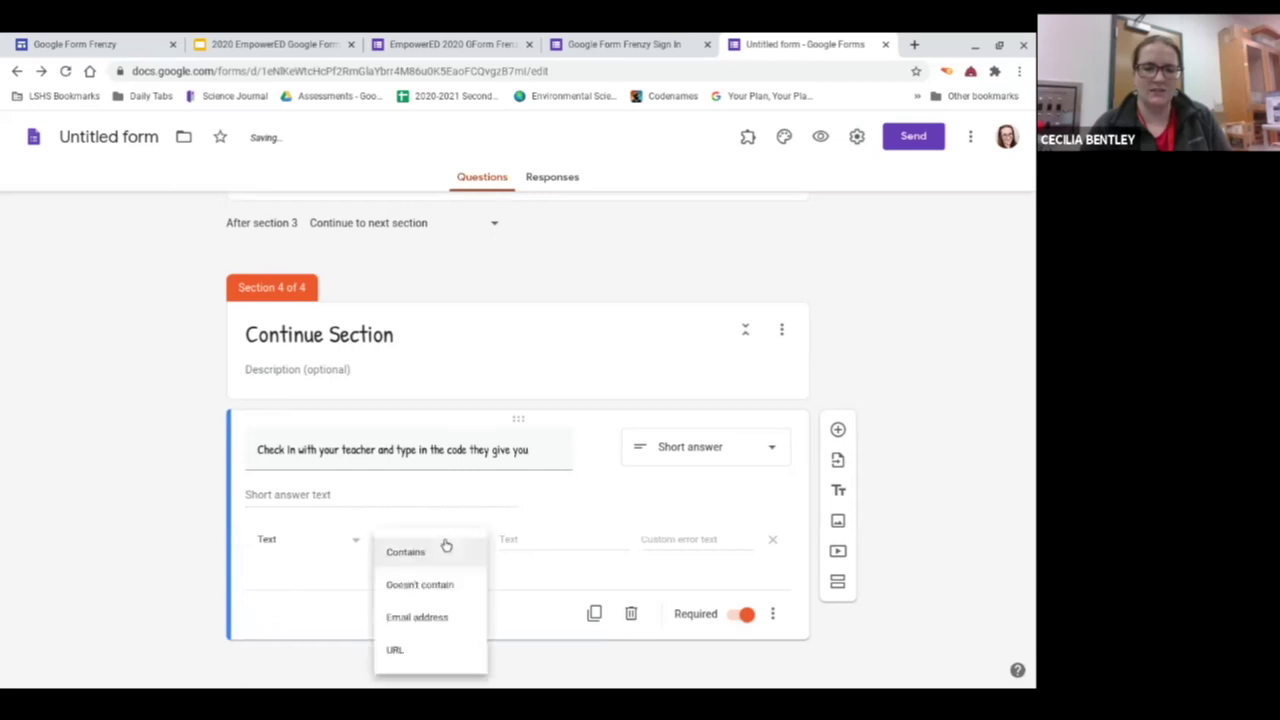
left_click(446, 548)
left_click(511, 541)
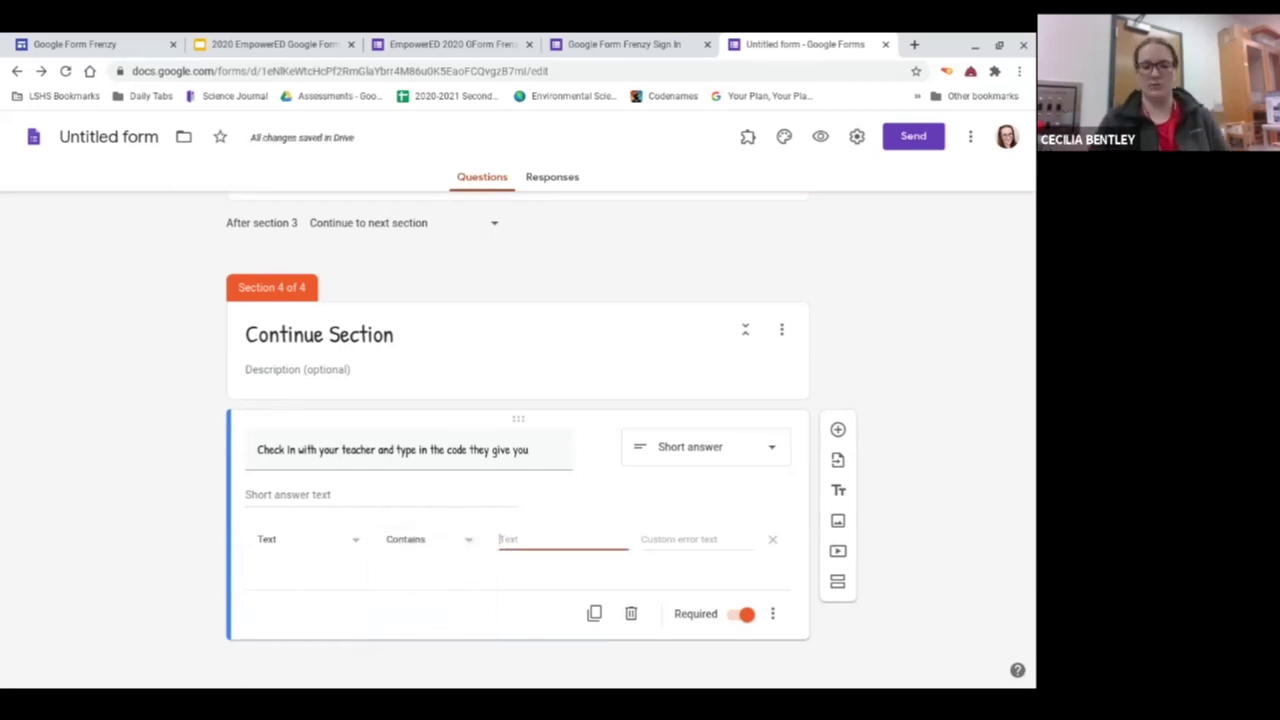
type("Pl")
key("BackSpace")
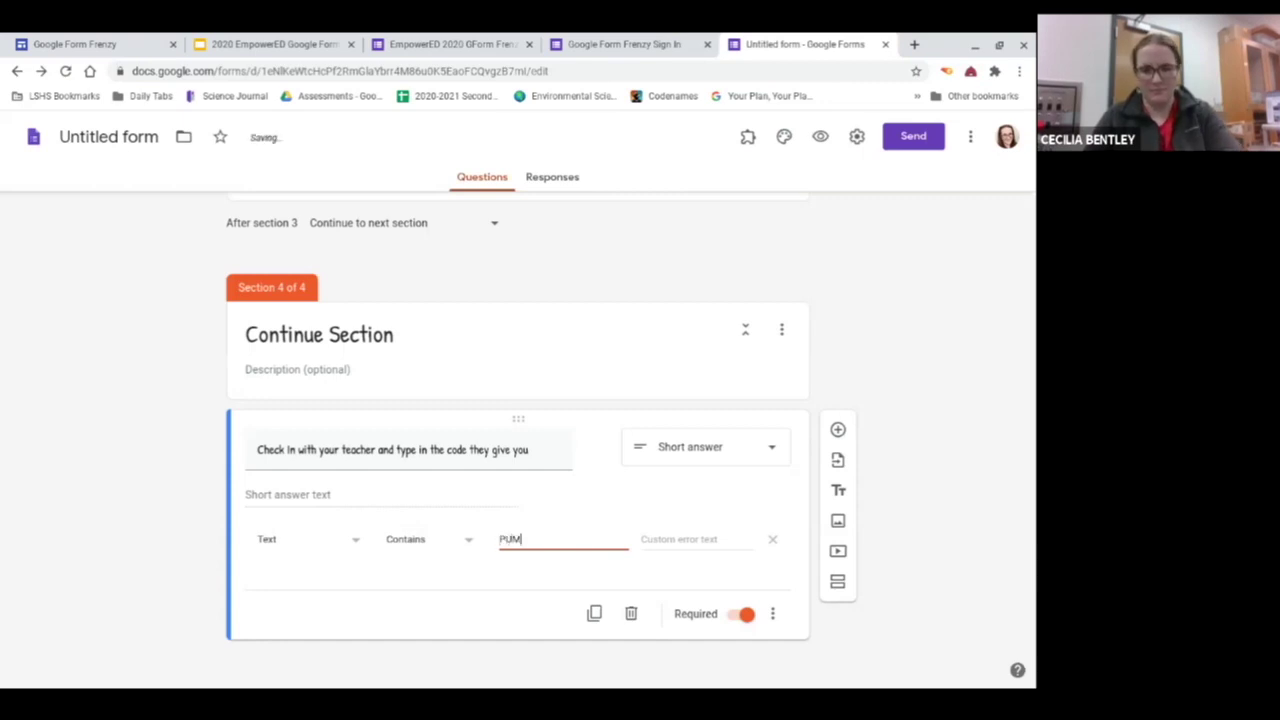
type("UMPKIN")
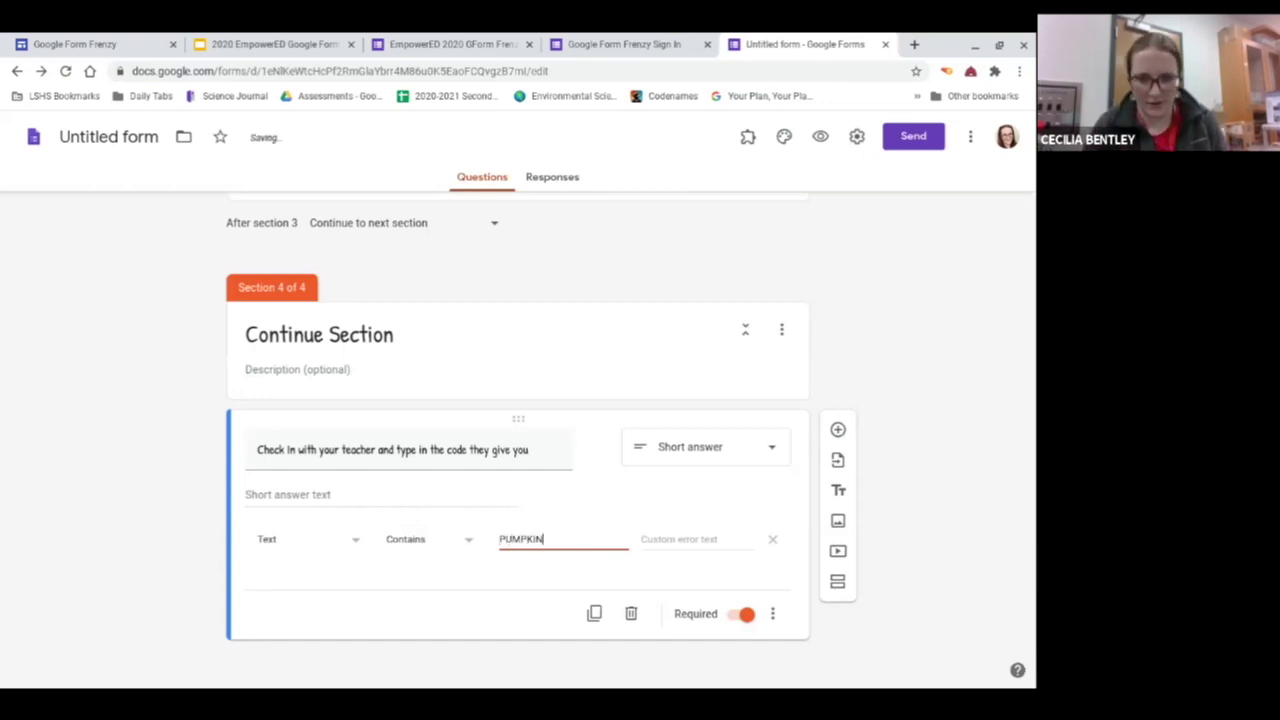
left_click(530, 576)
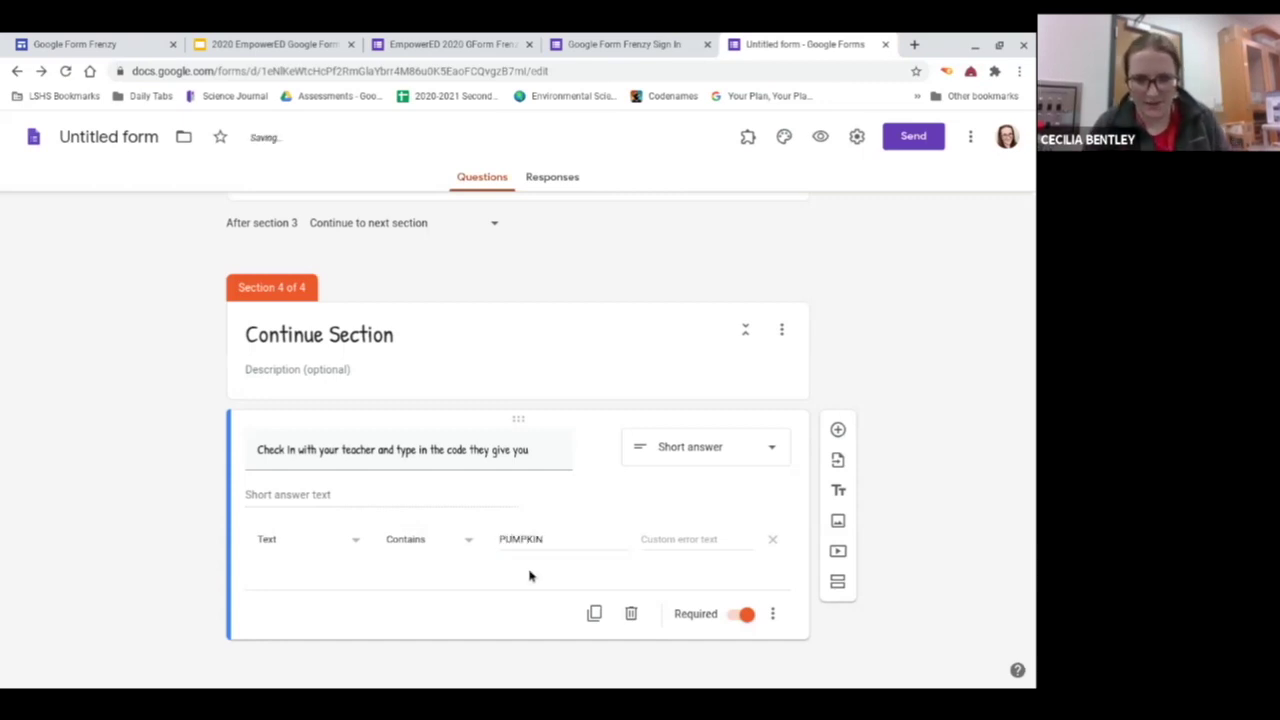
Step: Set the custom error text of the check-in question's response validation to "Try the code again"
left_click(712, 539)
type("No")
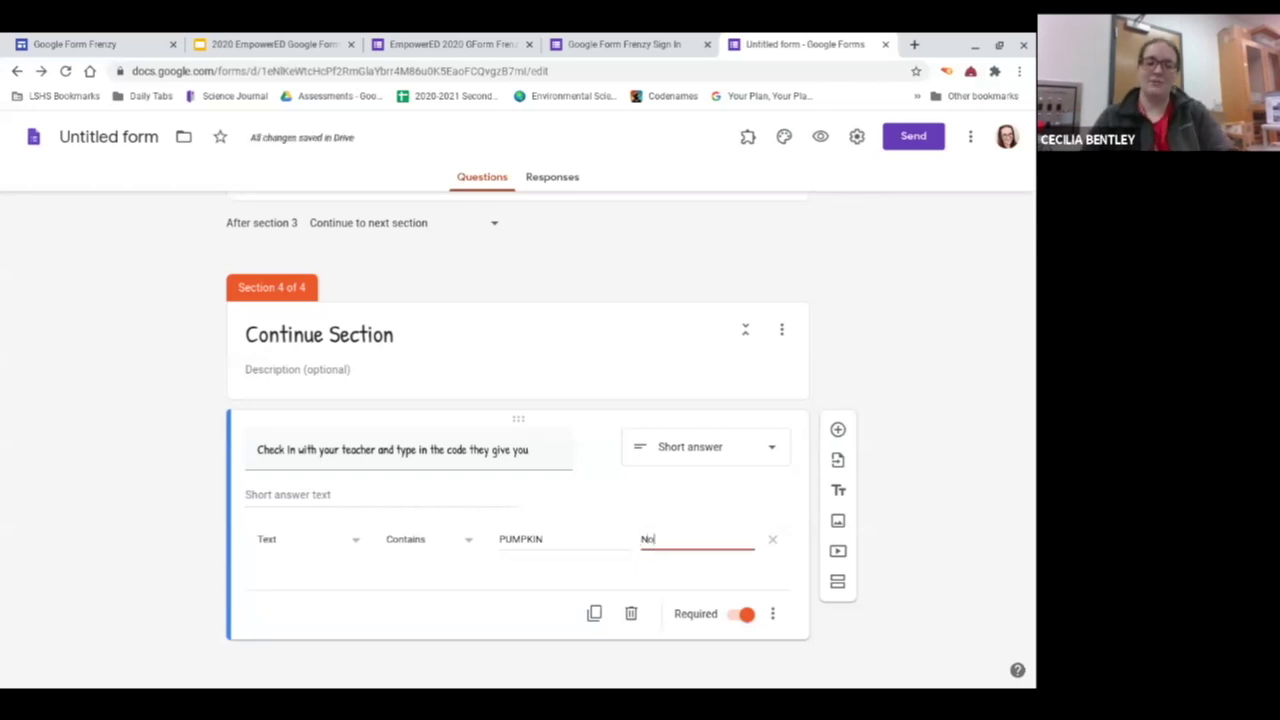
key("BackSpace")
key("BackSpace")
type("Try")
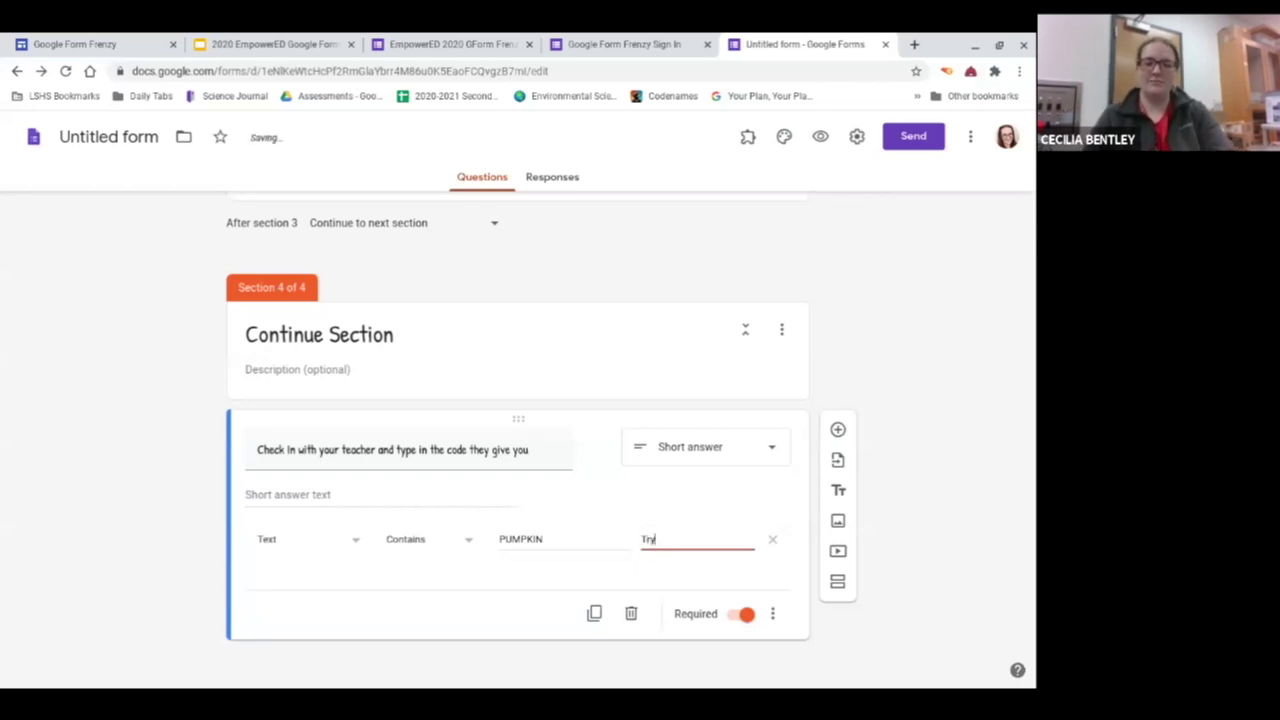
type(" the code again")
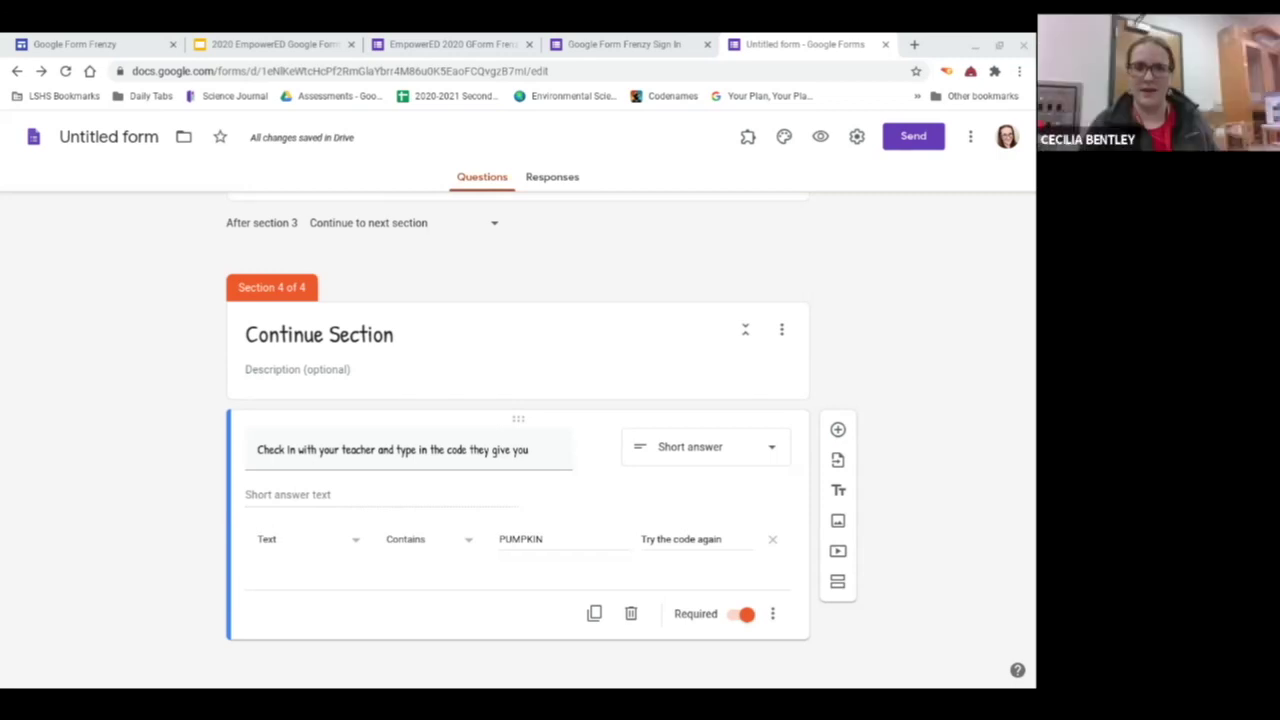
left_click(853, 38)
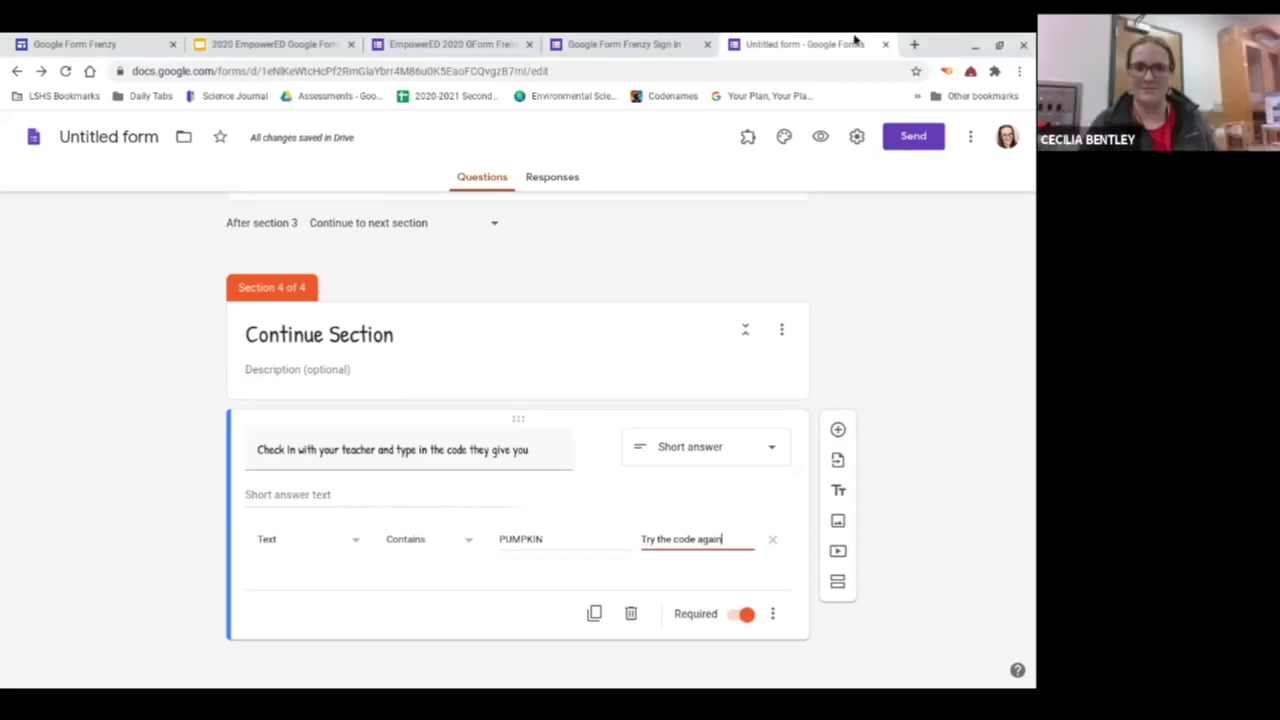
left_click(942, 314)
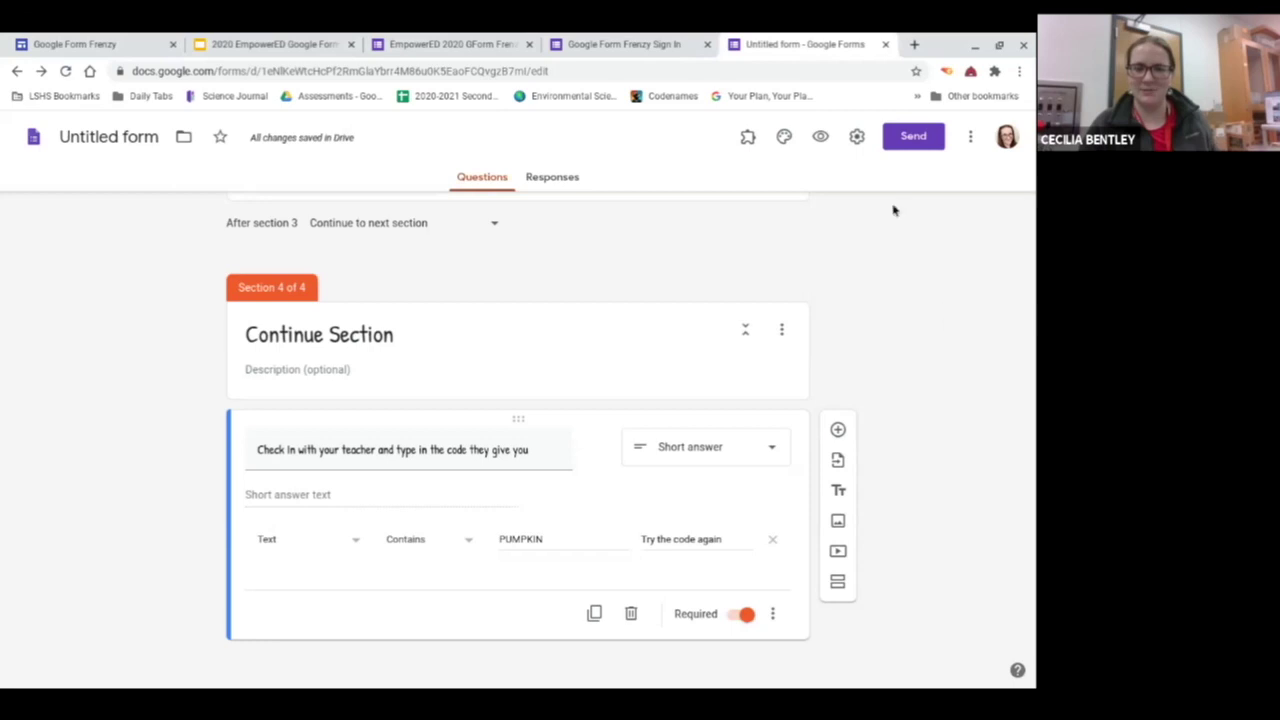
Step: In the form settings, remove the restriction to Frisco Independent School District users and limit the form to 1 response
left_click(855, 143)
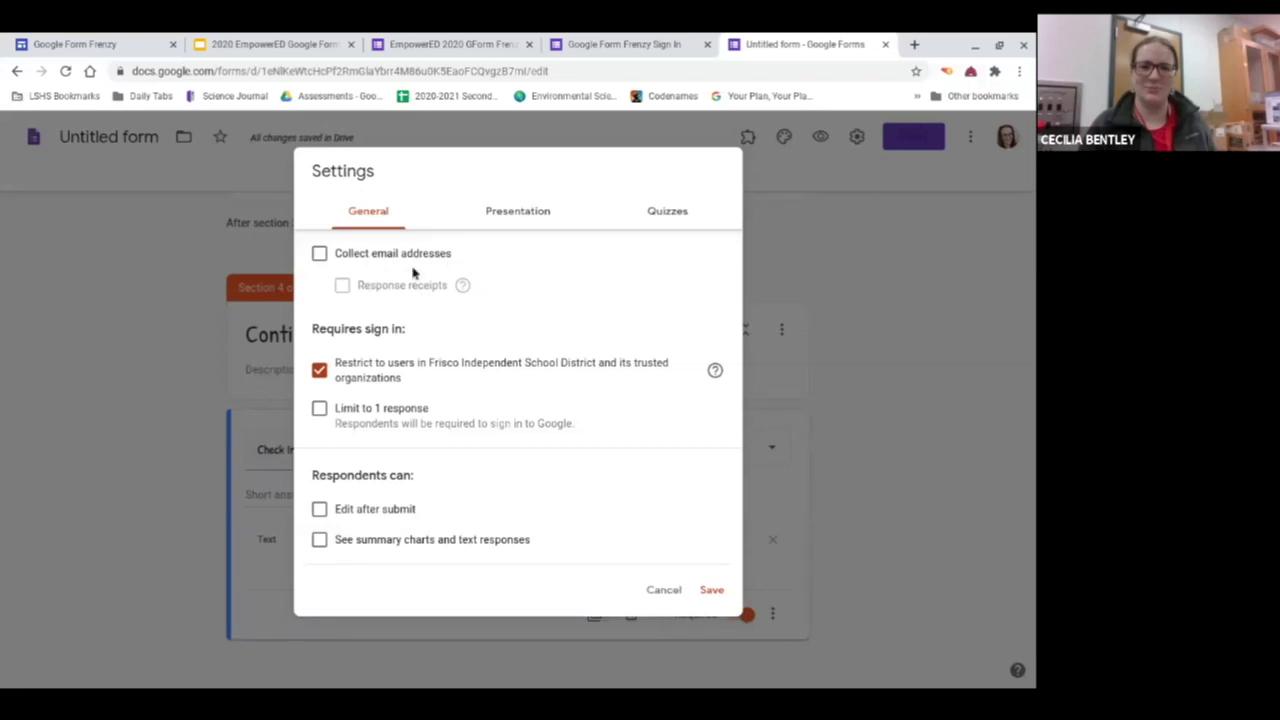
left_click(320, 375)
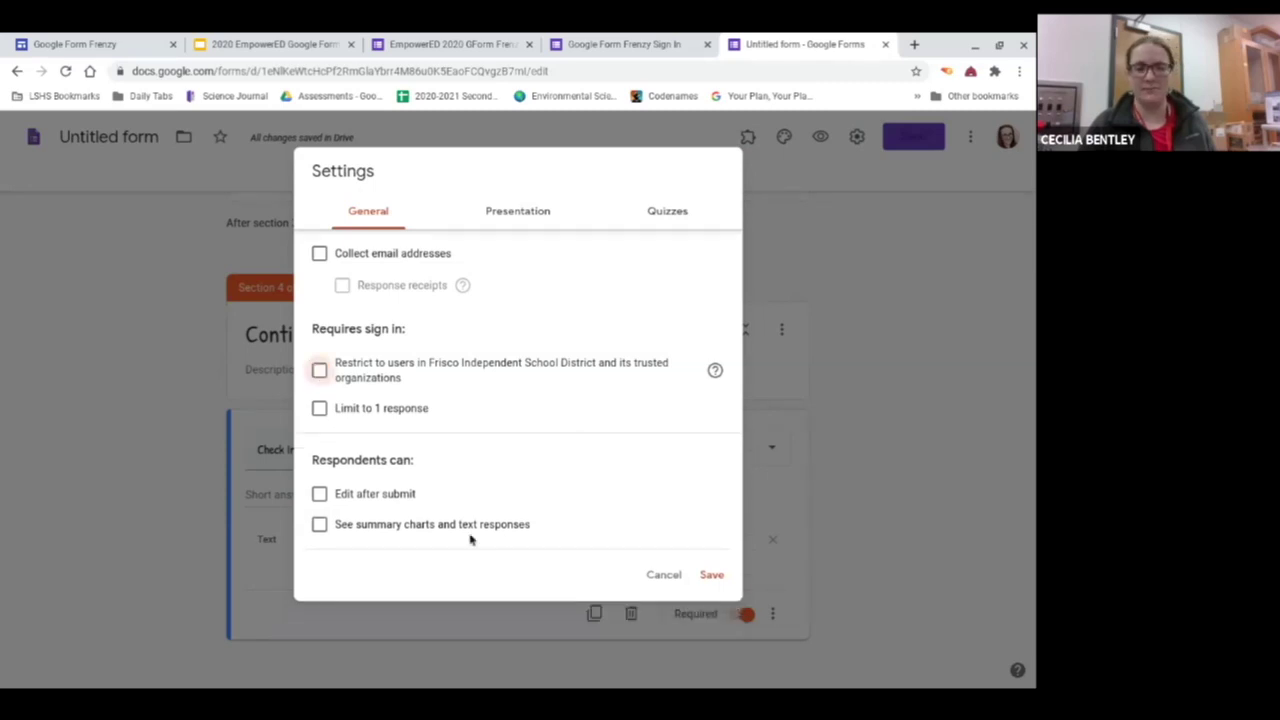
left_click(486, 421)
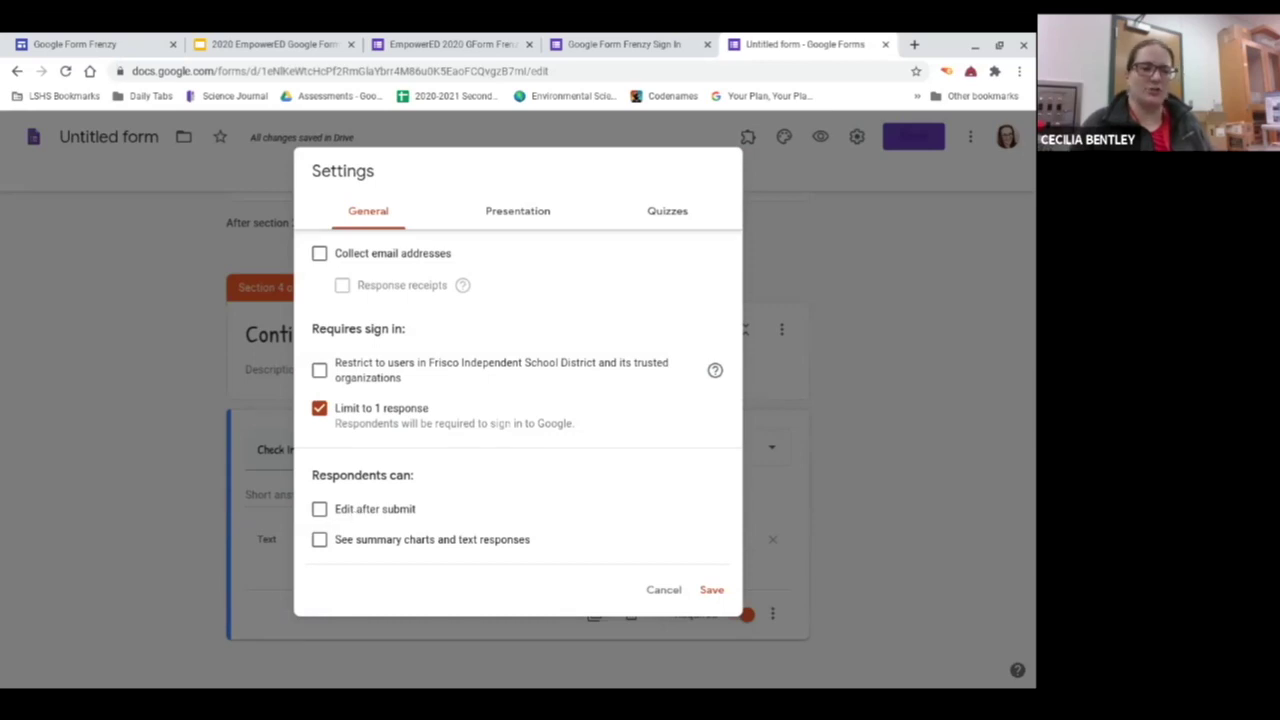
left_click(348, 509)
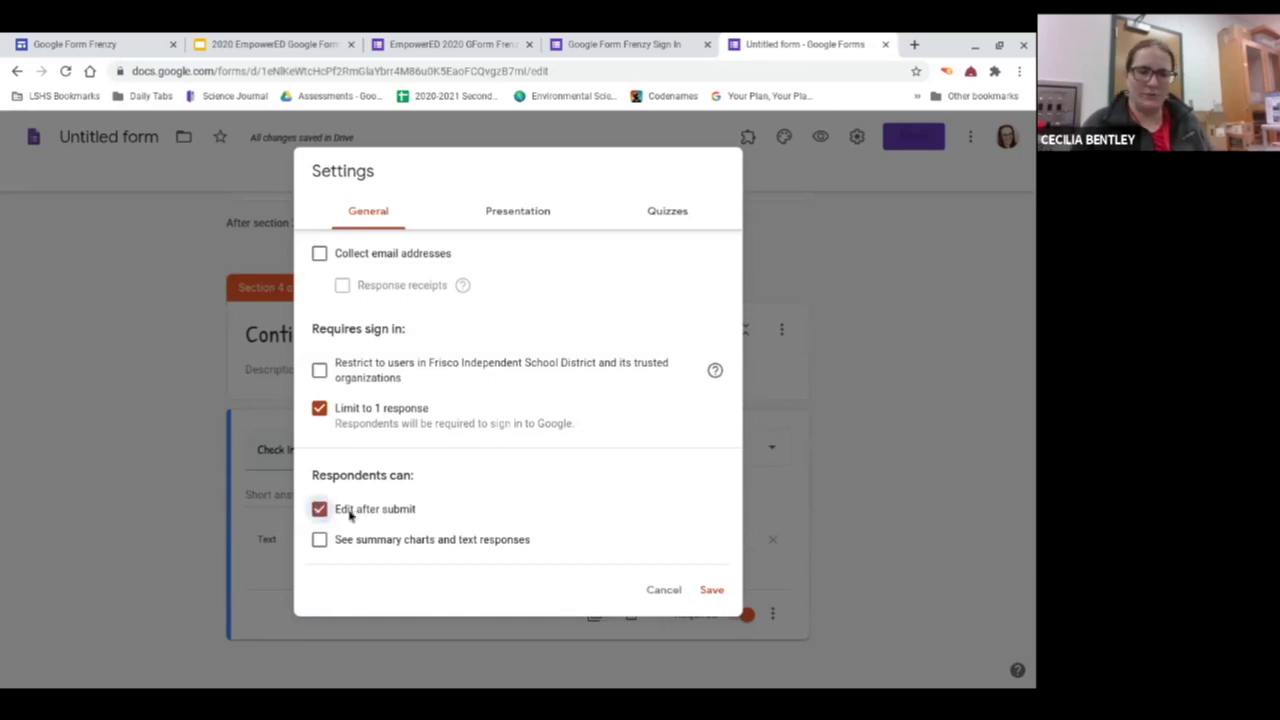
left_click(348, 509)
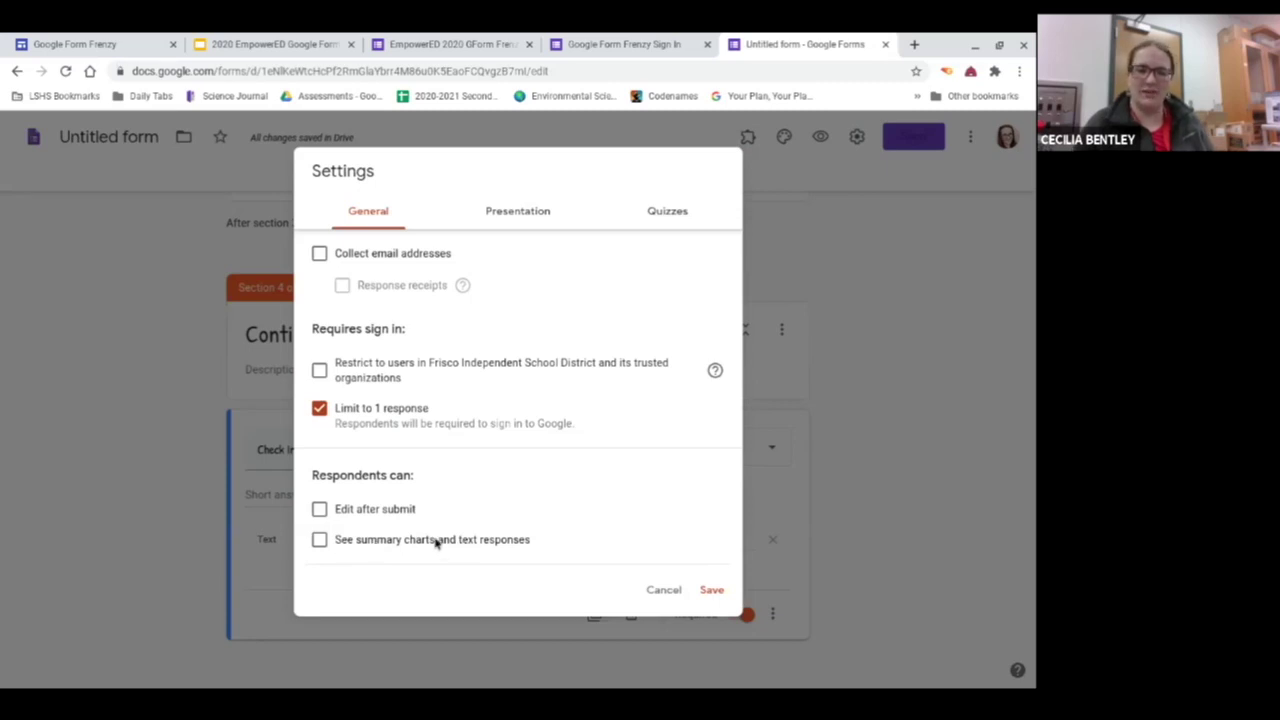
Step: Turn on shuffled question order and make the form a quiz
left_click(530, 215)
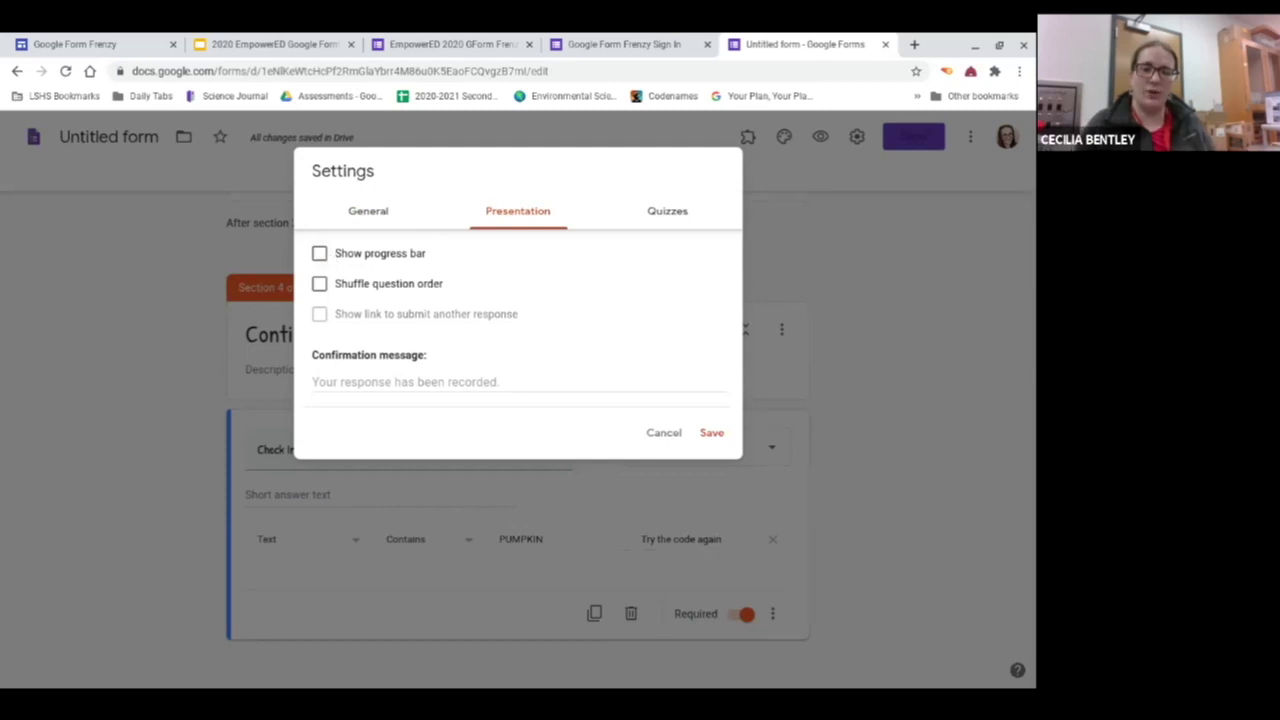
left_click(363, 287)
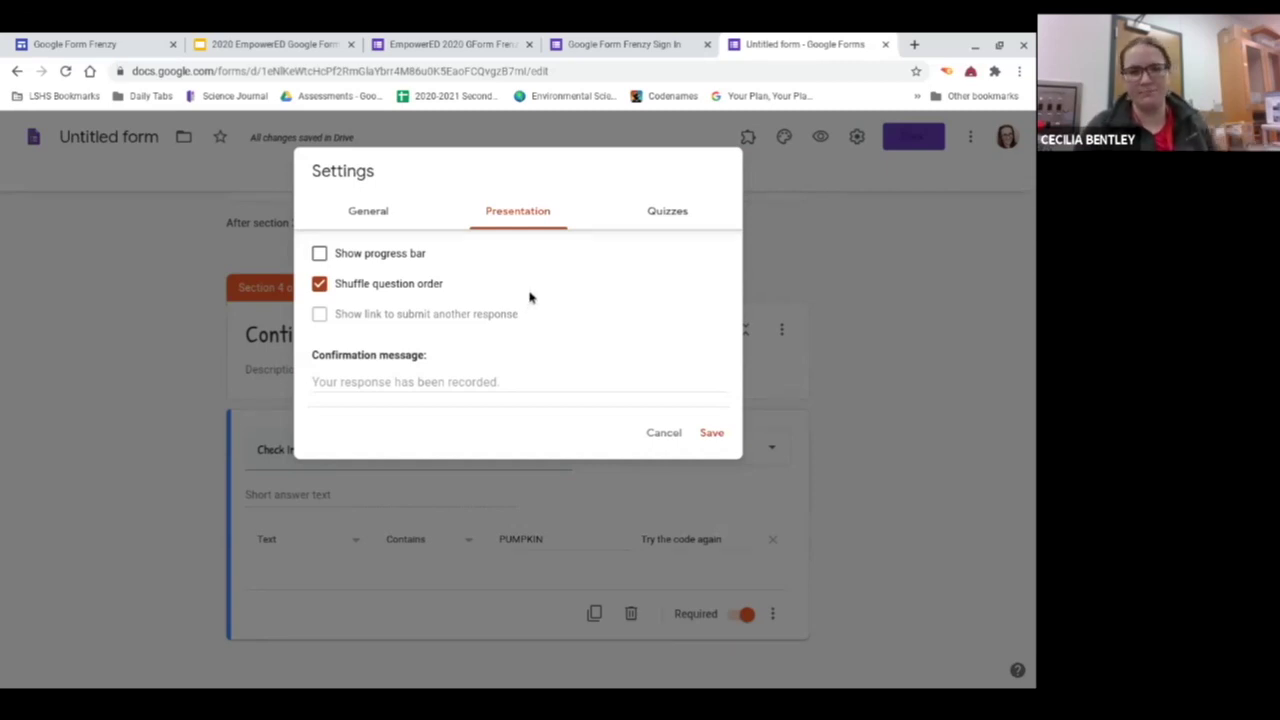
left_click(654, 228)
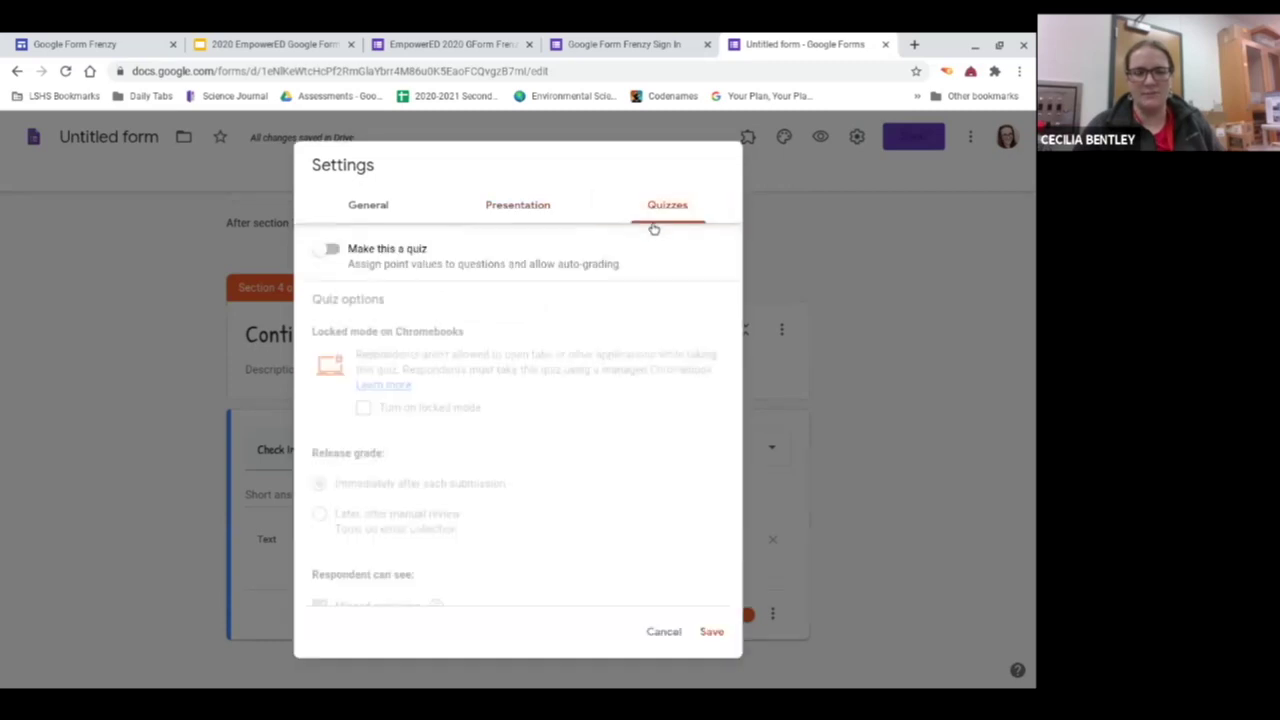
left_click(327, 252)
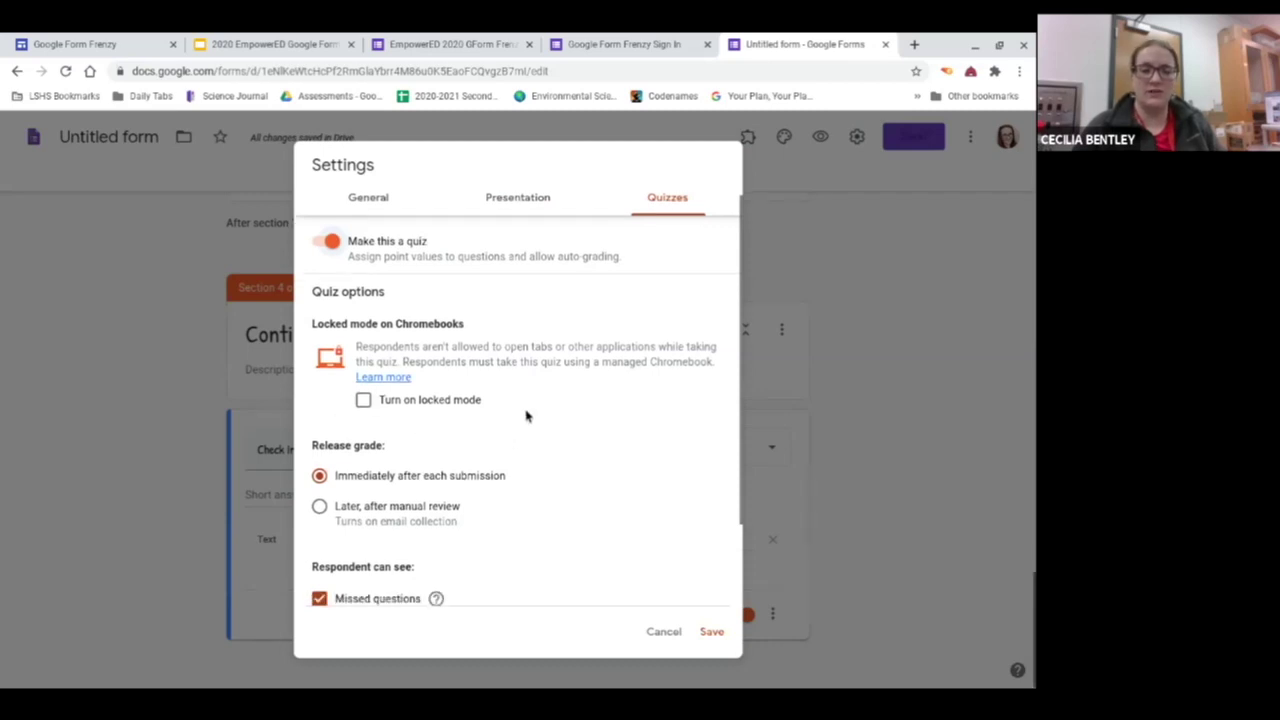
Step: Release grades immediately after each submission, show respondents only point values without missed questions or correct answers, and save the settings
scroll(526, 414, "down", 3)
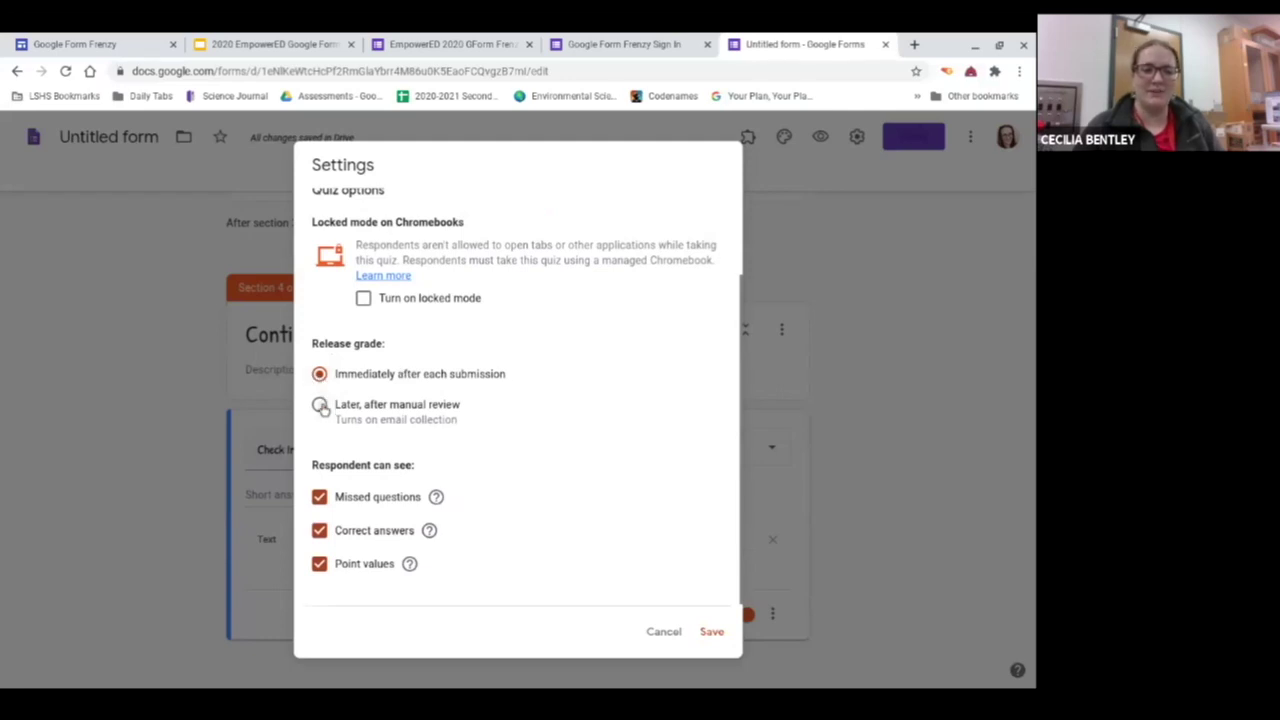
left_click(320, 405)
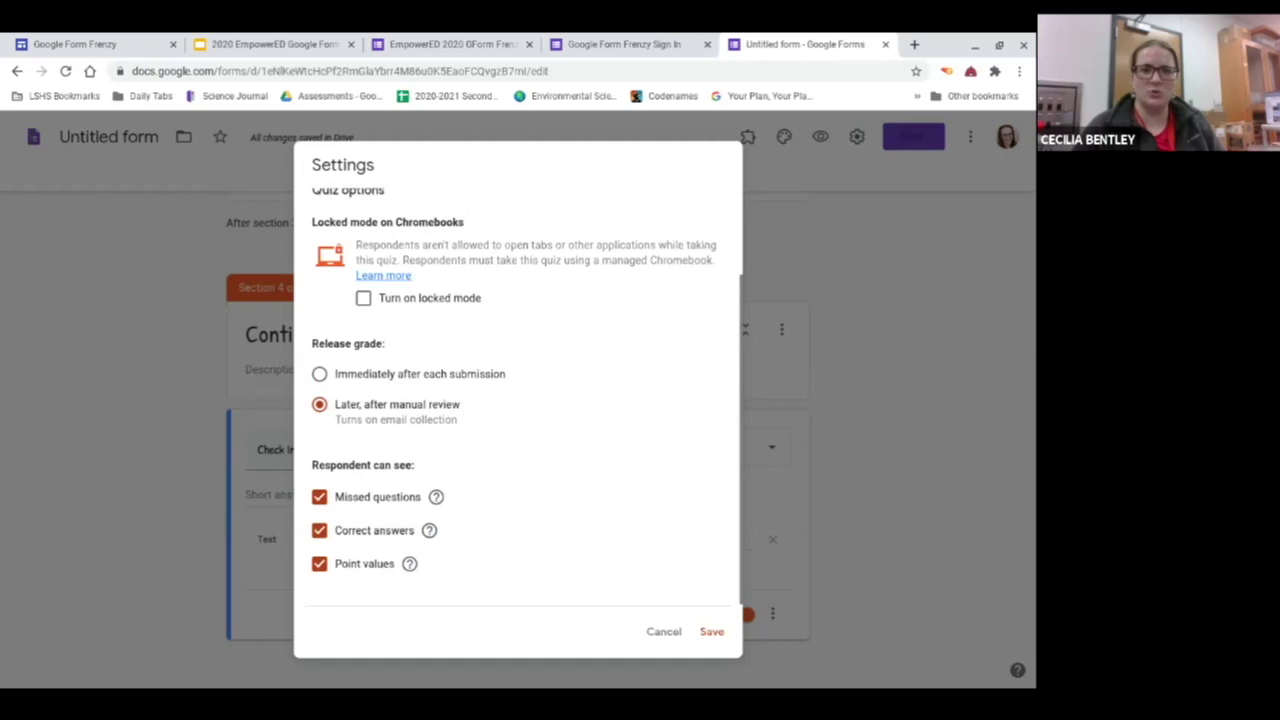
left_click(319, 374)
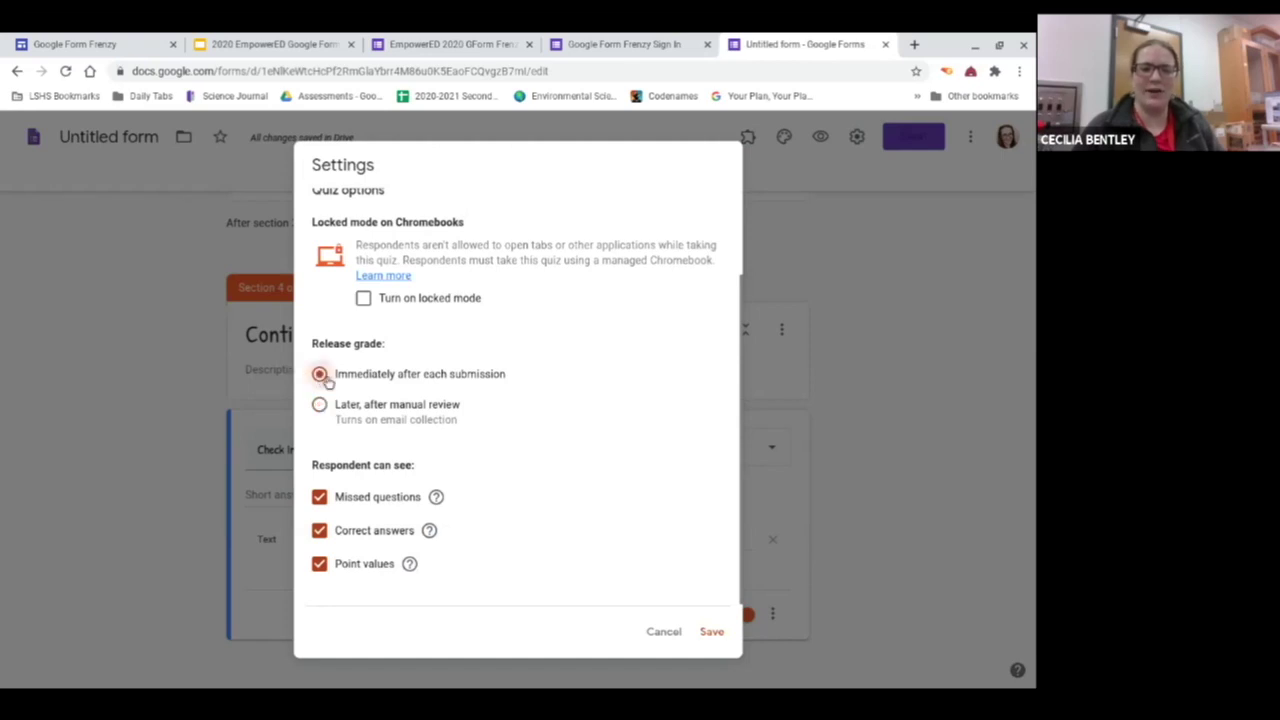
left_click(319, 497)
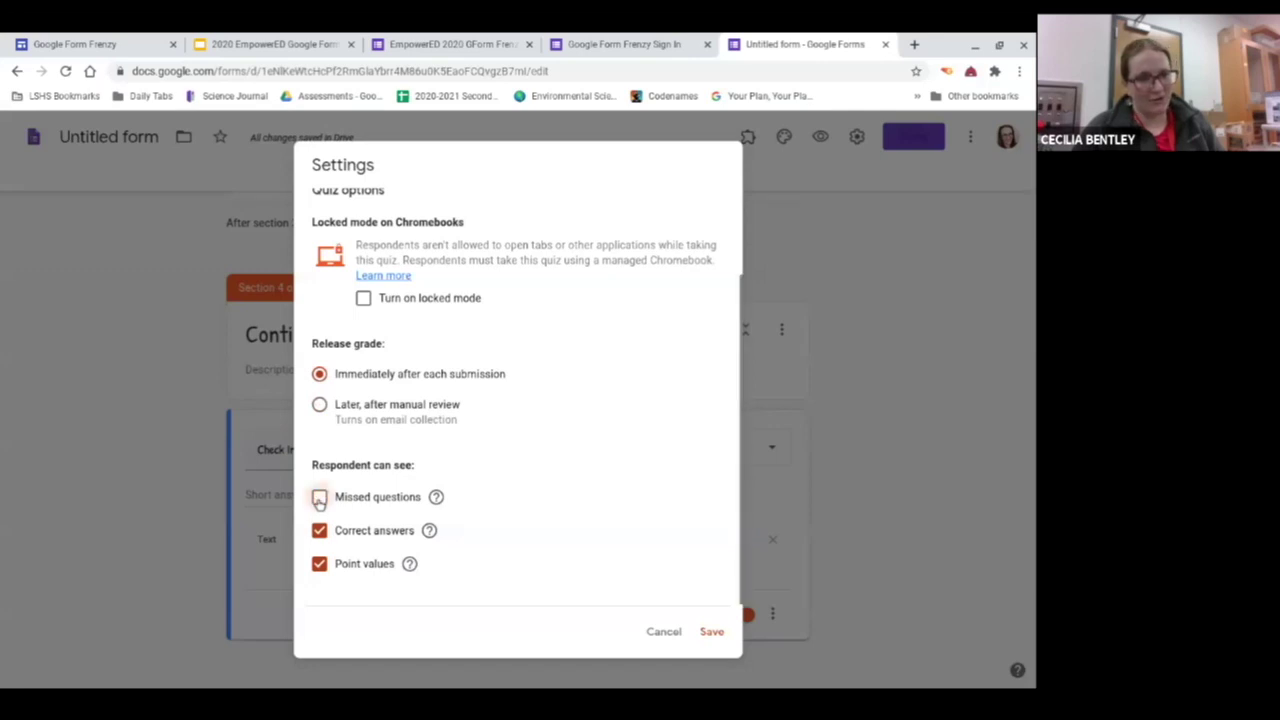
left_click(319, 532)
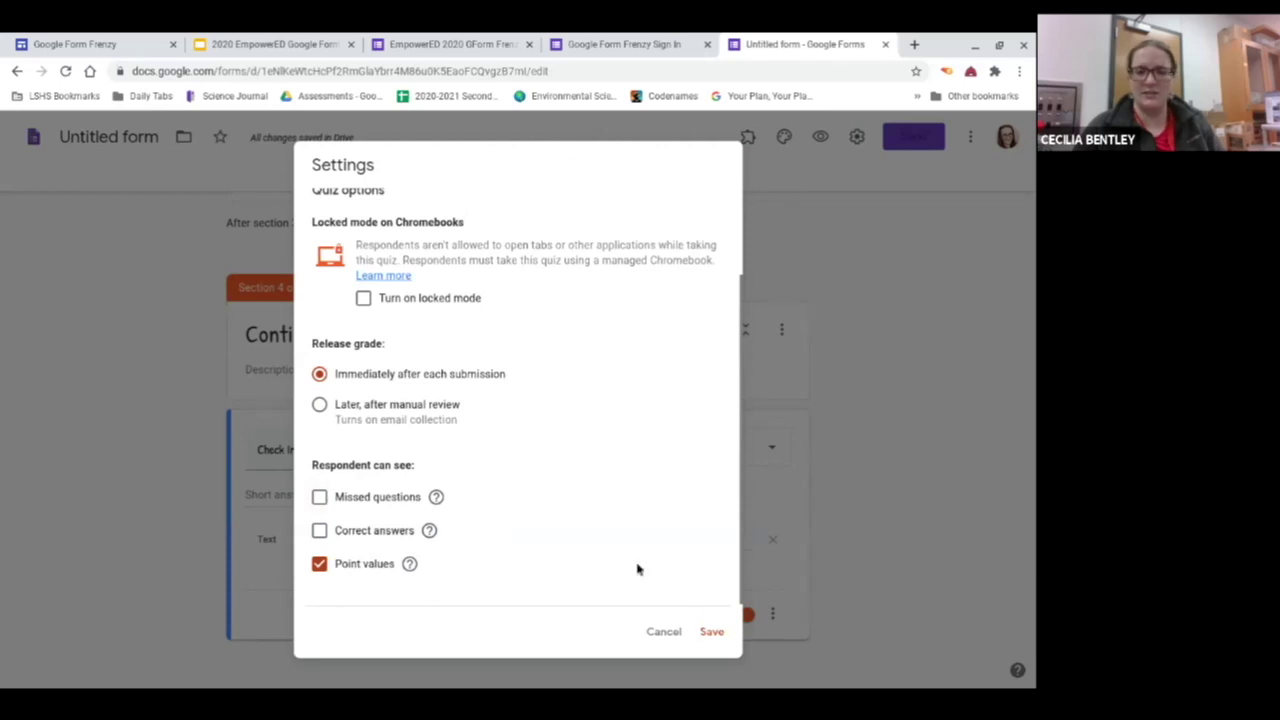
left_click(712, 632)
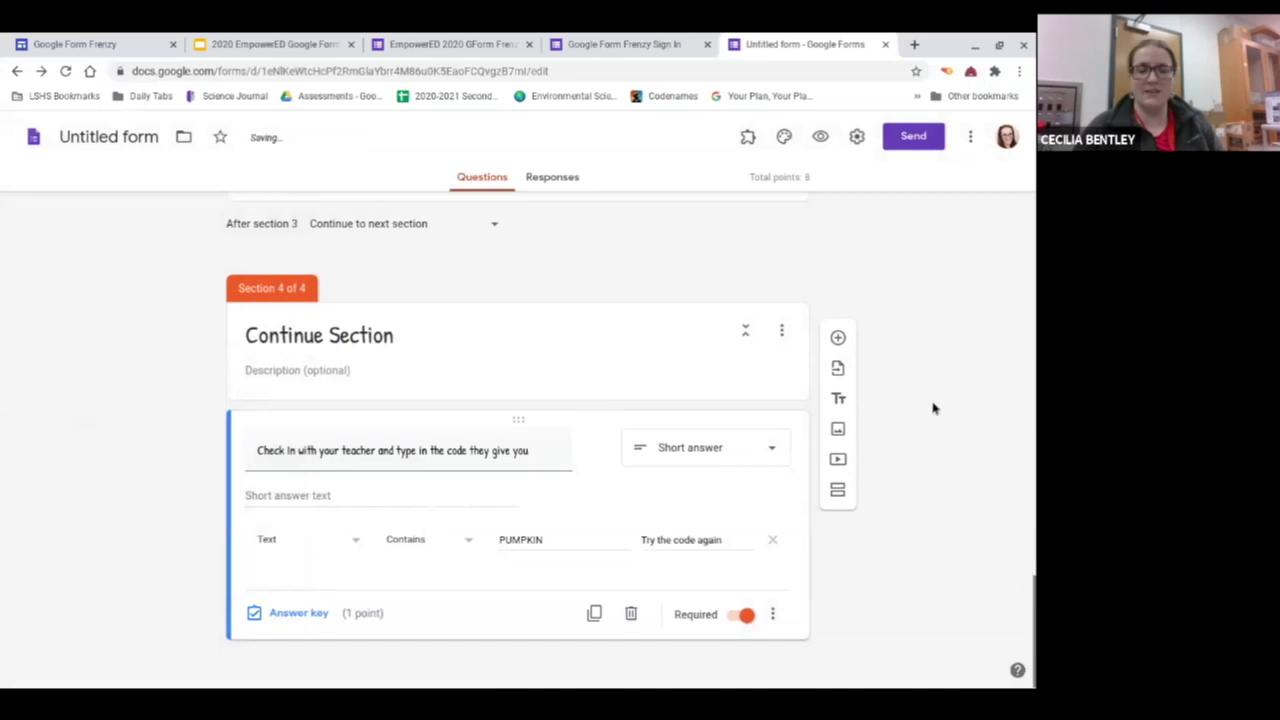
Step: Add a multiple choice question titled "Question 1" with the options a, b, c and d to the Continue Section
left_click(840, 341)
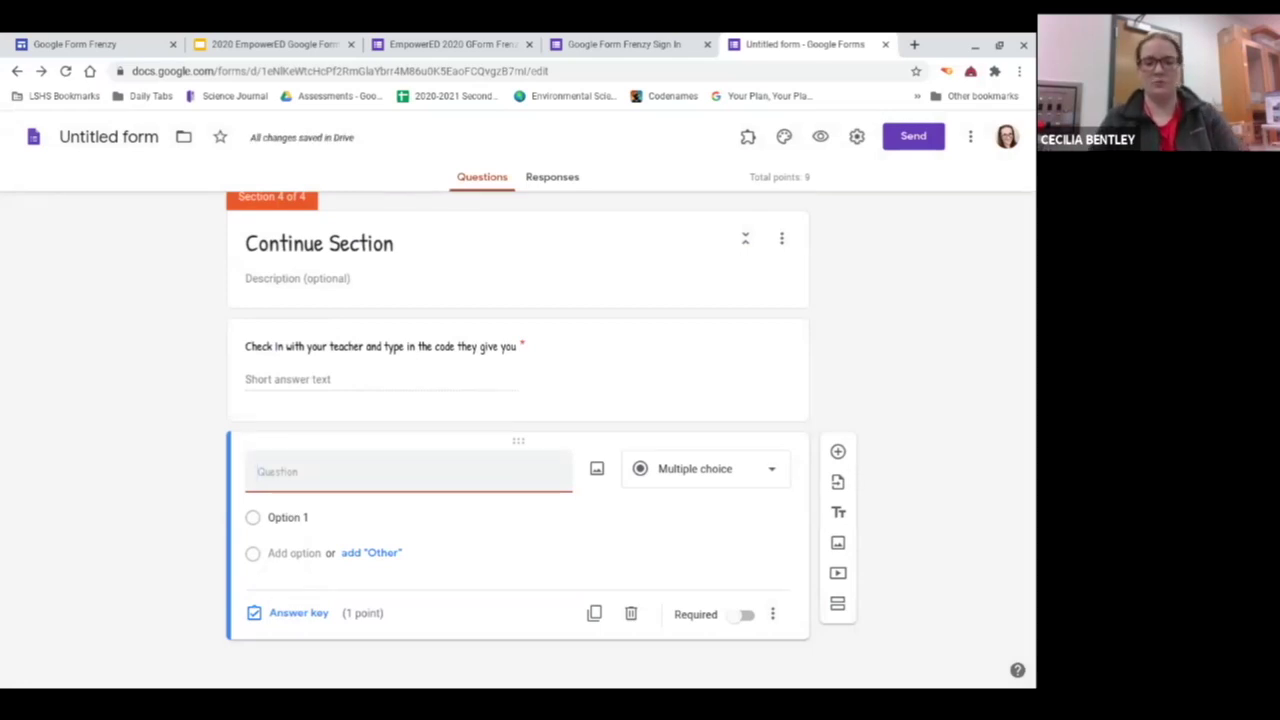
type("Question 1")
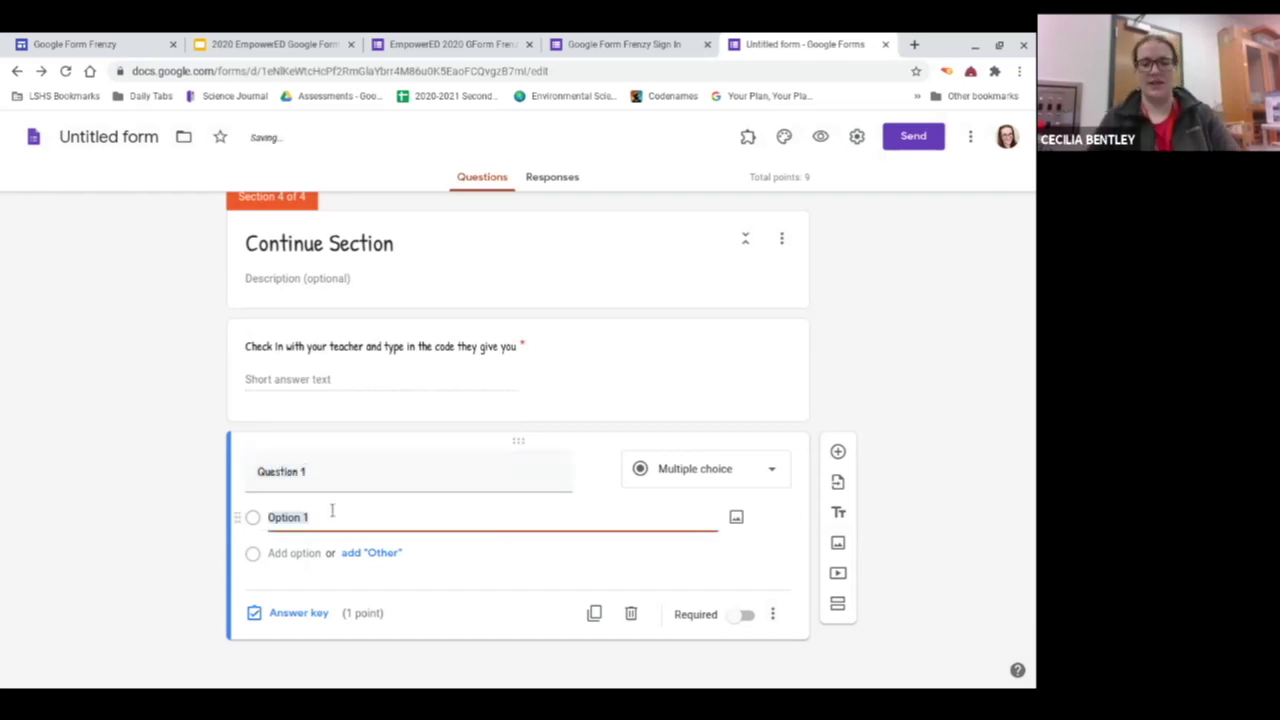
type("a")
key("Return")
type("b")
key("Return")
type("c")
key("Return")
type("d")
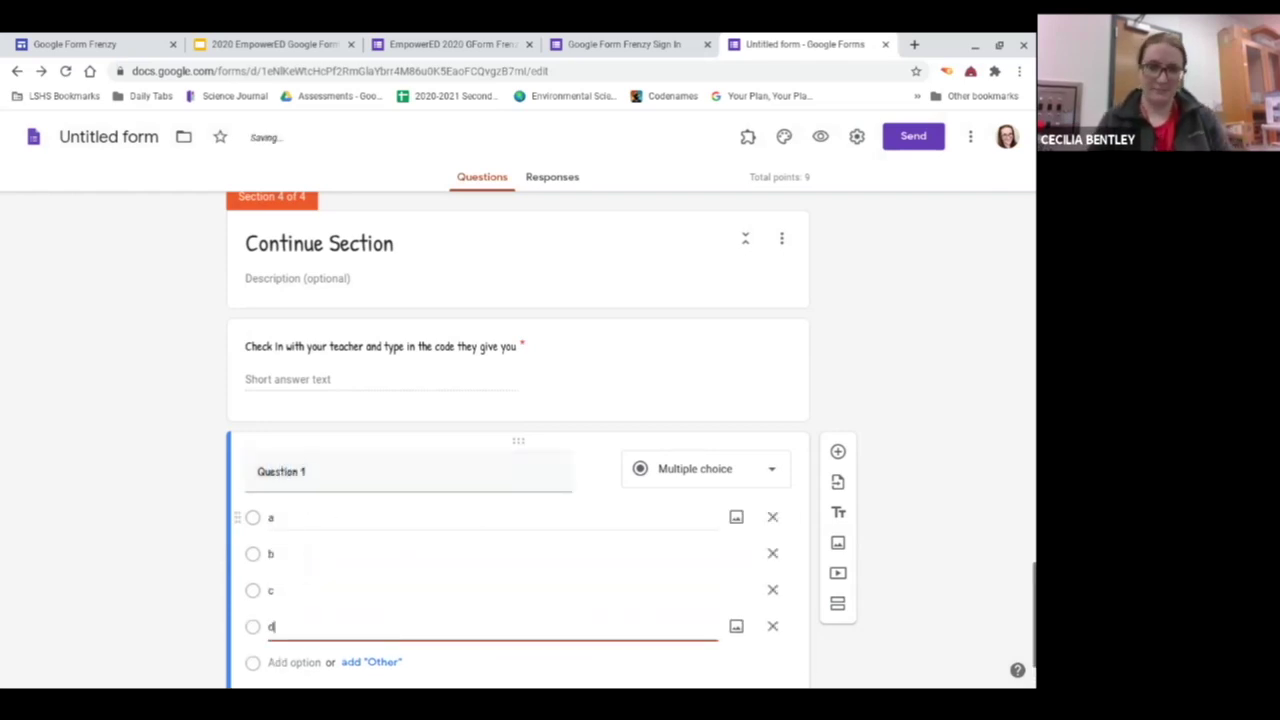
scroll(952, 433, "down", 1)
left_click(952, 433)
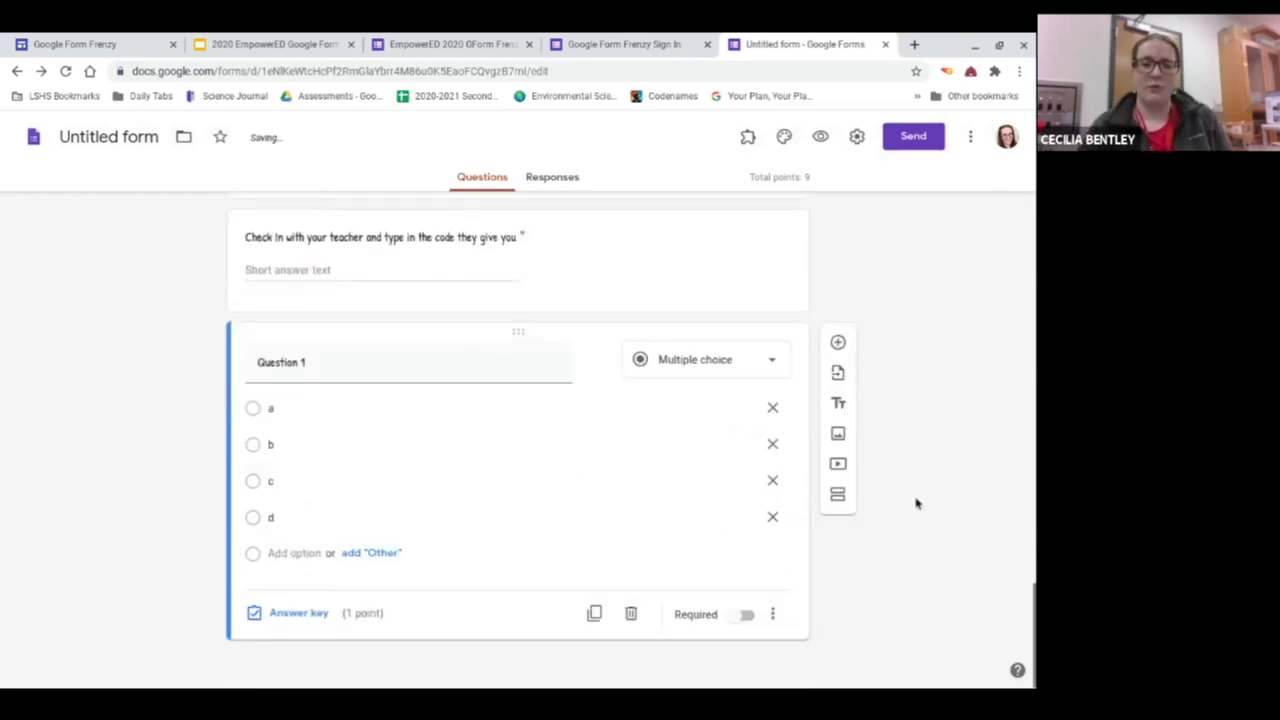
Step: Shuffle the option order of Question 1 and make the question required
left_click(772, 614)
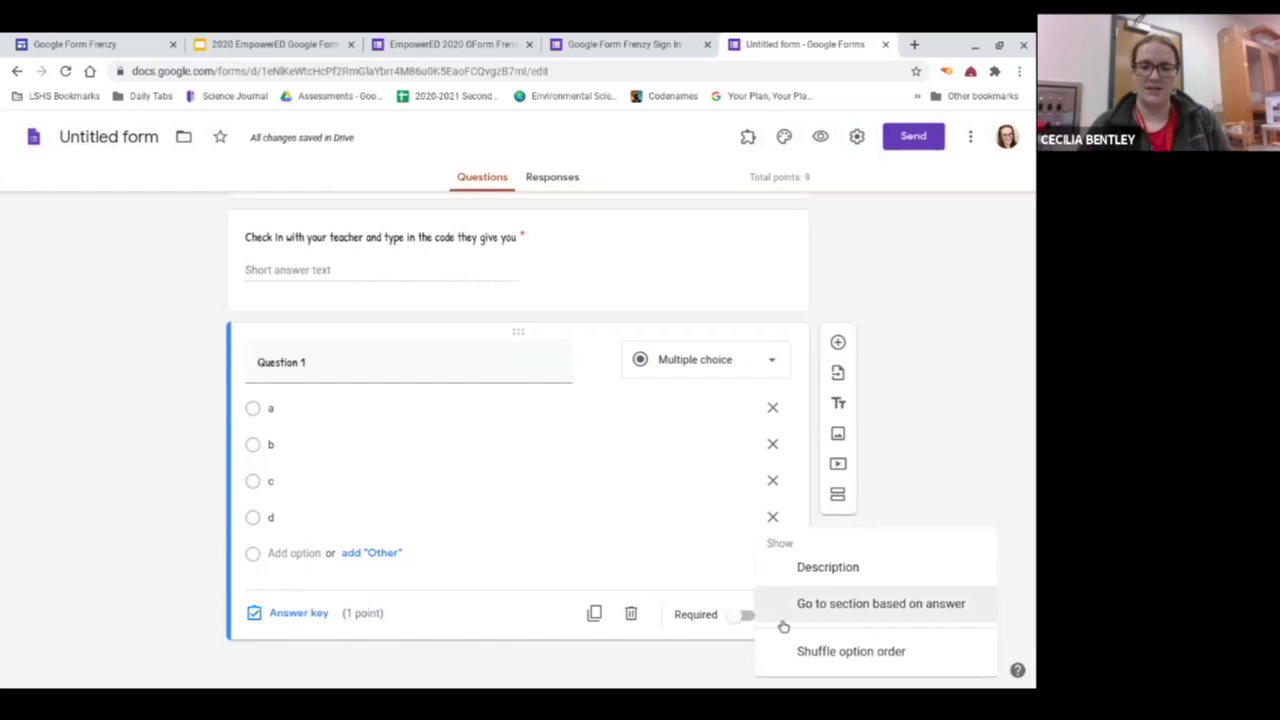
left_click(860, 651)
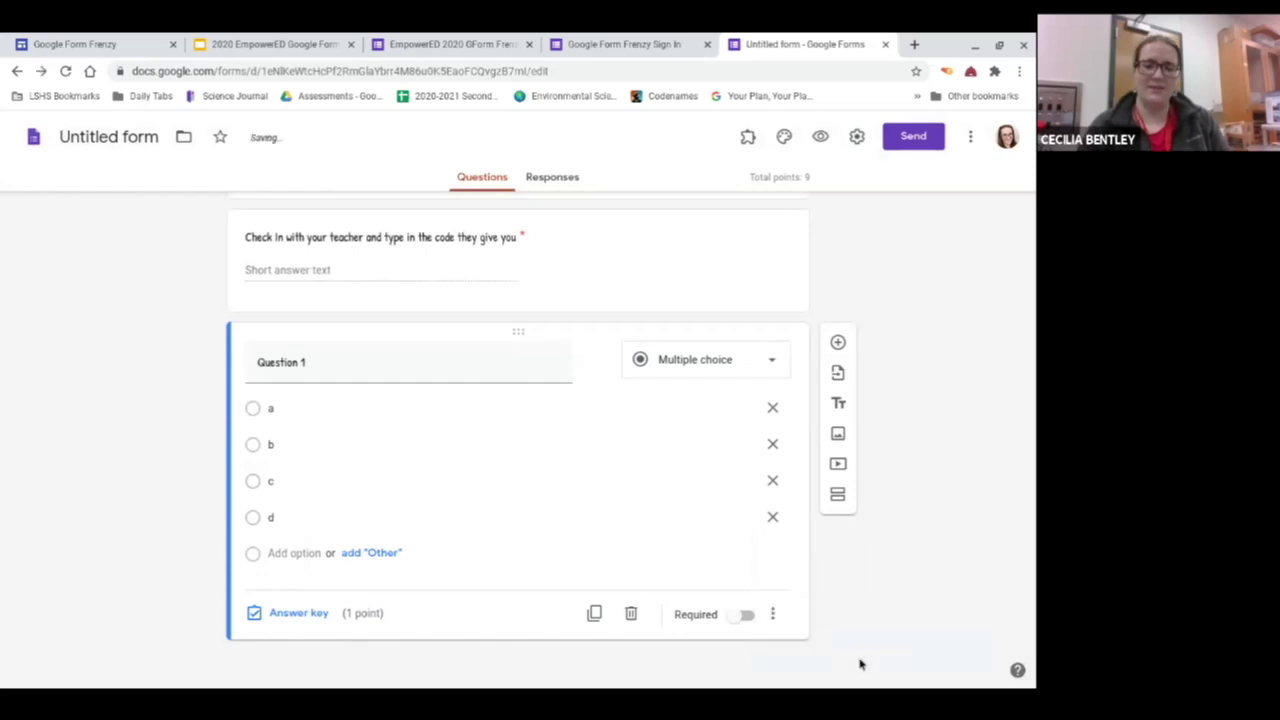
left_click(735, 624)
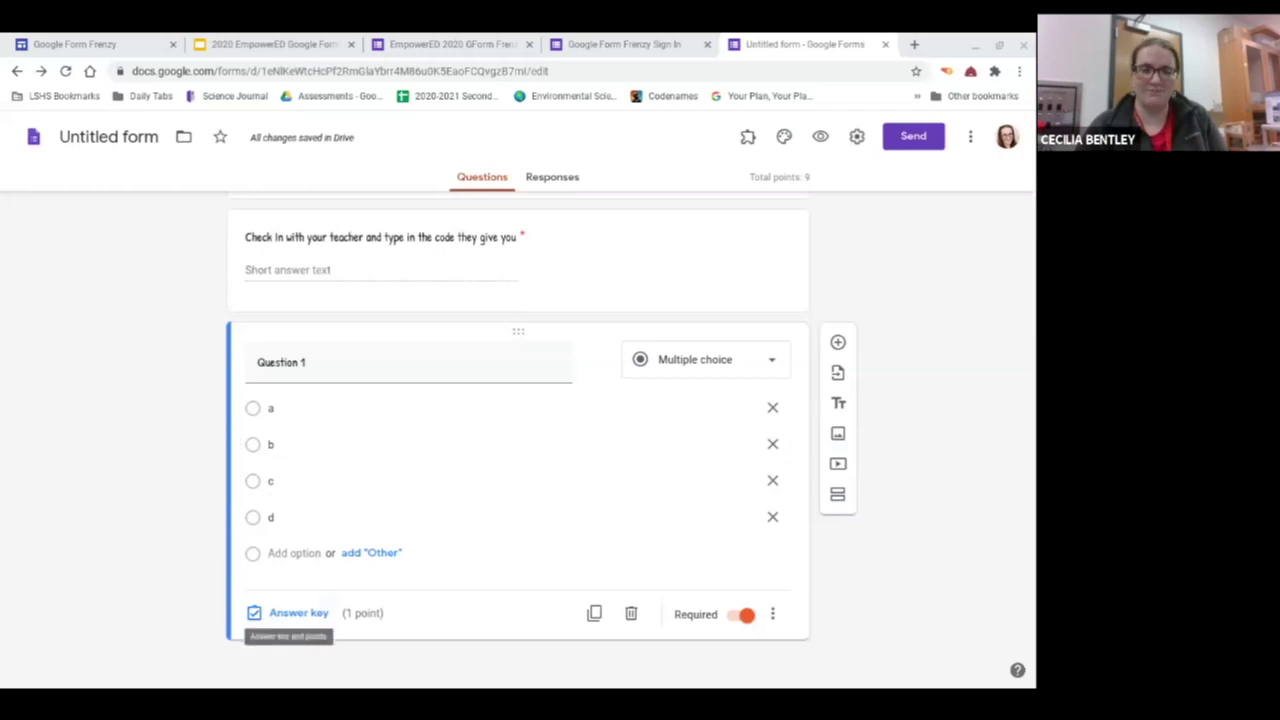
Step: Set the answer key of Question 1 to 5 points with c as the correct answer
left_click(292, 613)
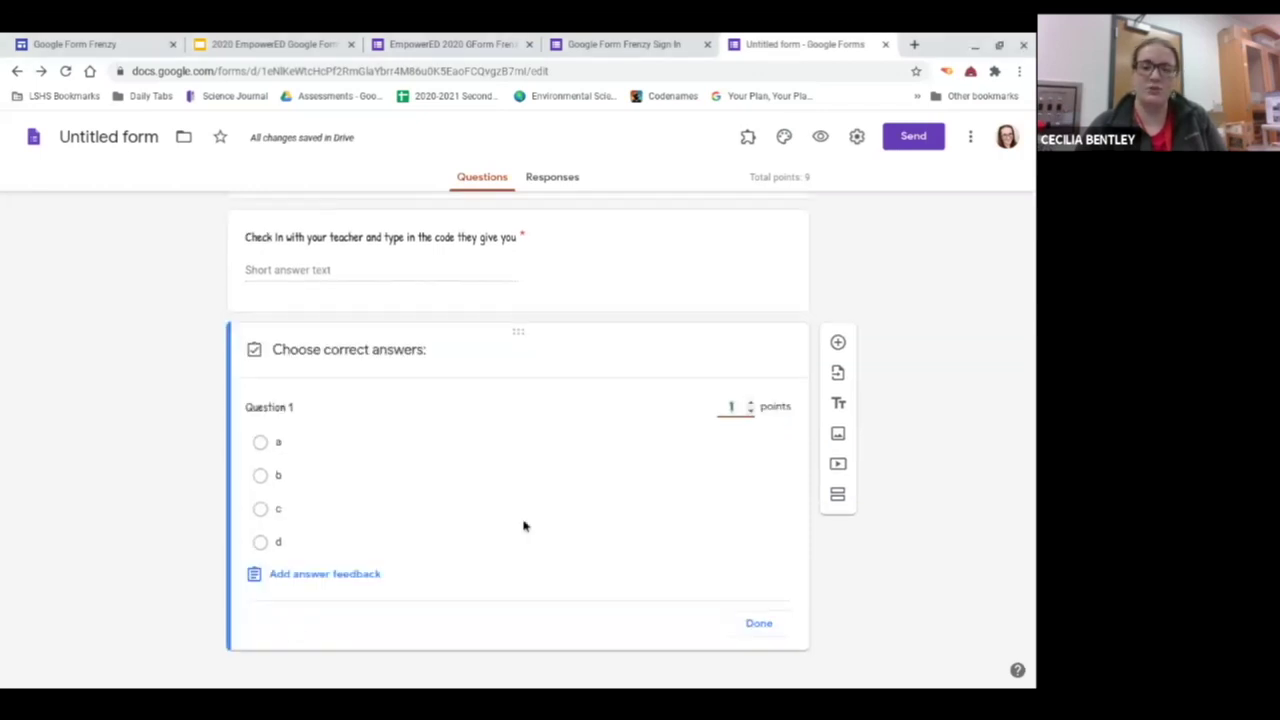
left_click(749, 404)
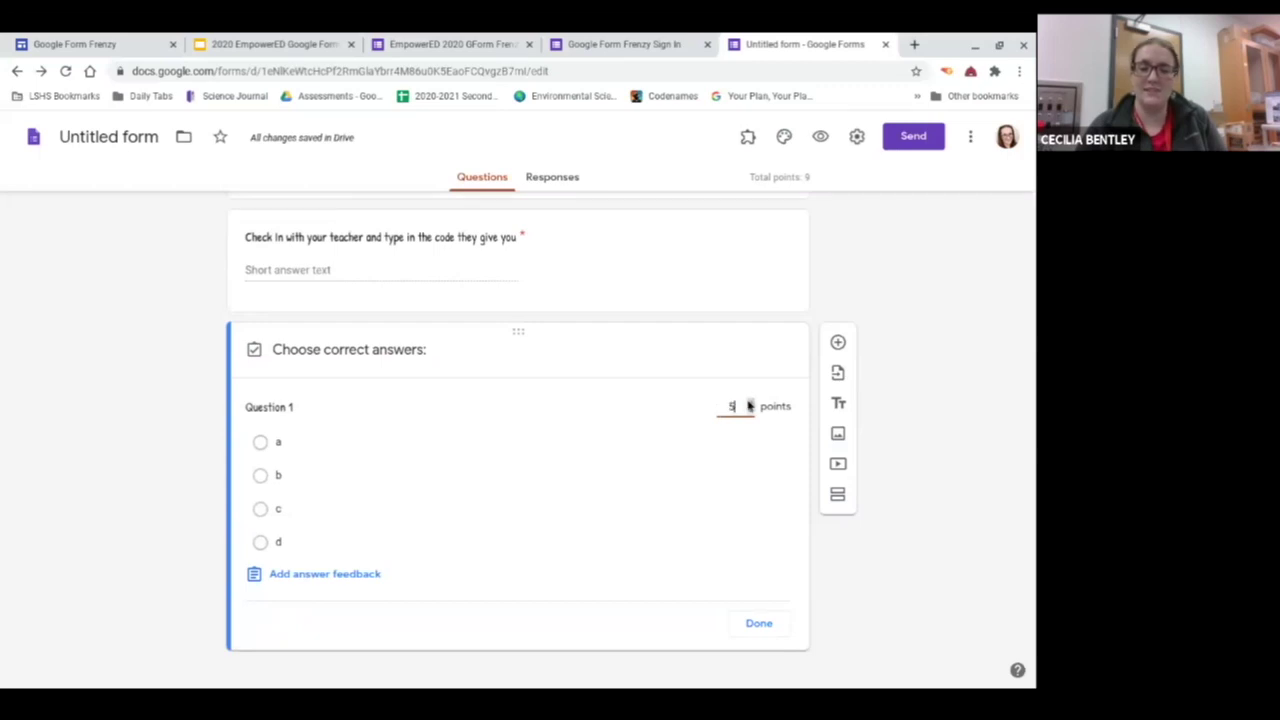
left_click(779, 503)
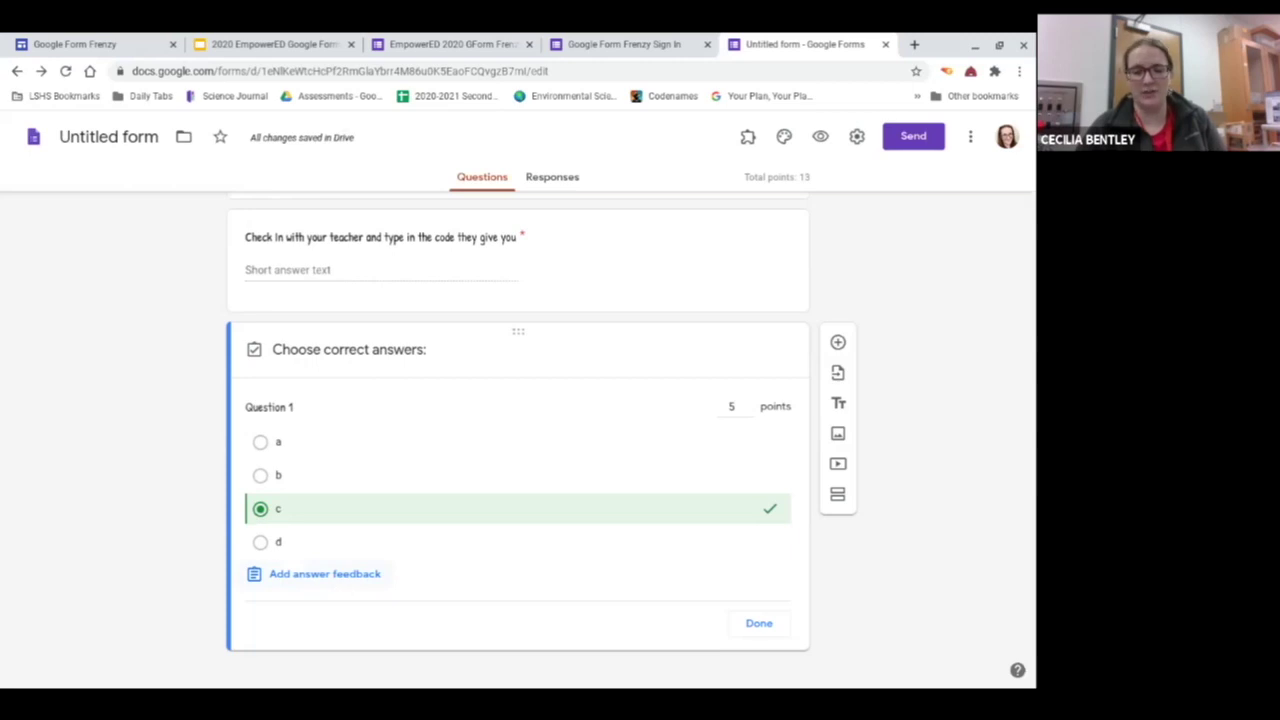
Step: Add answer feedback to Question 1 for incorrect answers reading "This topic was over this...."
left_click(339, 580)
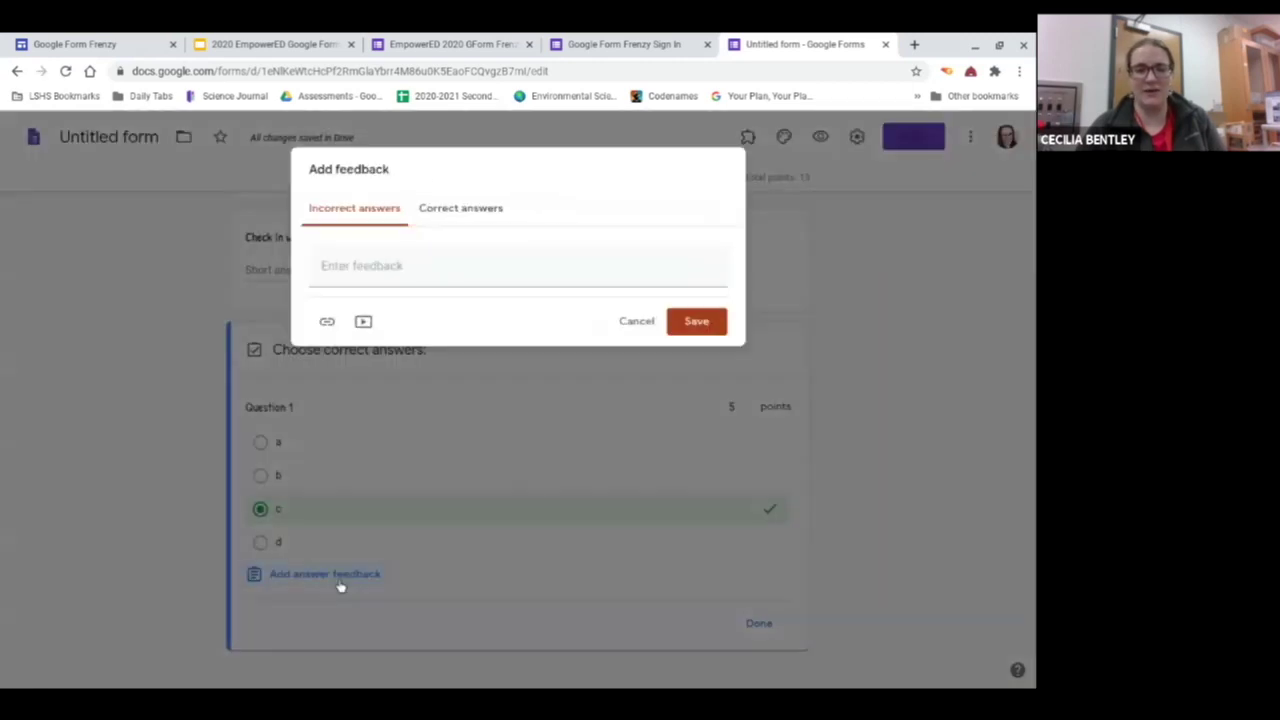
left_click(363, 280)
type("This tp")
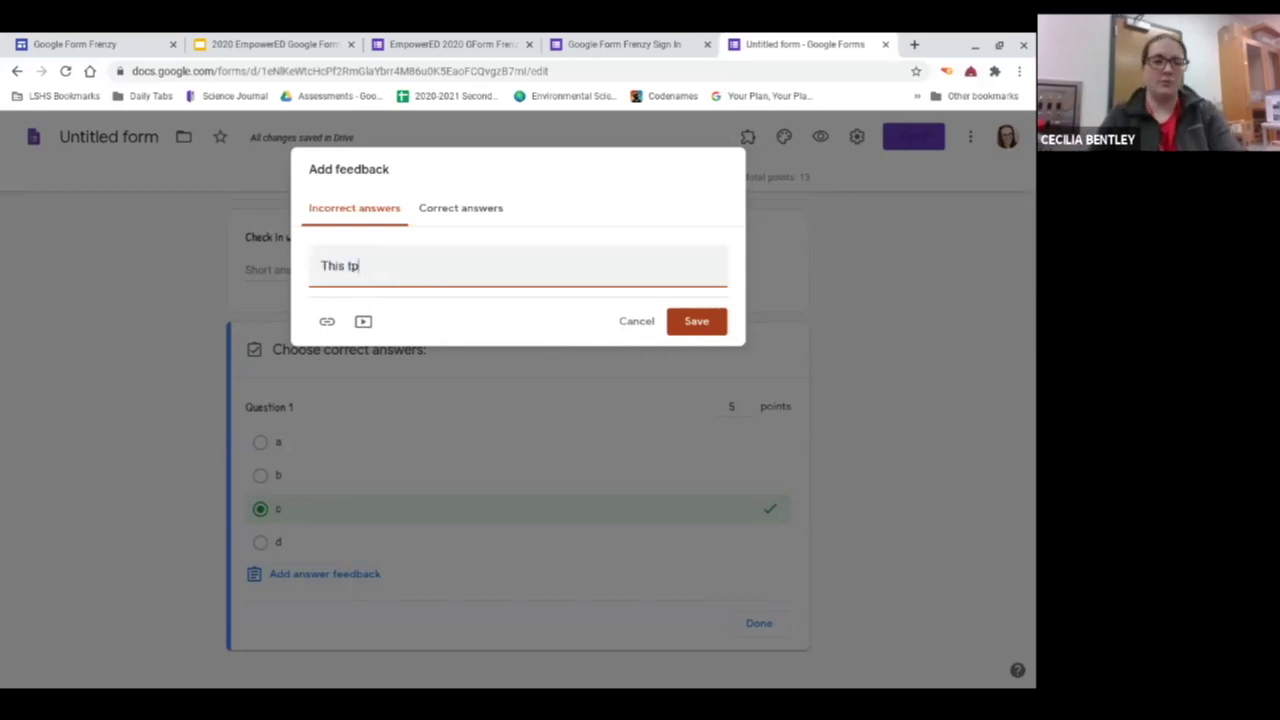
key("BackSpace")
type("opic was")
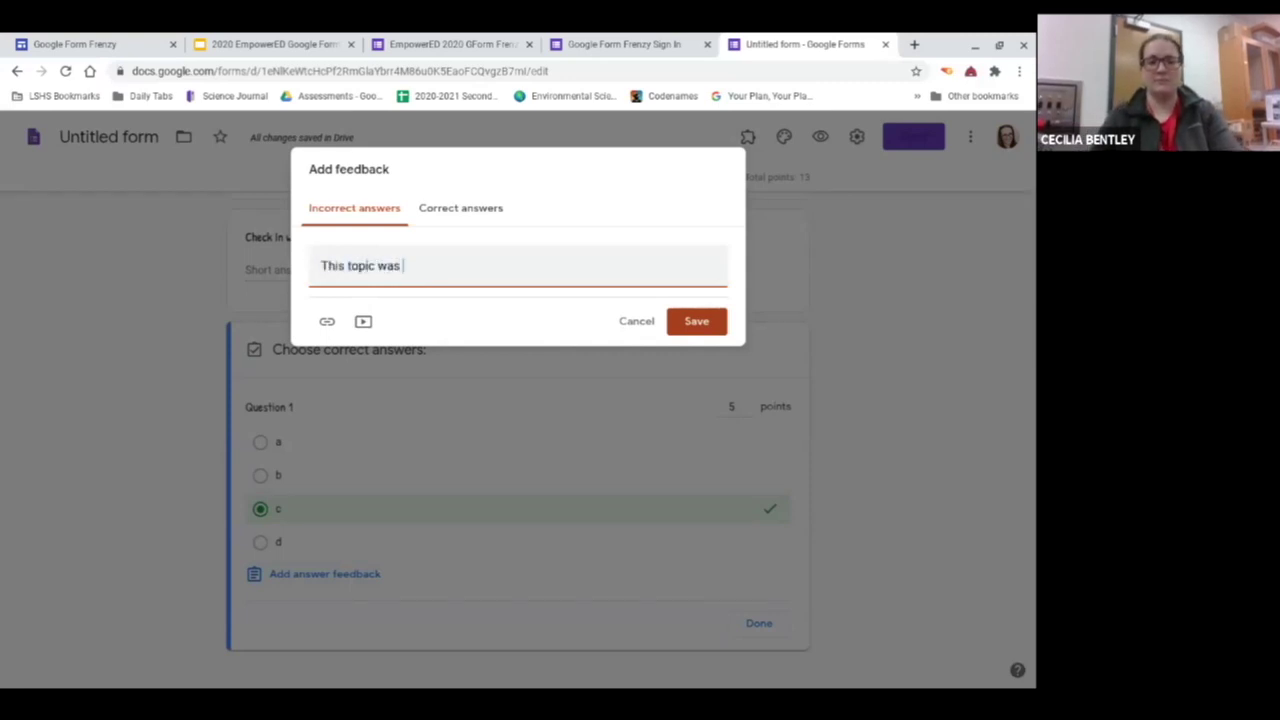
type(" over this....")
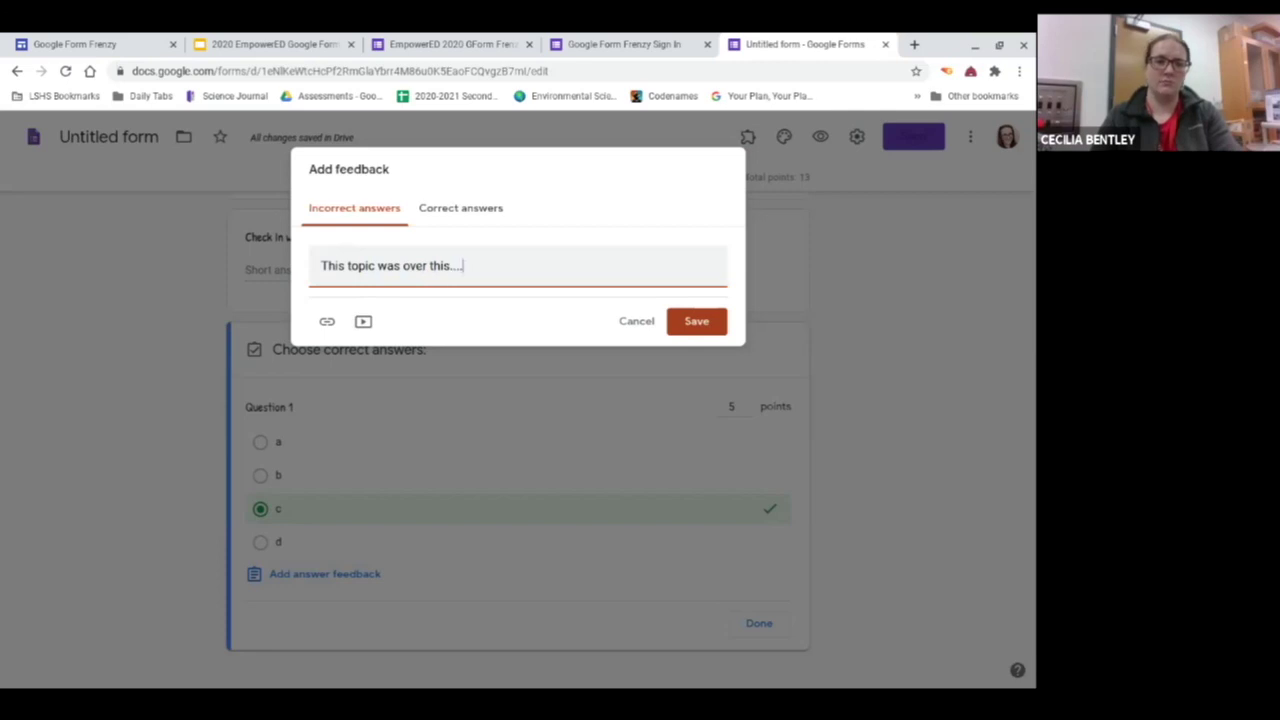
Step: Search YouTube for "fractions" and attach the video "Math Antics - Simplifying Fractions" to the incorrect-answer feedback
left_click(363, 321)
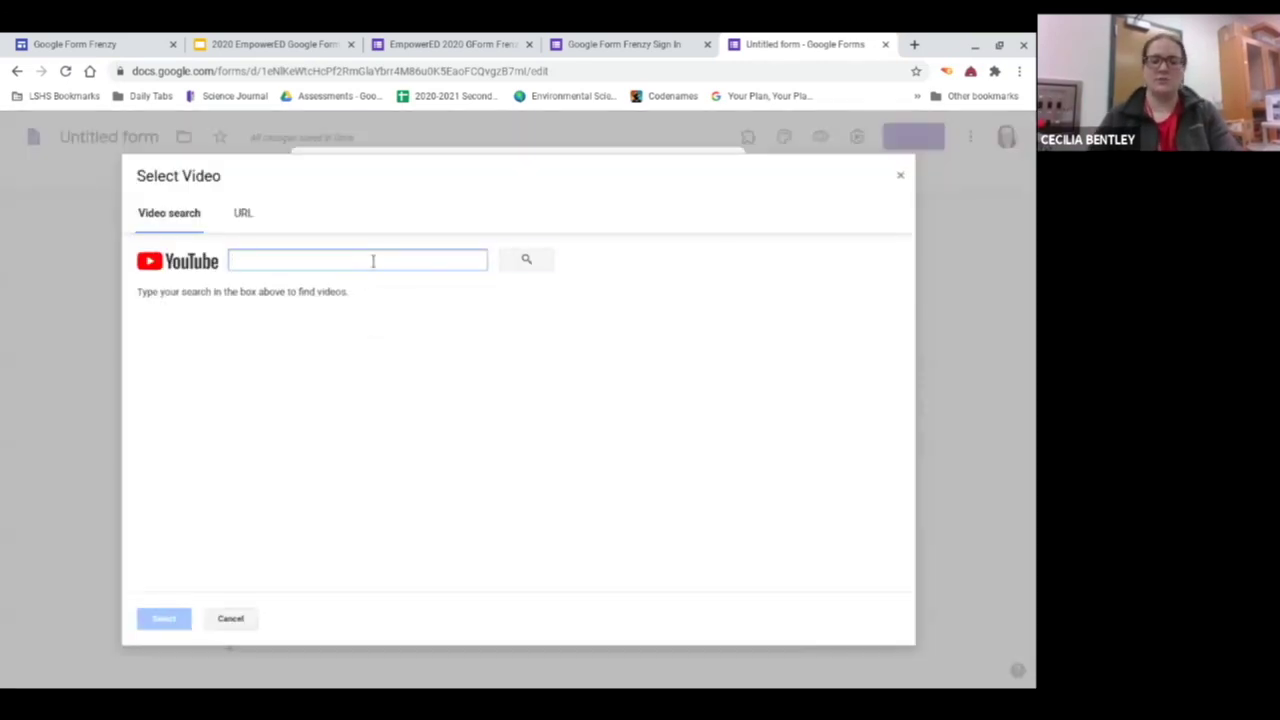
type("fractions")
key("Return")
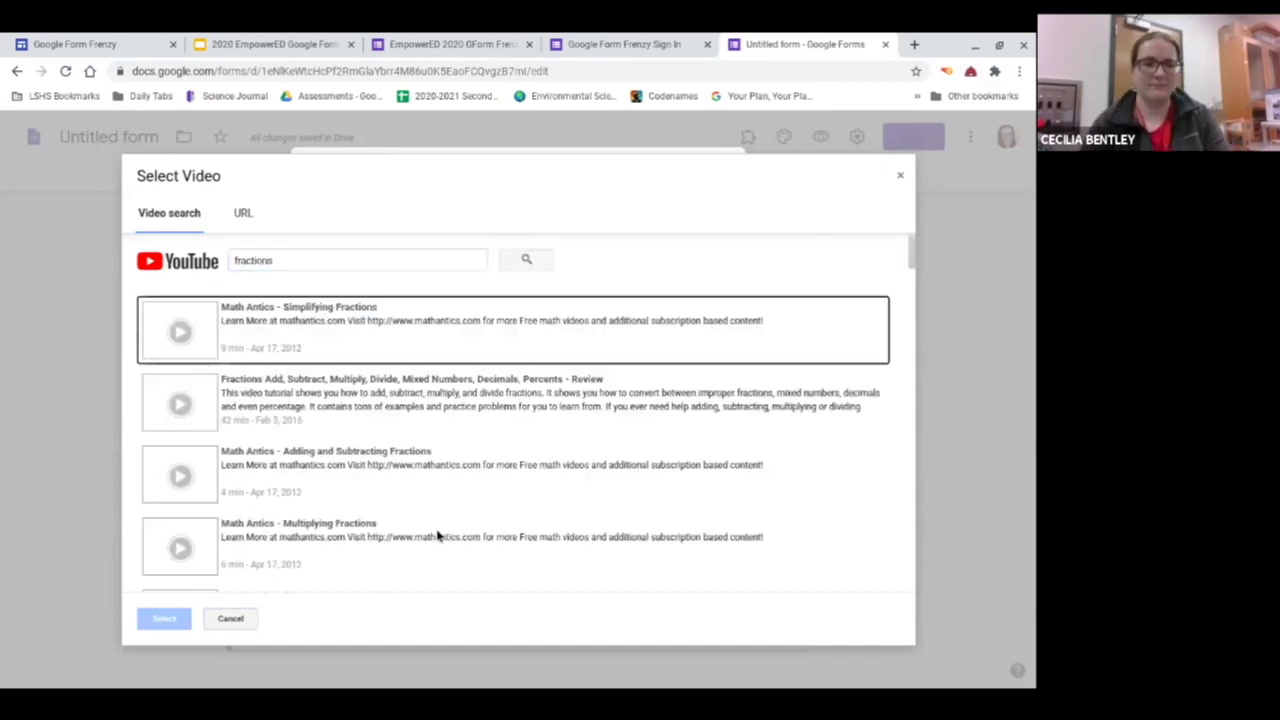
left_click(294, 328)
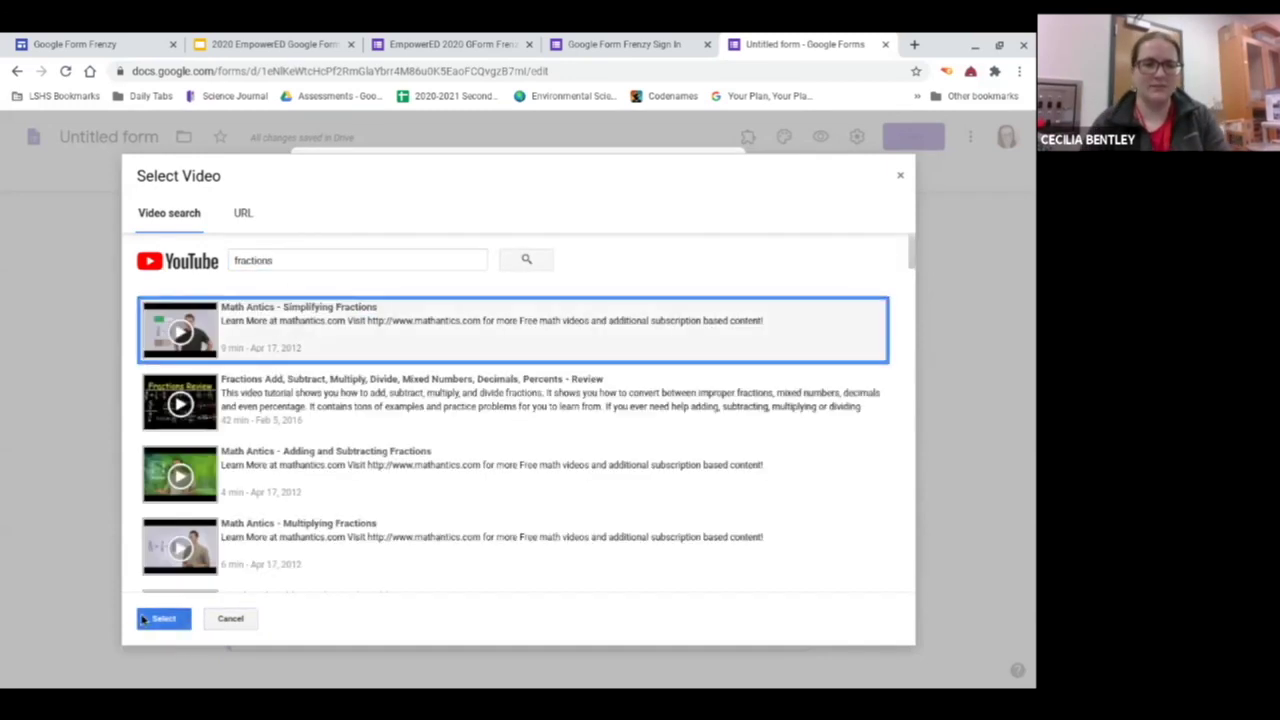
left_click(160, 619)
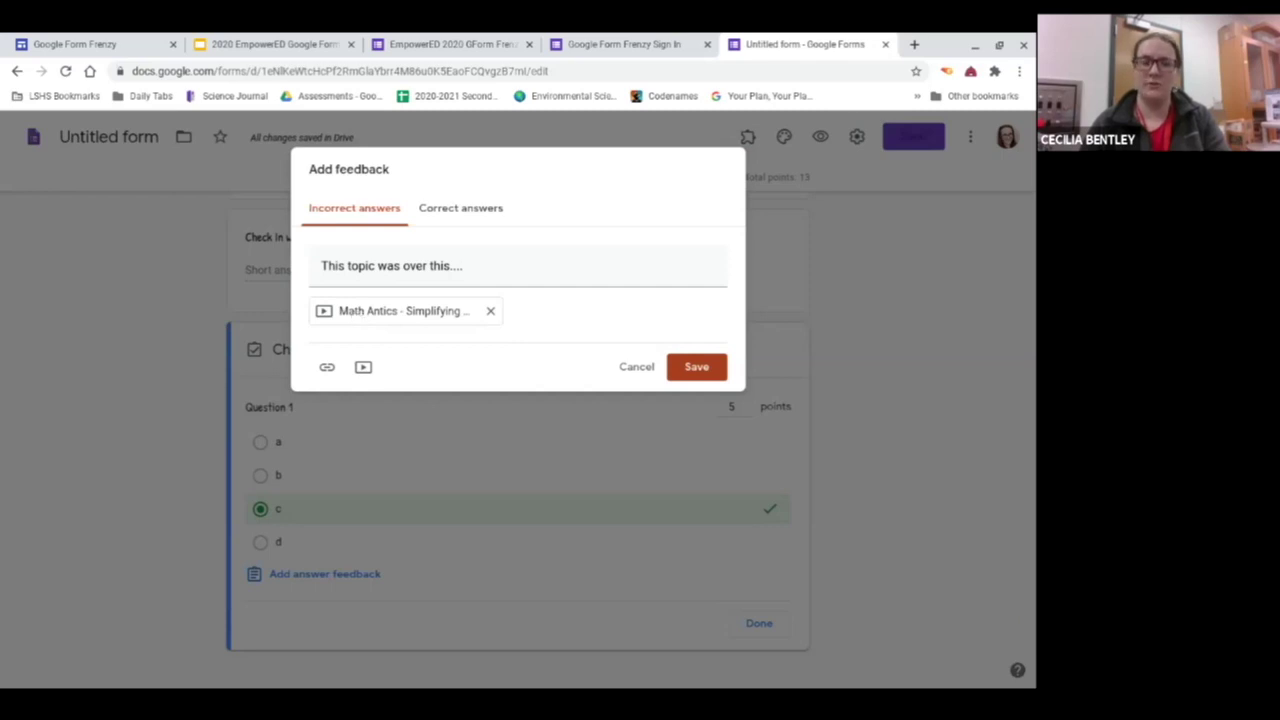
Step: Add the correct-answer feedback "Great job!", save the feedback and finish the answer key of Question 1
left_click(449, 207)
left_click(426, 264)
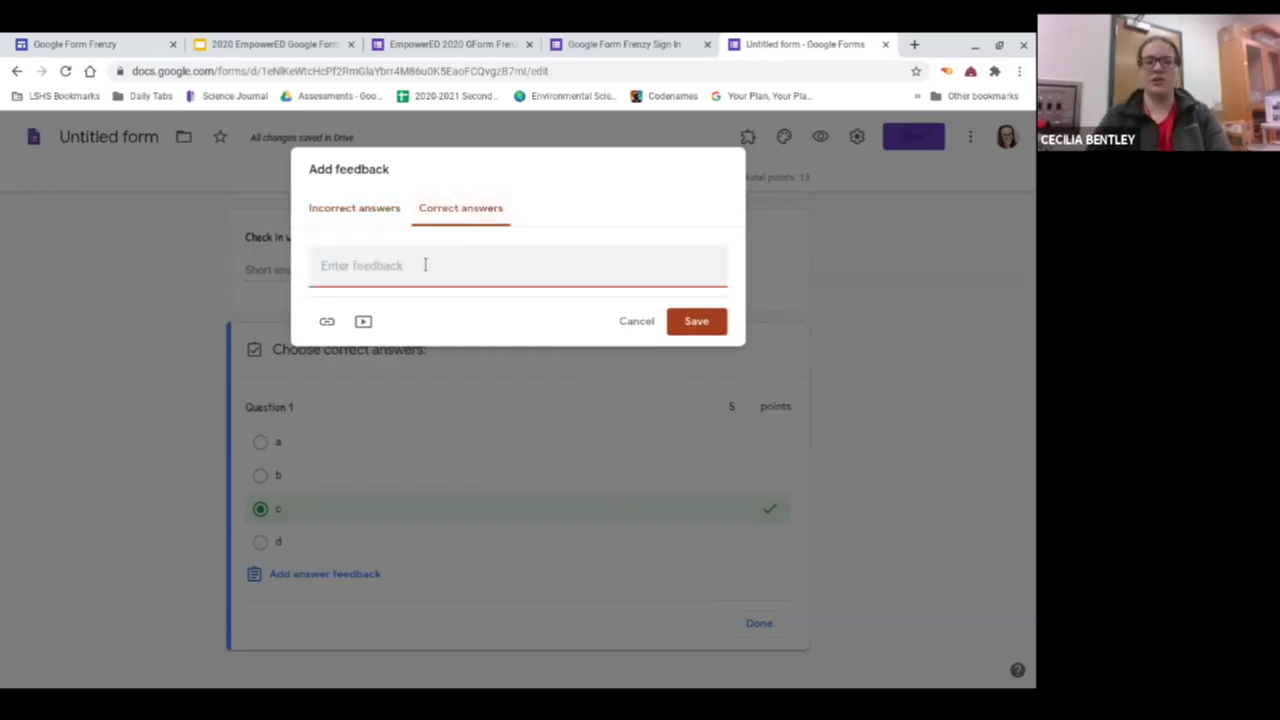
type("Great job!")
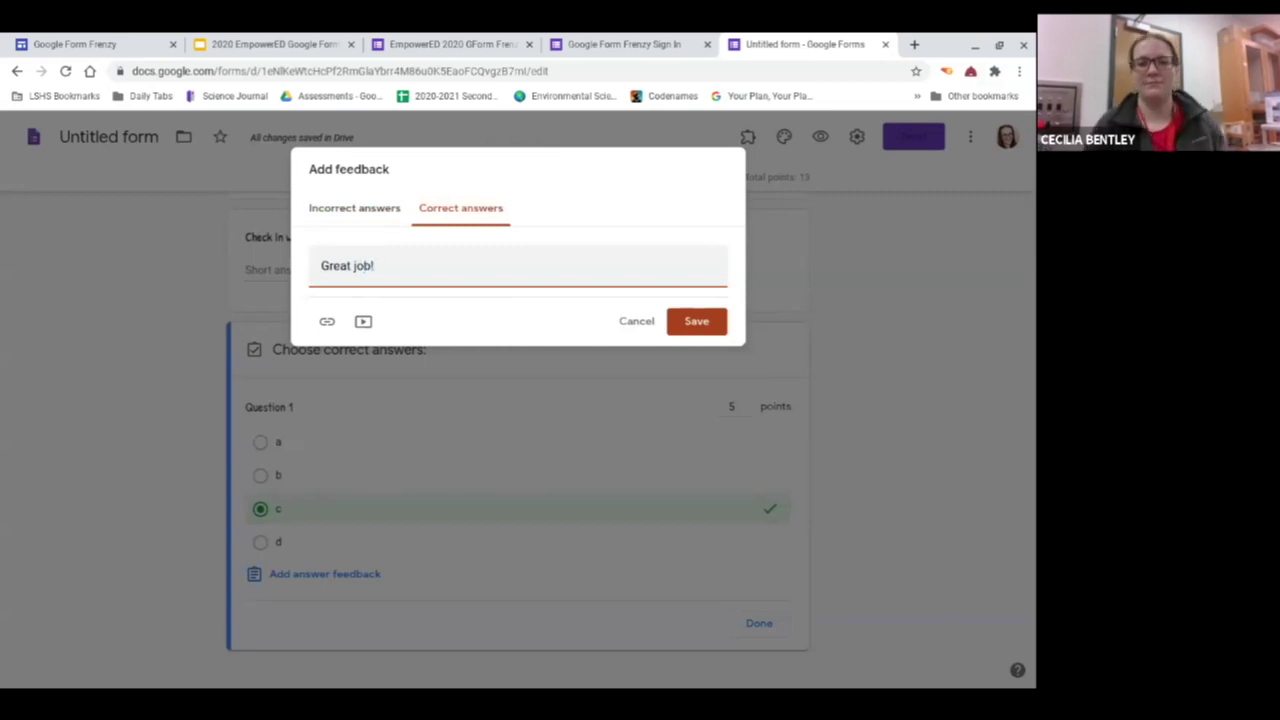
left_click(682, 320)
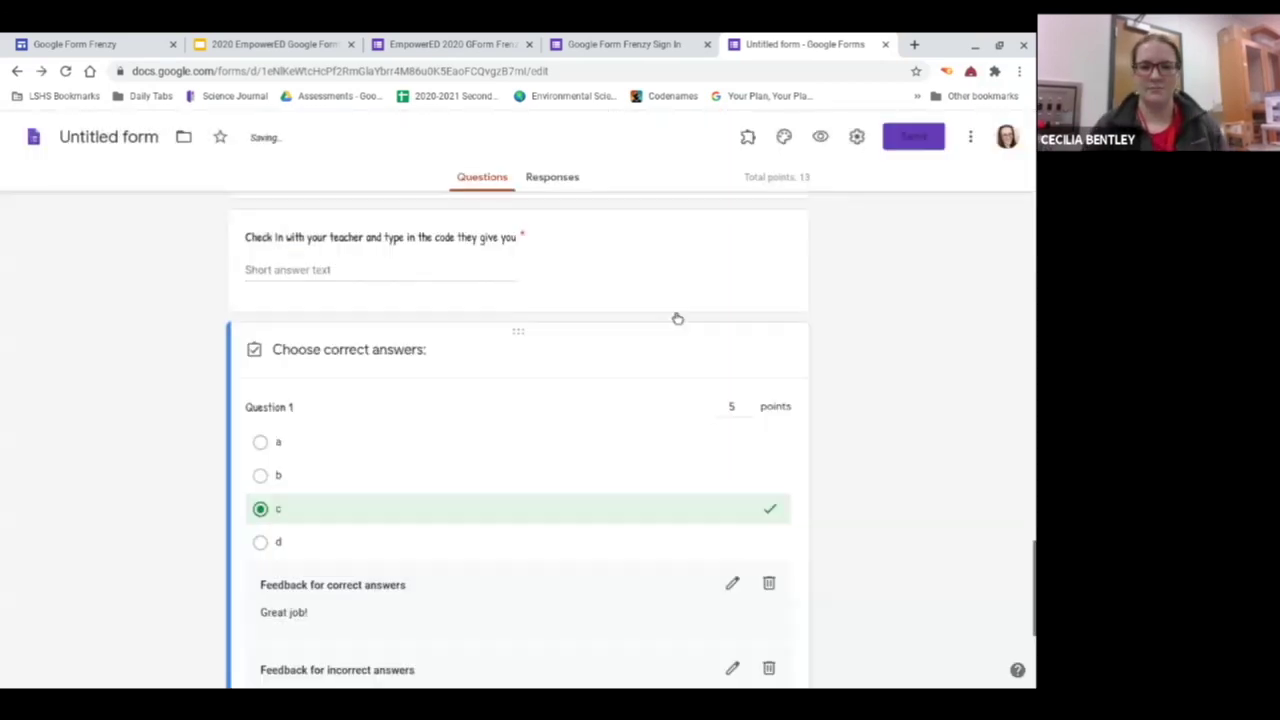
scroll(240, 415, "down", 3)
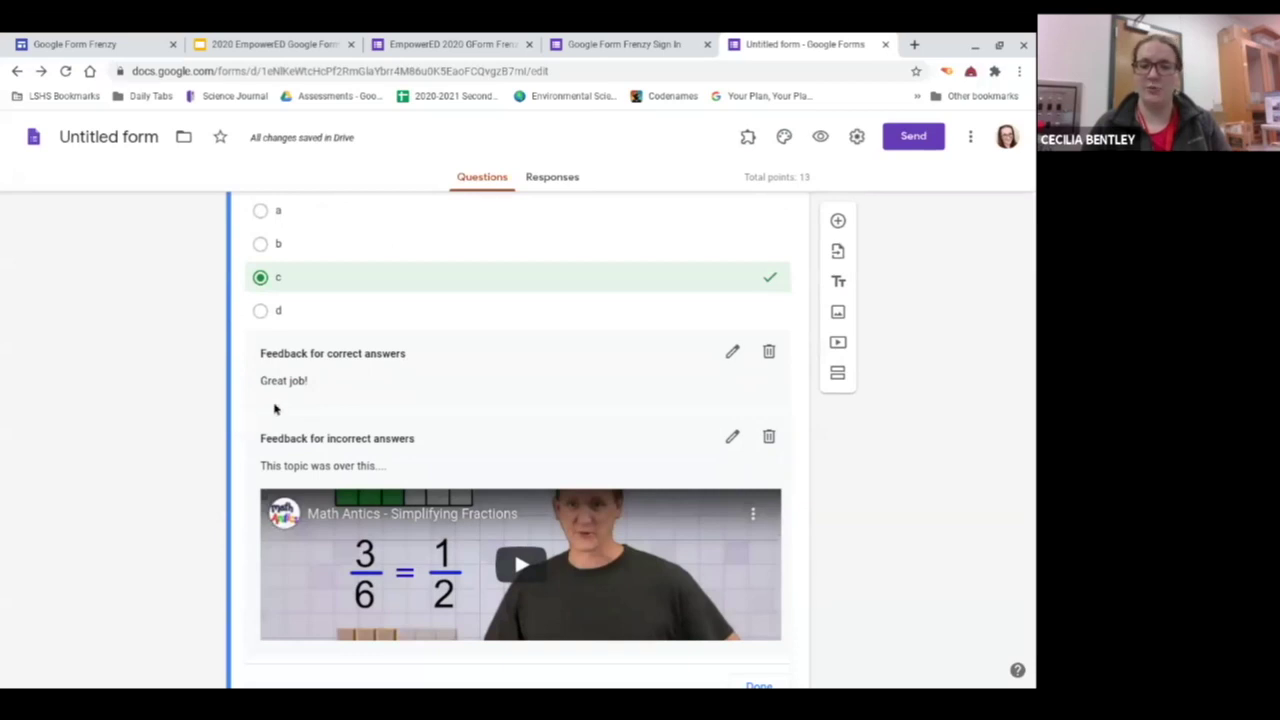
scroll(294, 420, "down", 1)
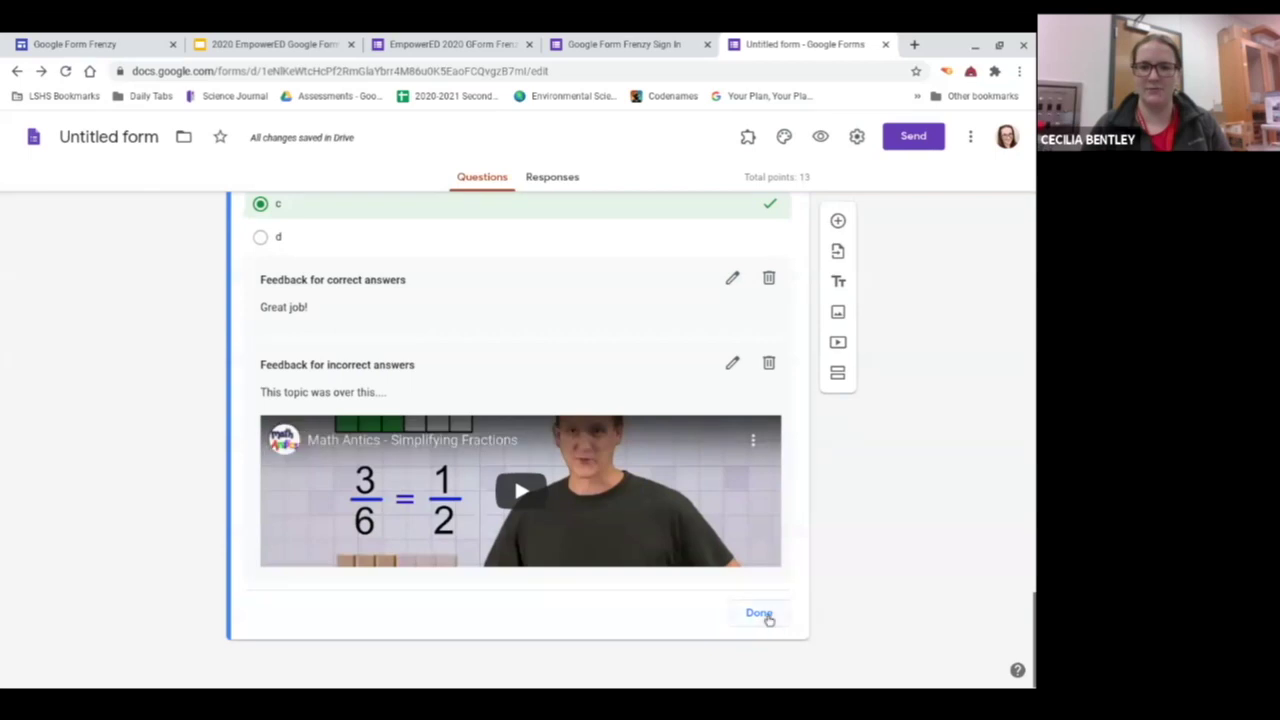
left_click(758, 613)
Step: Add a linear scale question titled "Rate how comfortable you are with this topic" below Question 1
left_click(837, 340)
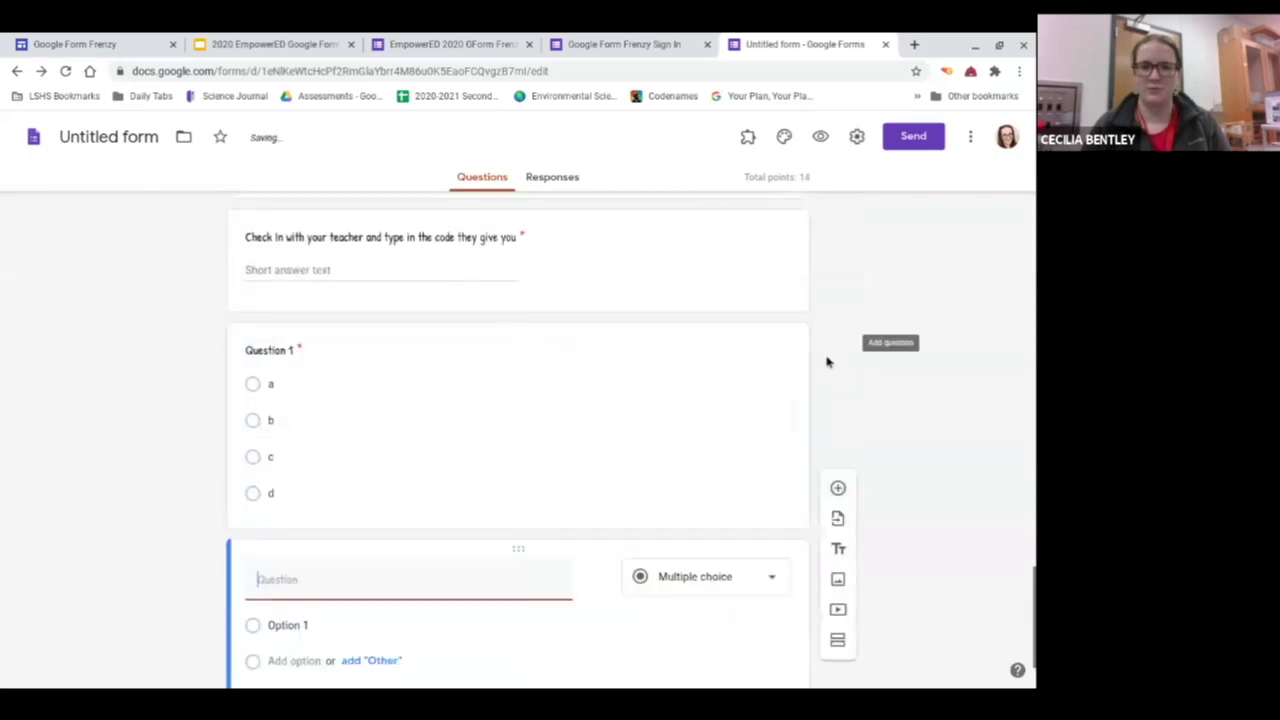
left_click(706, 469)
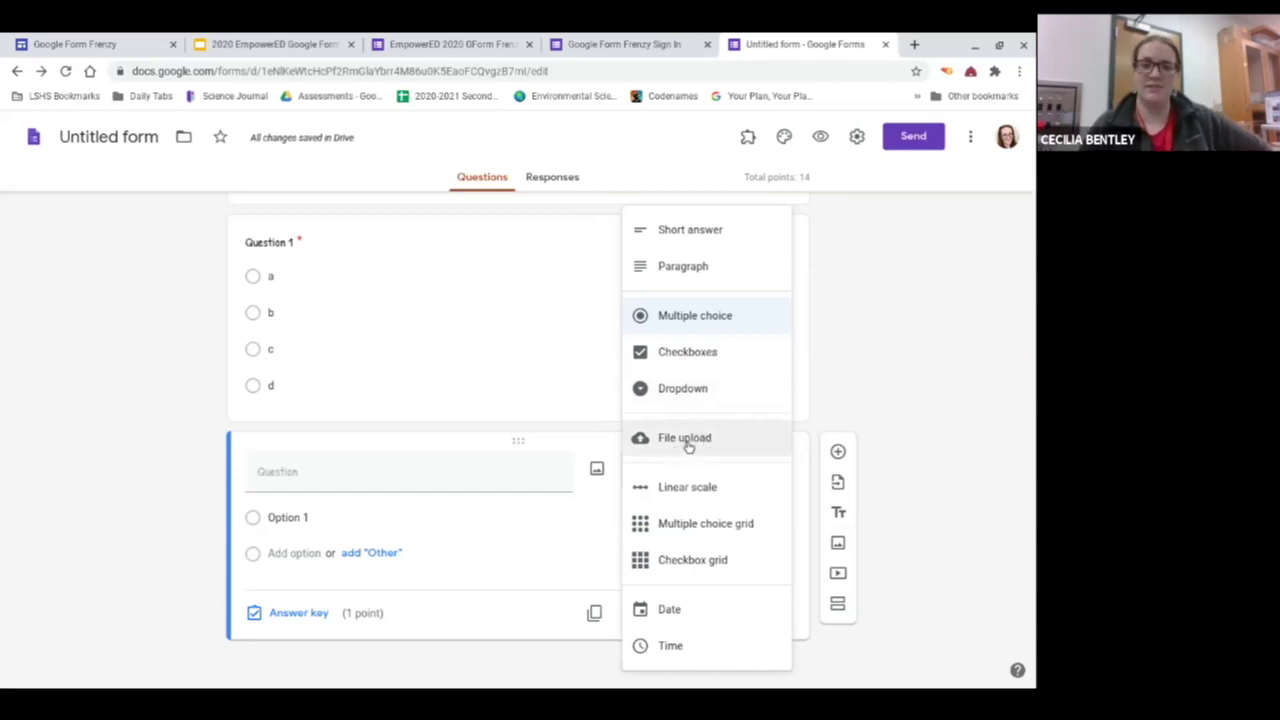
left_click(711, 492)
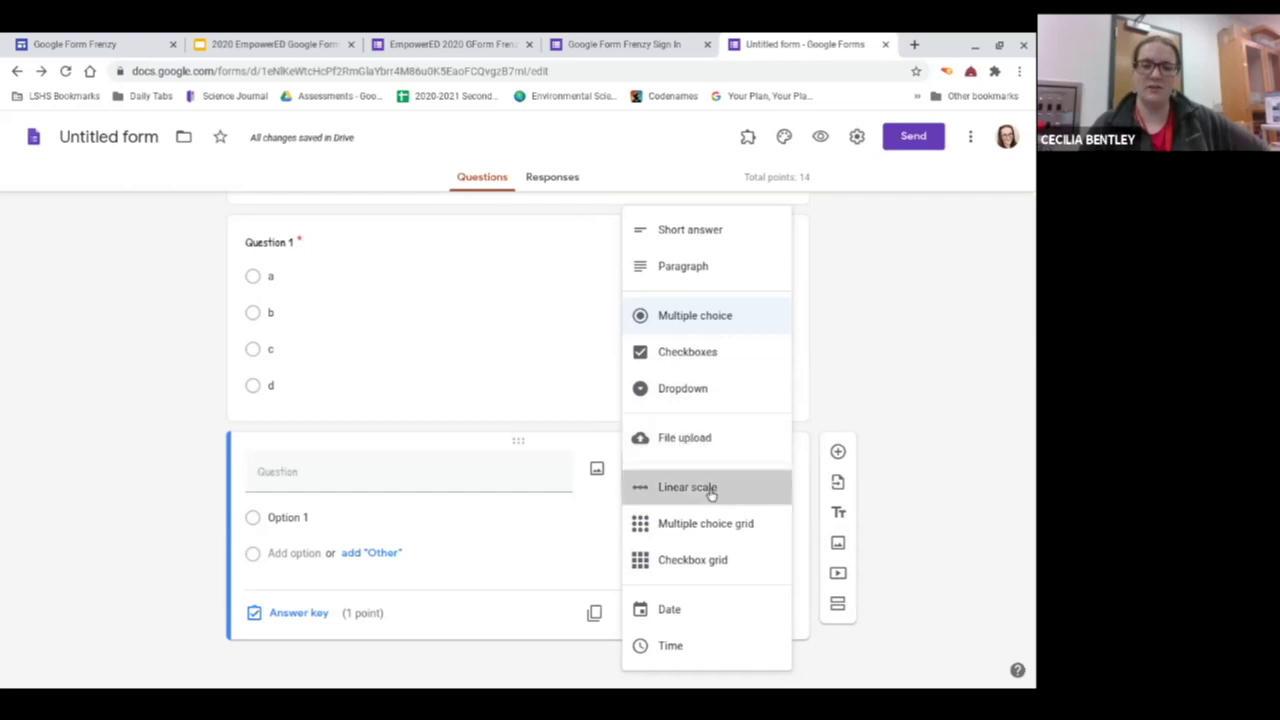
left_click(472, 470)
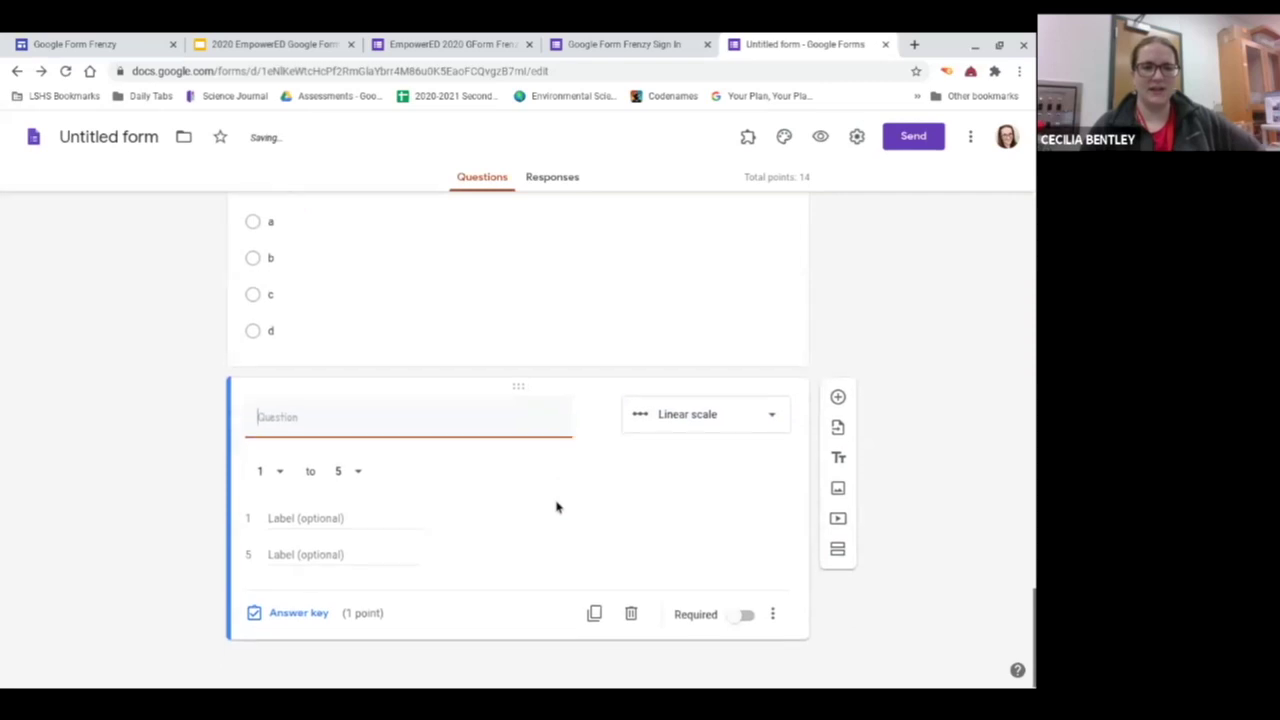
type("Rati")
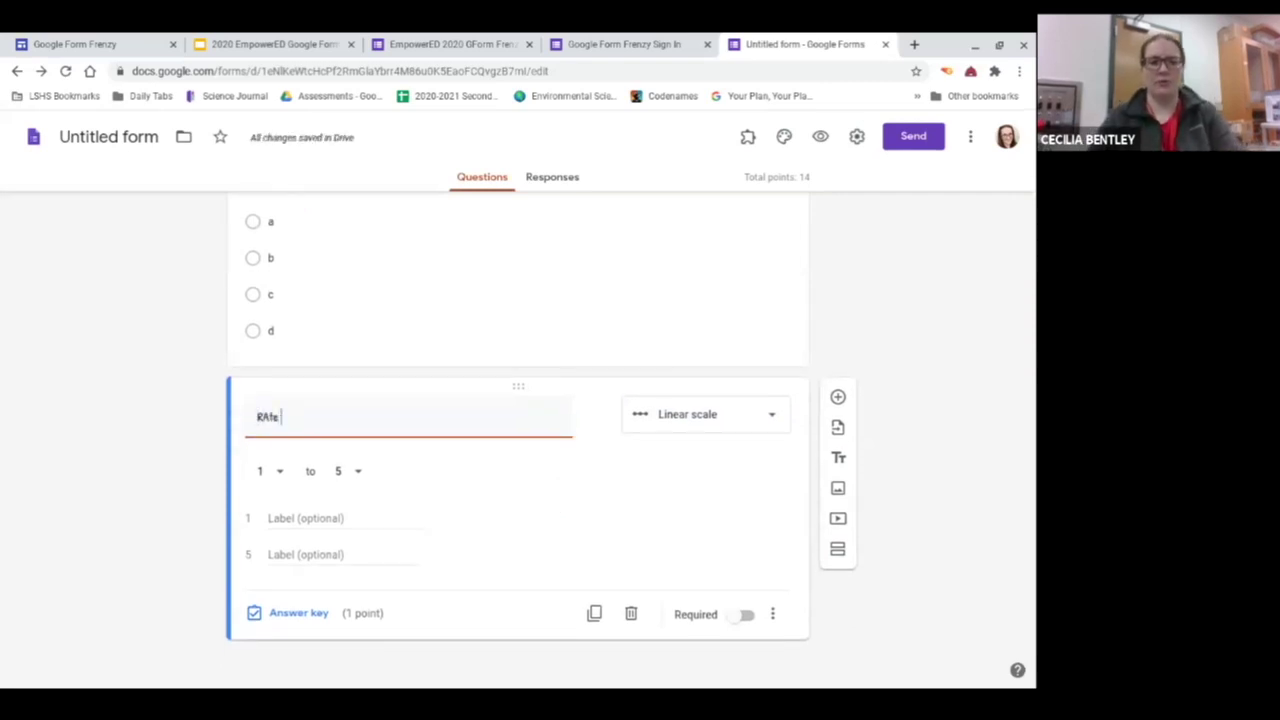
key("BackSpace")
key("BackSpace")
type("te how comforat")
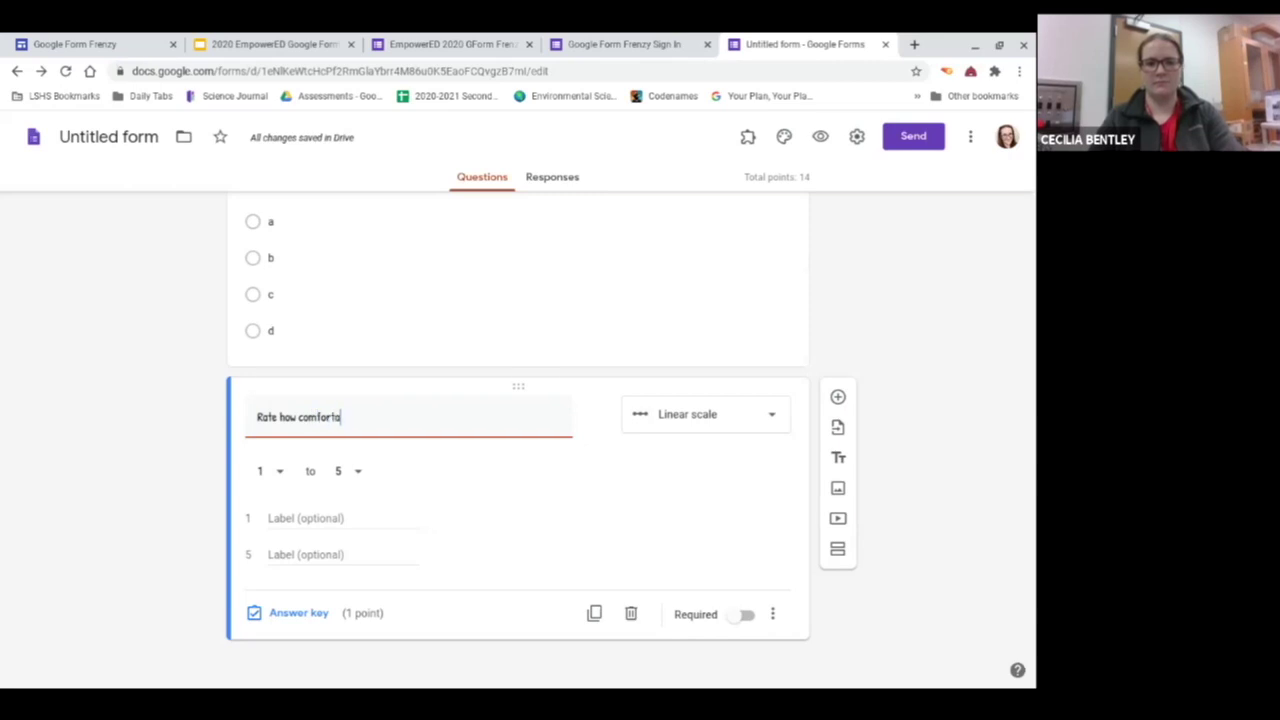
type("ble you are with ")
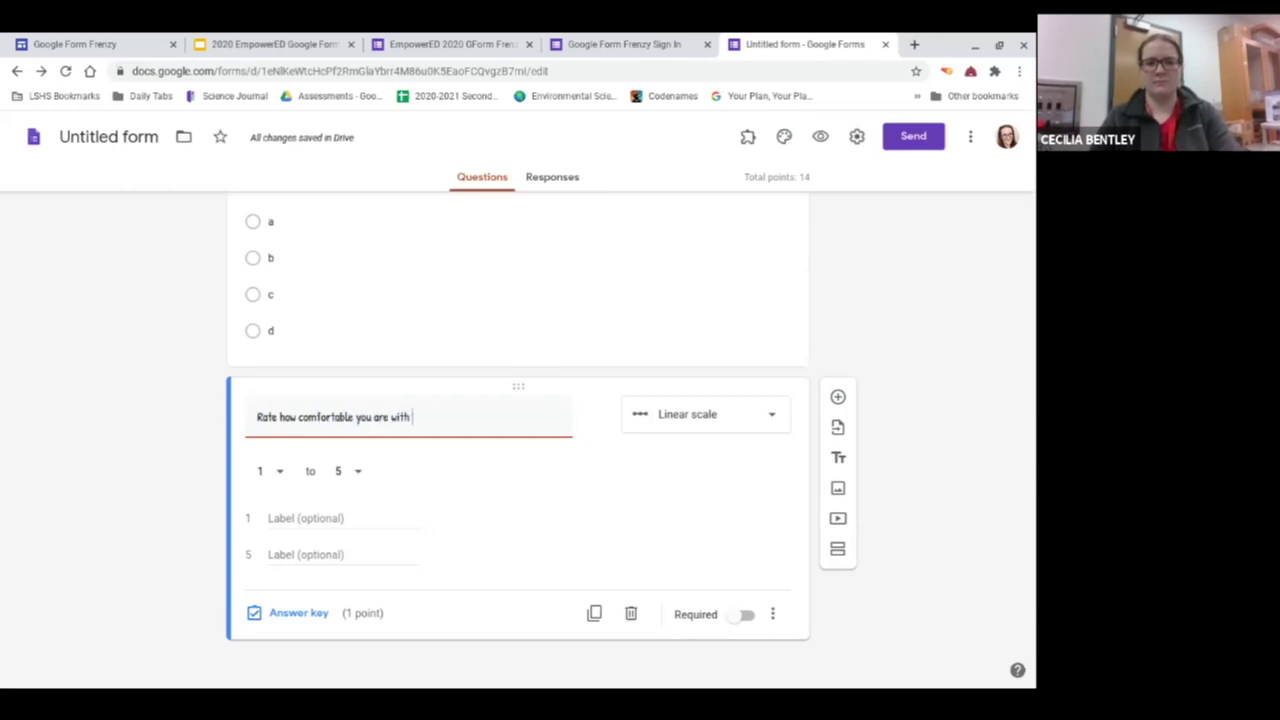
type("this topic")
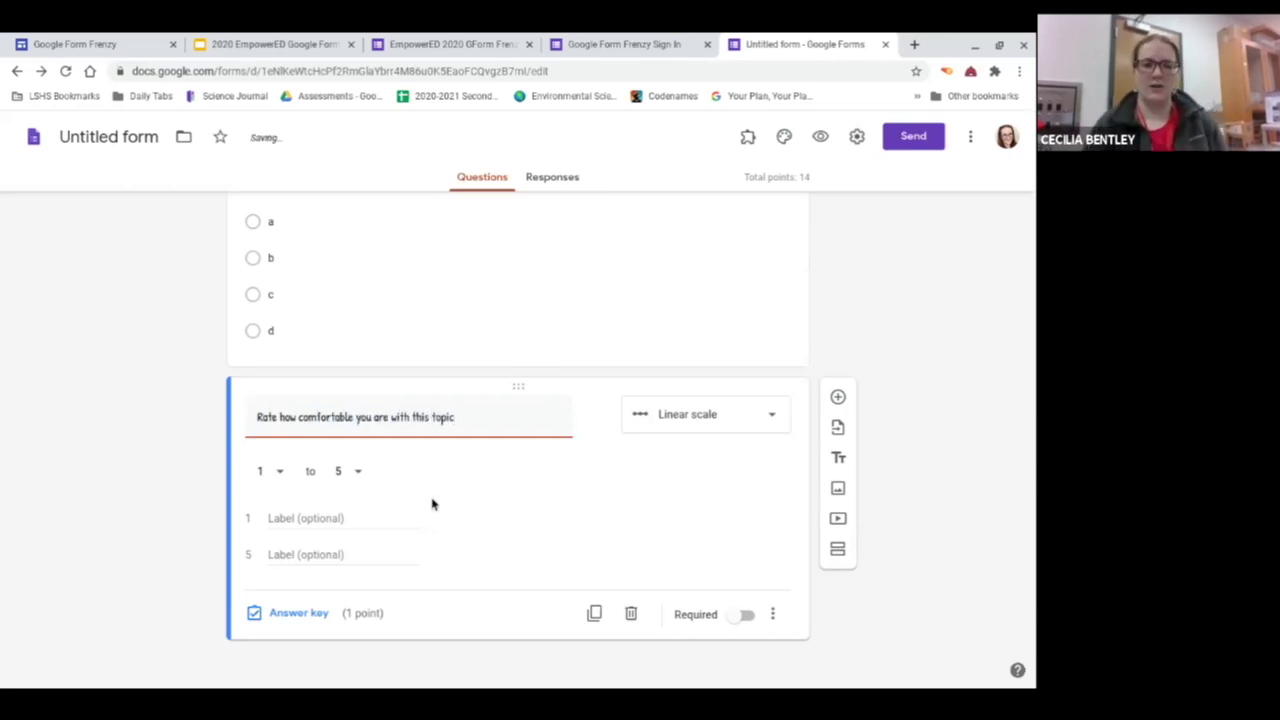
Step: Label the linear scale's value 1 "Easy Peasy" and value 5 "What's that again?"
left_click(359, 519)
type("Eas")
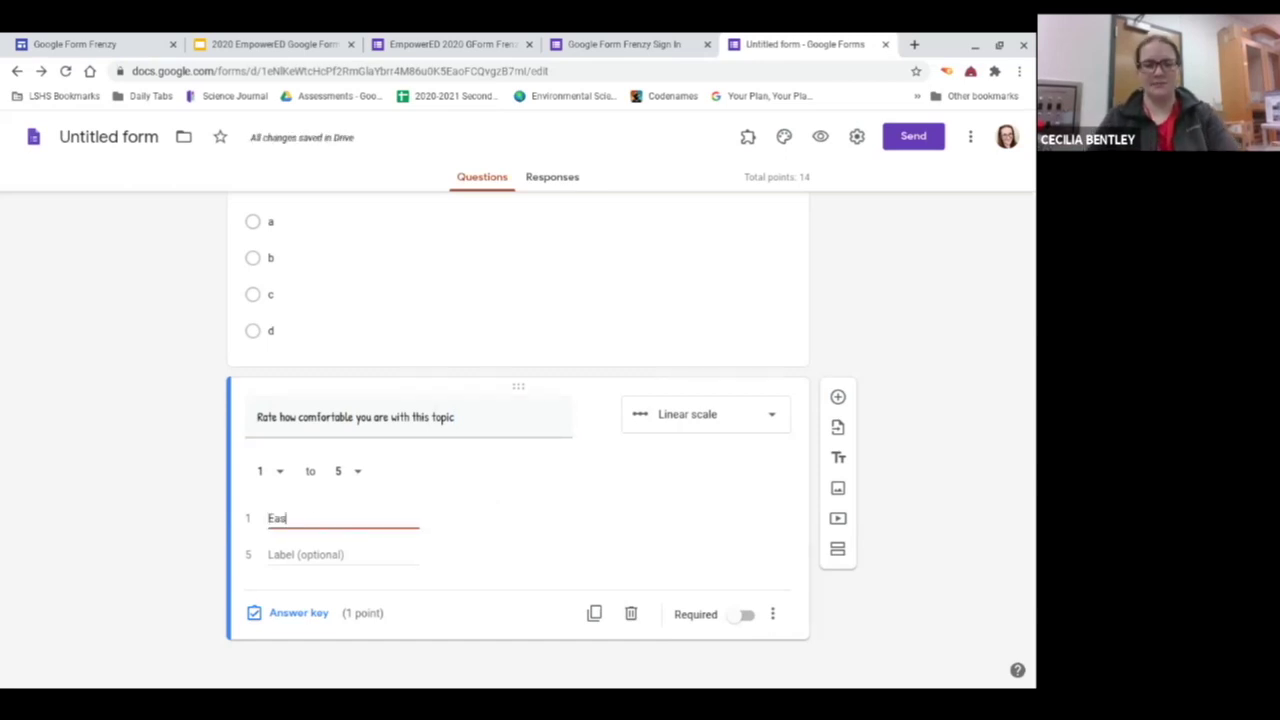
type("y Peasy")
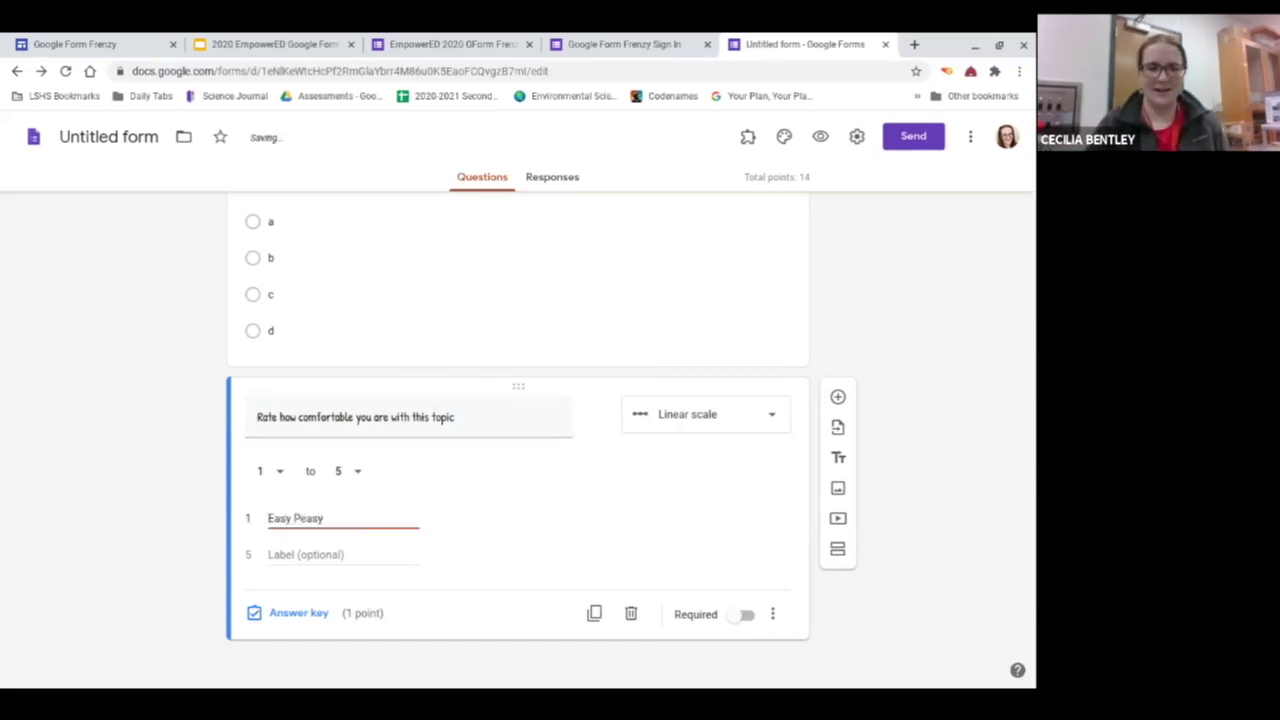
left_click(297, 556)
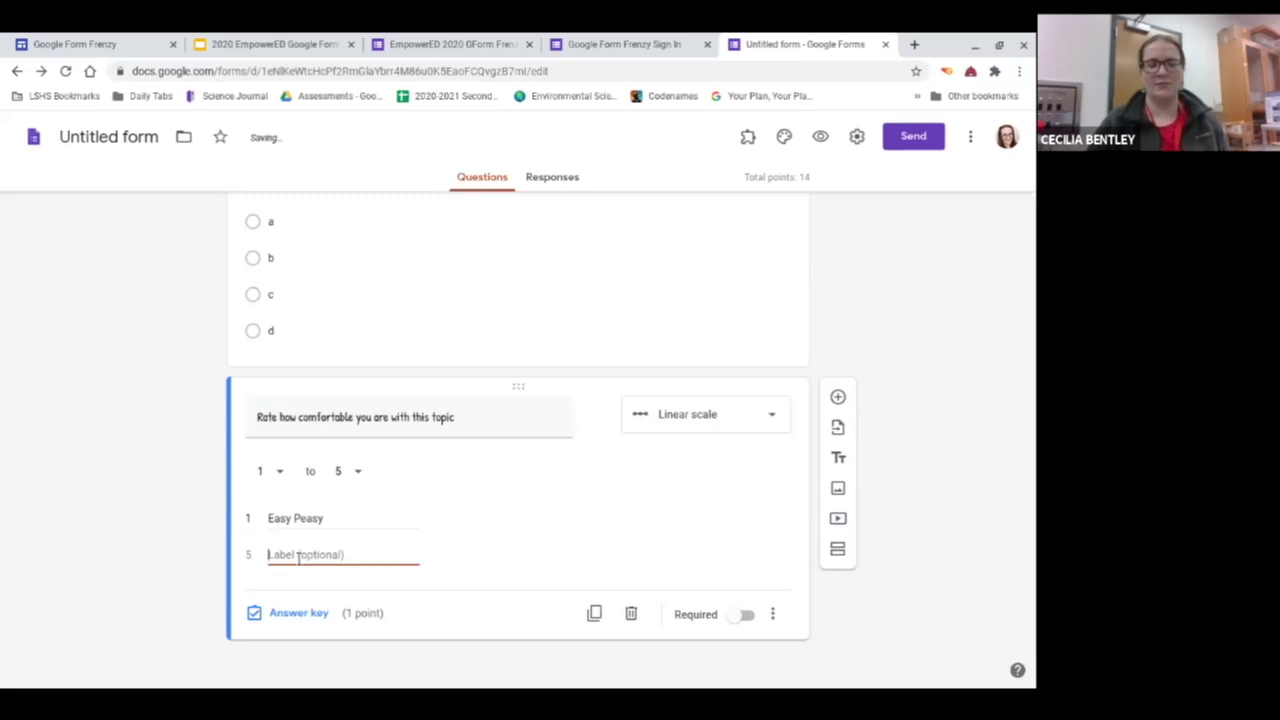
type("What's tha")
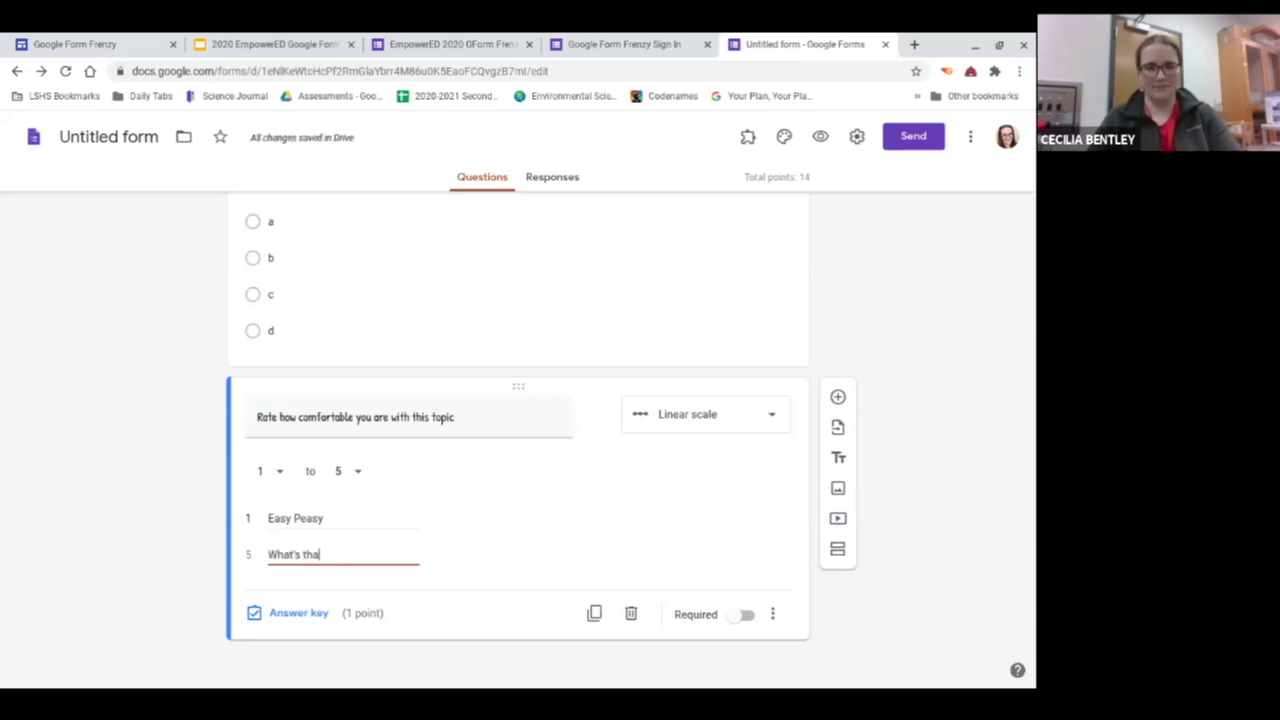
type("t again?")
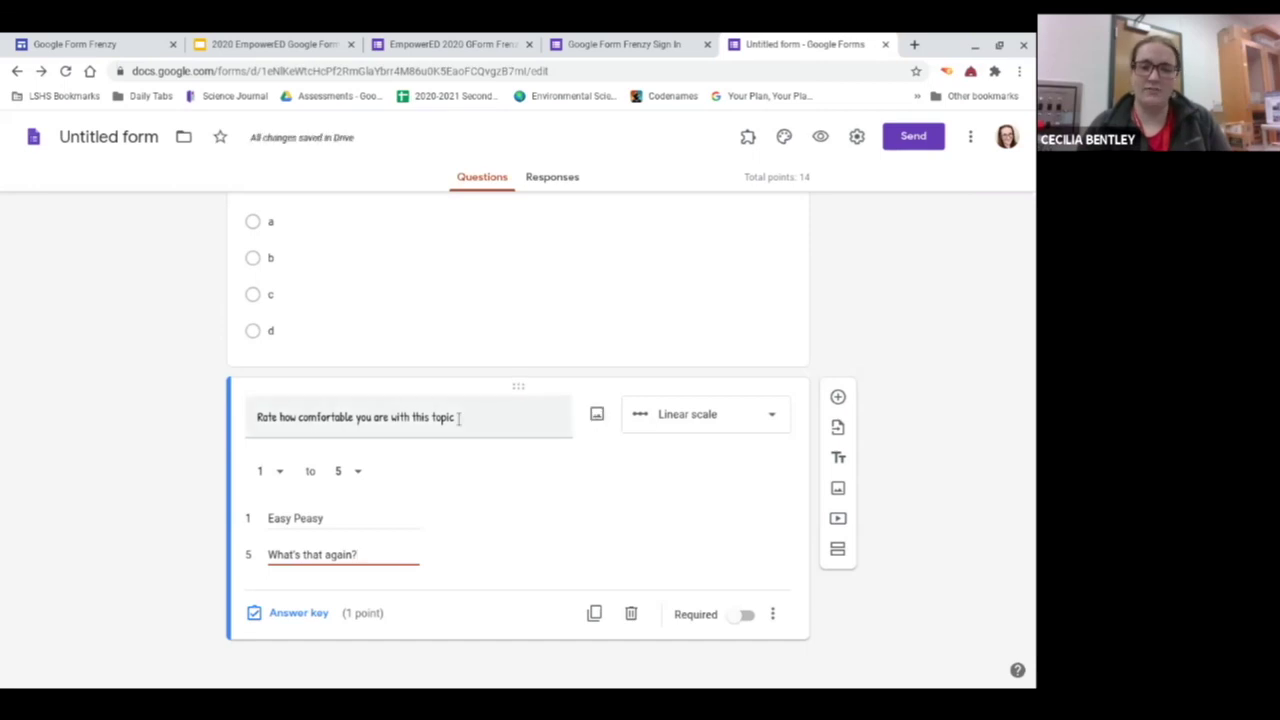
Step: Set the linear scale question to 3 points in its answer key and finish the key
left_click(308, 617)
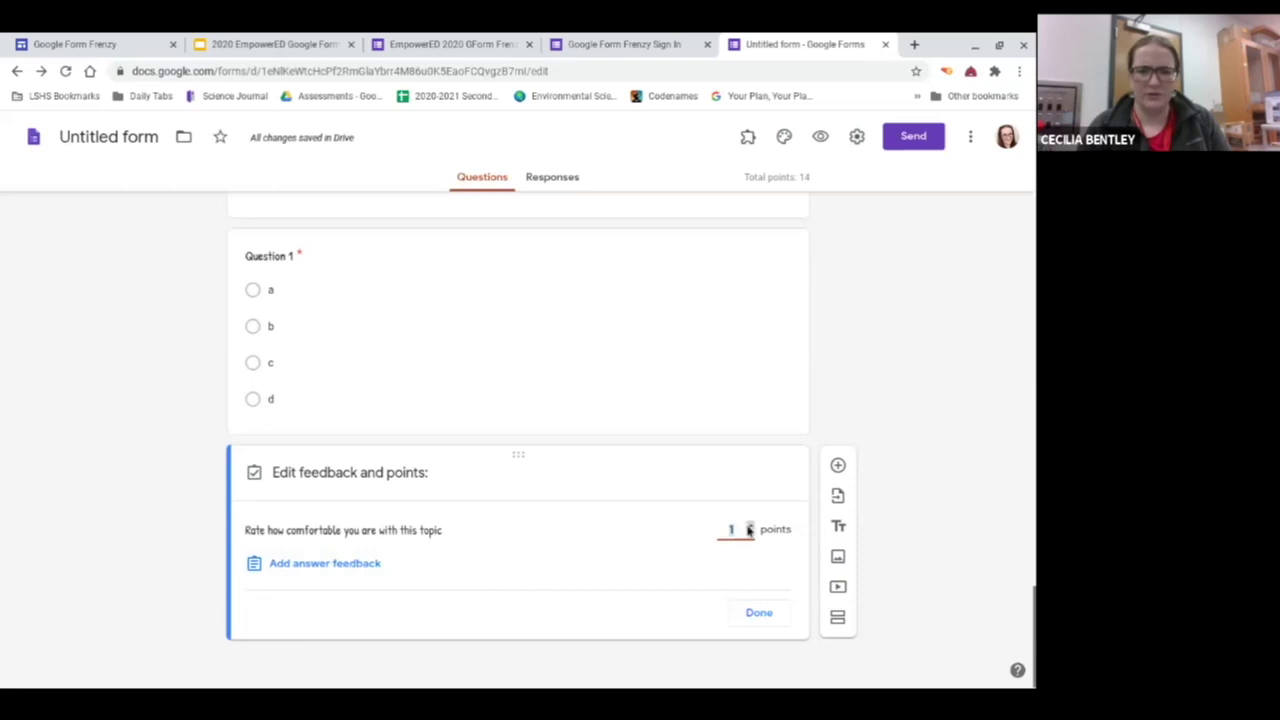
left_click(750, 527)
left_click(750, 527)
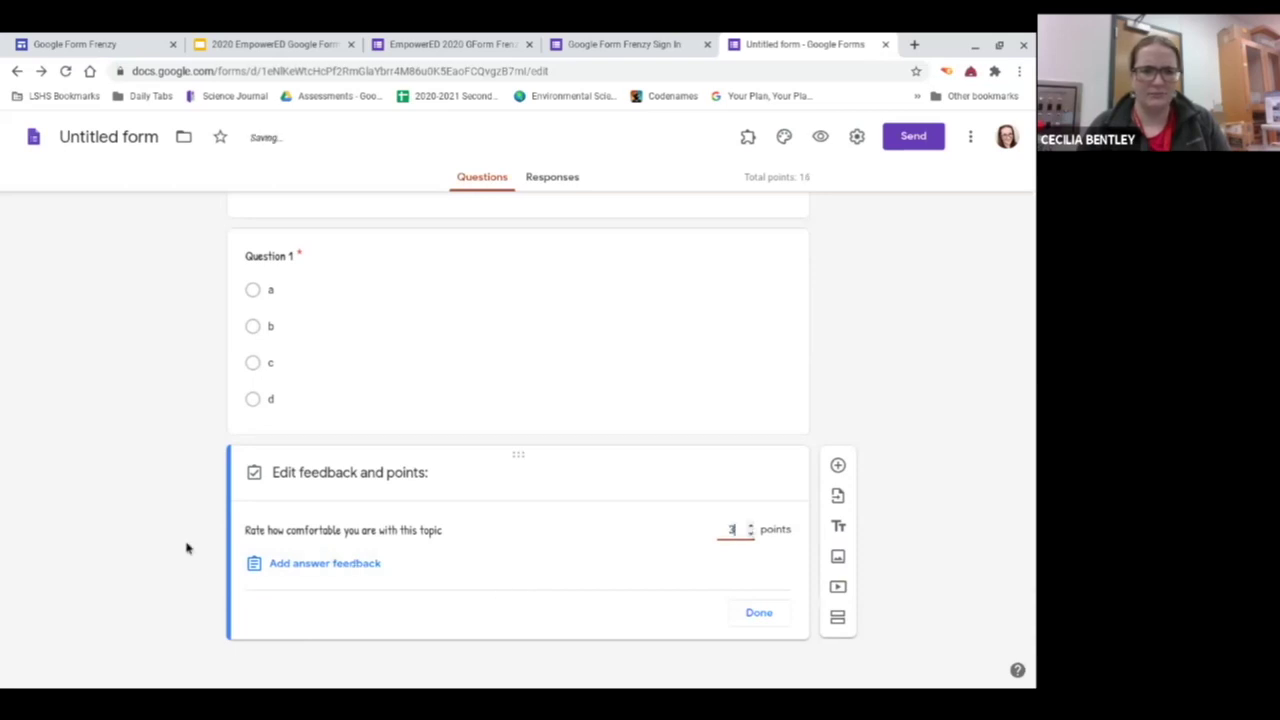
left_click(750, 621)
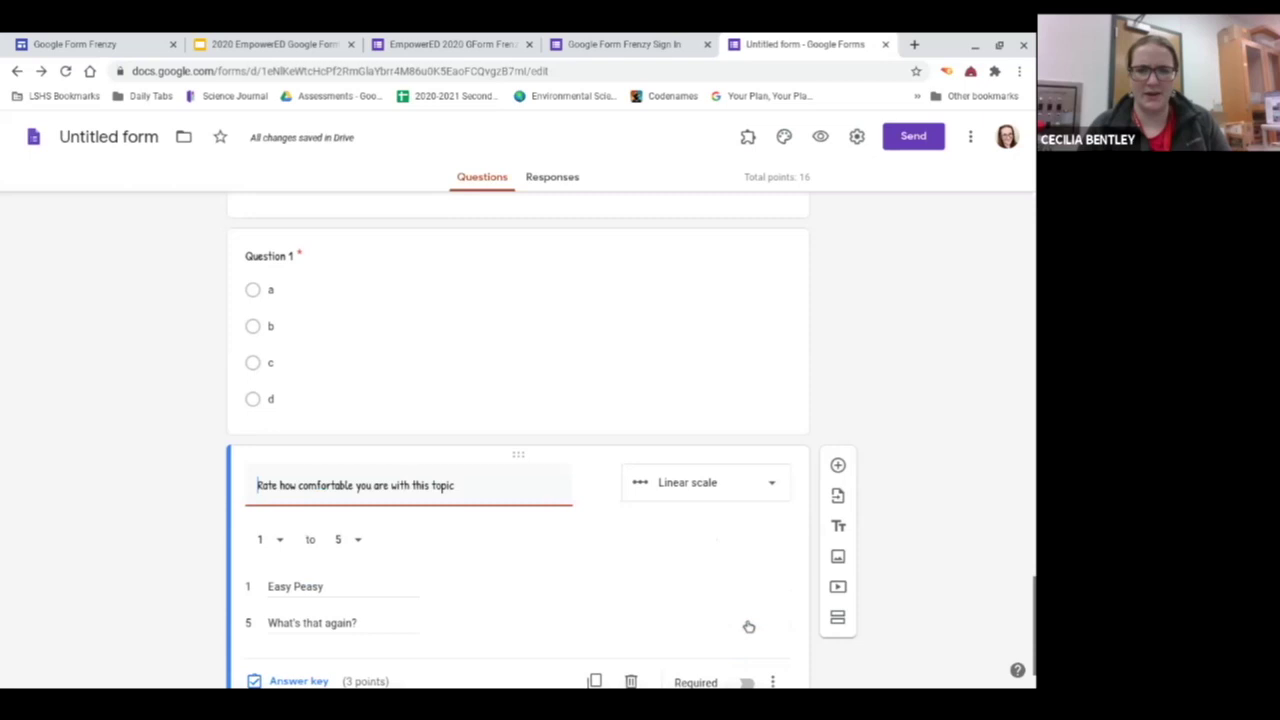
Step: Add a multiple choice grid question below the linear scale with the rows A, b and c
left_click(843, 466)
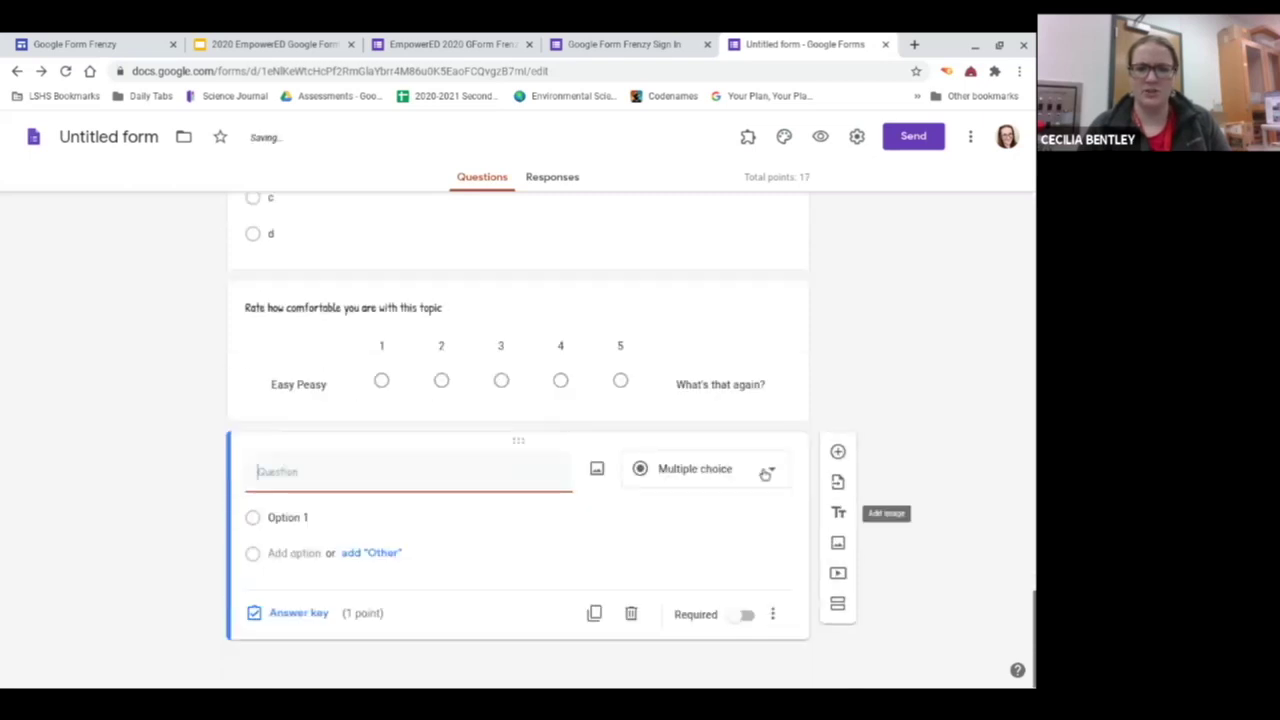
left_click(763, 473)
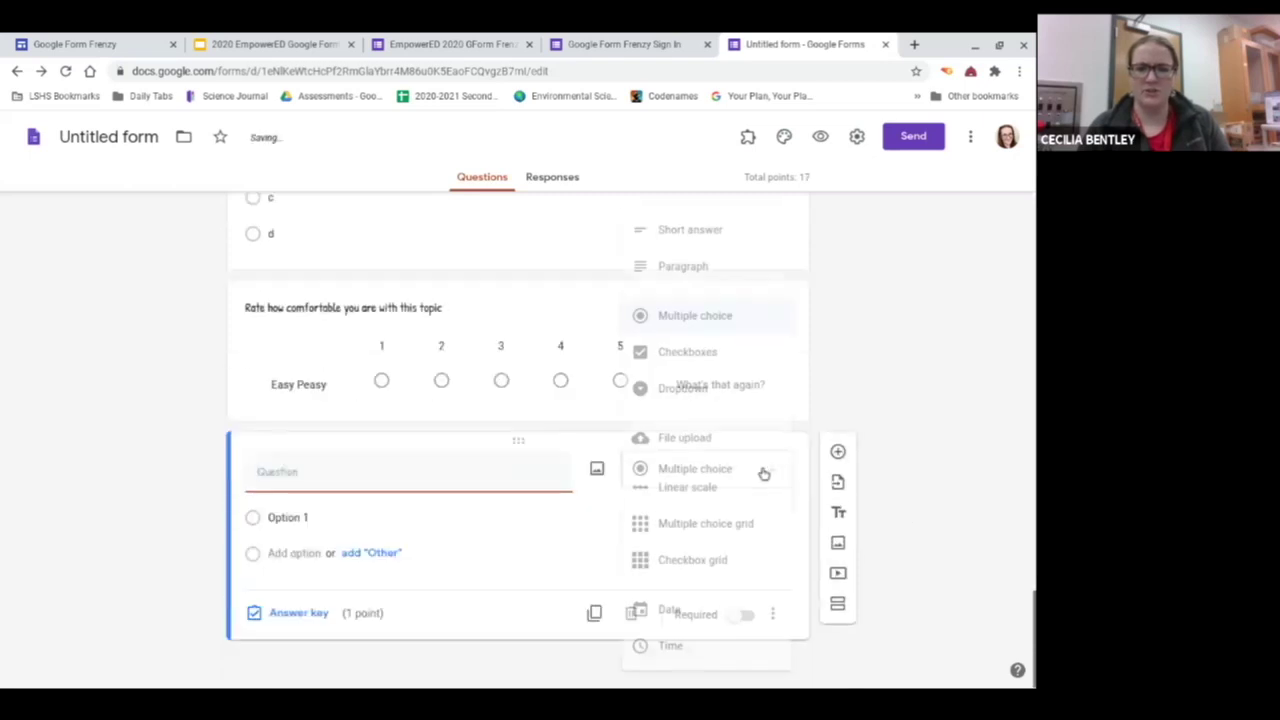
left_click(703, 534)
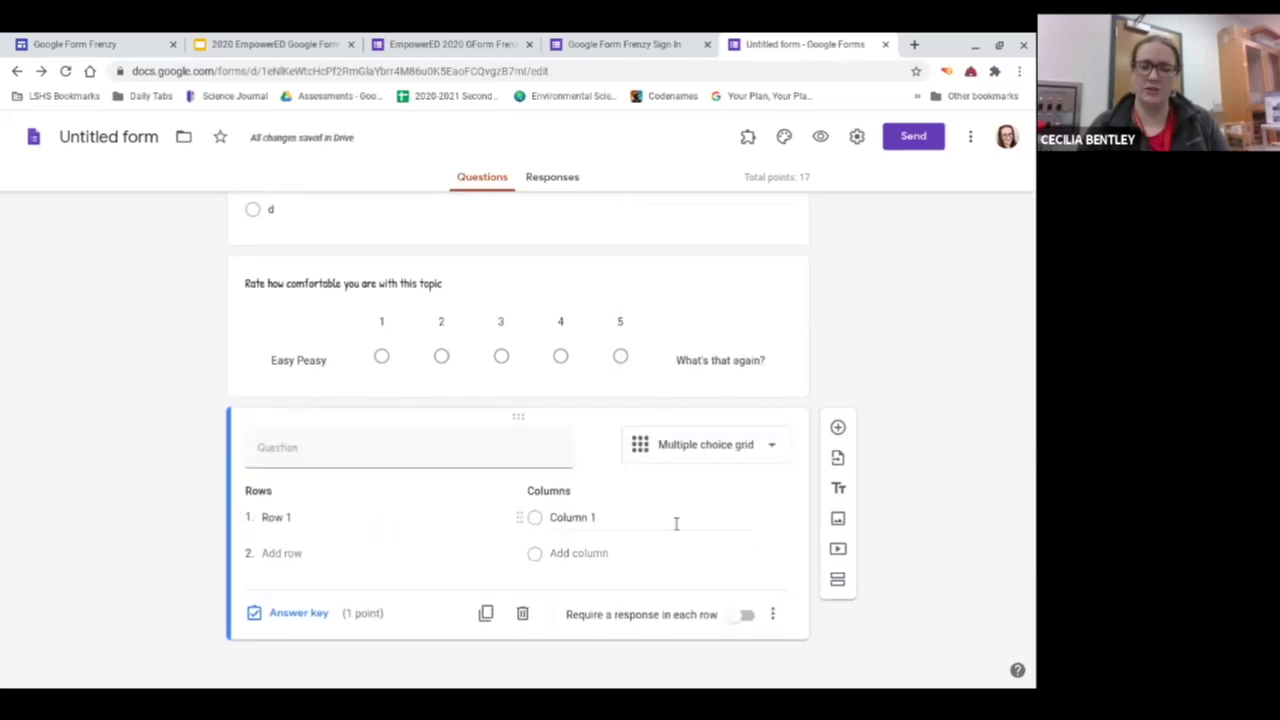
left_click(337, 519)
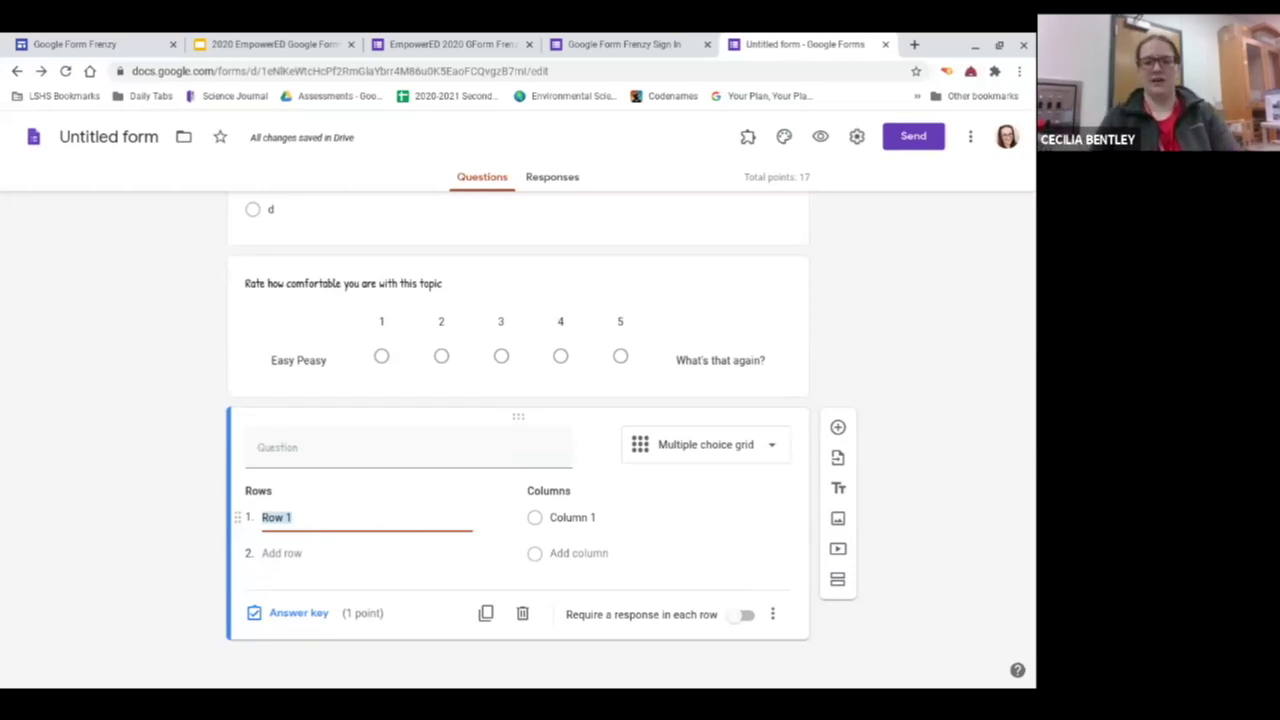
type("A")
key("Return")
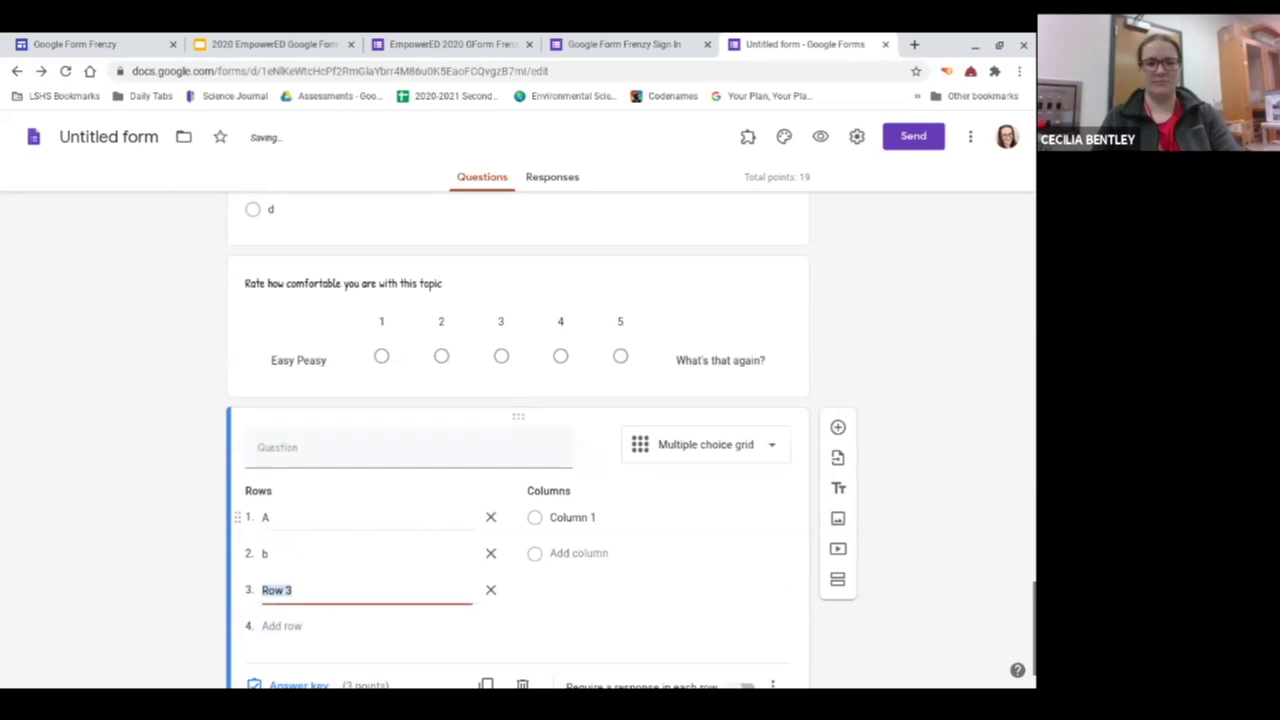
type("c")
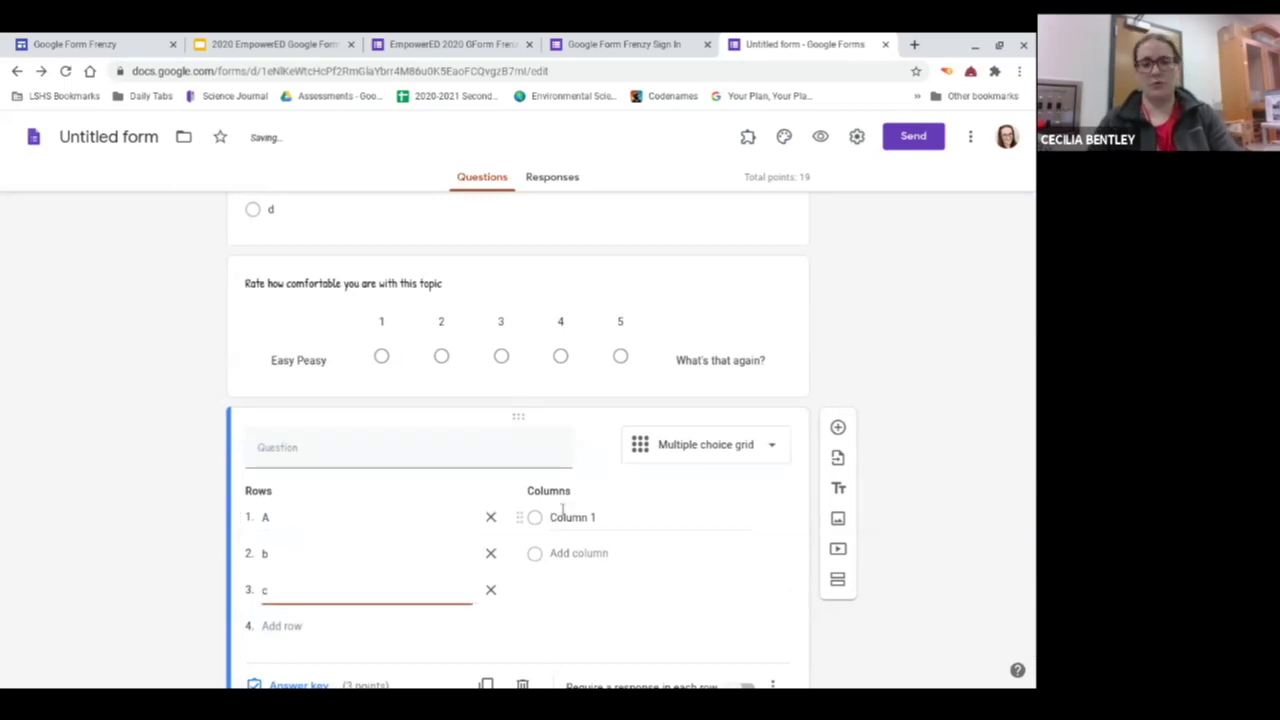
Step: Name the multiple choice grid's columns 1, 2 and 3
left_click(562, 513)
type("1")
key("Return")
type("2")
key("Return")
type("3")
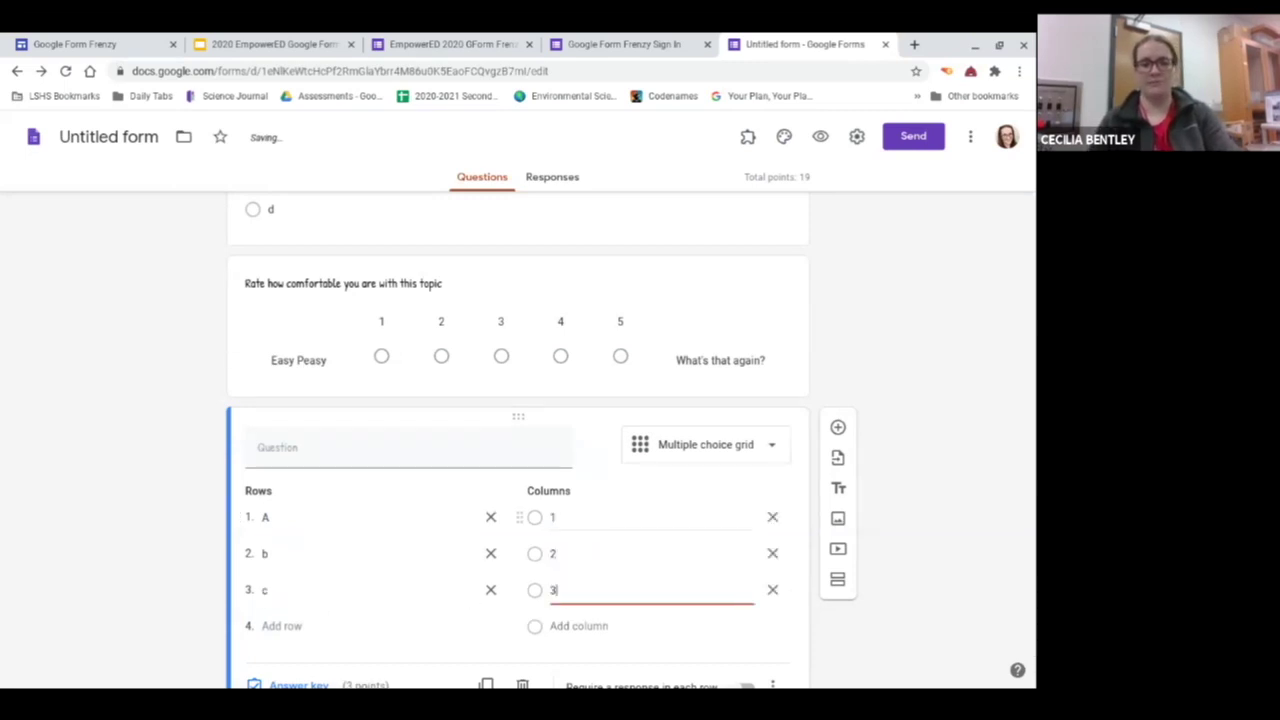
Step: Require a response in each row of the multiple choice grid and limit it to one response per column
scroll(529, 494, "down", 1)
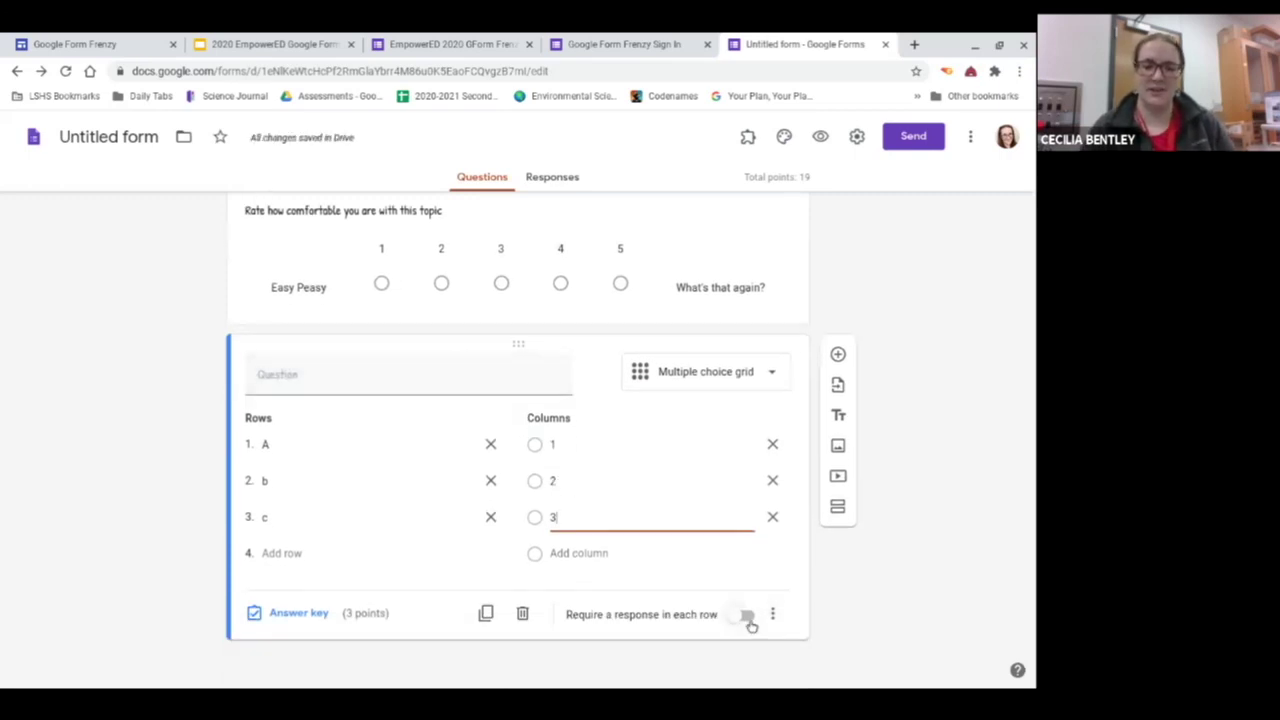
left_click(748, 617)
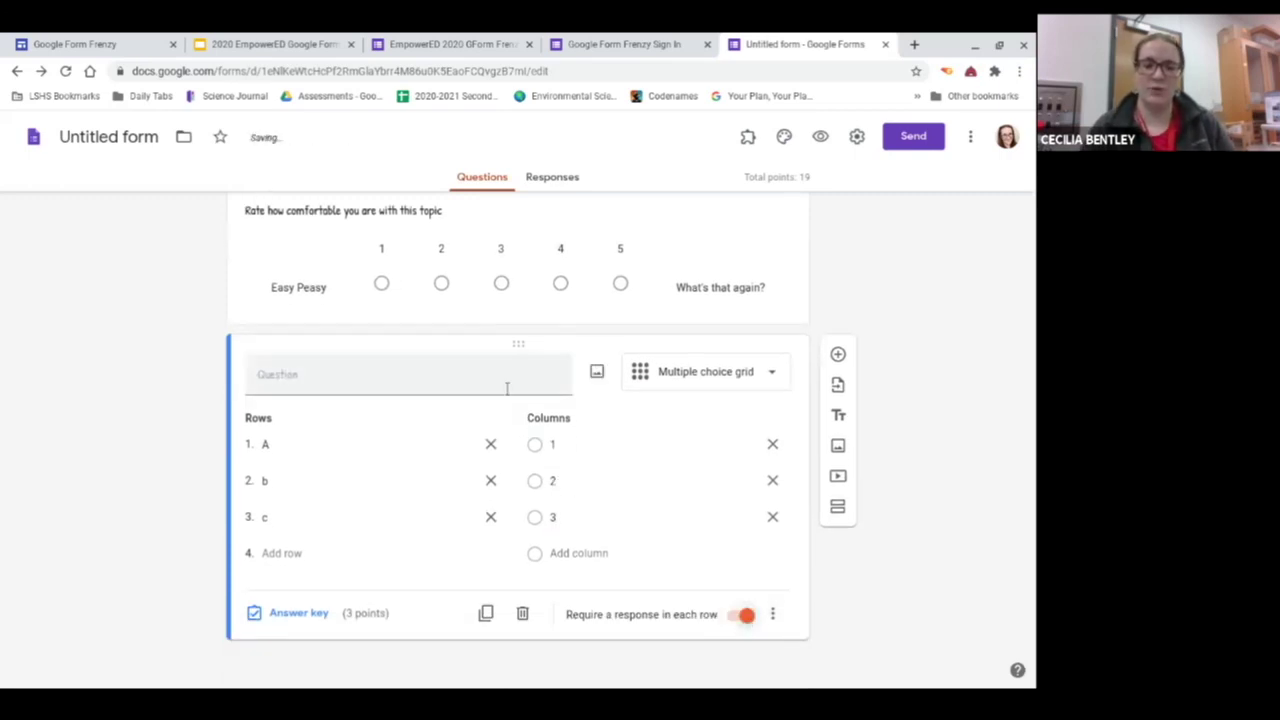
left_click(772, 614)
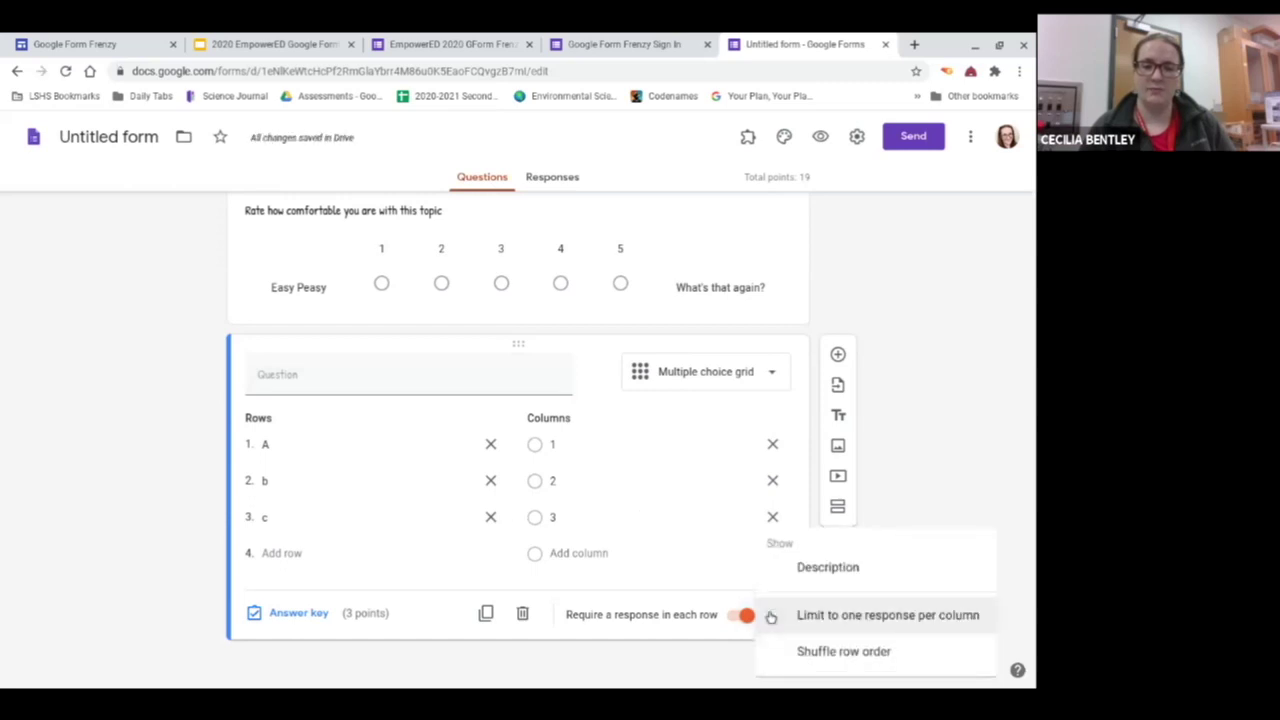
left_click(858, 625)
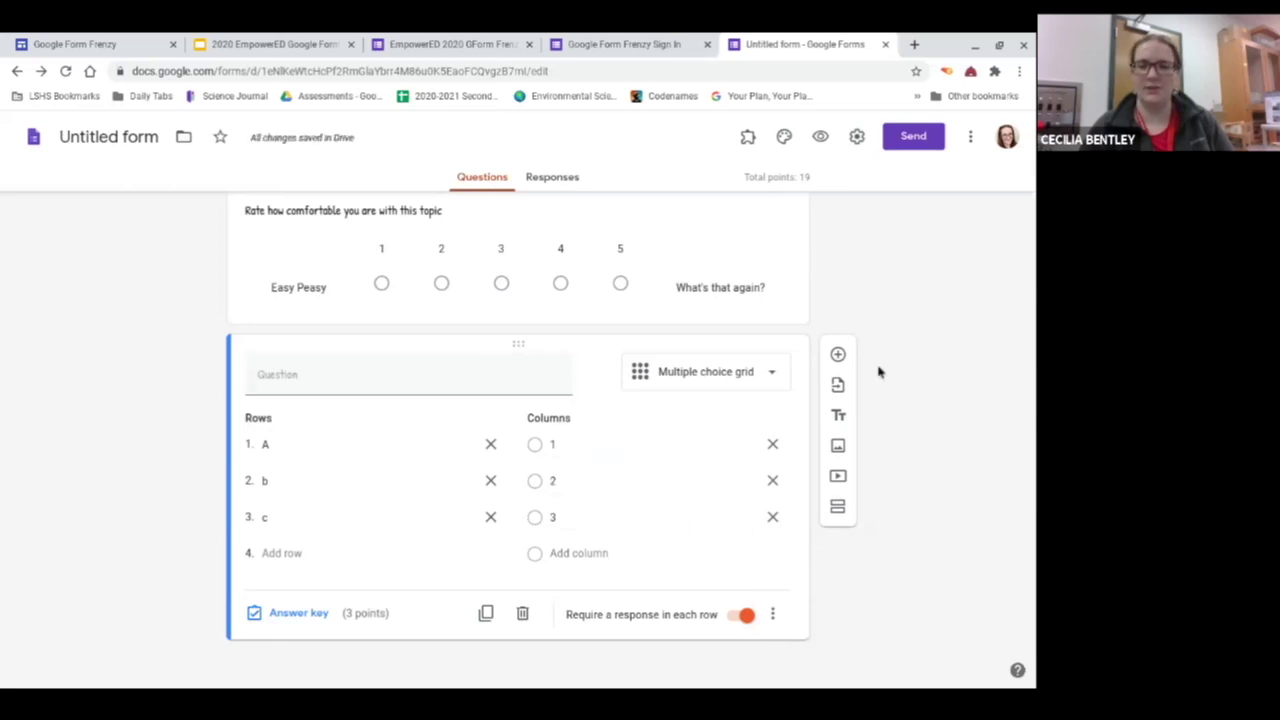
Step: Add a question below the multiple choice grid, trying the checkbox grid and date types before setting it to Time
left_click(838, 356)
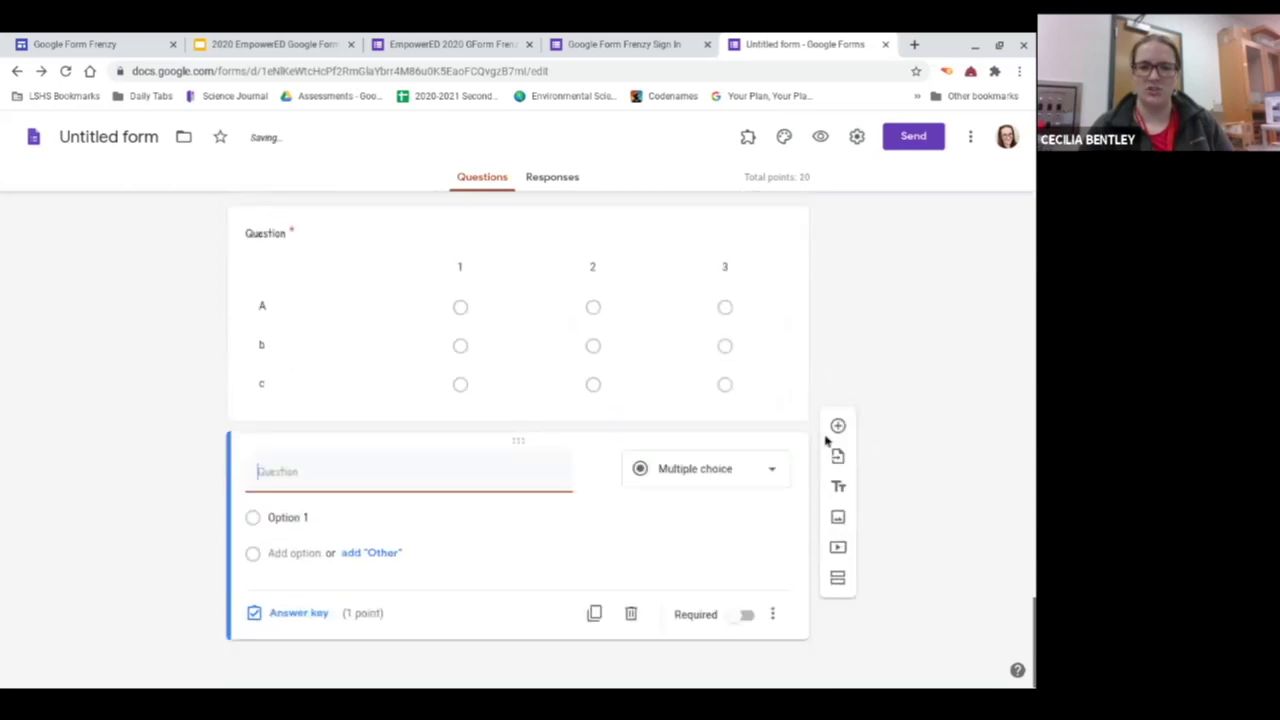
left_click(736, 466)
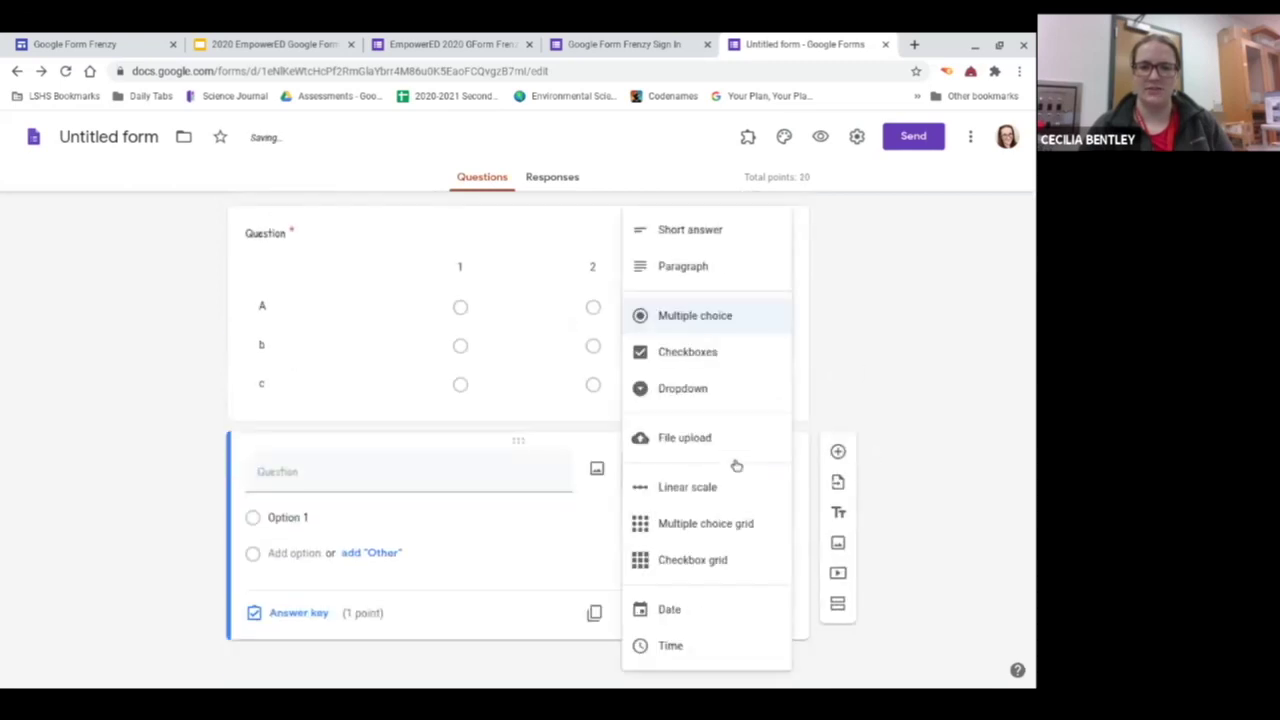
left_click(717, 560)
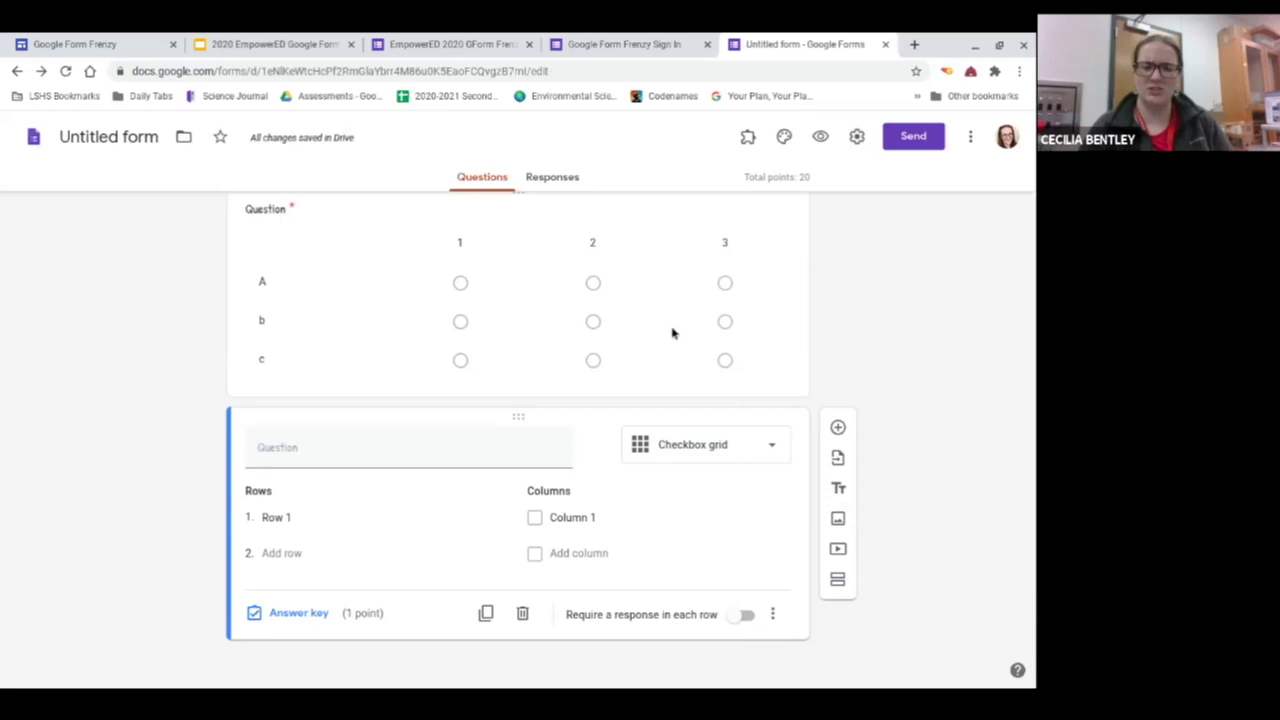
left_click(686, 438)
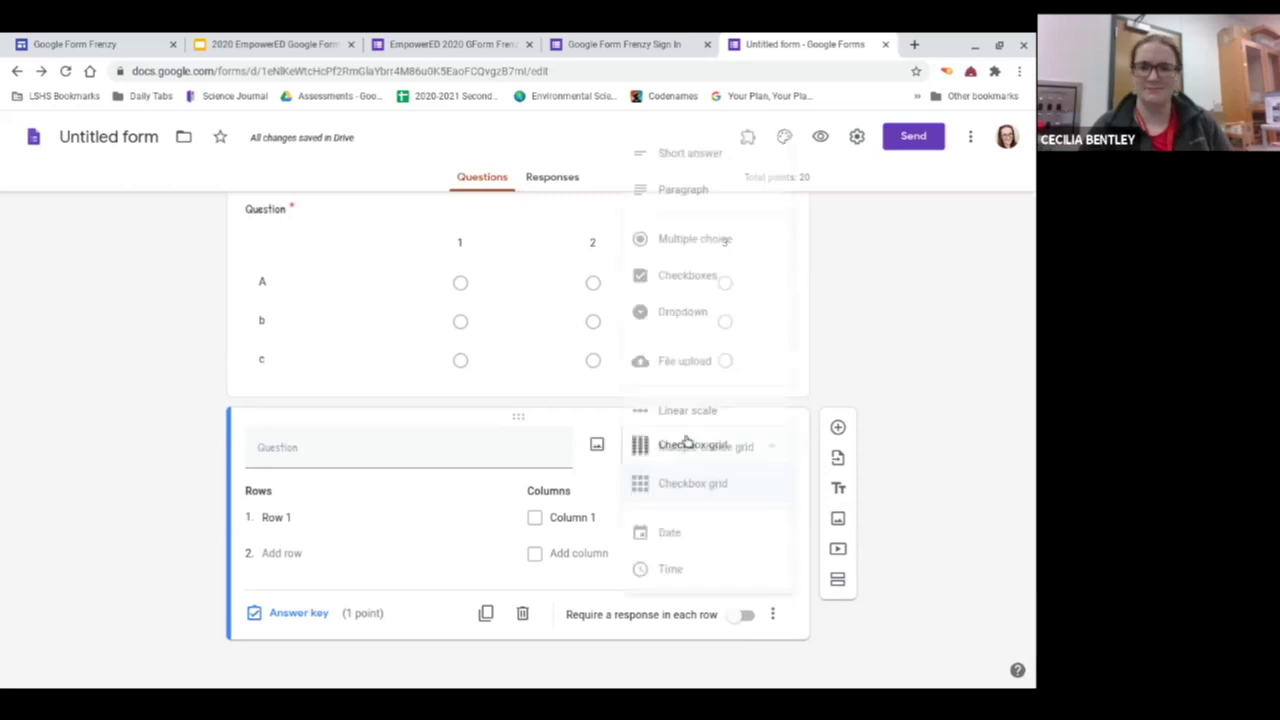
left_click(667, 535)
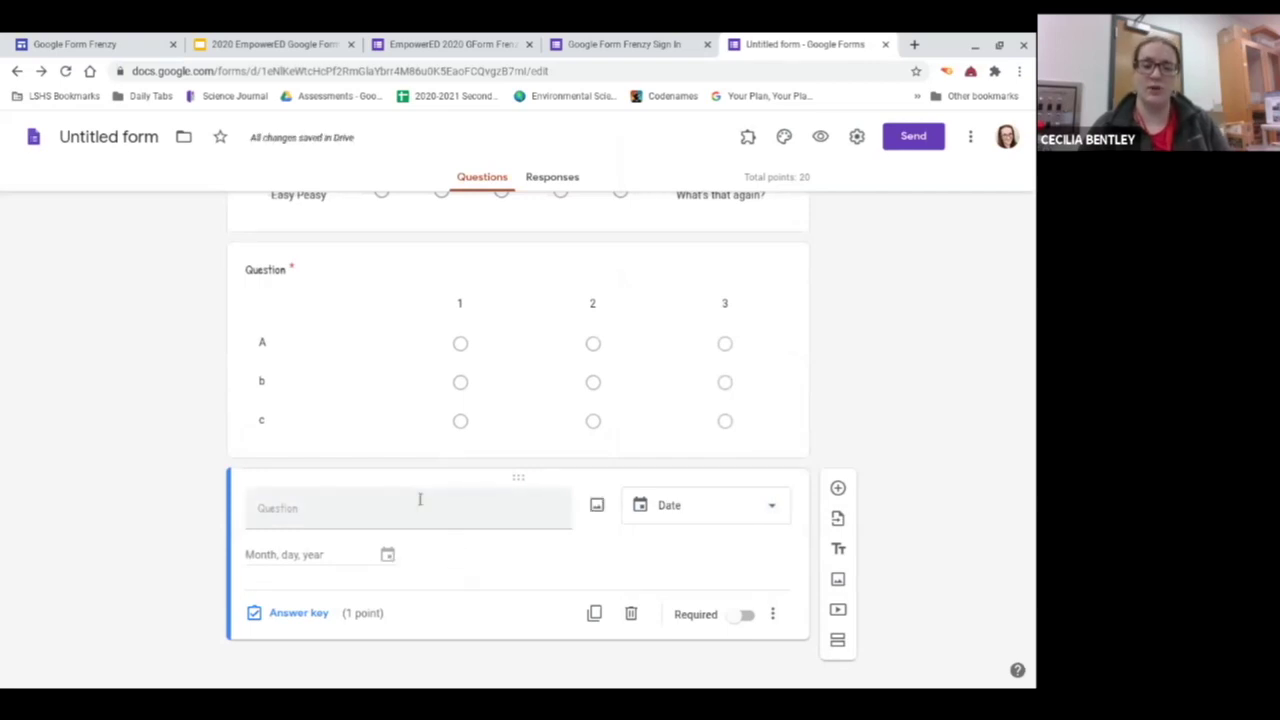
left_click(706, 507)
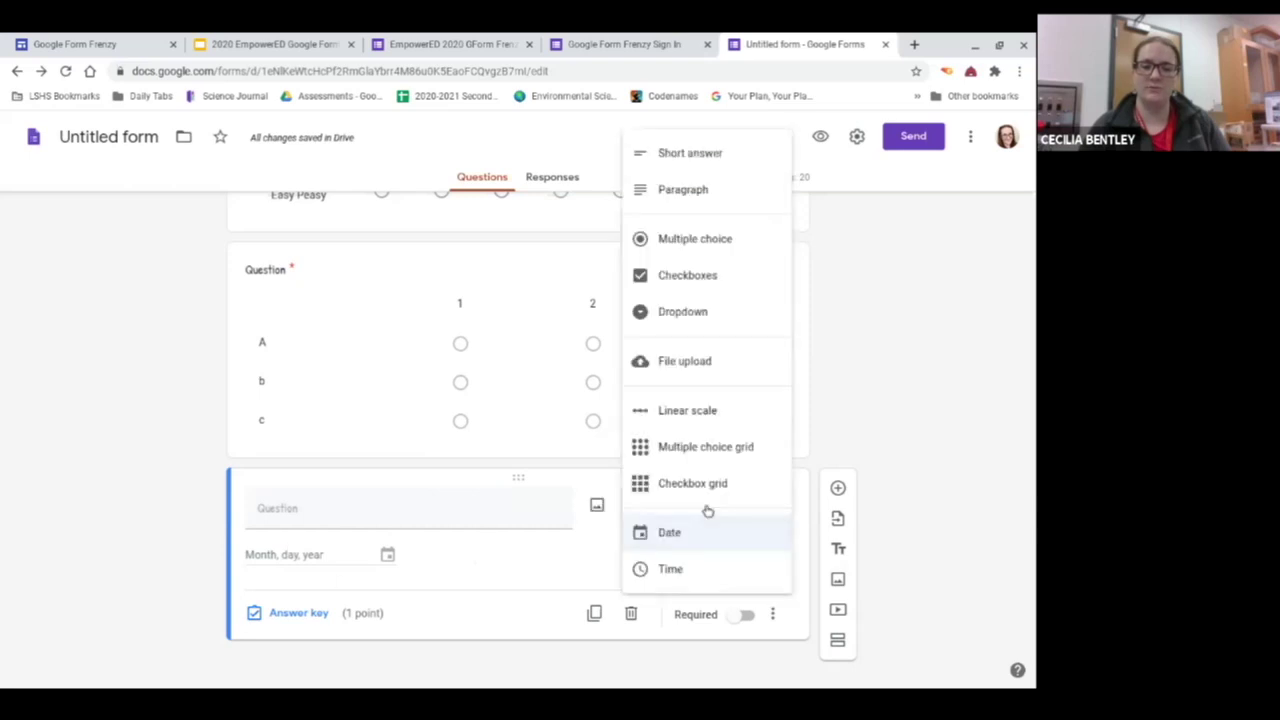
left_click(680, 573)
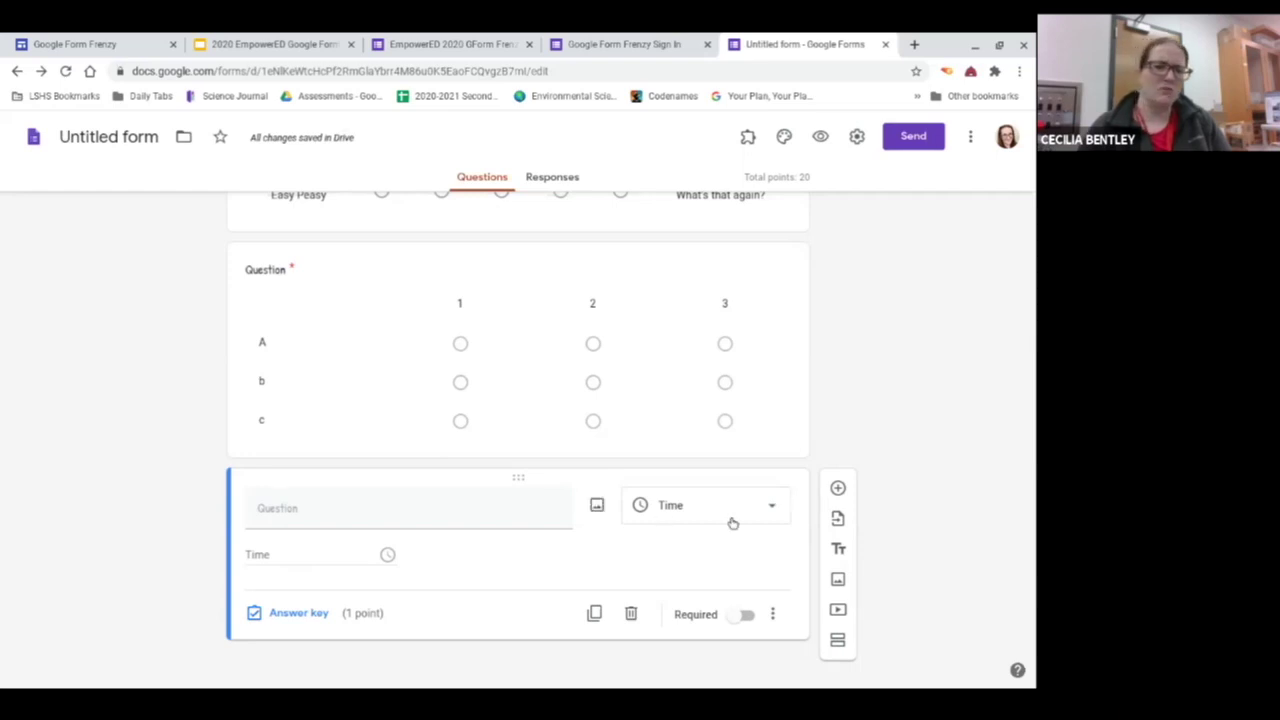
Step: View the forms available for importing questions, and check the list of installed add-ons
left_click(839, 520)
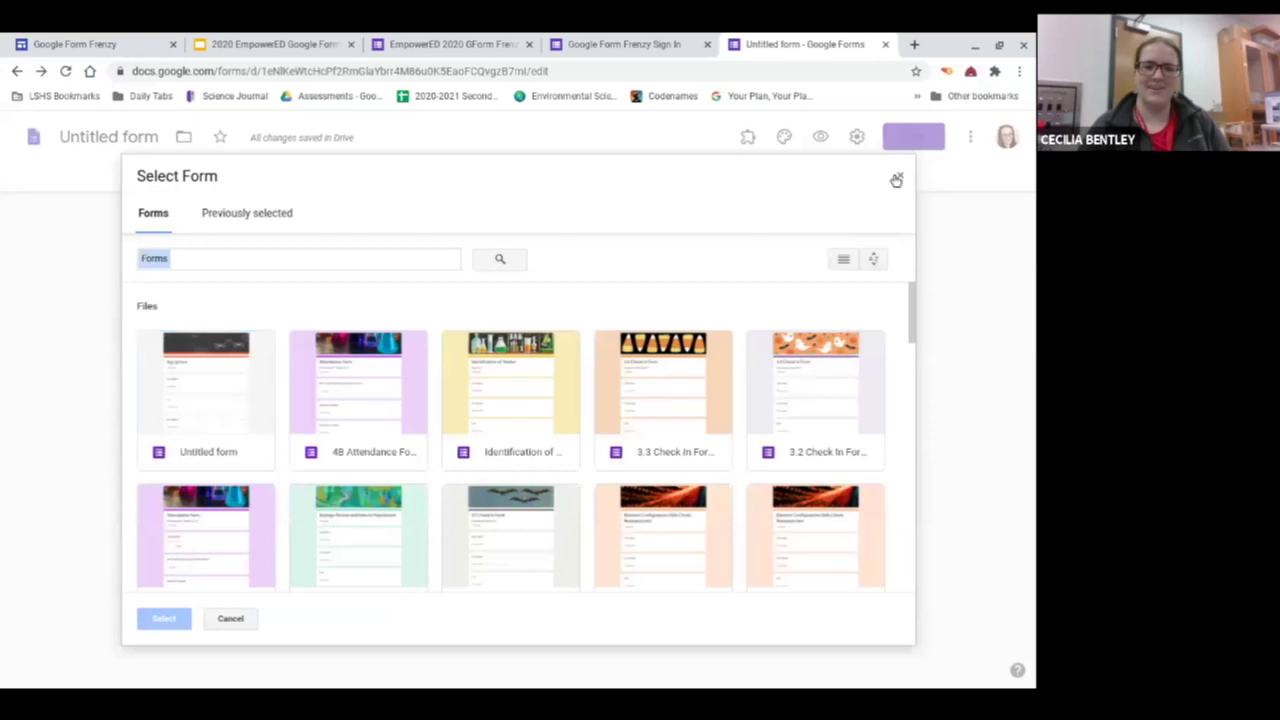
left_click(897, 178)
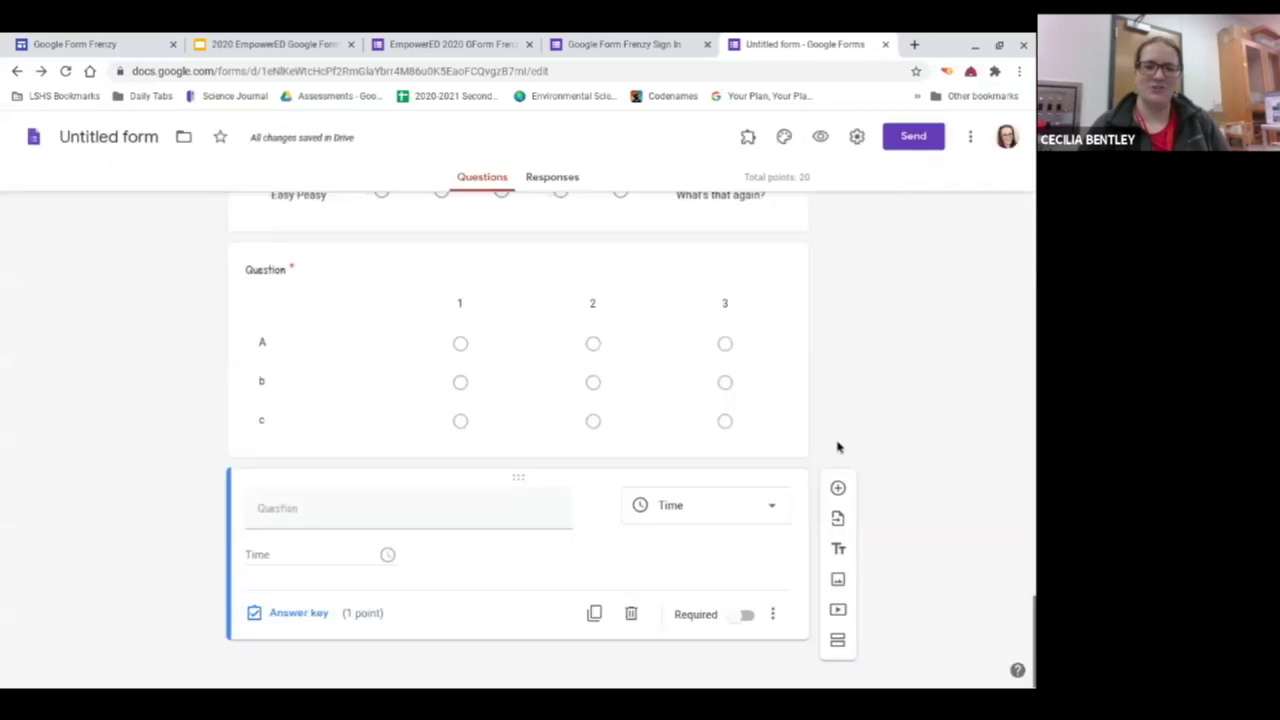
scroll(838, 447, "up", 20)
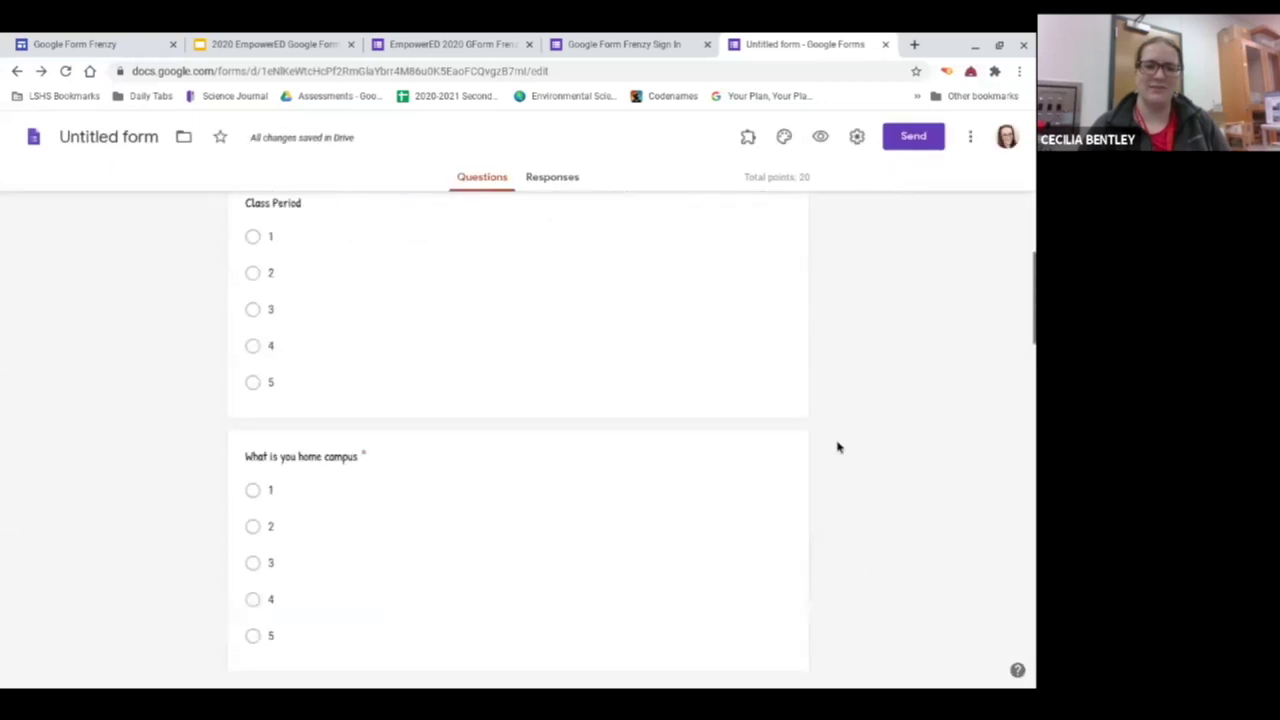
scroll(838, 447, "up", 10)
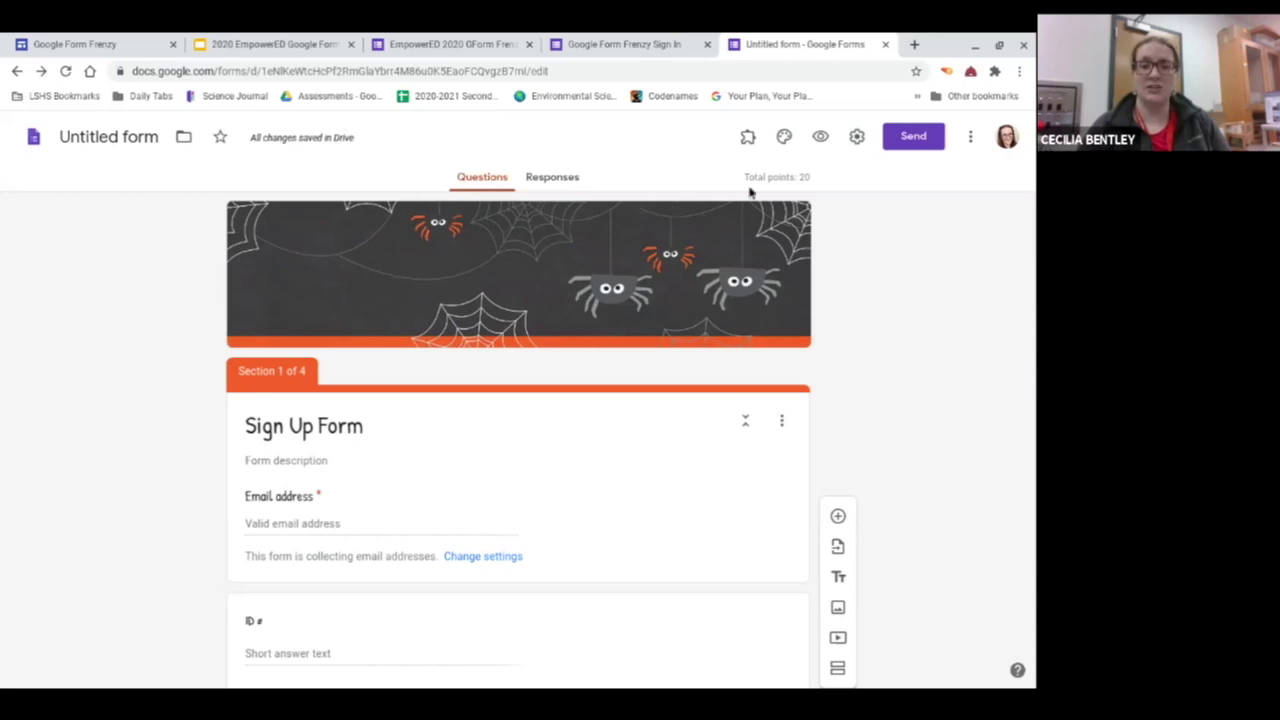
left_click(748, 139)
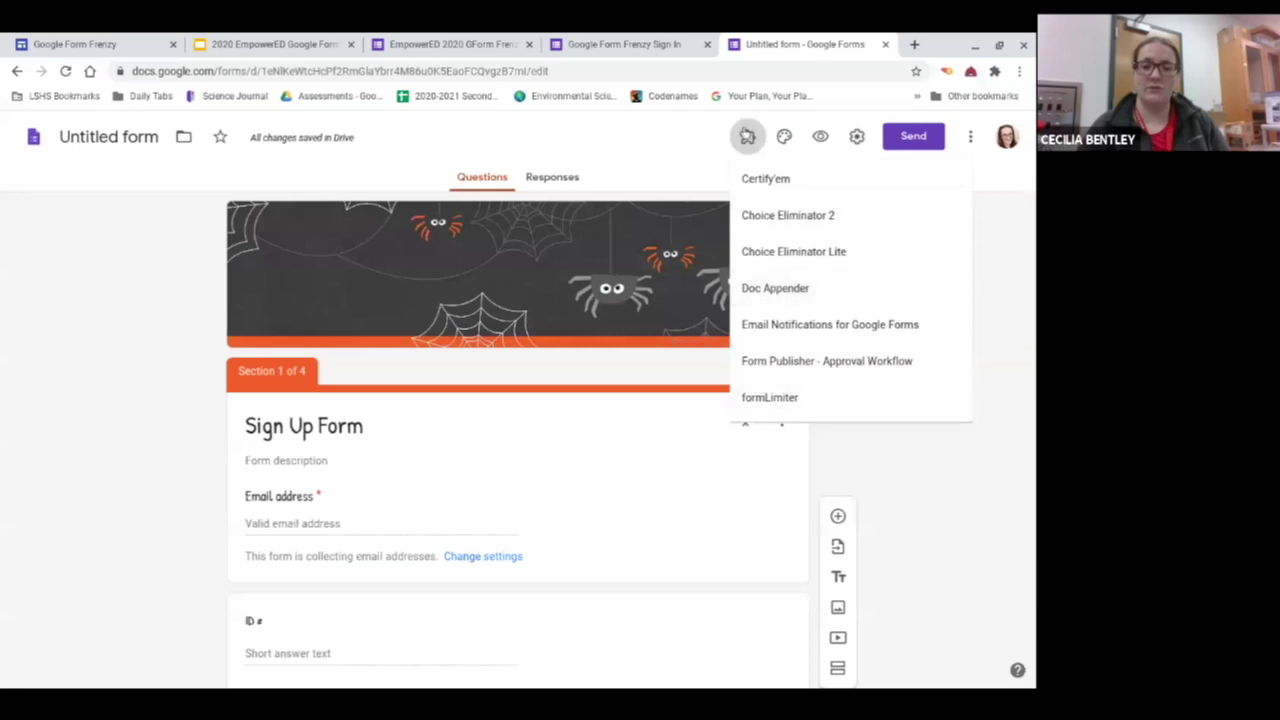
left_click(748, 139)
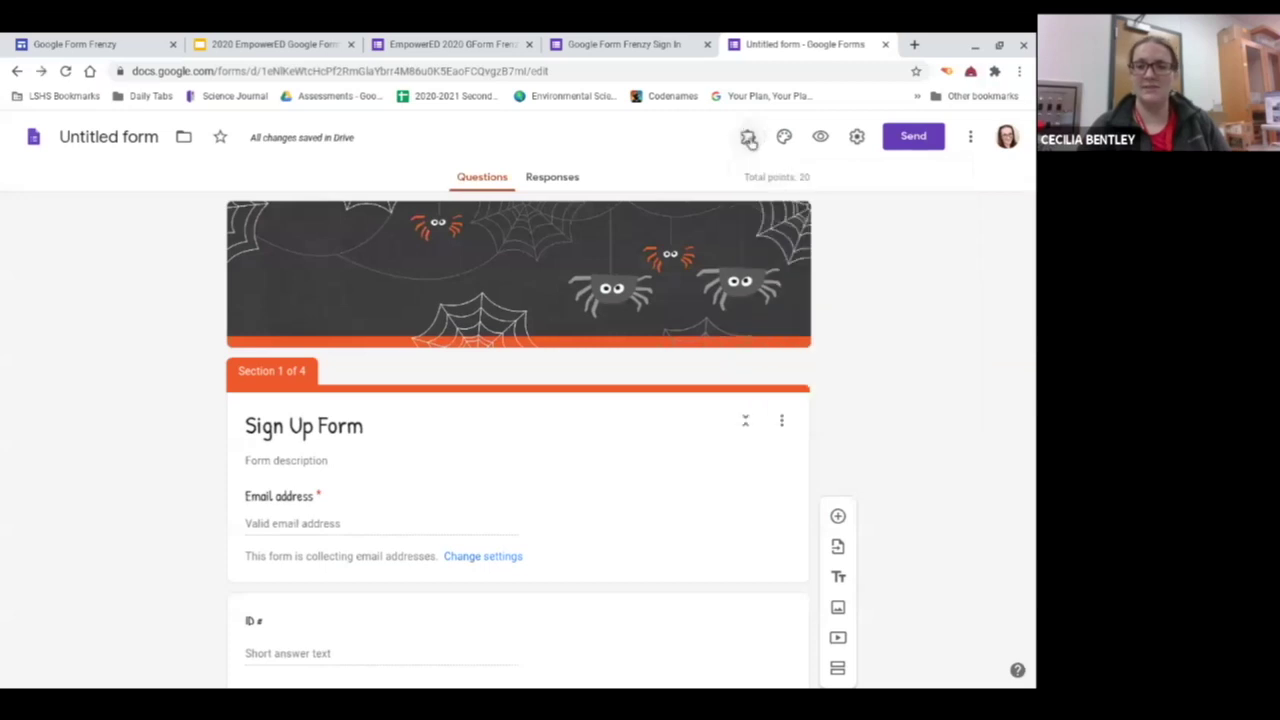
Step: Preview the sign up form and look through the questions on its first page
left_click(820, 140)
scroll(535, 285, "down", 3)
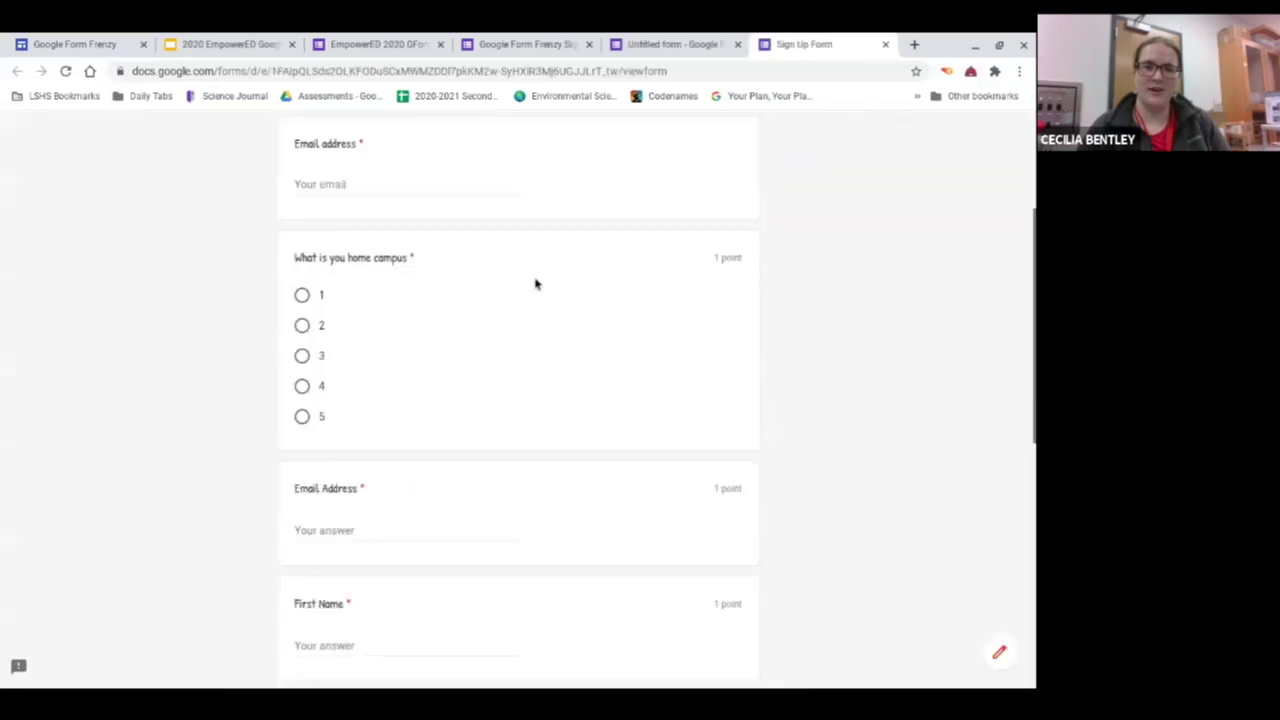
scroll(535, 285, "down", 6)
scroll(535, 285, "up", 10)
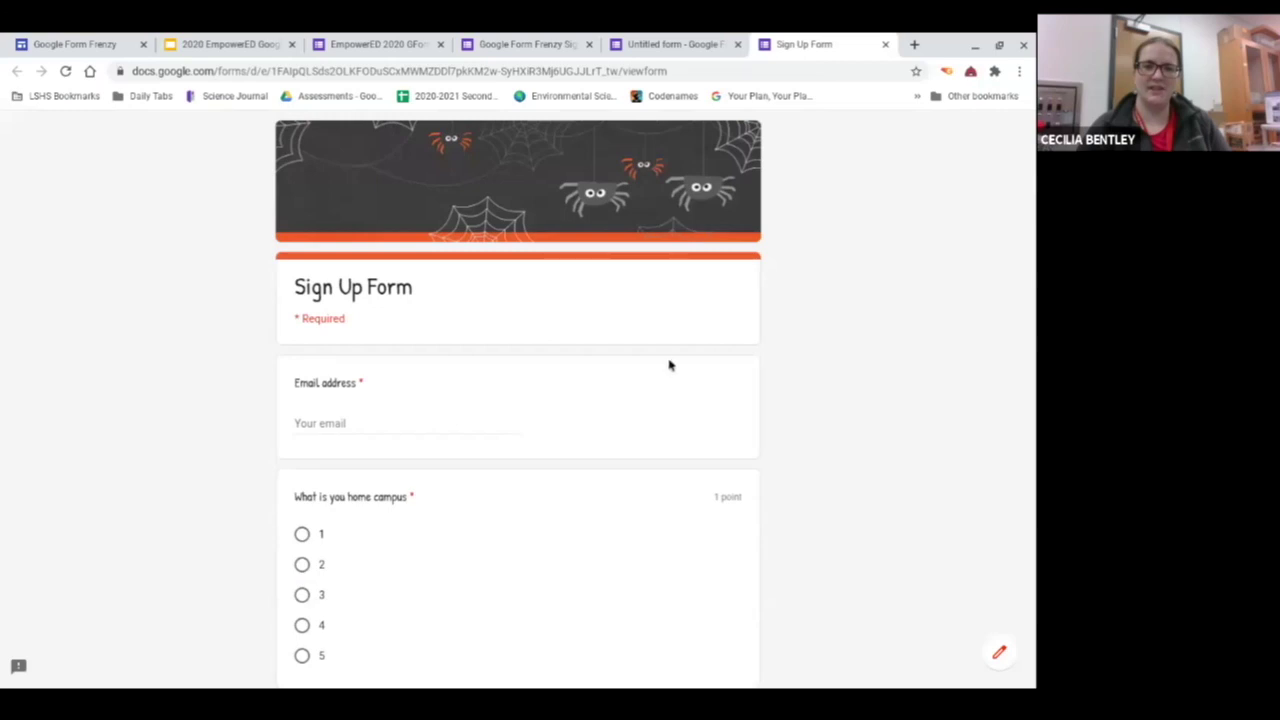
scroll(668, 366, "down", 8)
scroll(395, 475, "up", 10)
Step: Switch to the Google Slides presentation and display its closing "Thanks for coming to this session!" slide
left_click(215, 37)
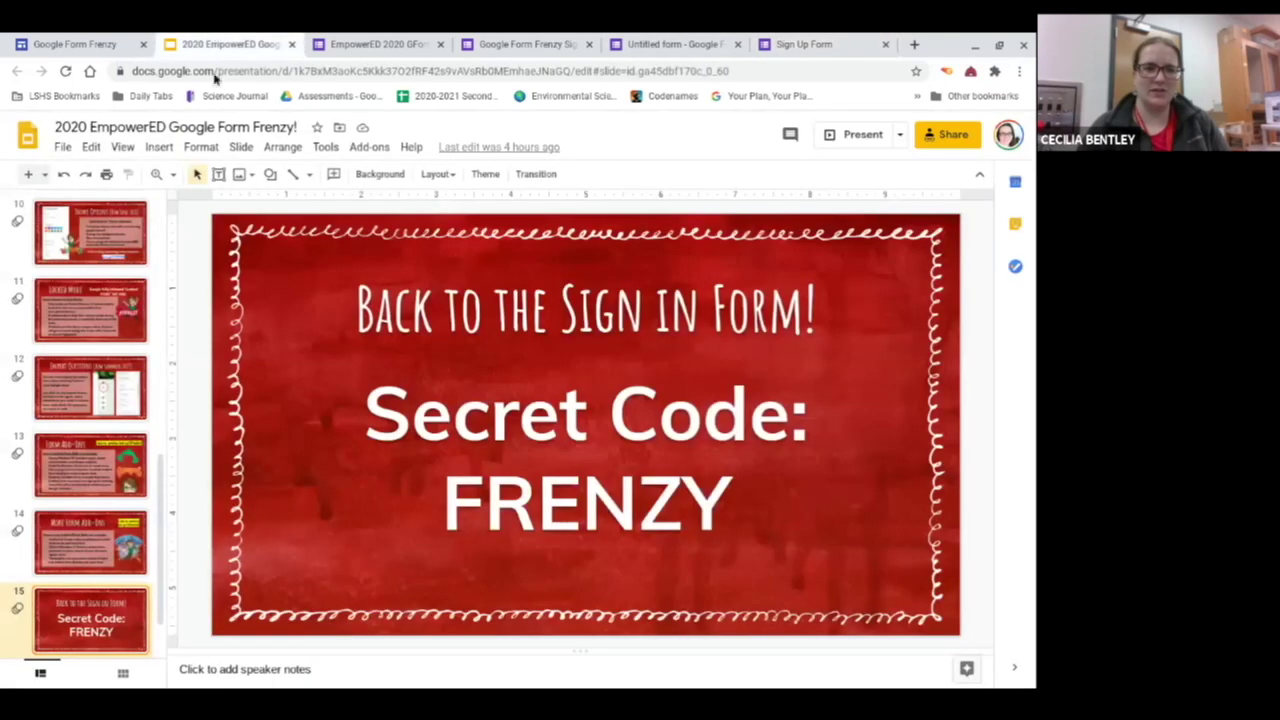
scroll(103, 571, "down", 1)
left_click(104, 612)
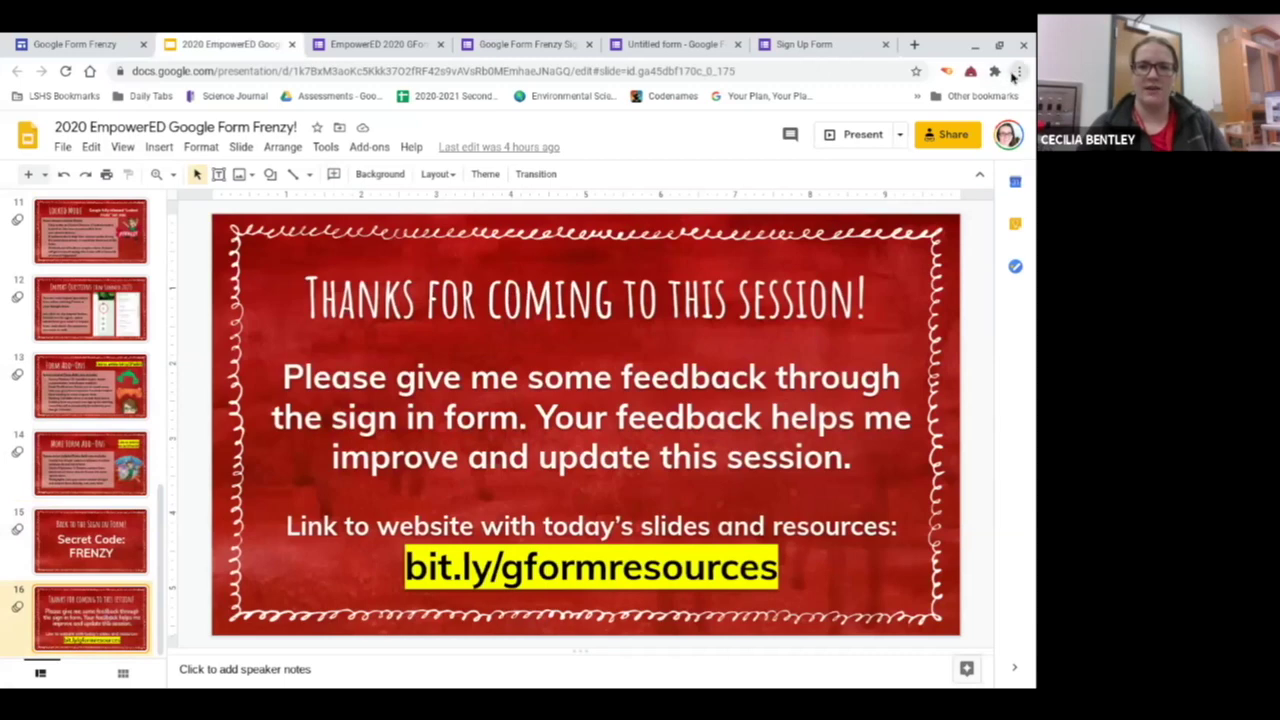
key("ctrl+minus")
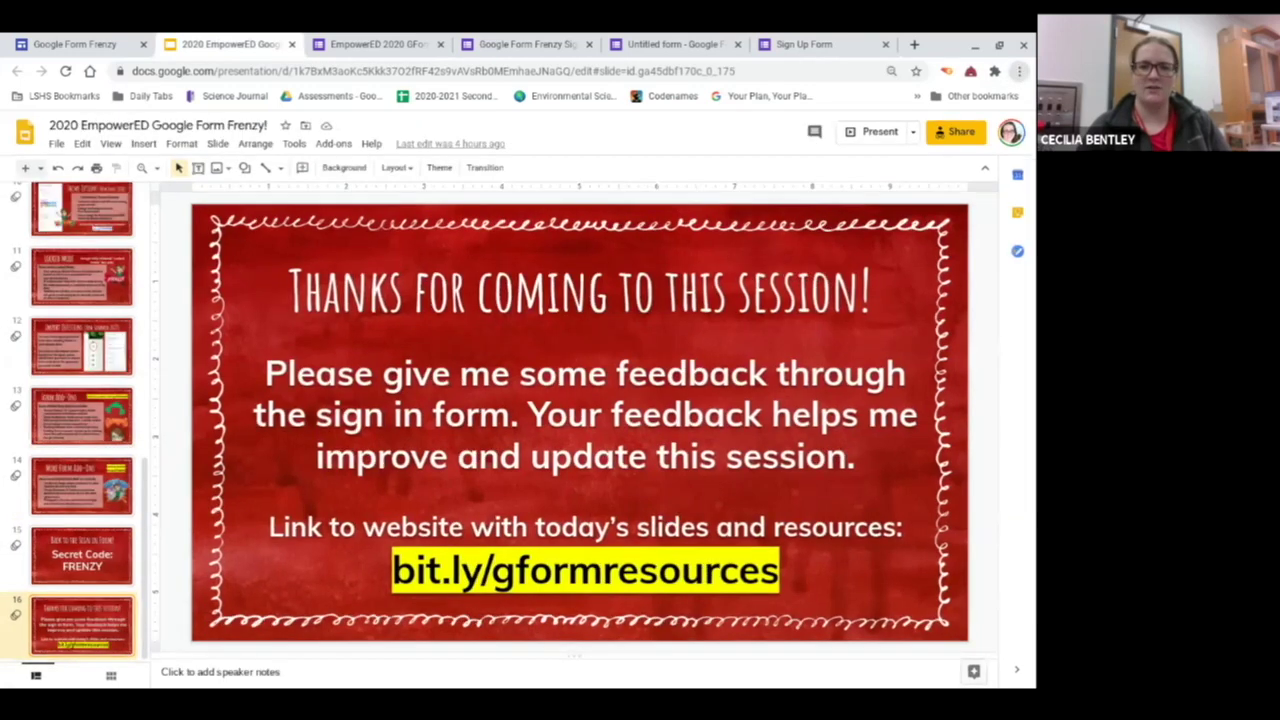
key("ctrl+minus")
key("ctrl+minus")
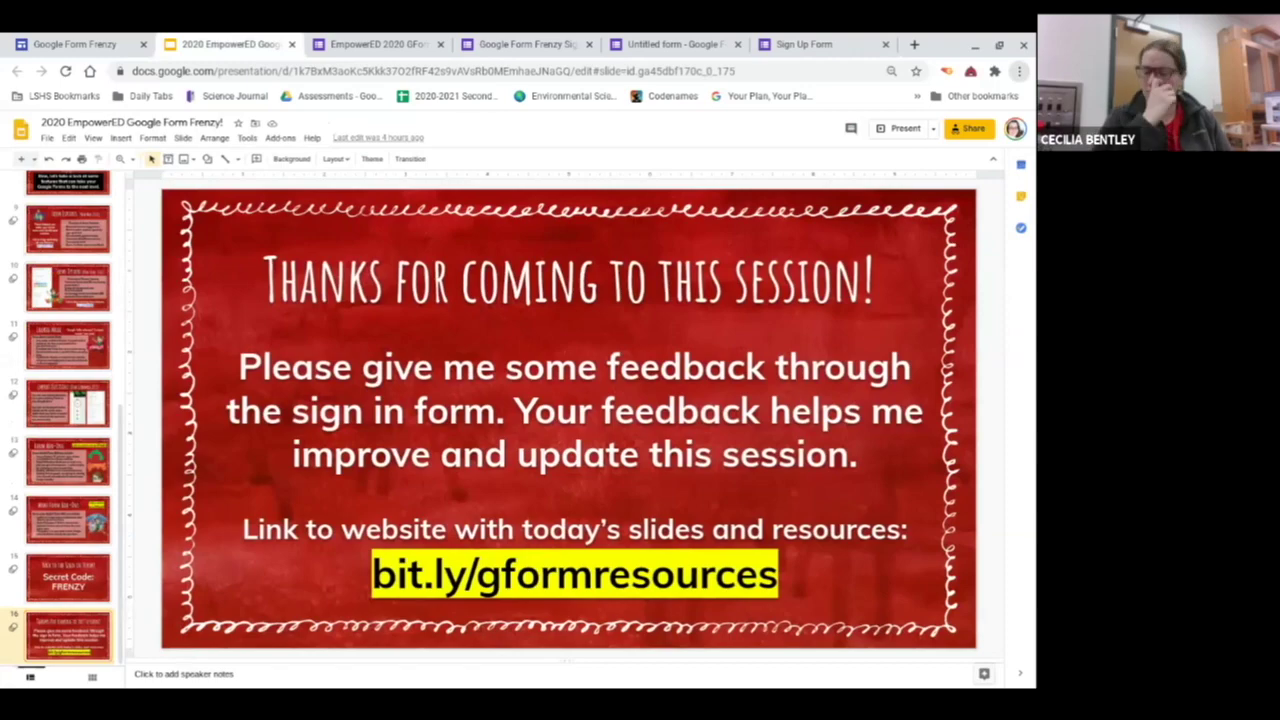
key("ctrl+minus")
key("ctrl+minus")
key("ctrl+minus")
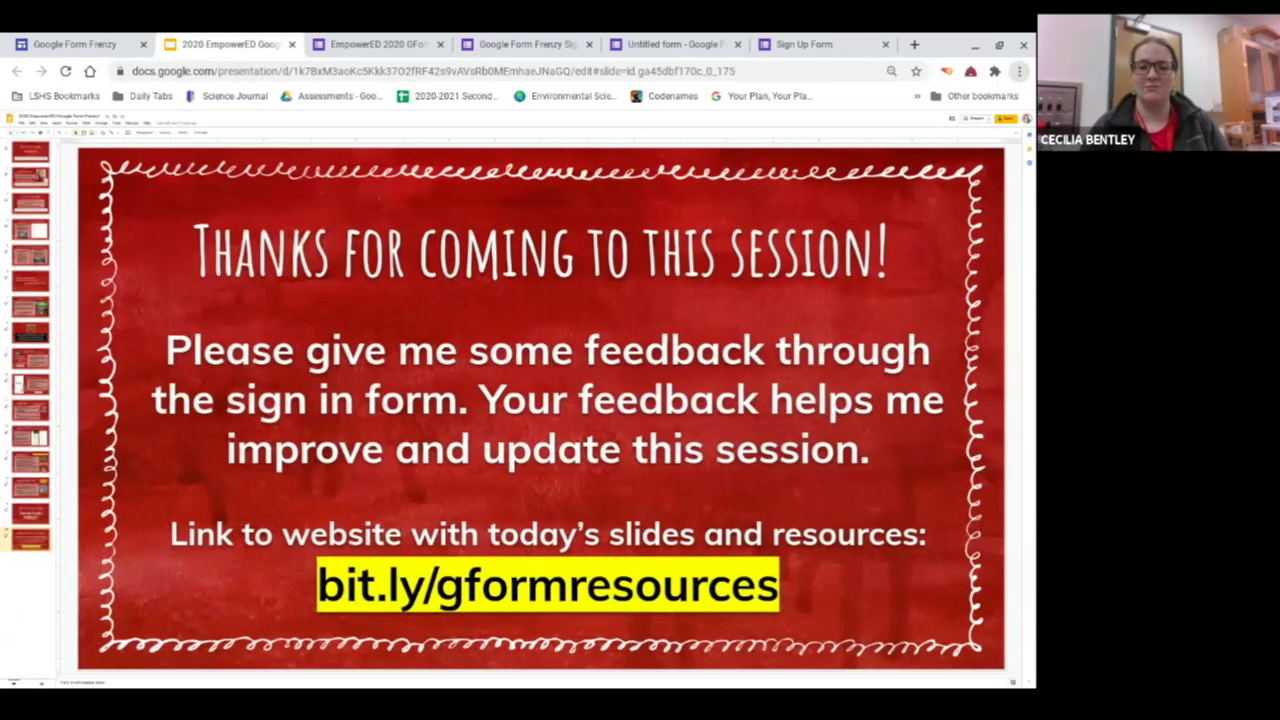